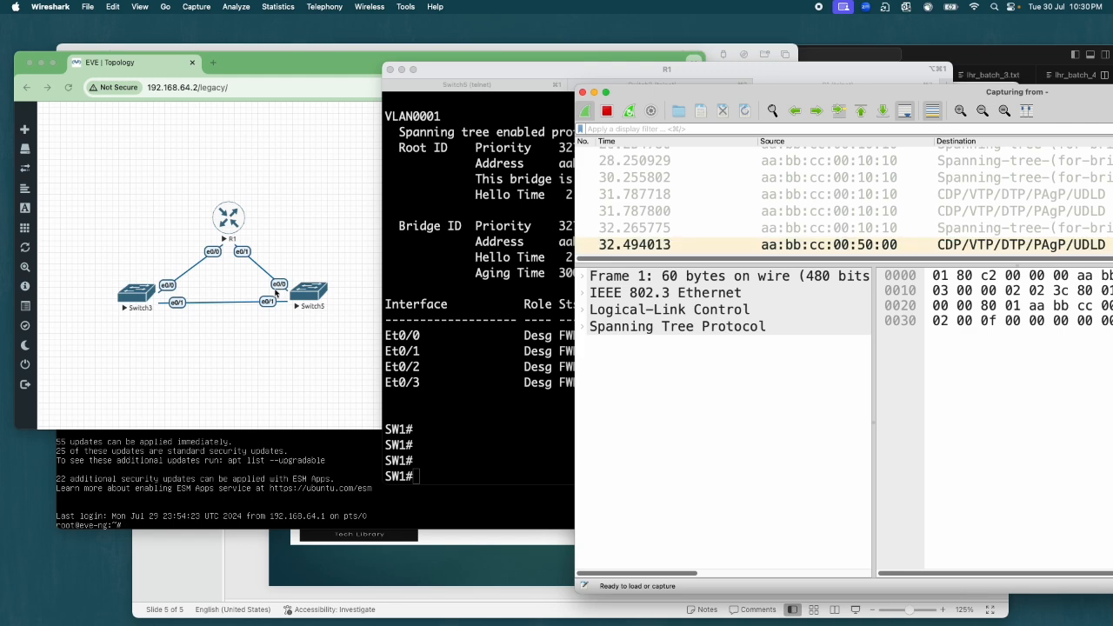
# Step: Enlarge the packet list pane and place the capture window beside the network topology
pyautogui.moveTo(640, 94); pyautogui.dragTo(306, 91)
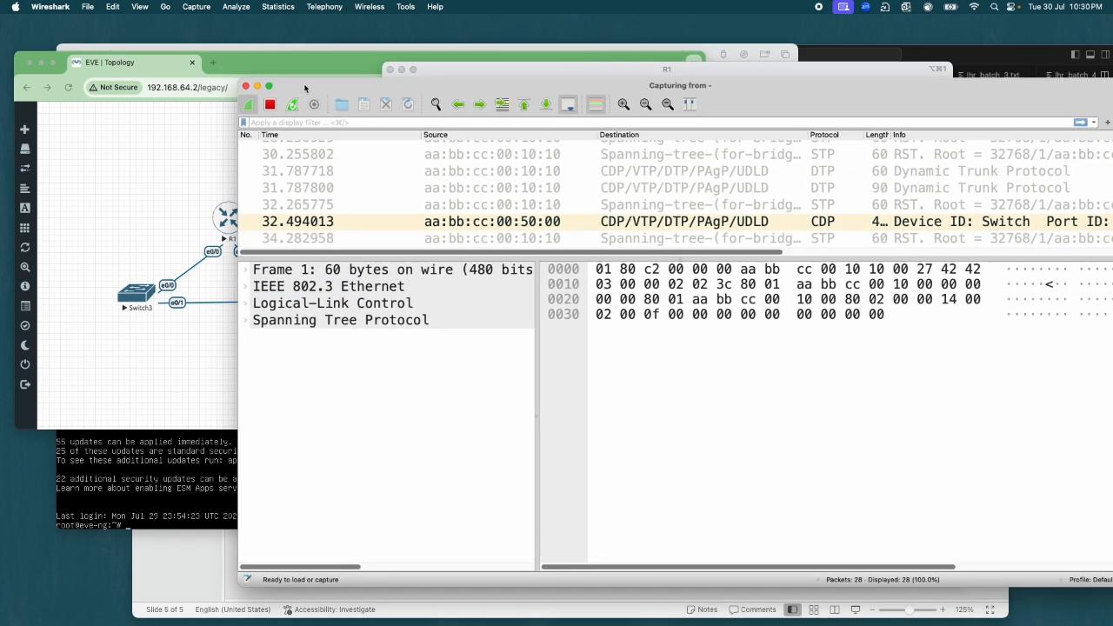
pyautogui.click(633, 260)
pyautogui.moveTo(634, 258); pyautogui.dragTo(688, 516)
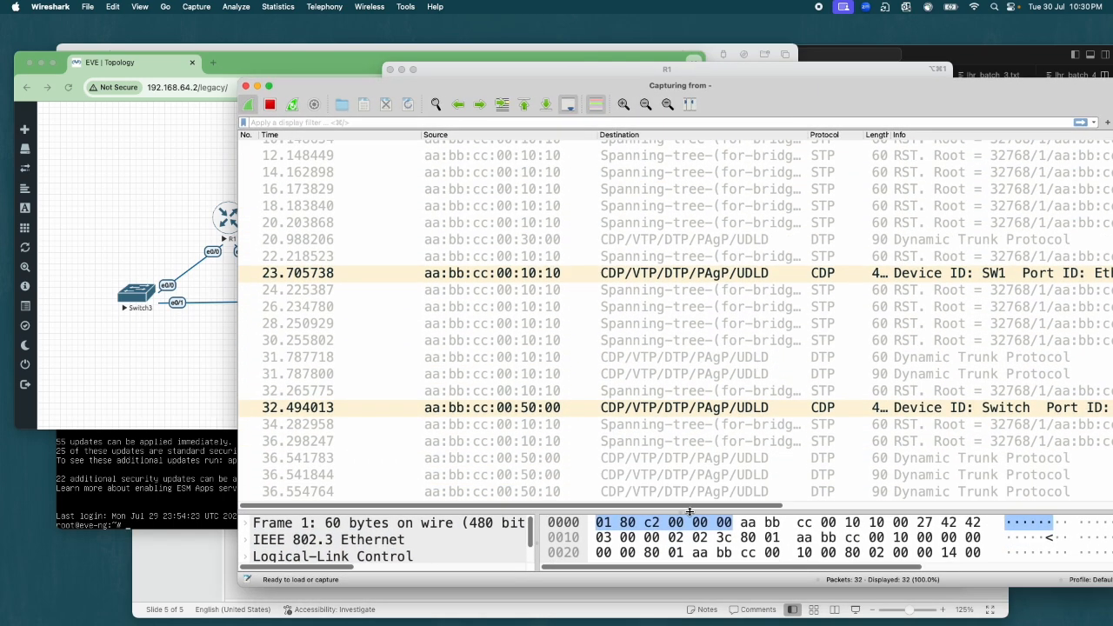
pyautogui.moveTo(308, 87); pyautogui.dragTo(407, 96)
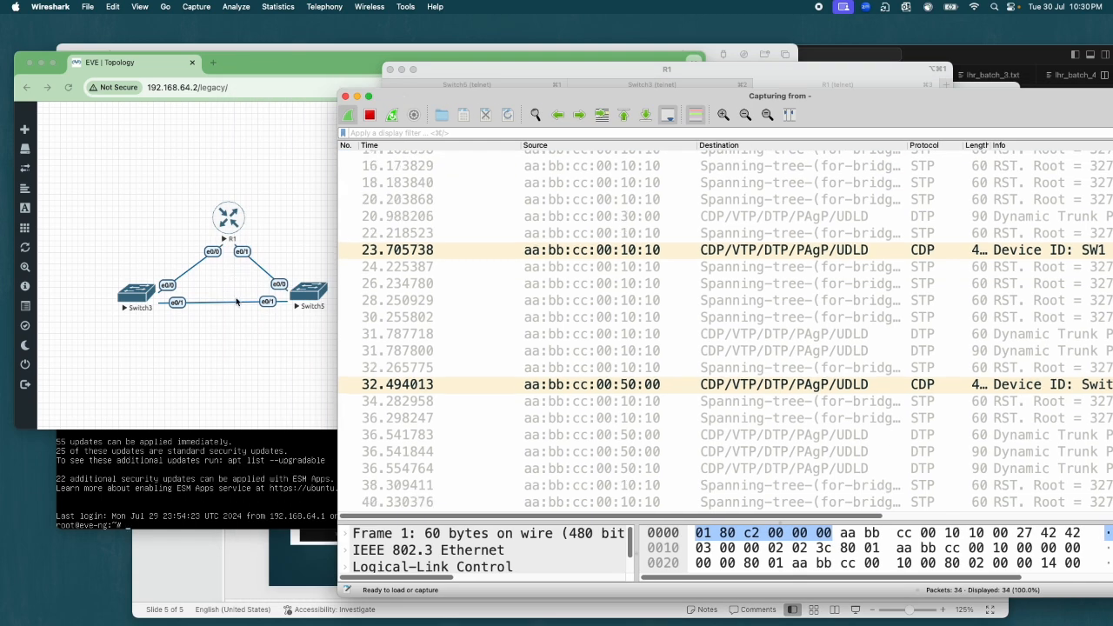
# Step: Open the first captured STP packet in its own window and place it clear of the topology
pyautogui.click(574, 336)
pyautogui.scroll(5, 609, 331)
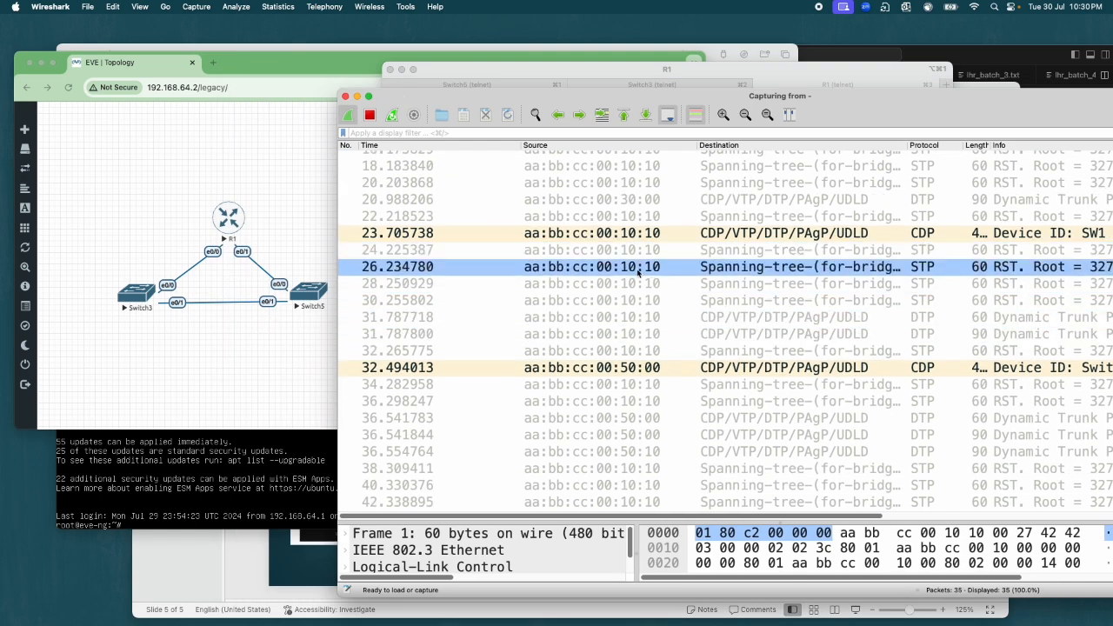
pyautogui.click(663, 329)
pyautogui.scroll(3, 663, 329)
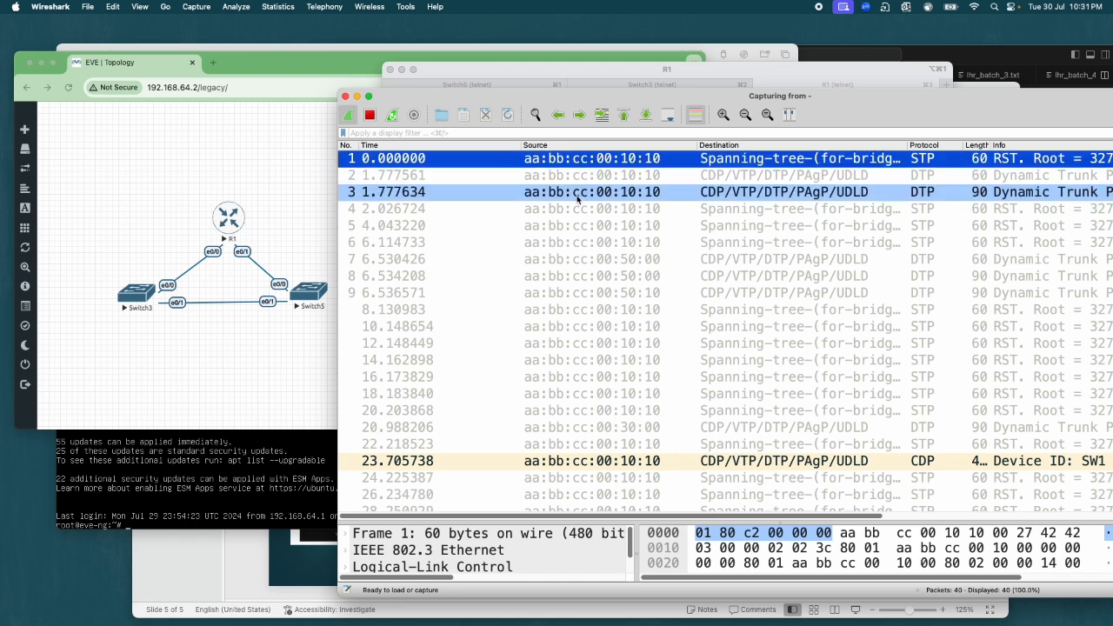
pyautogui.doubleClick(644, 165)
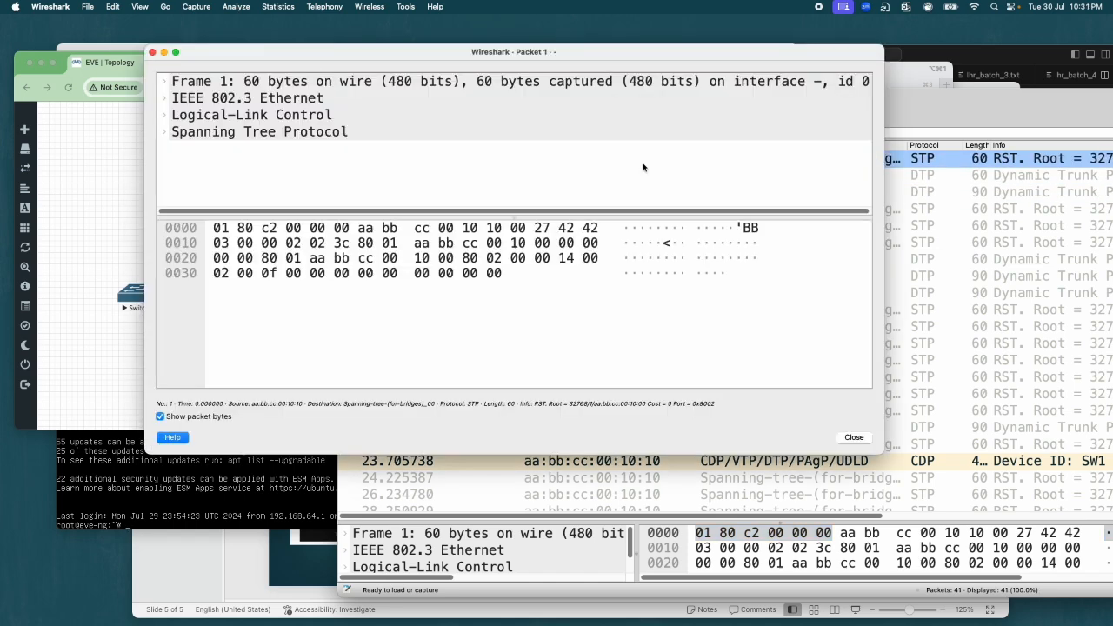
pyautogui.moveTo(304, 16); pyautogui.dragTo(608, 84)
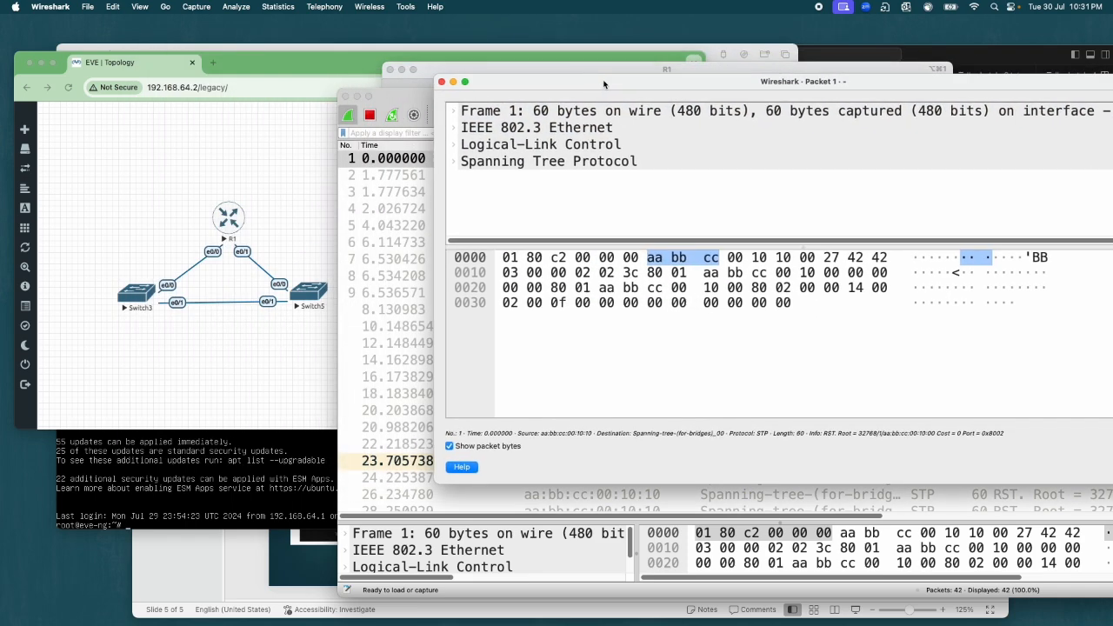
# Step: Expand the packet's IEEE 802.3 Ethernet header, examine its destination and source addresses, and collapse it again
pyautogui.click(574, 131)
pyautogui.click(522, 144)
pyautogui.click(549, 130)
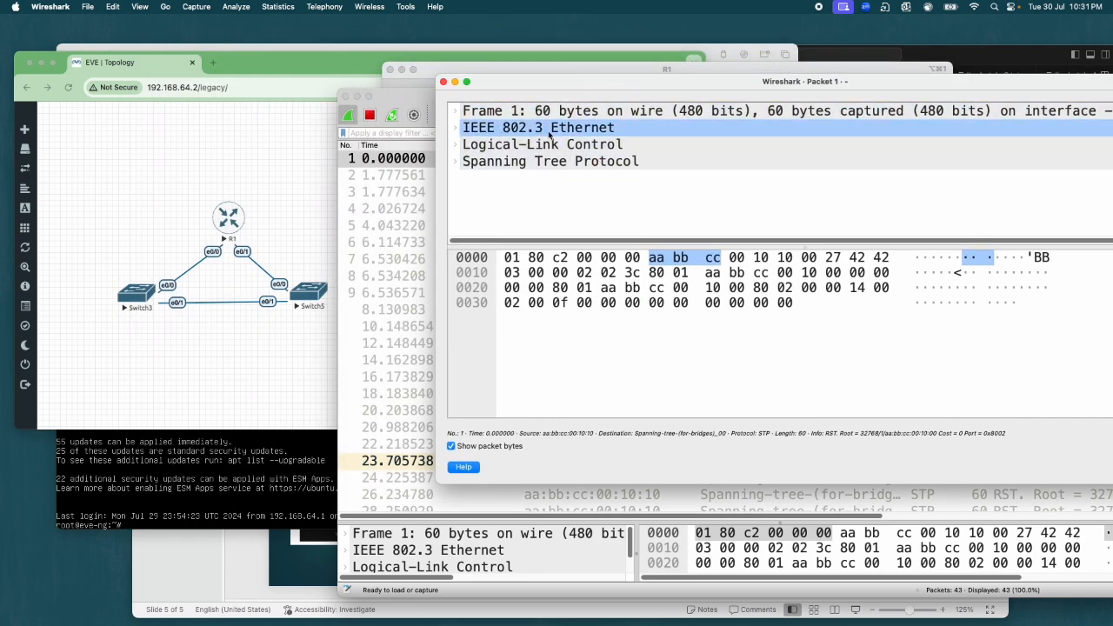
pyautogui.click(455, 129)
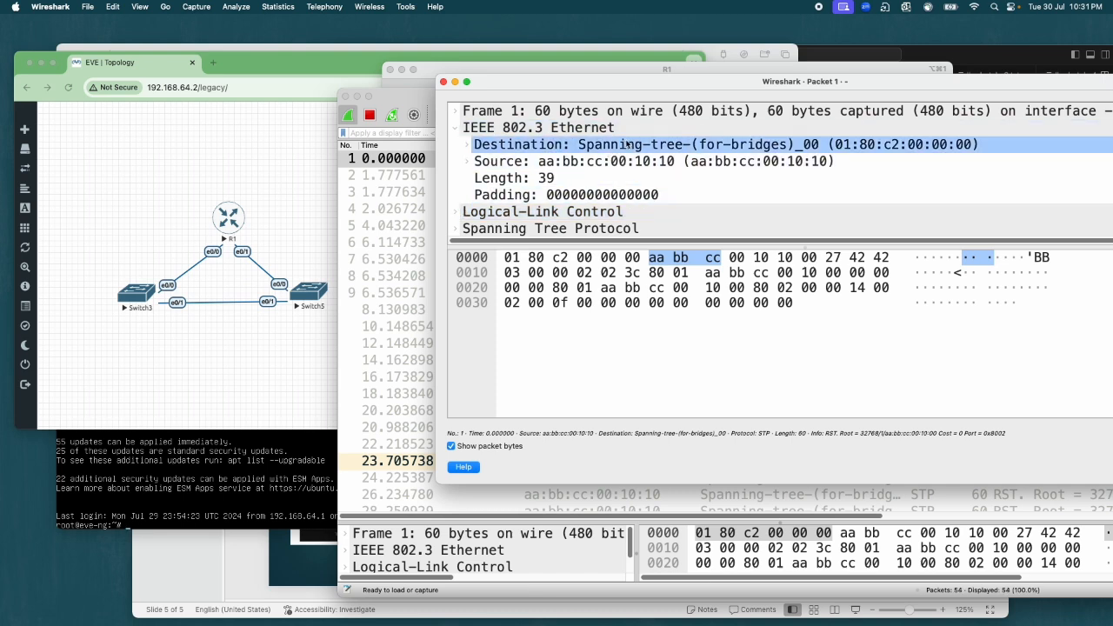
pyautogui.click(458, 128)
# Step: Expand the Spanning Tree Protocol section and examine its protocol version, BPDU type and individual BPDU flags
pyautogui.click(457, 161)
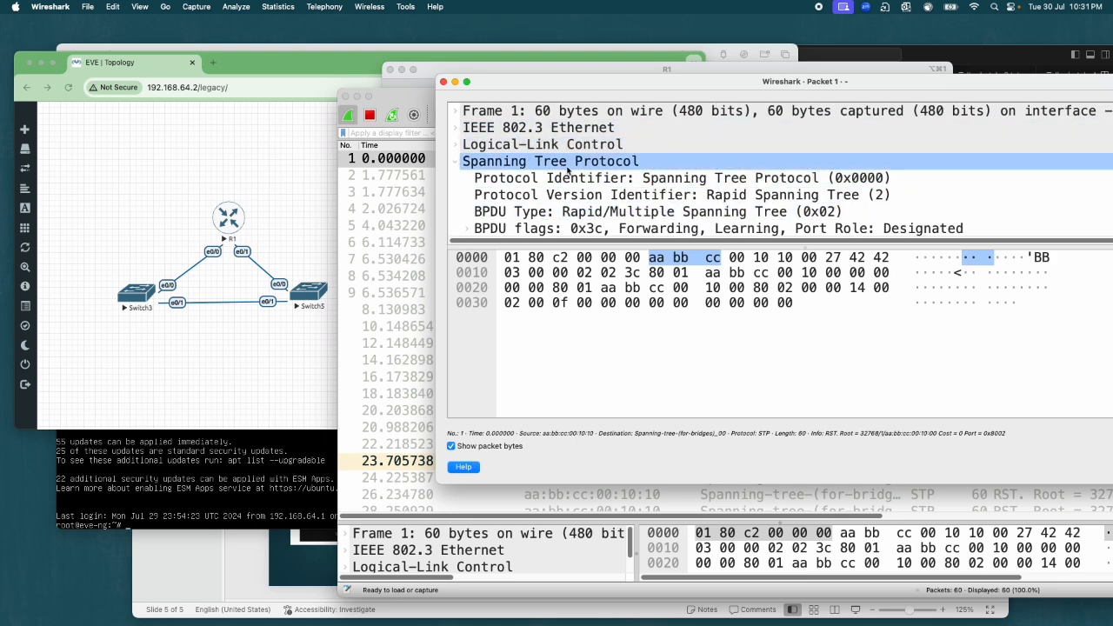
pyautogui.scroll(-3, 775, 187)
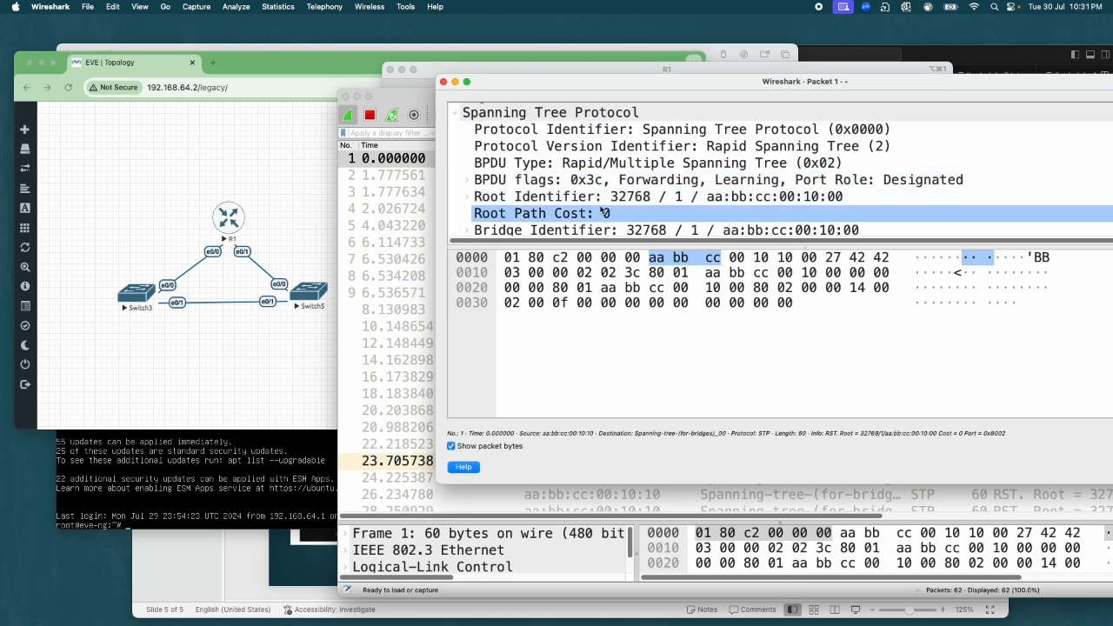
pyautogui.click(466, 180)
pyautogui.scroll(-3, 589, 200)
pyautogui.scroll(2, 587, 200)
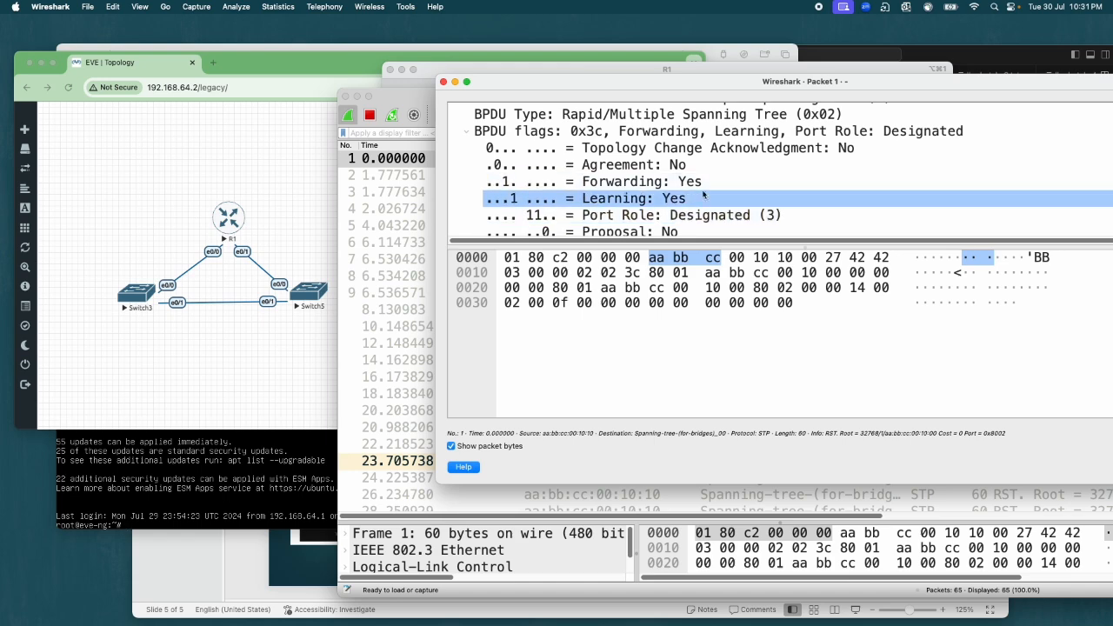
pyautogui.scroll(-3, 655, 200)
pyautogui.scroll(4, 656, 200)
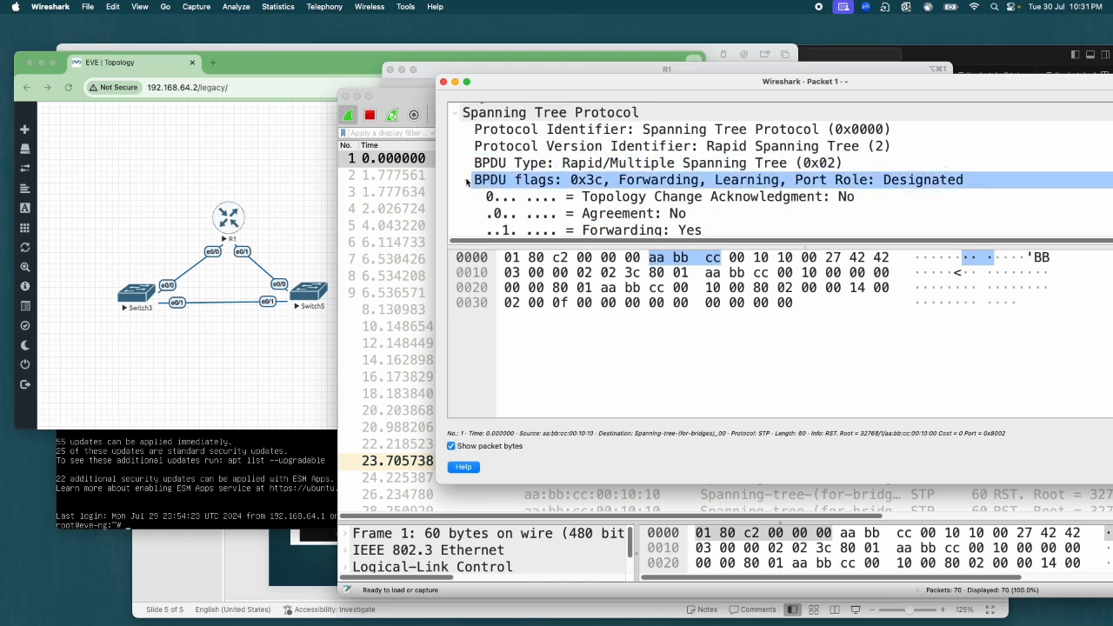
pyautogui.click(469, 180)
pyautogui.click(474, 181)
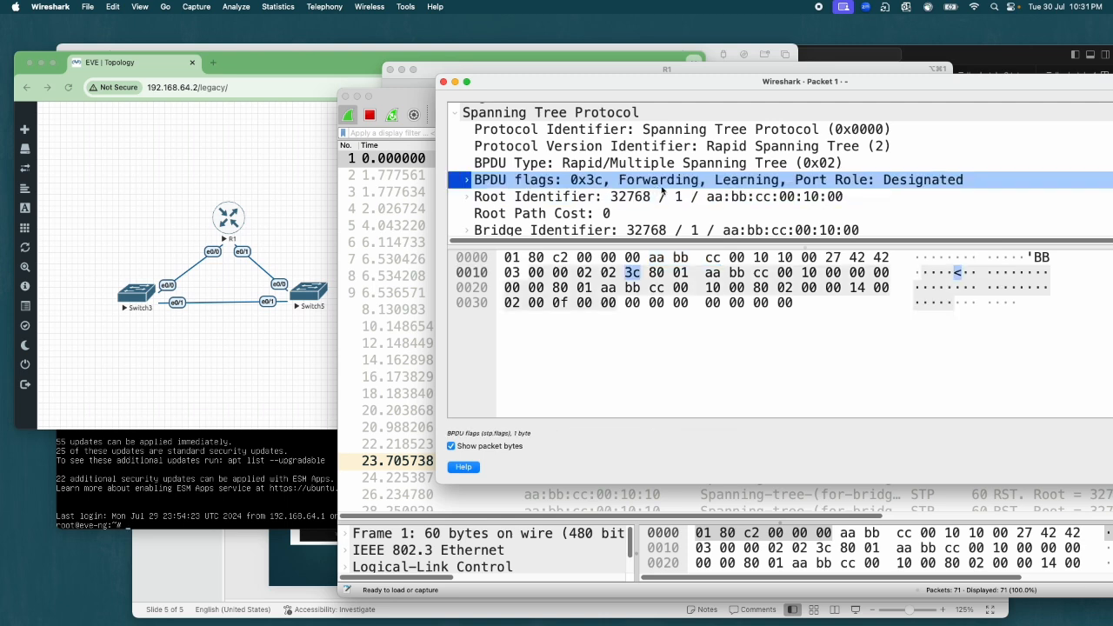
# Step: Examine the BPDU's bridge identifier, message age, max age, hello time and forward delay, and close the packet details
pyautogui.scroll(-3, 561, 184)
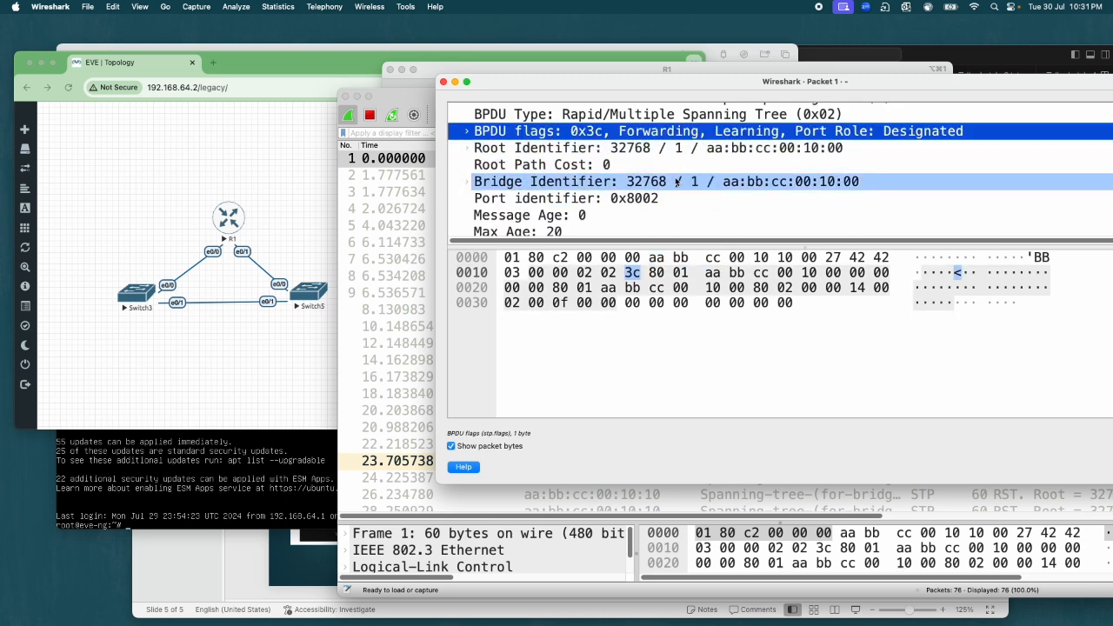
pyautogui.click(467, 182)
pyautogui.scroll(-3, 672, 193)
pyautogui.scroll(2, 672, 193)
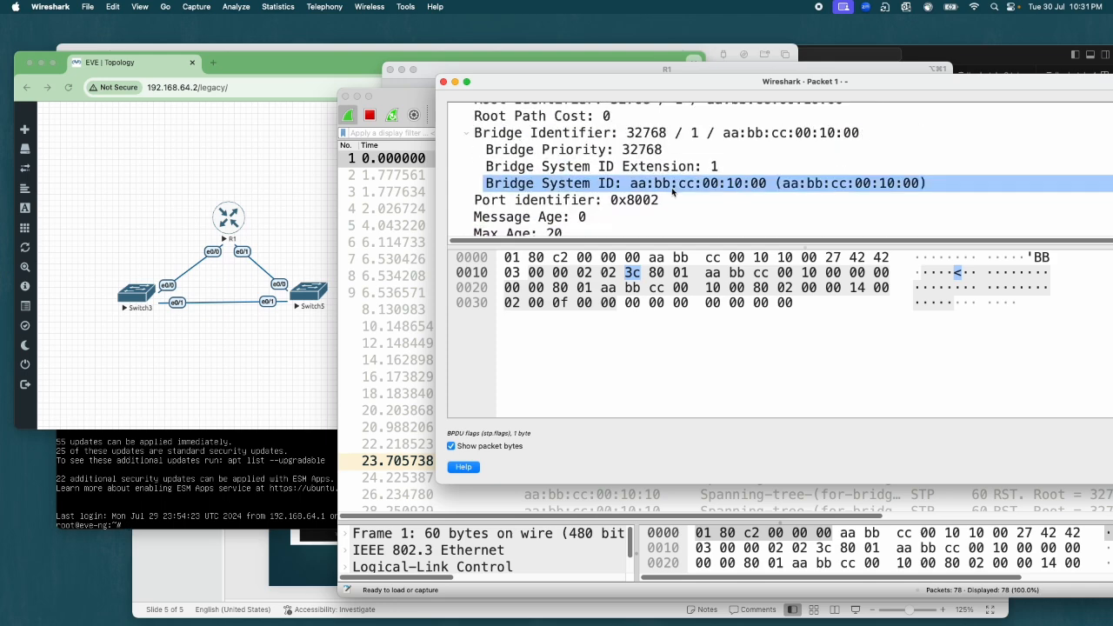
pyautogui.scroll(-3, 674, 193)
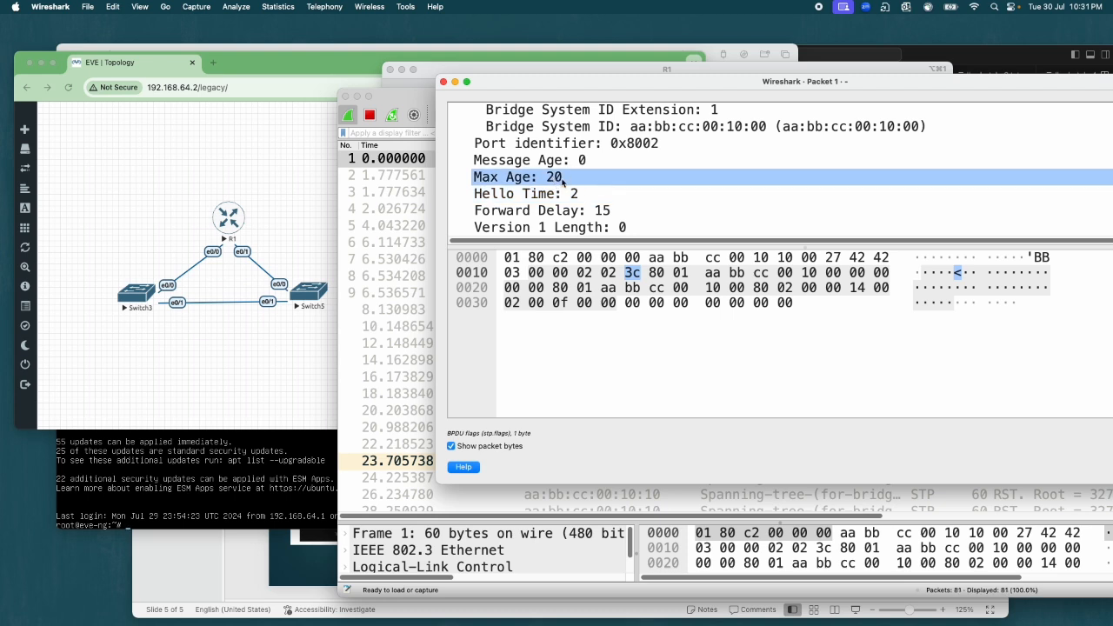
pyautogui.click(591, 213)
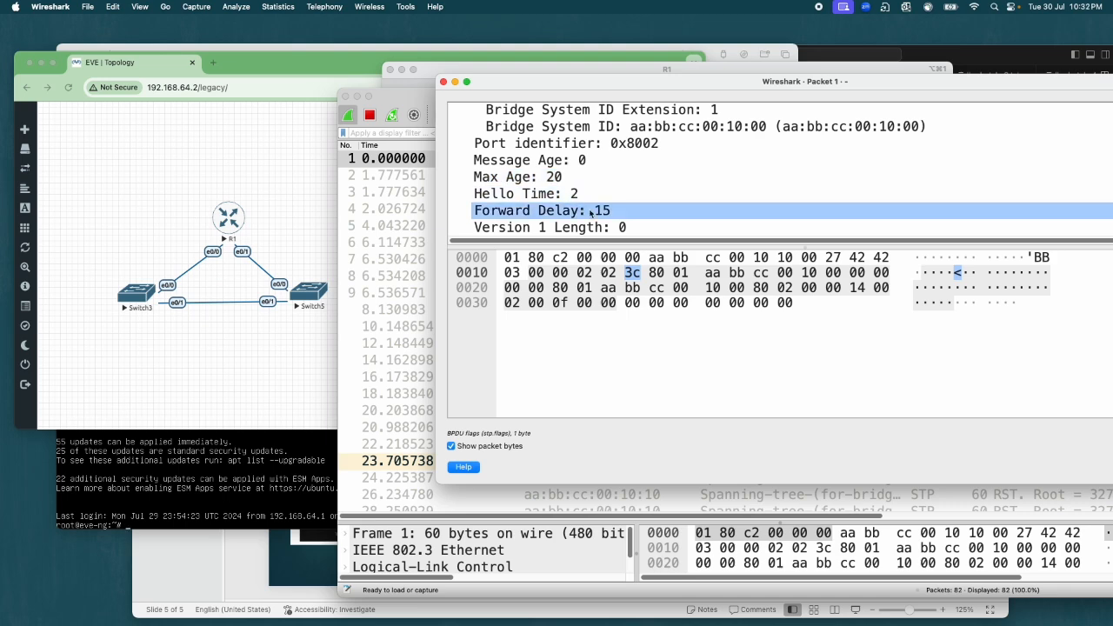
pyautogui.scroll(3, 612, 215)
pyautogui.click(613, 214)
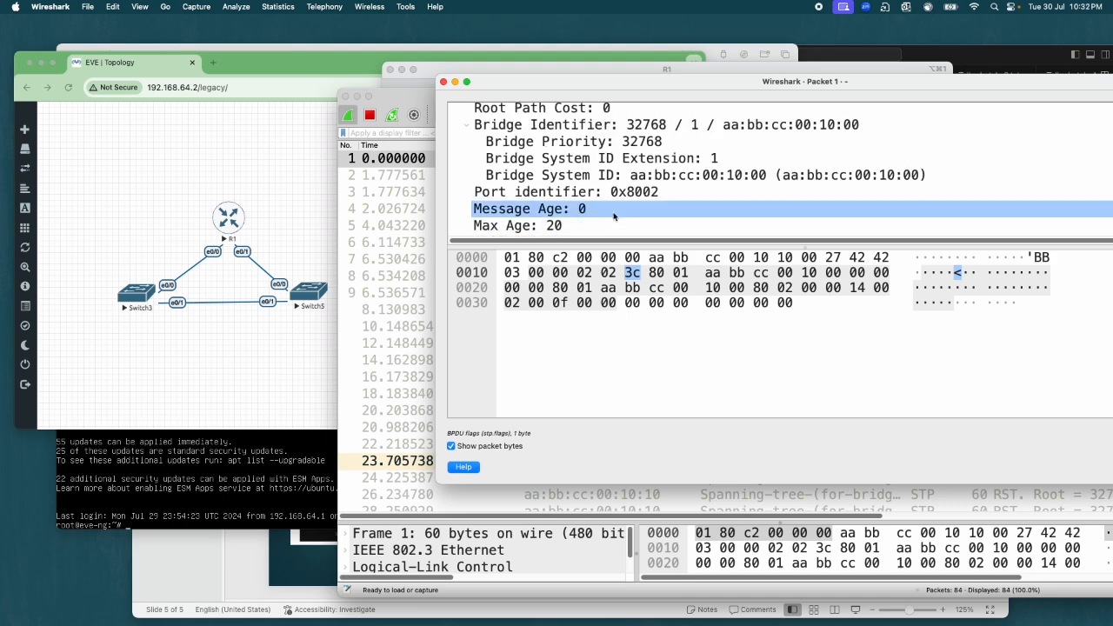
pyautogui.scroll(5, 613, 215)
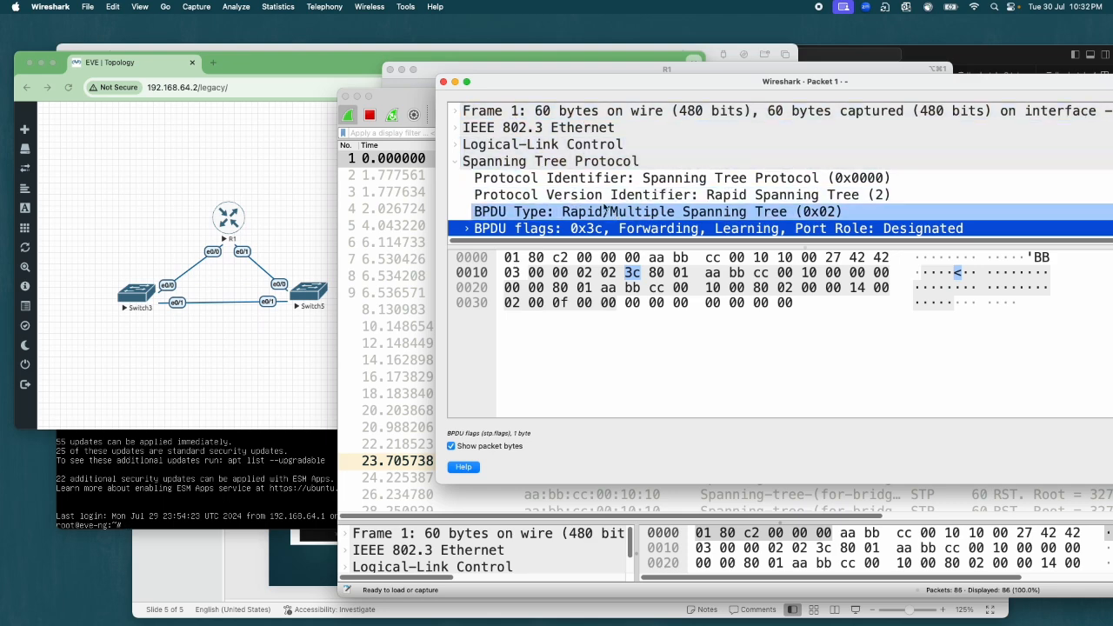
pyautogui.click(443, 81)
# Step: Review the newer STP and DTP packets in the live capture list
pyautogui.scroll(-20, 765, 287)
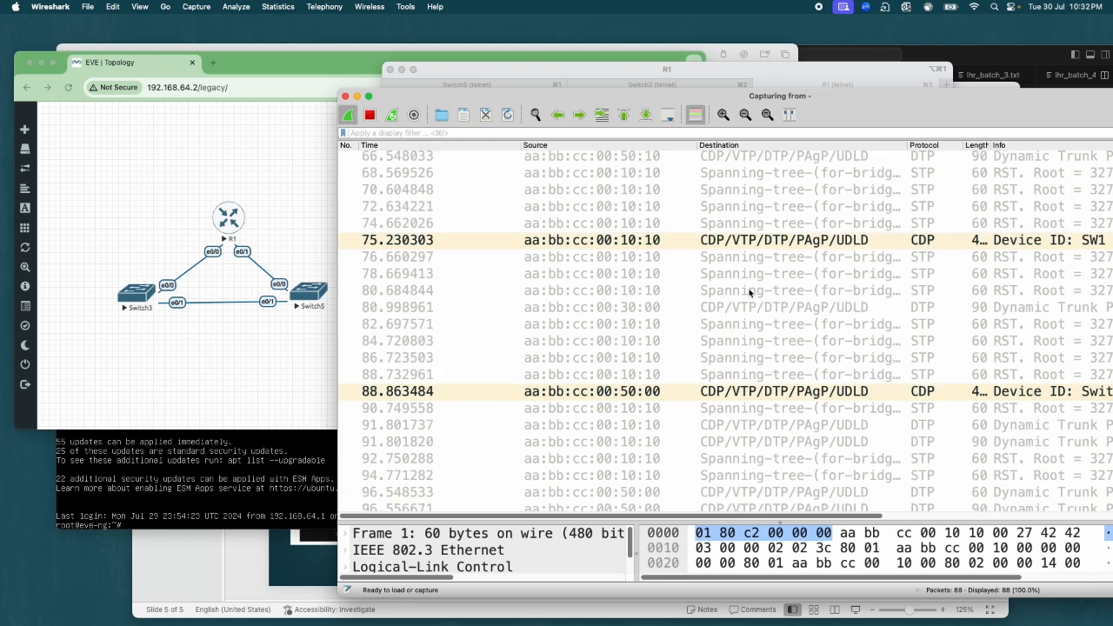
pyautogui.click(935, 181)
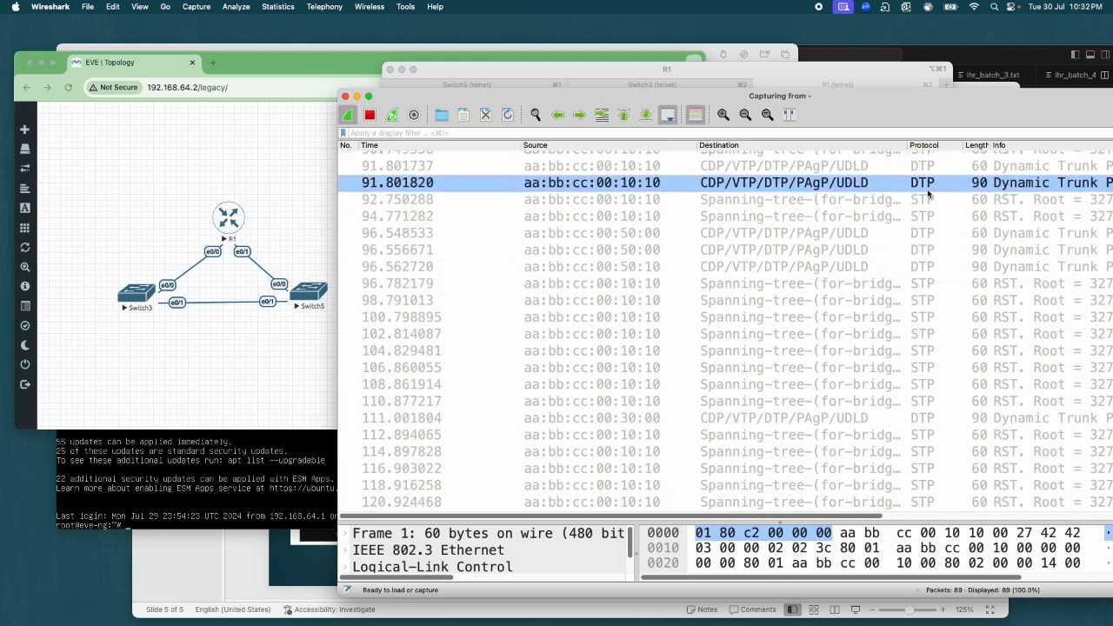
pyautogui.click(936, 181)
pyautogui.moveTo(936, 181); pyautogui.dragTo(812, 352)
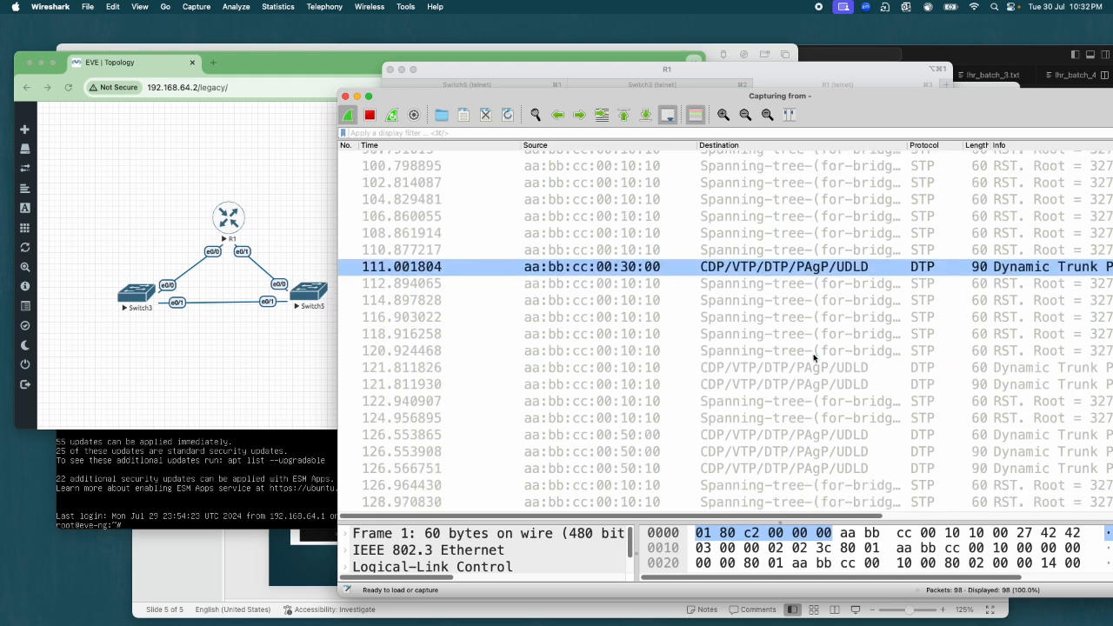
pyautogui.click(284, 233)
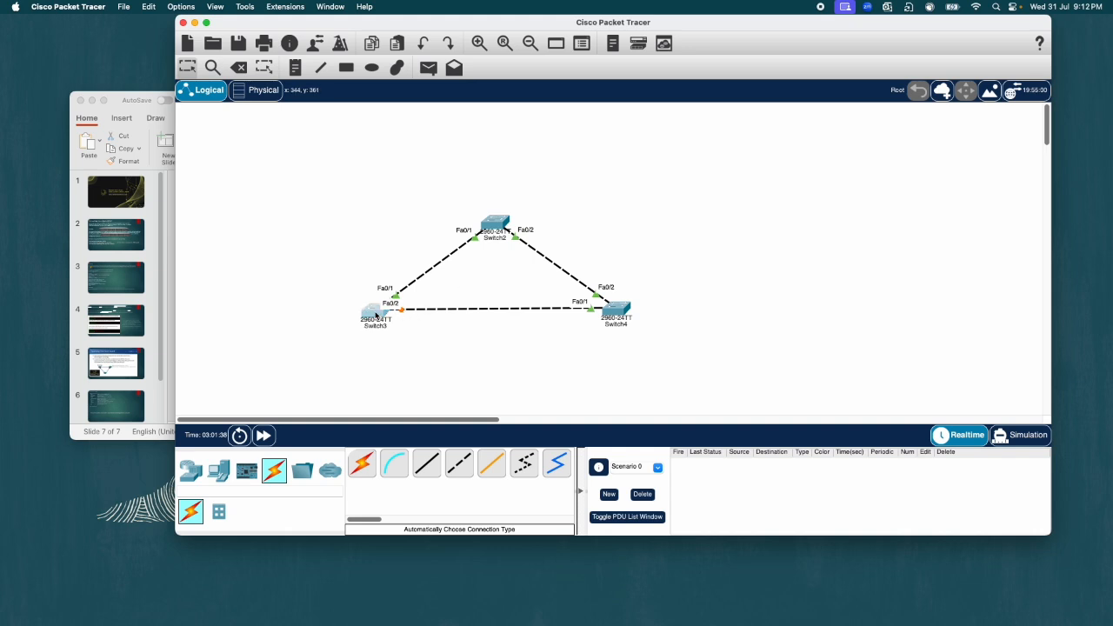
# Step: In Cisco Packet Tracer, open Switch3's command line beside the topology and enter privileged EXEC mode
pyautogui.click(377, 314)
pyautogui.click(606, 170)
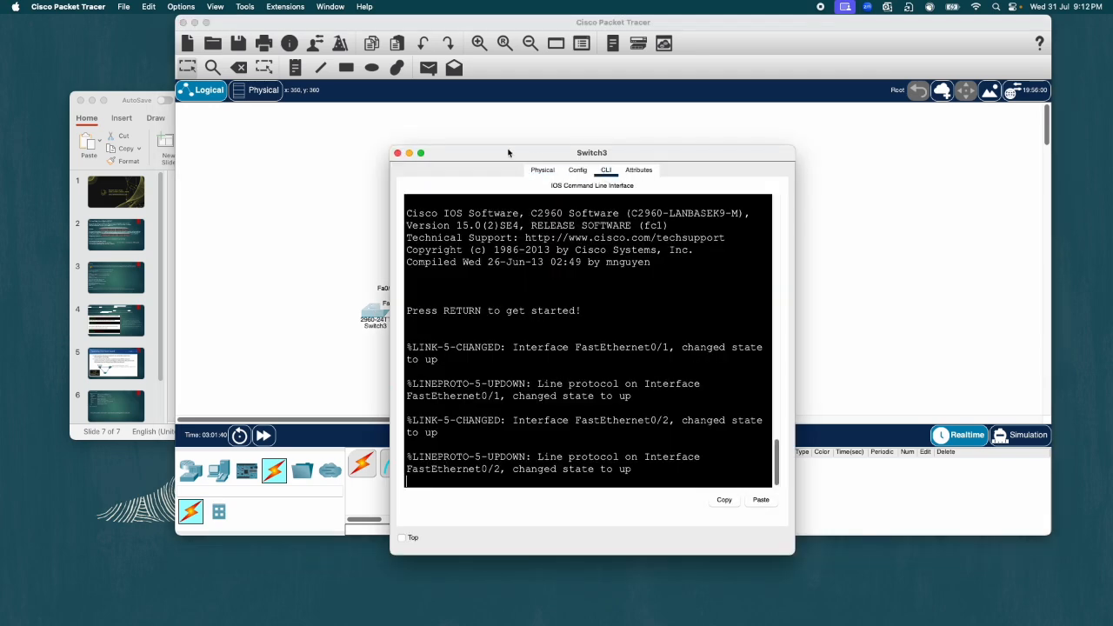
pyautogui.moveTo(600, 152); pyautogui.dragTo(831, 91)
pyautogui.press('Return')
pyautogui.press('Return')
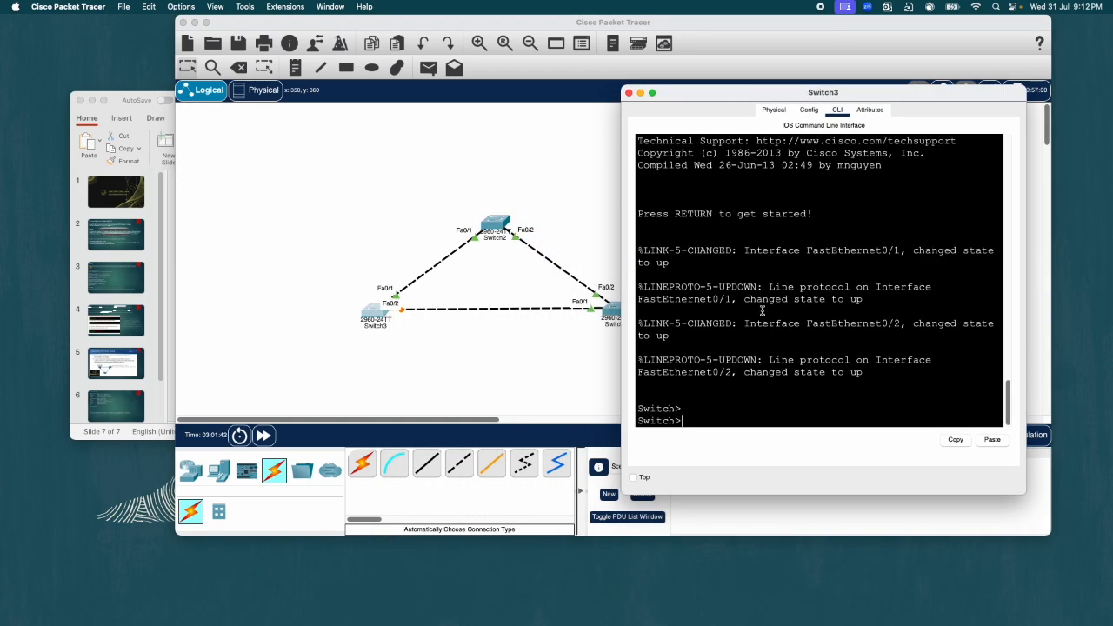
pyautogui.write('en')
pyautogui.press('Return')
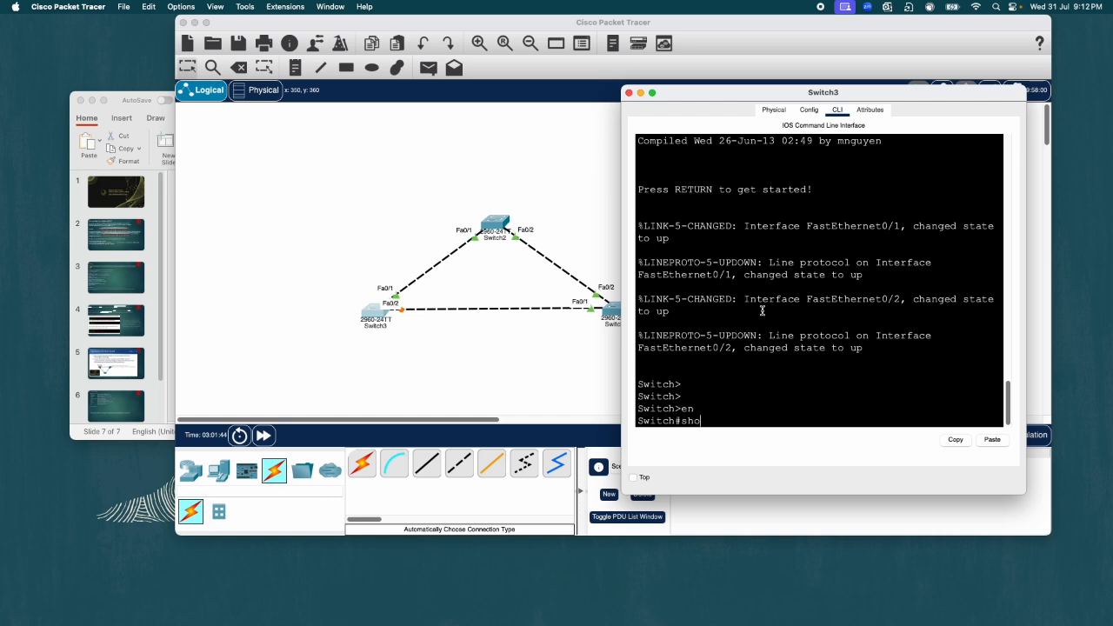
# Step: Run "show spanning-tree active" on Switch3 and examine the role and status of interface Fa0/2
pyautogui.write('sho')
pyautogui.press('Tab')
pyautogui.write('sp')
pyautogui.press('Tab')
pyautogui.write('a')
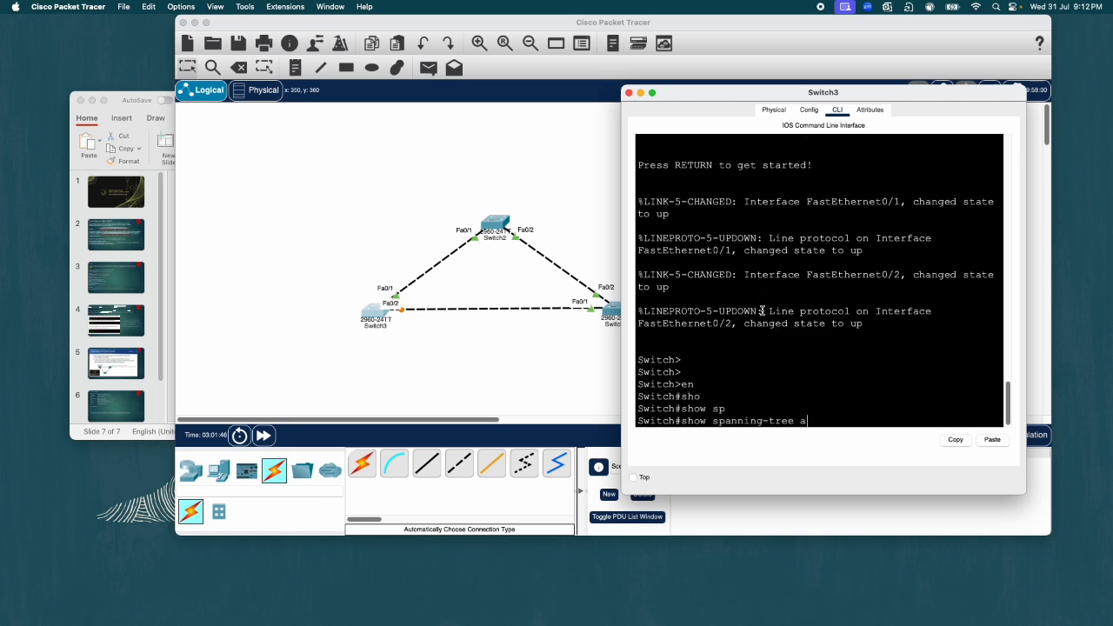
pyautogui.write('c')
pyautogui.press('Tab')
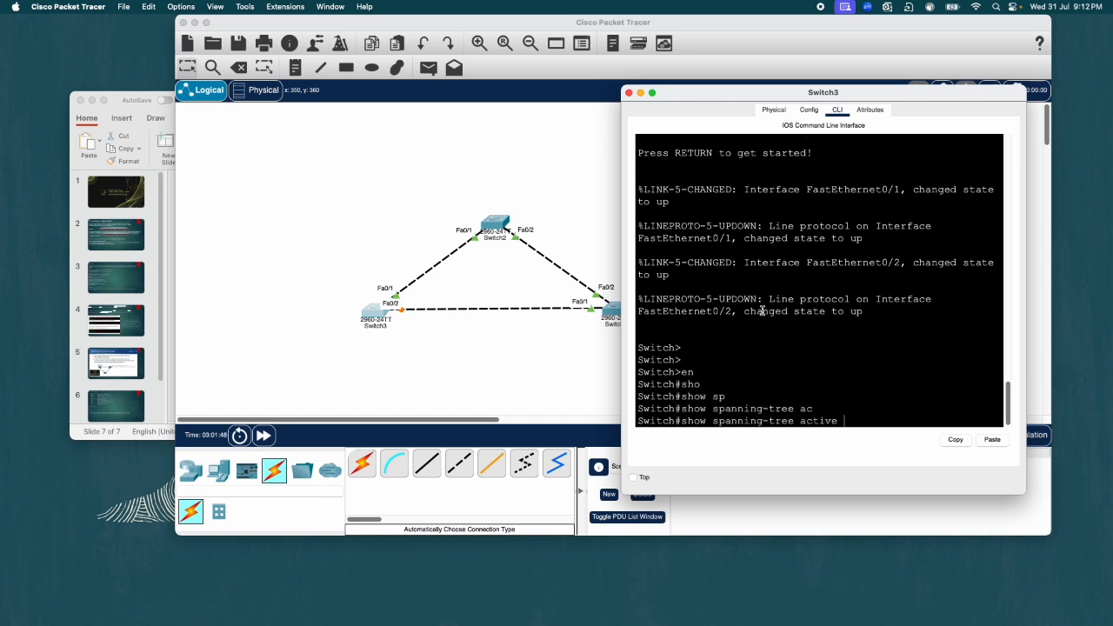
pyautogui.press('Return')
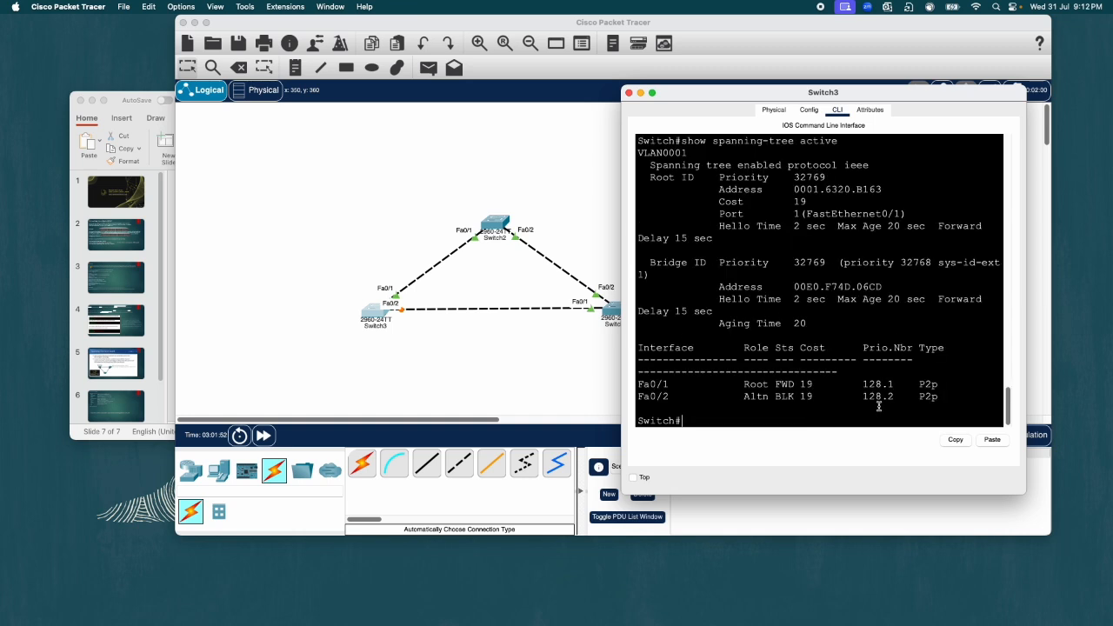
pyautogui.moveTo(799, 398); pyautogui.dragTo(637, 402)
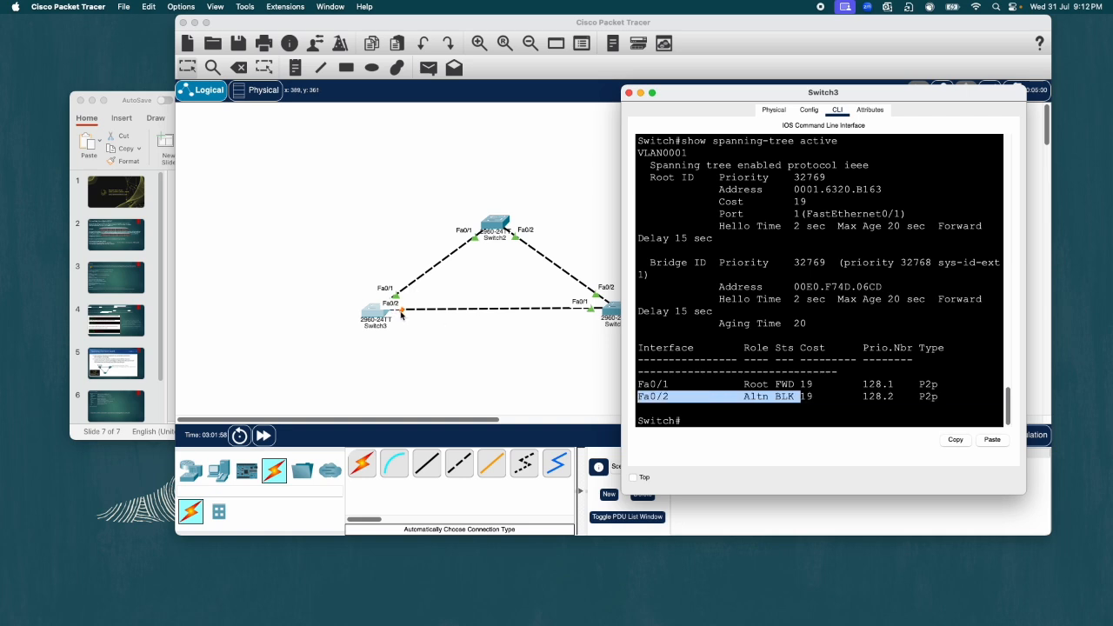
pyautogui.click(935, 402)
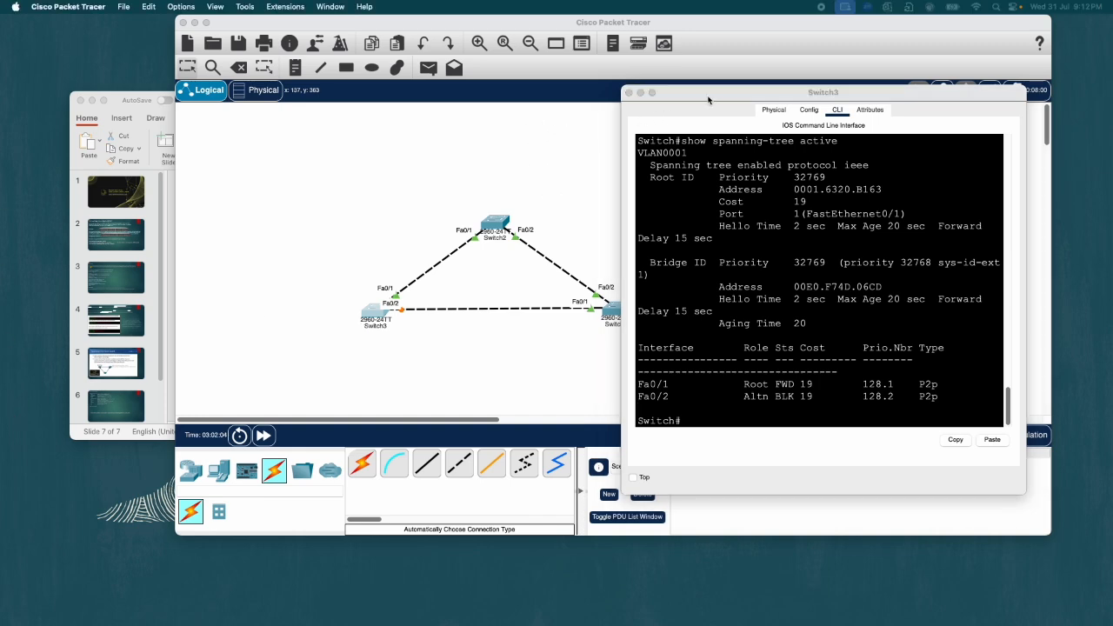
# Step: Enter global configuration mode on Switch3 with "conf t"
pyautogui.moveTo(707, 99); pyautogui.dragTo(646, 57)
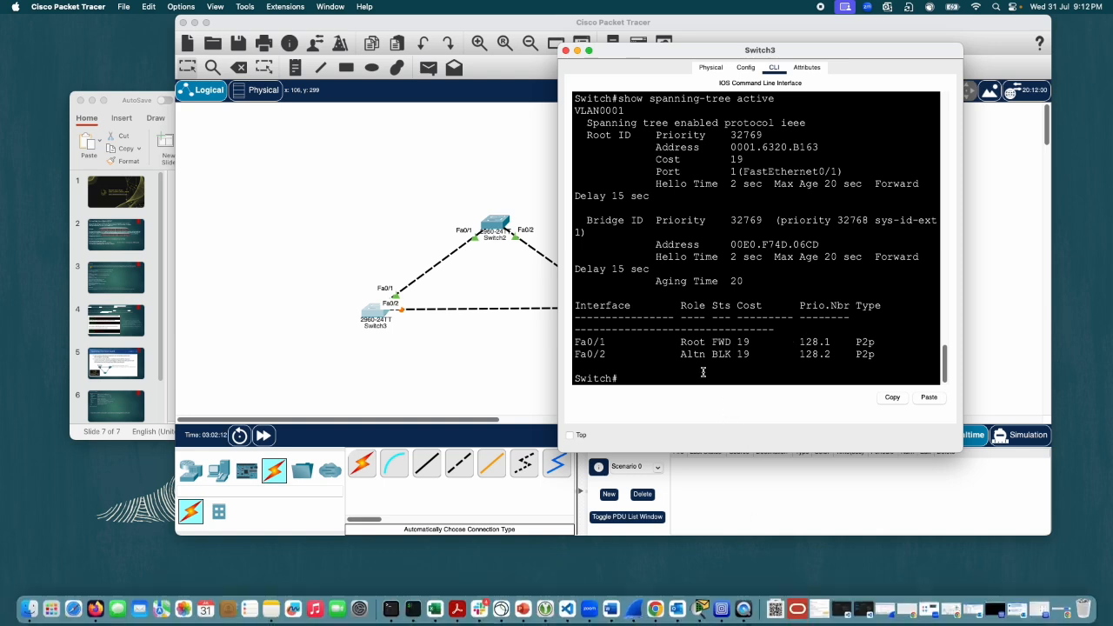
pyautogui.write('f t')
pyautogui.press('Return')
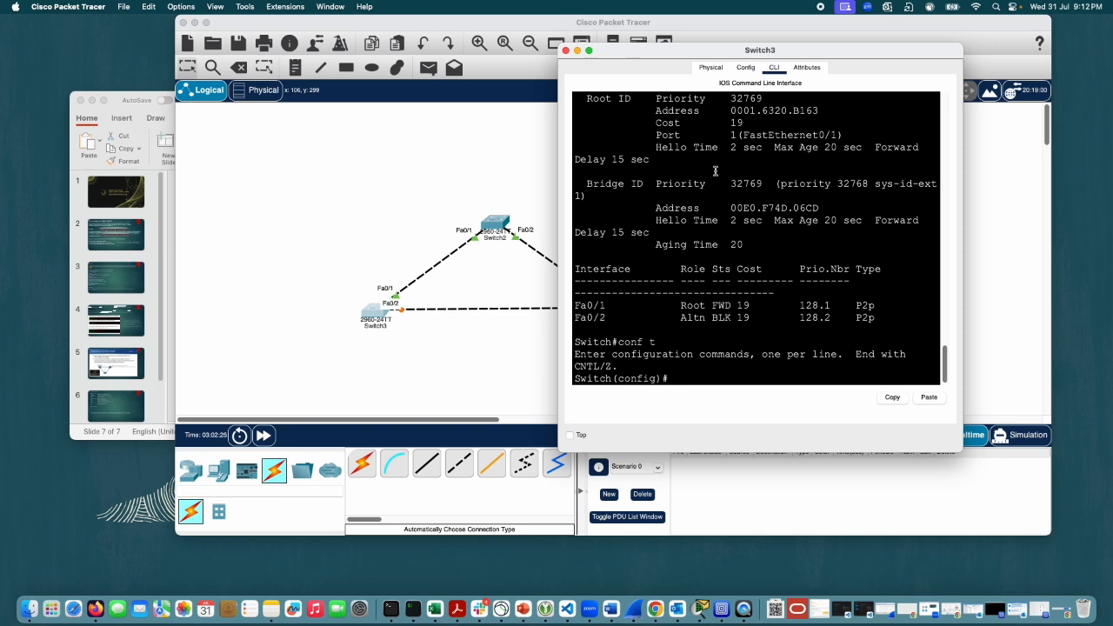
# Step: Write "int fa0/1" at Switch3's global configuration prompt
pyautogui.moveTo(685, 59)
pyautogui.mouseDown()
pyautogui.moveTo(717, 119)
pyautogui.moveTo(764, 152)
pyautogui.moveTo(755, 94)
pyautogui.moveTo(698, 74)
pyautogui.mouseUp()
pyautogui.click(713, 383)
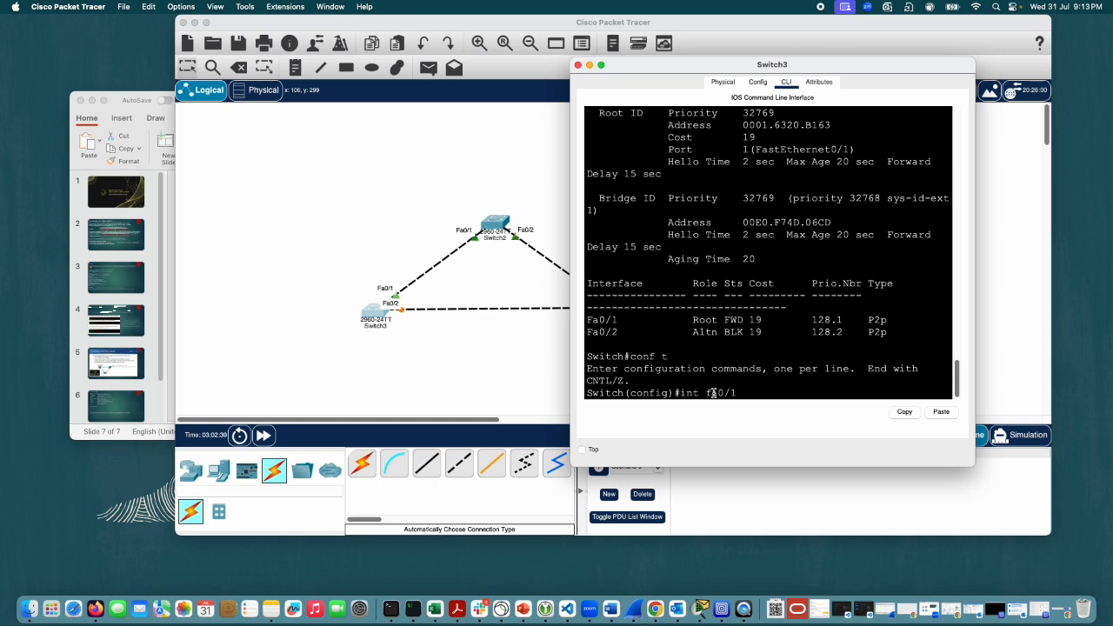
# Step: Switch to the STP_features presentation in PowerPoint, showing slide 7 with the practice cases, and shrink its window clear of the Switch3 console
pyautogui.click(522, 609)
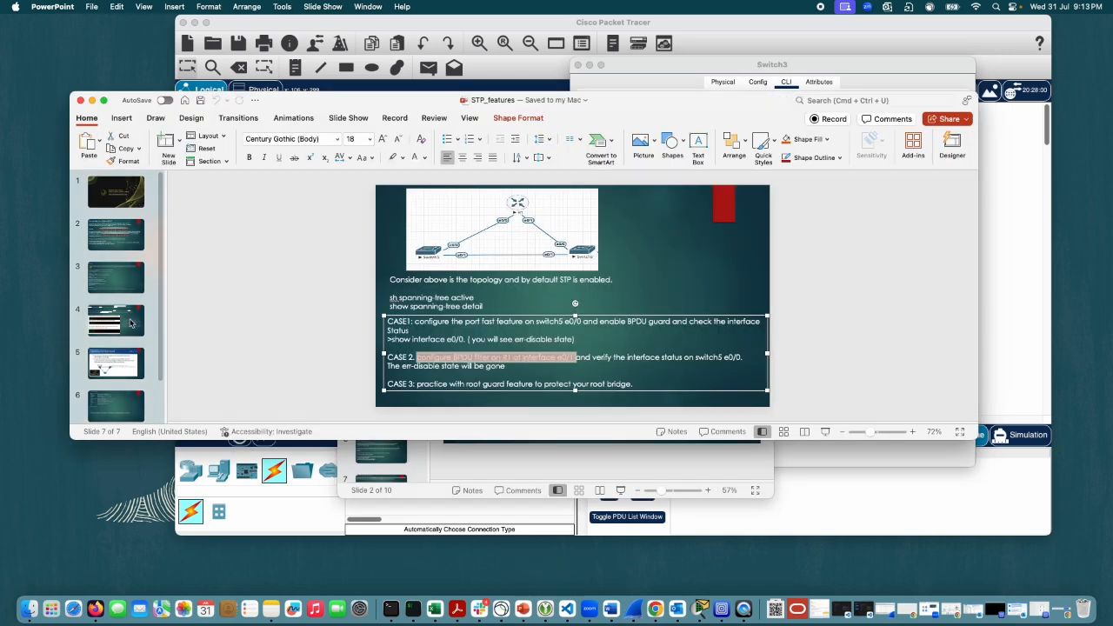
pyautogui.scroll(-2, 125, 374)
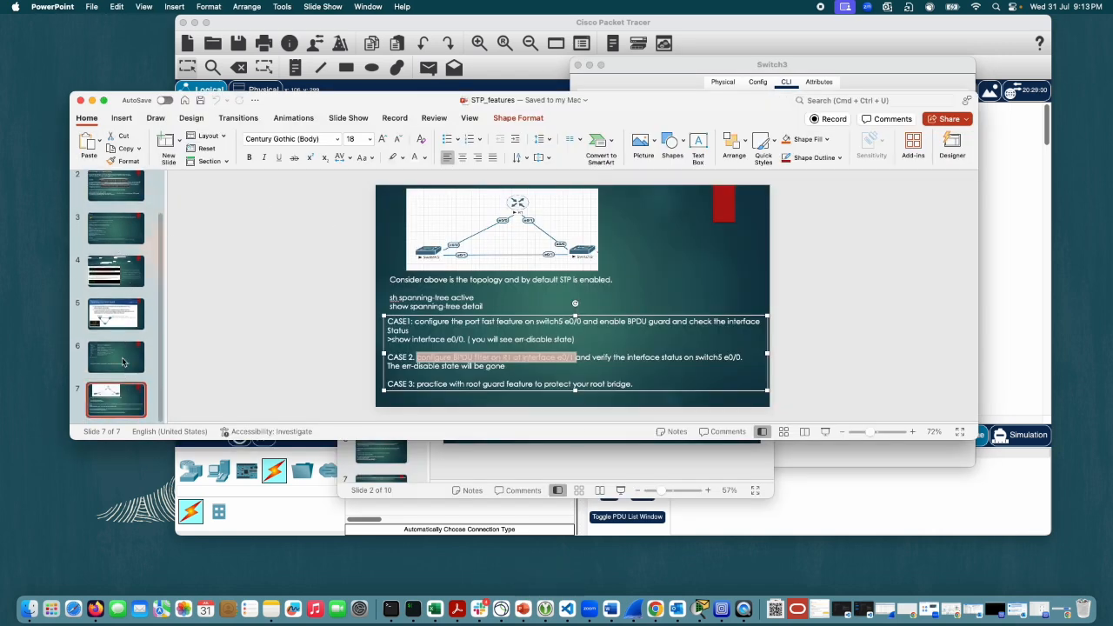
pyautogui.click(201, 401)
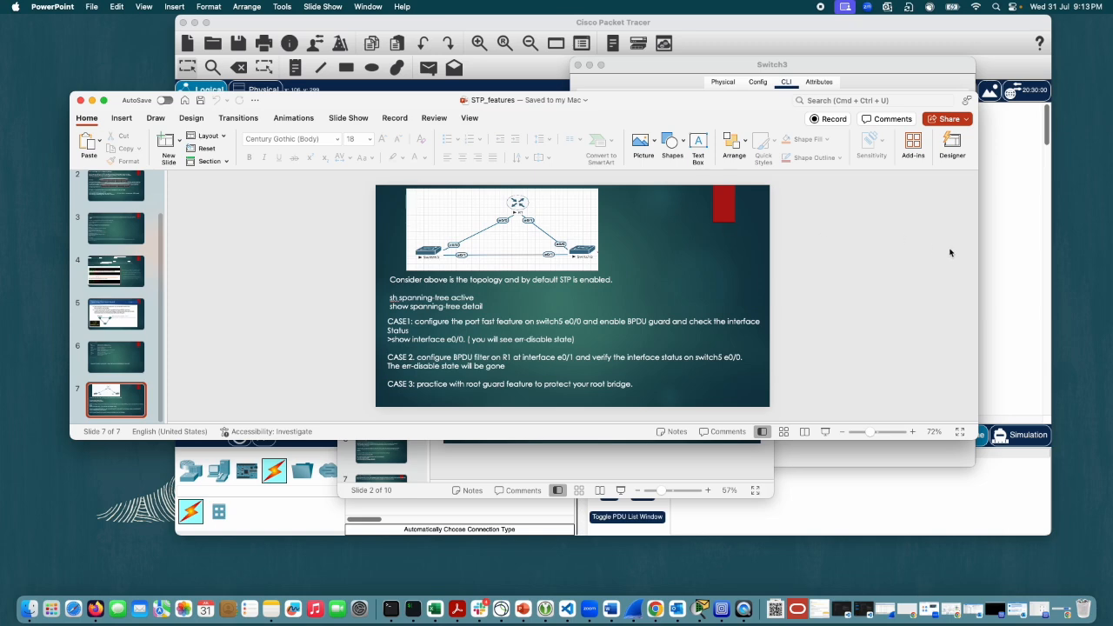
pyautogui.moveTo(978, 242); pyautogui.dragTo(492, 242)
pyautogui.moveTo(346, 103); pyautogui.dragTo(261, 65)
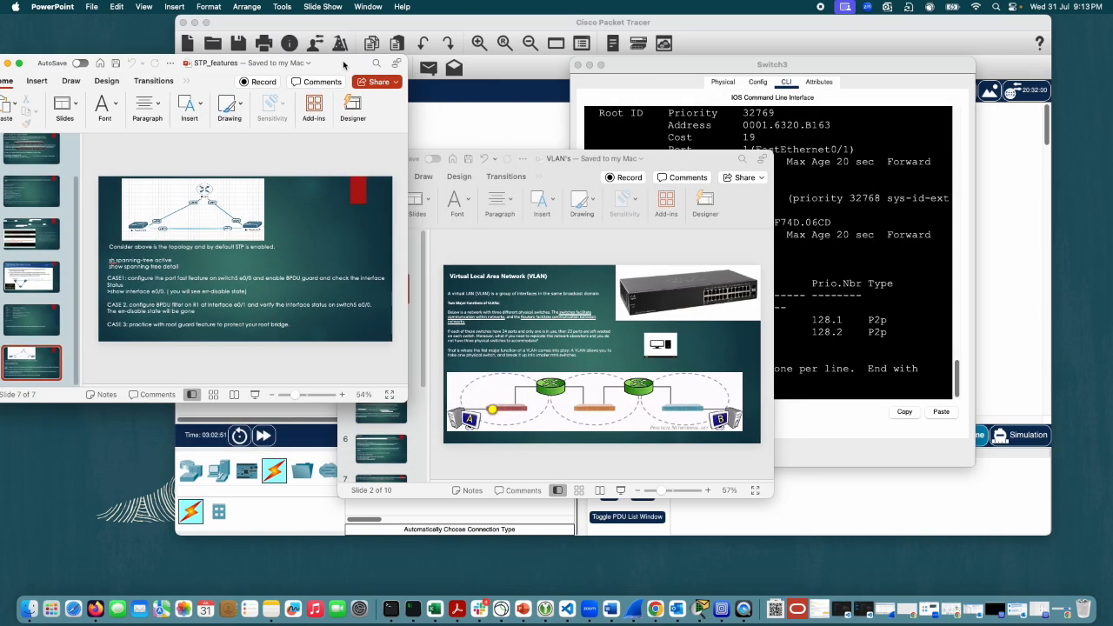
# Step: Minimize the VLAN's presentation and place the Switch3 console directly beside the STP_features window
pyautogui.click(539, 163)
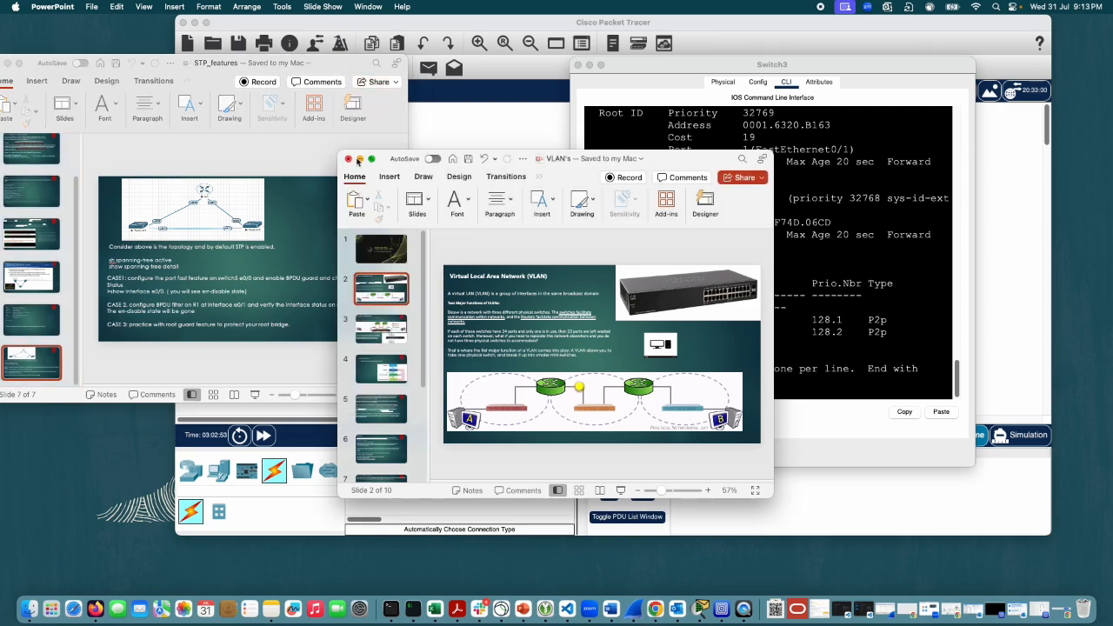
pyautogui.click(359, 160)
pyautogui.moveTo(683, 67); pyautogui.dragTo(524, 38)
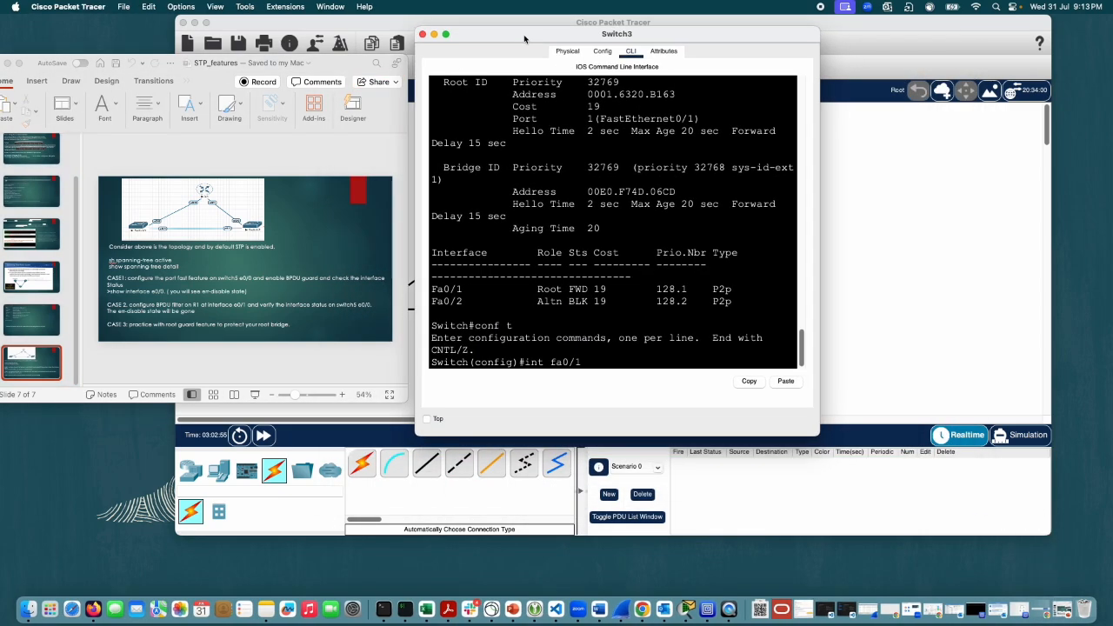
pyautogui.click(297, 304)
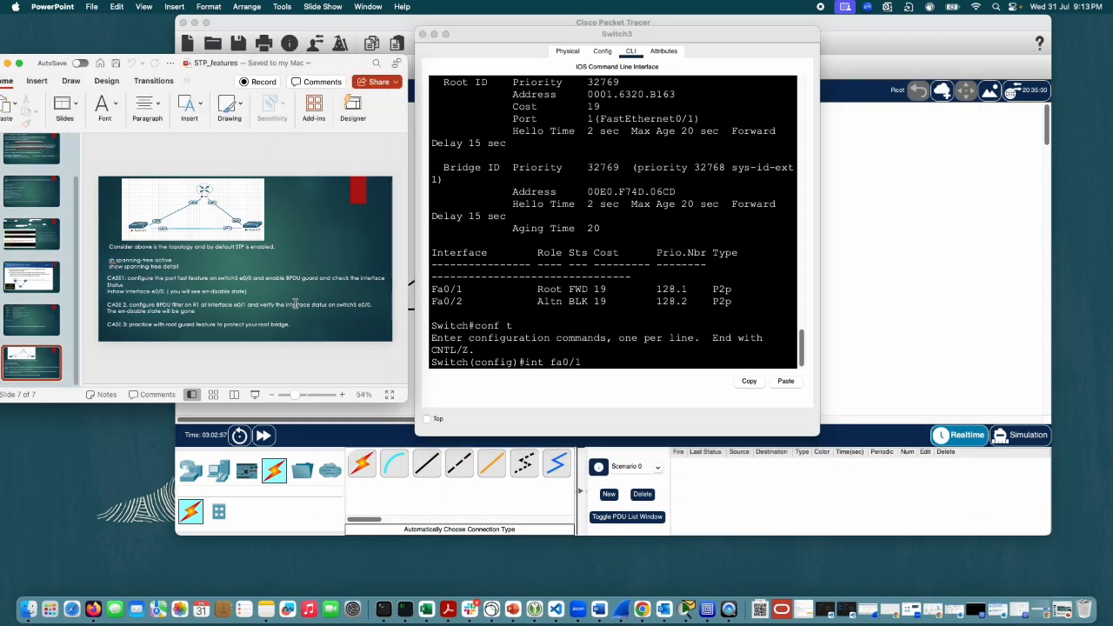
pyautogui.click(19, 63)
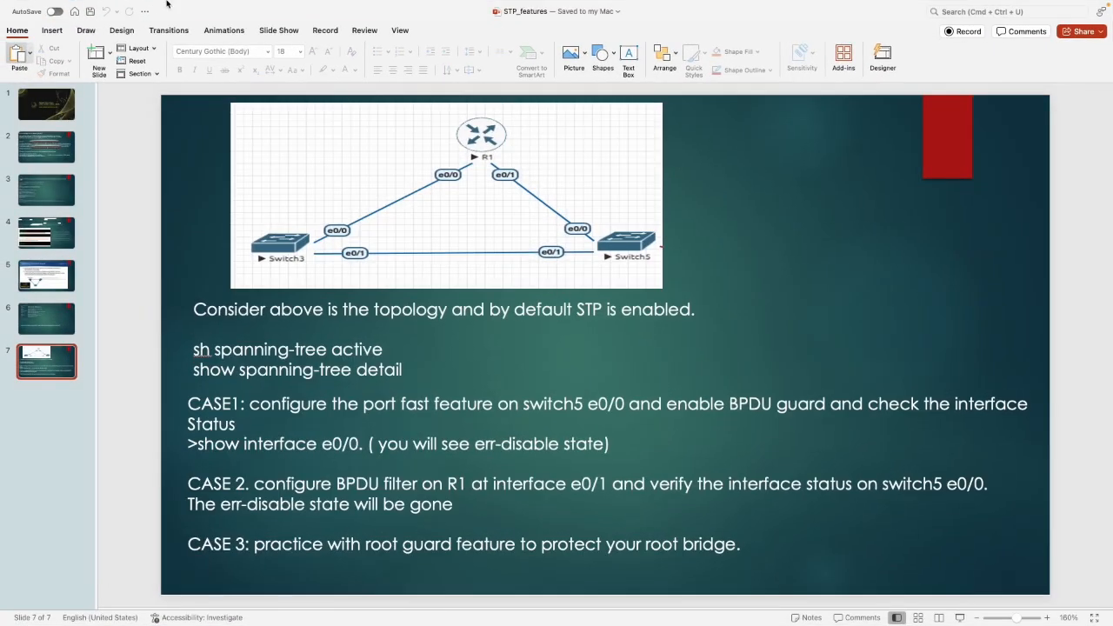
pyautogui.click(33, 26)
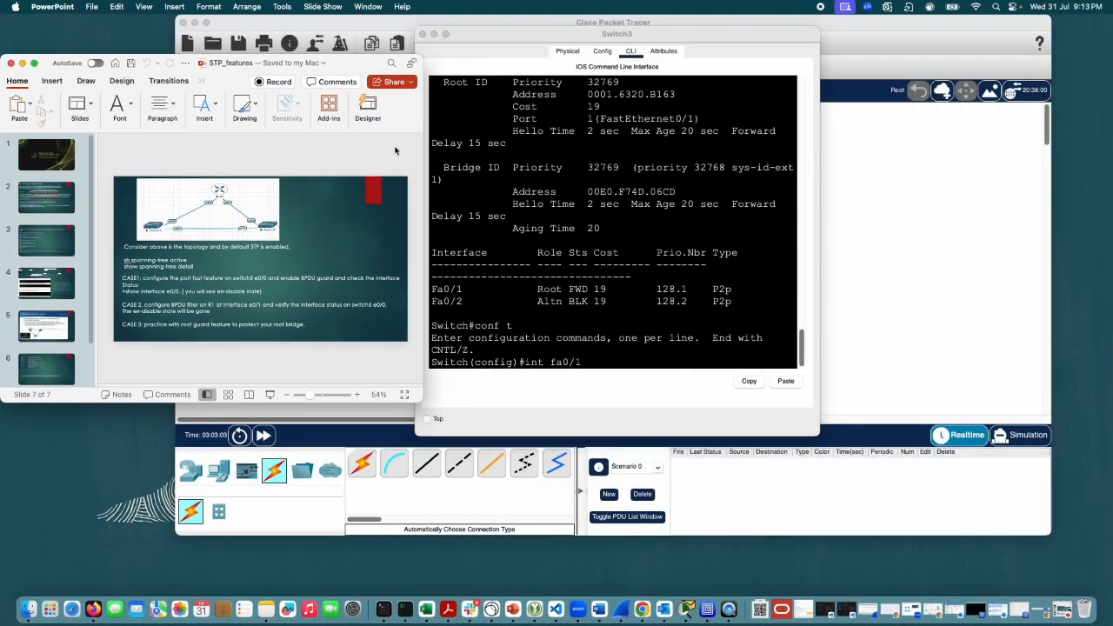
# Step: Move the Switch3 console out of the way and enlarge the STP_features window in width and height so slide 7 is readable
pyautogui.moveTo(605, 36); pyautogui.dragTo(983, 92)
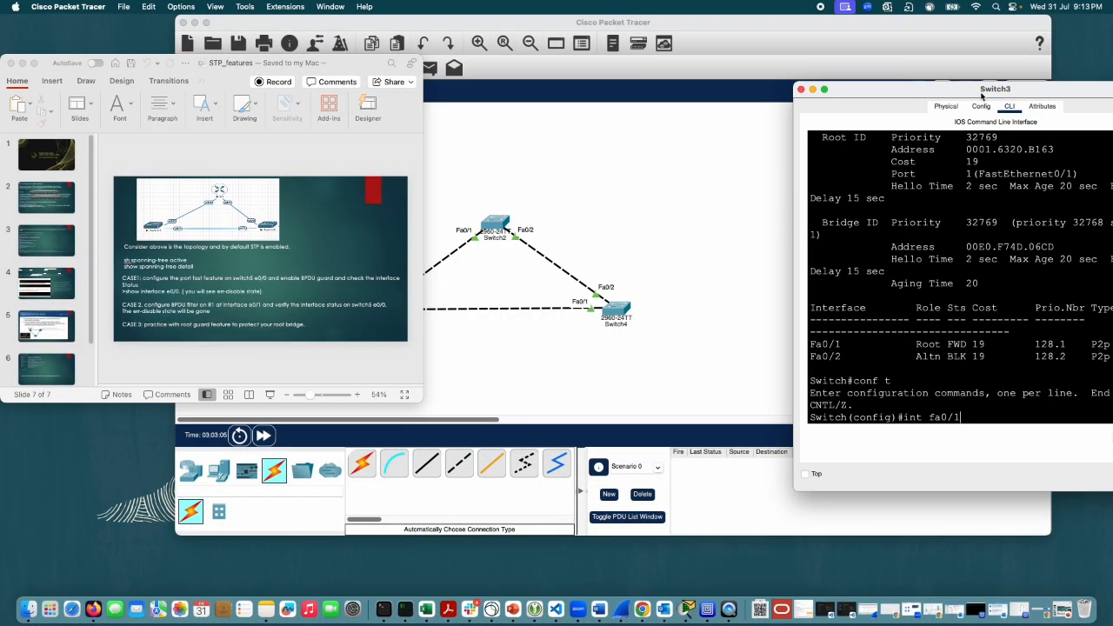
pyautogui.moveTo(423, 203); pyautogui.dragTo(792, 206)
pyautogui.moveTo(456, 403); pyautogui.dragTo(456, 570)
# Step: Bring the Switch3 console back next to the slide and make it shorter and wider so the case instructions stay uncovered
pyautogui.moveTo(967, 87); pyautogui.dragTo(700, 26)
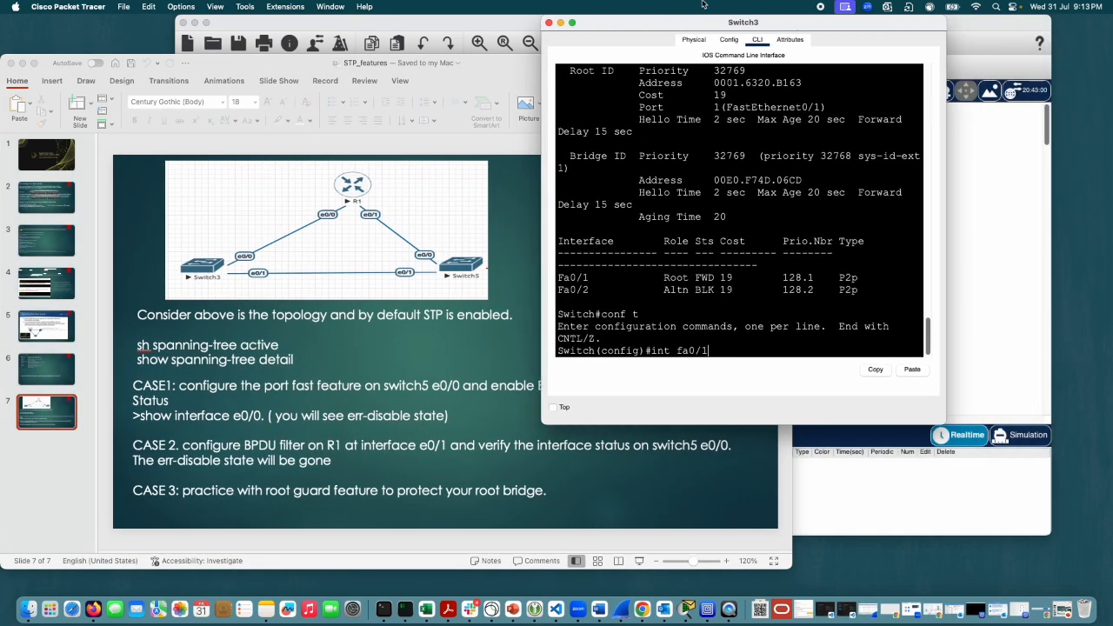
pyautogui.moveTo(750, 431); pyautogui.dragTo(741, 344)
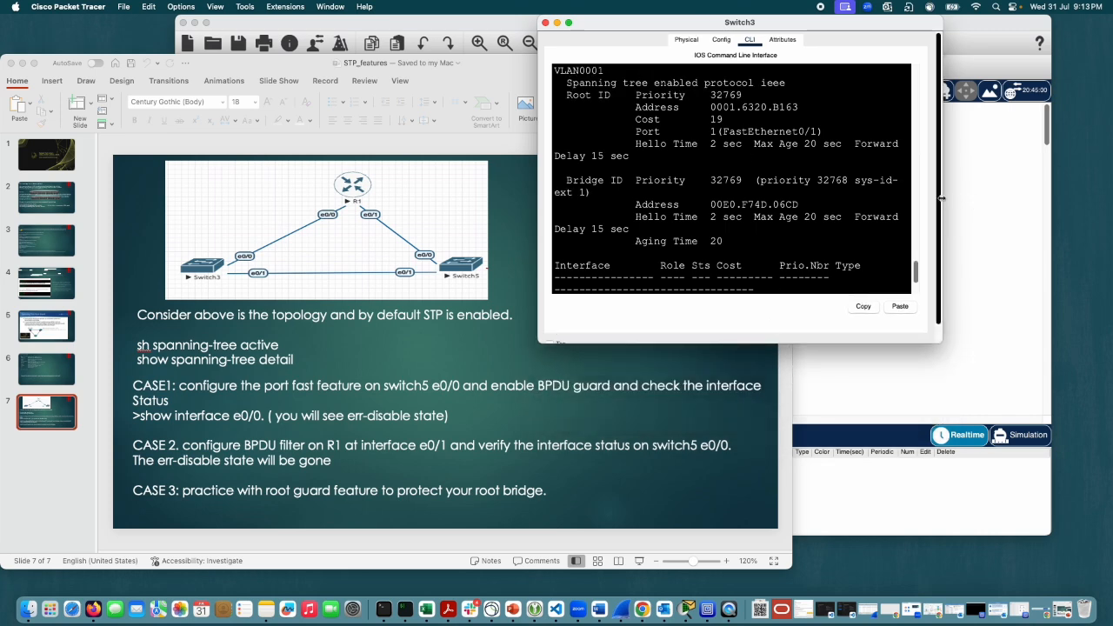
pyautogui.moveTo(941, 198); pyautogui.dragTo(1108, 198)
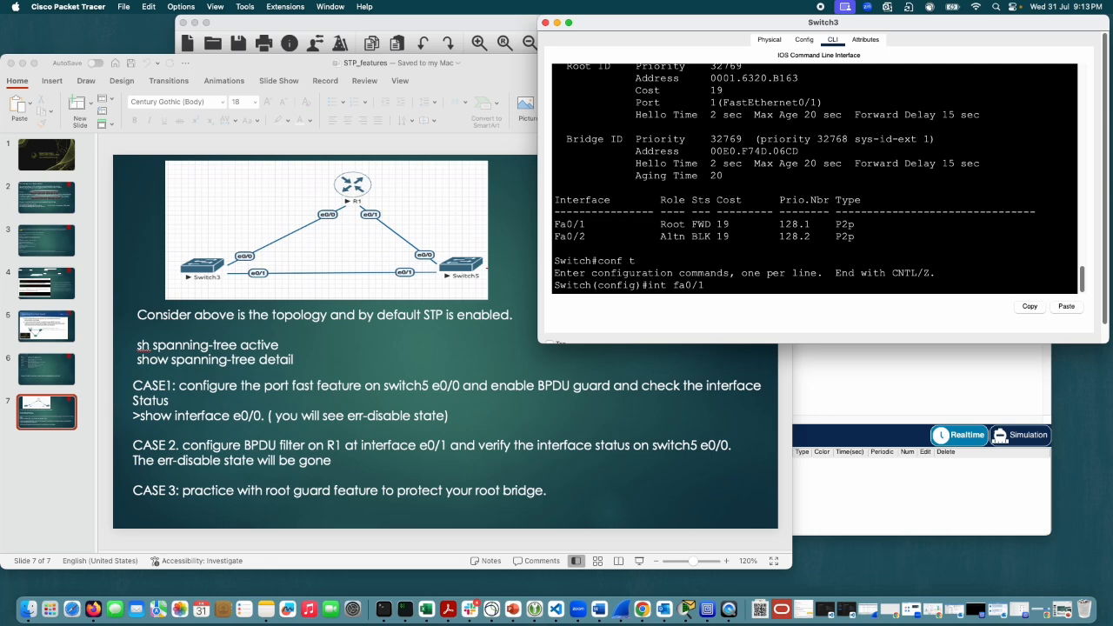
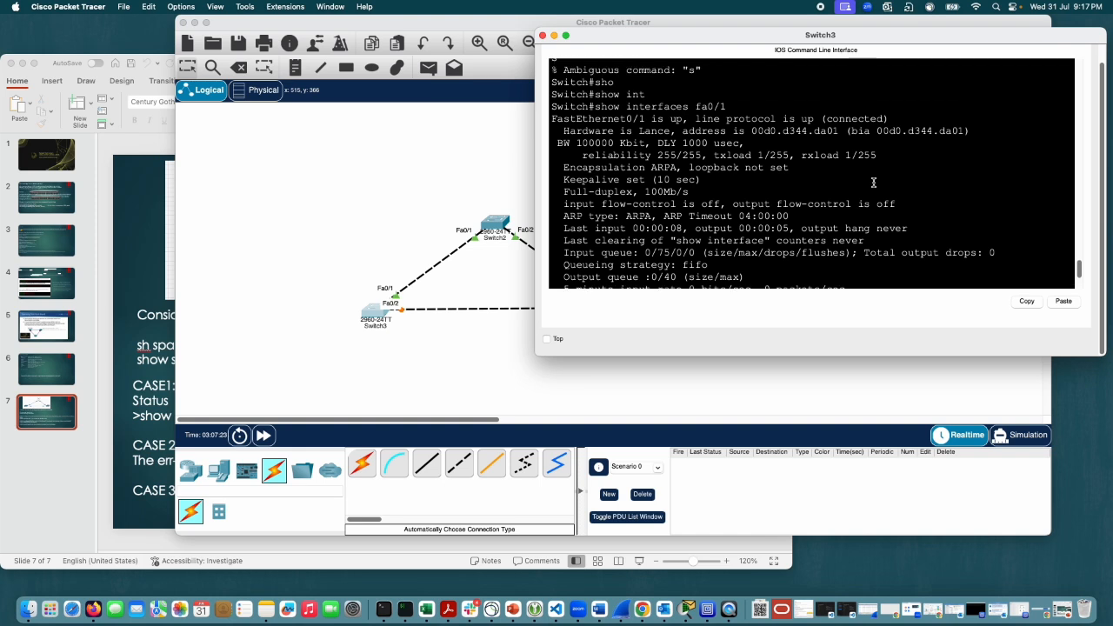
# Step: Filter Switch3's running configuration for portfast with sh run | s portfast and highlight the matching line
pyautogui.scroll(-5, 873, 183)
pyautogui.write('sh run | s')
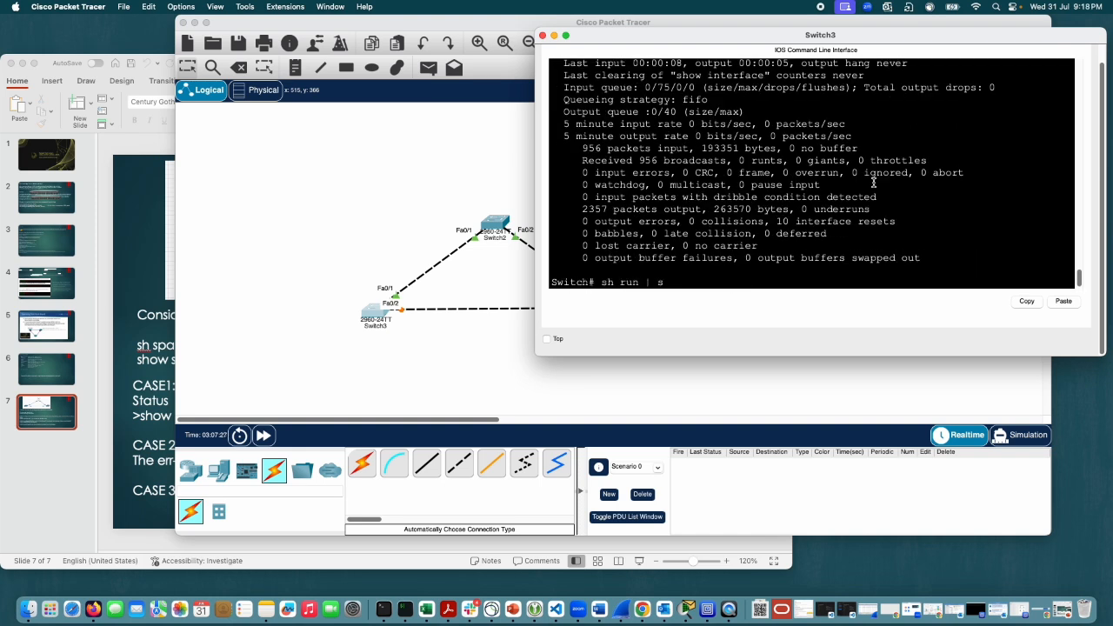
pyautogui.write(' portfast')
pyautogui.press('Return')
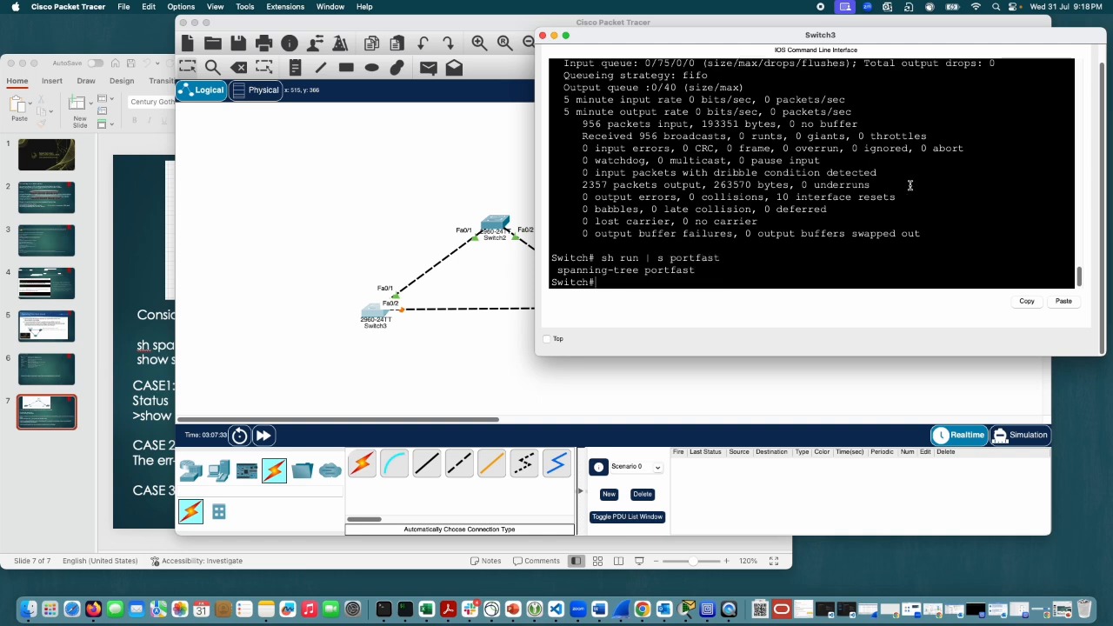
pyautogui.moveTo(696, 270); pyautogui.dragTo(561, 272)
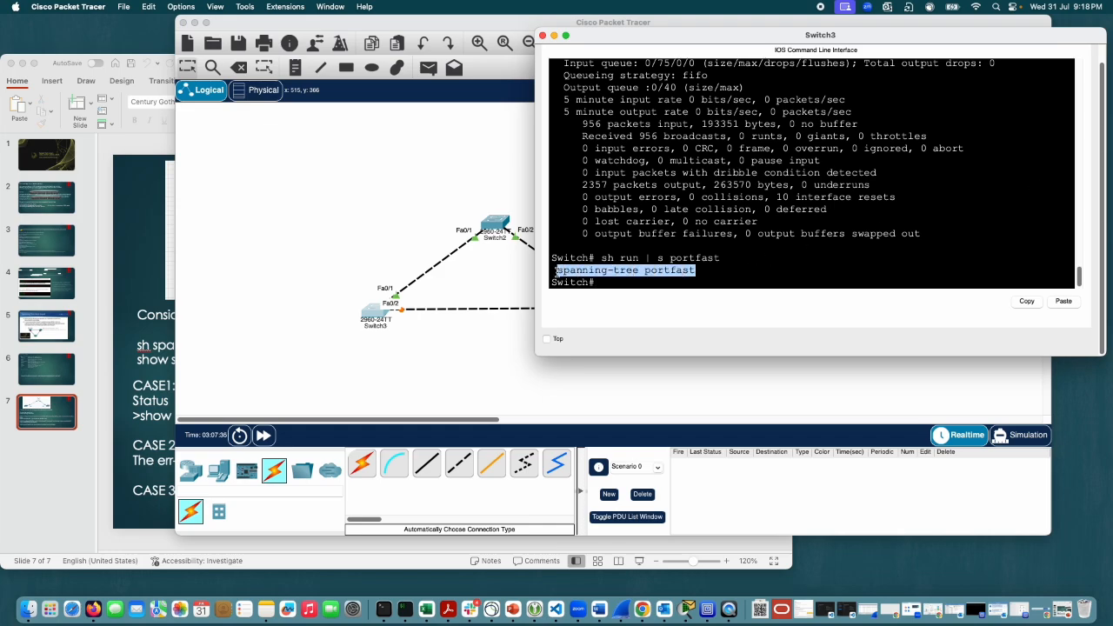
pyautogui.scroll(15, 762, 241)
pyautogui.scroll(5, 796, 228)
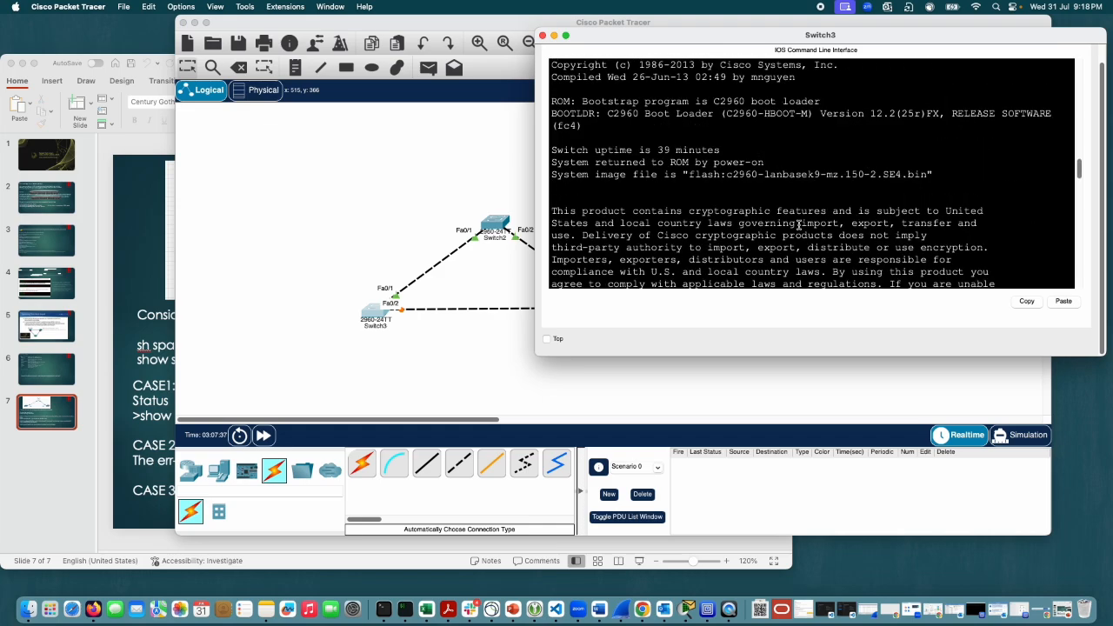
pyautogui.scroll(-15, 798, 224)
pyautogui.scroll(-10, 798, 225)
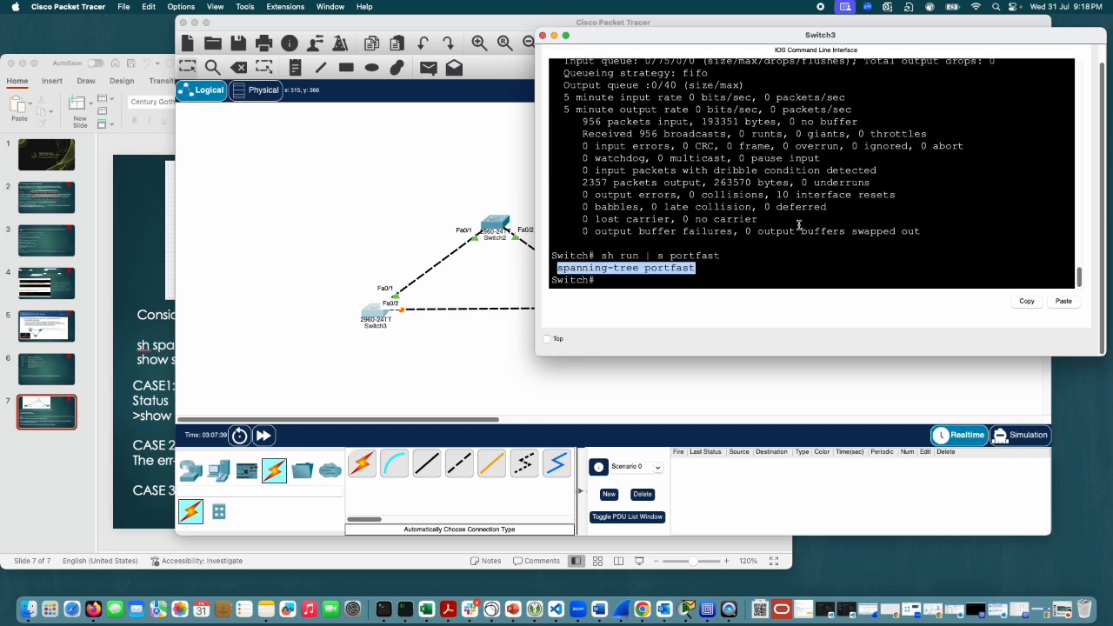
# Step: Try to display only the fa0/1 section of Switch3's running configuration with sh run int fa0/1
pyautogui.write('sh run int f')
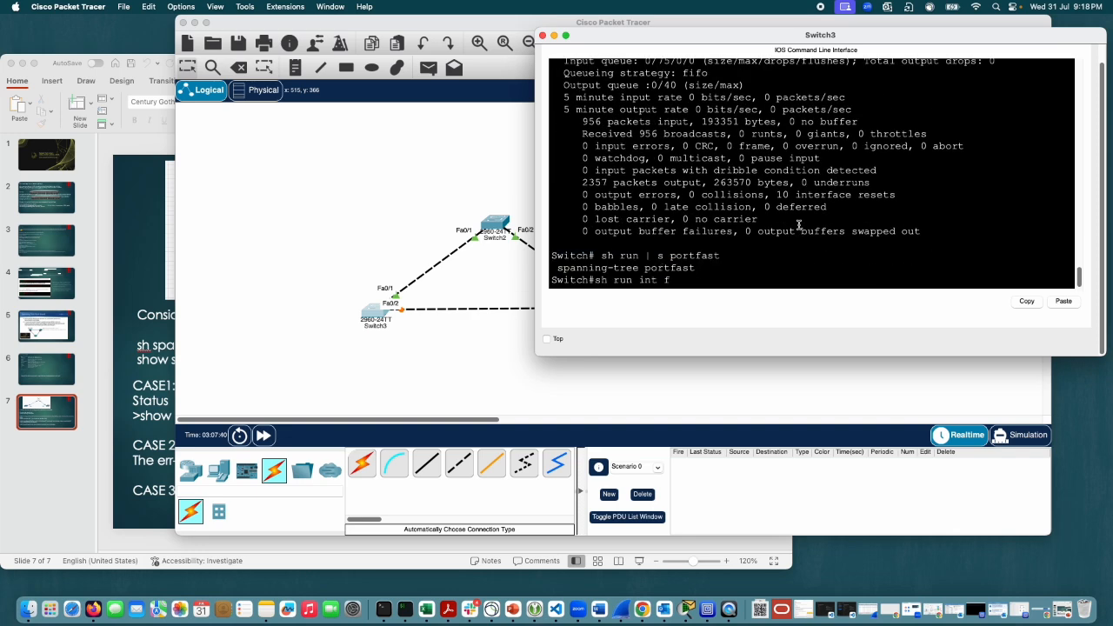
pyautogui.write('a0/1')
pyautogui.press('Return')
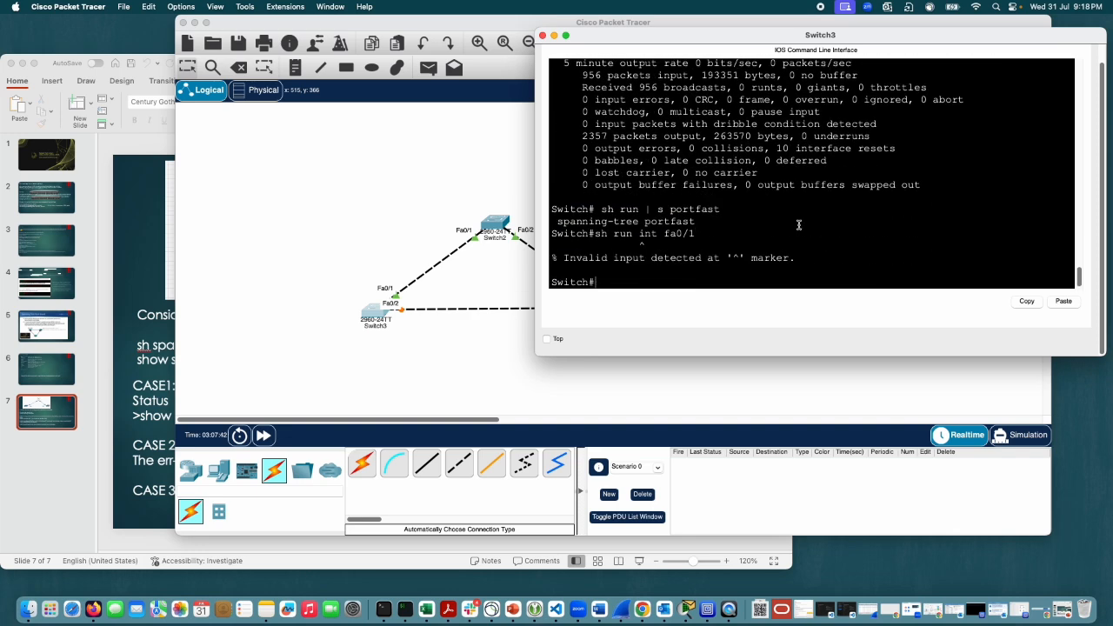
pyautogui.write('sh run int fa0/1')
pyautogui.press('Return')
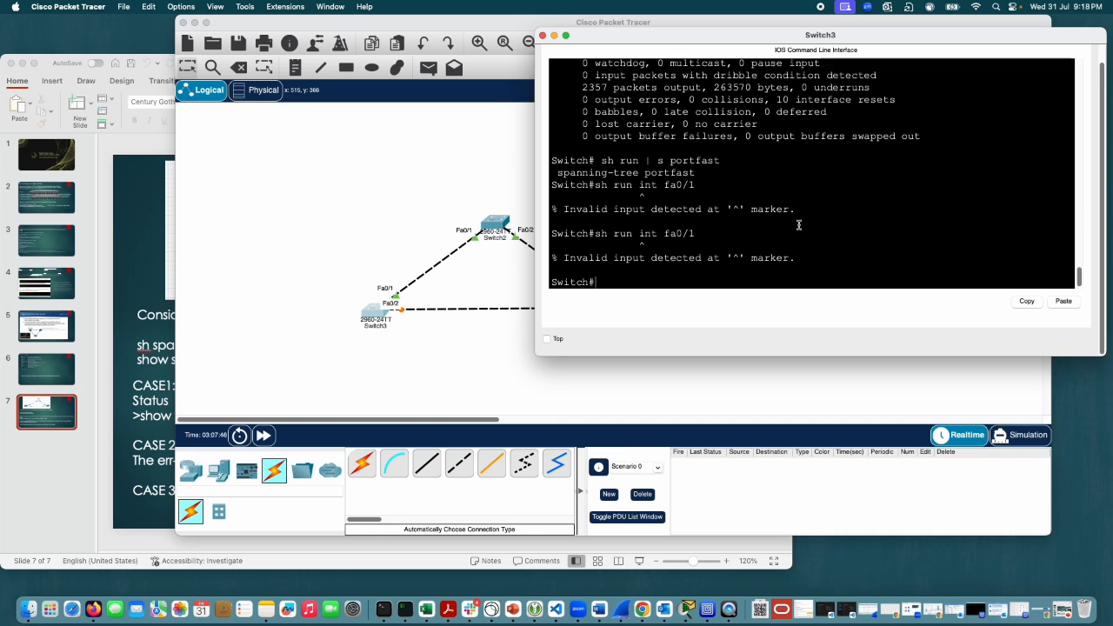
# Step: Display Switch3's full running configuration with show running-config, dropping the interface keyword, and page through the output
pyautogui.write('sho')
pyautogui.press('Tab')
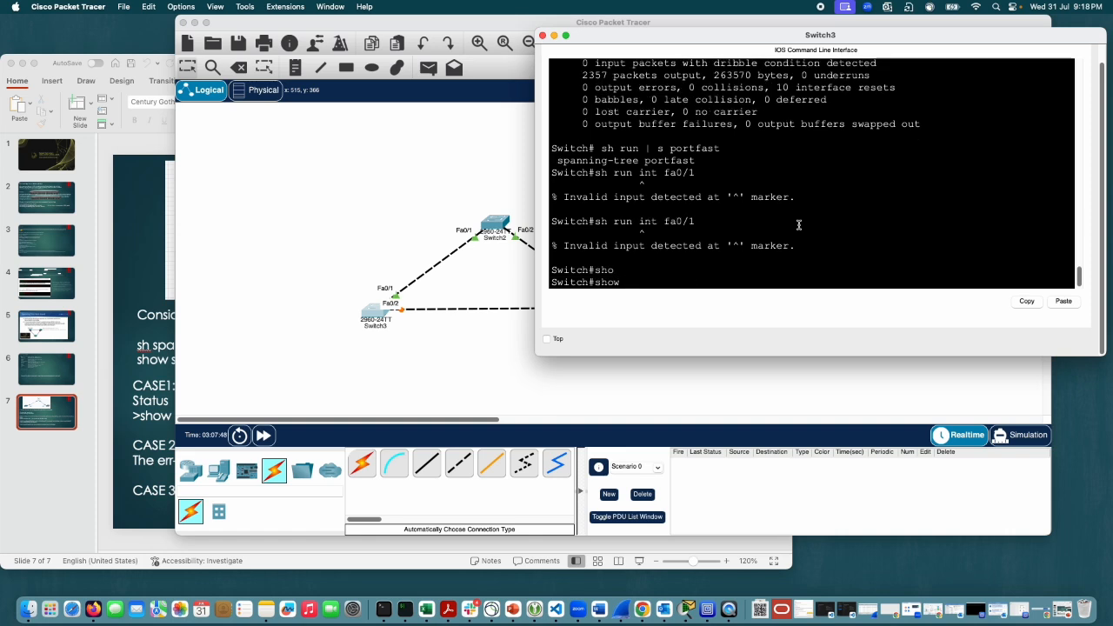
pyautogui.write('run')
pyautogui.press('Tab')
pyautogui.write('inte')
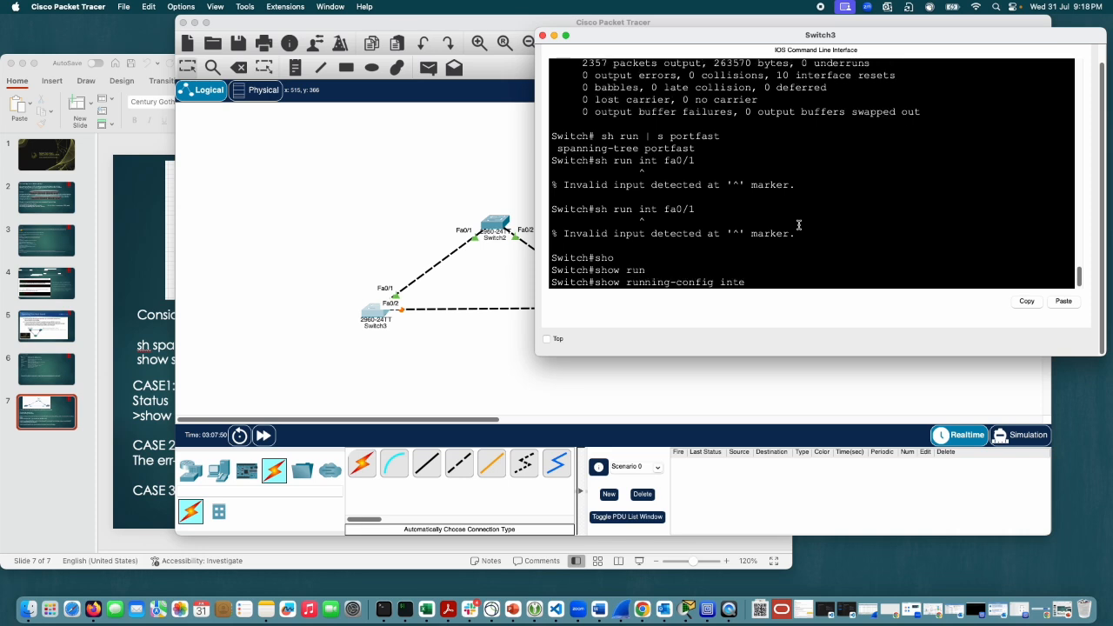
pyautogui.press('Tab')
pyautogui.write('r')
pyautogui.press('Tab')
pyautogui.press('Tab')
pyautogui.press('BackSpace')
pyautogui.press('BackSpace')
pyautogui.press('BackSpace')
pyautogui.press('BackSpace')
pyautogui.press('BackSpace')
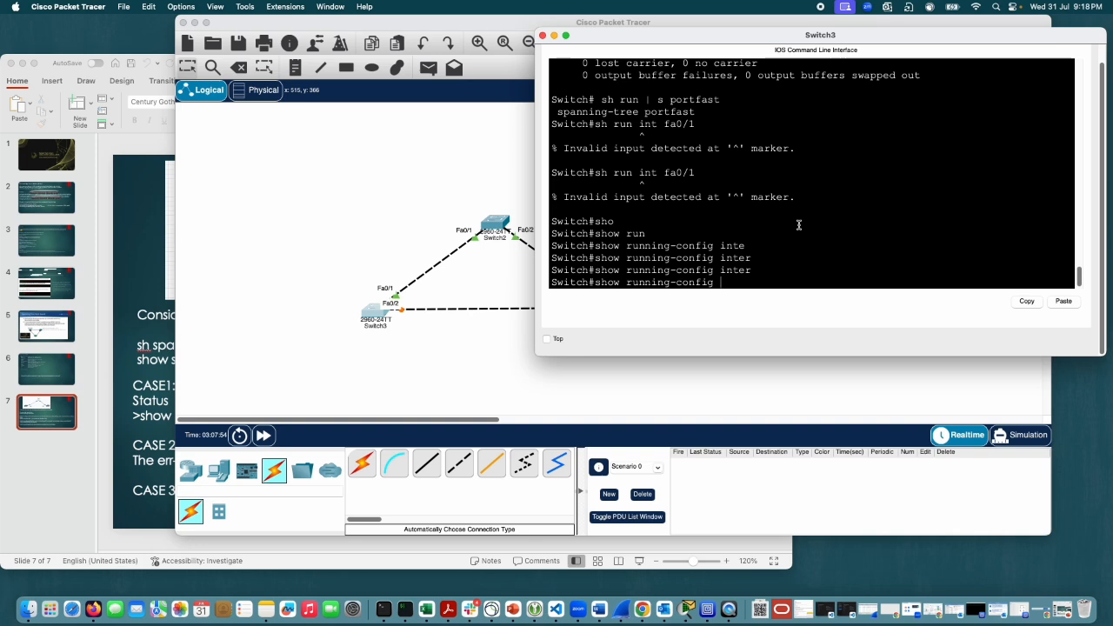
pyautogui.press('Return')
pyautogui.press('space')
# Step: Examine the running configuration, highlight the FastEthernet0/1 section with its spanning-tree setting, and page on to the end of the output
pyautogui.scroll(5, 775, 224)
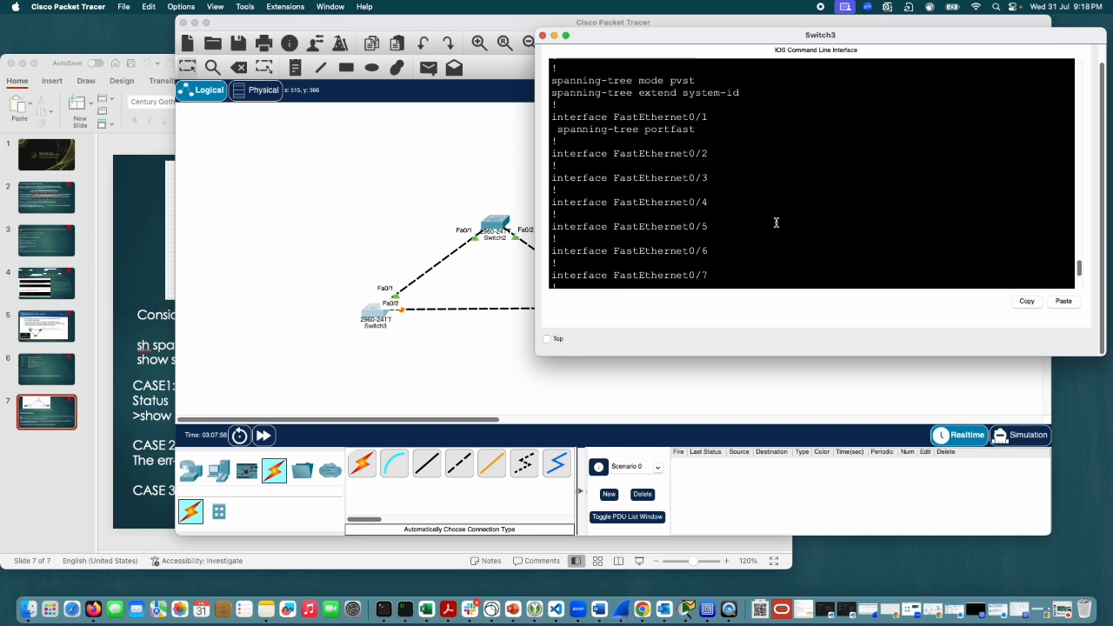
pyautogui.scroll(10, 775, 224)
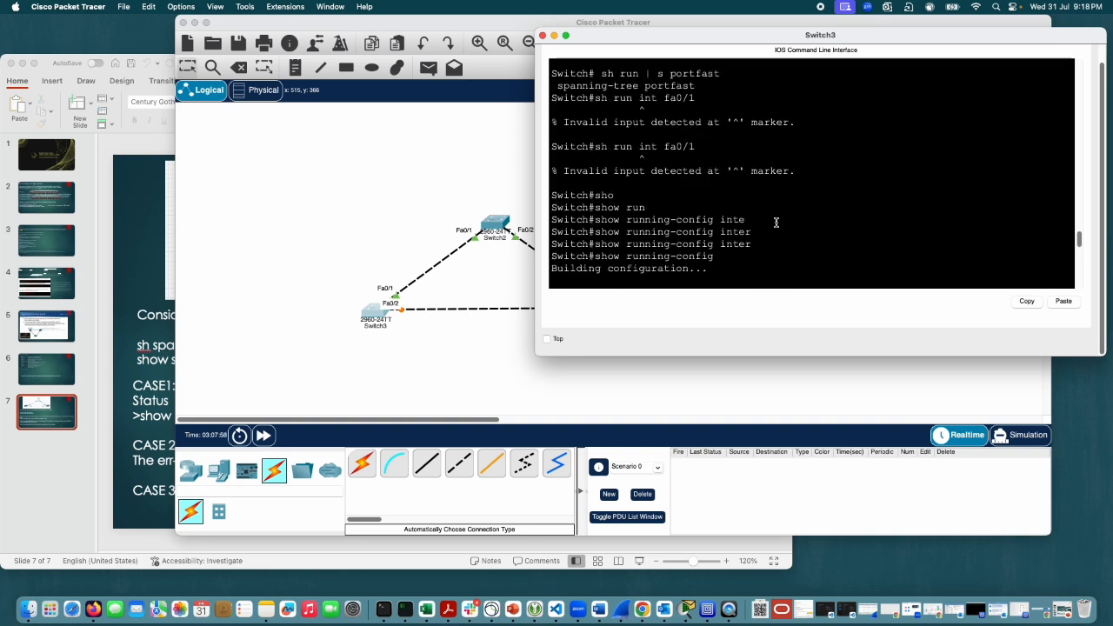
pyautogui.moveTo(698, 132); pyautogui.dragTo(553, 133)
pyautogui.scroll(-3, 861, 223)
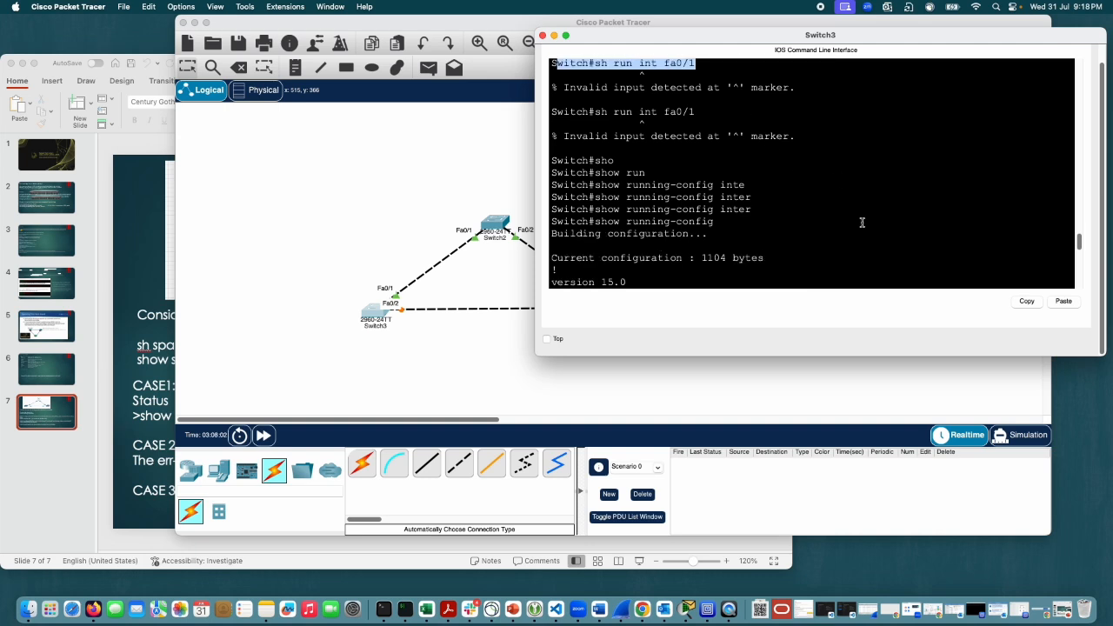
pyautogui.scroll(-2, 861, 223)
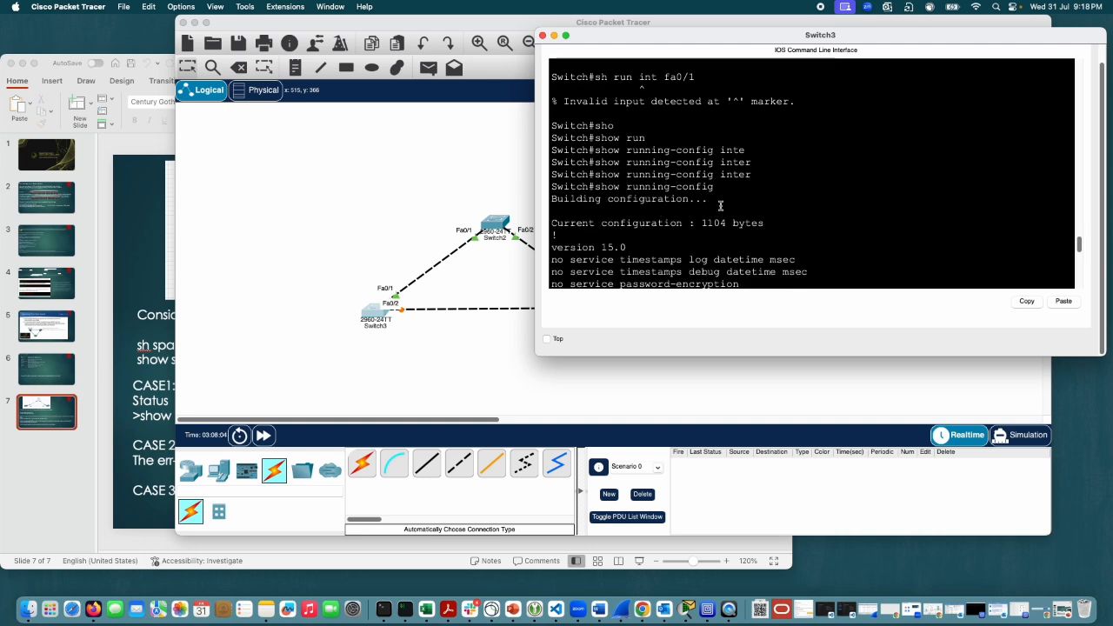
pyautogui.scroll(-3, 755, 222)
pyautogui.scroll(-4, 755, 222)
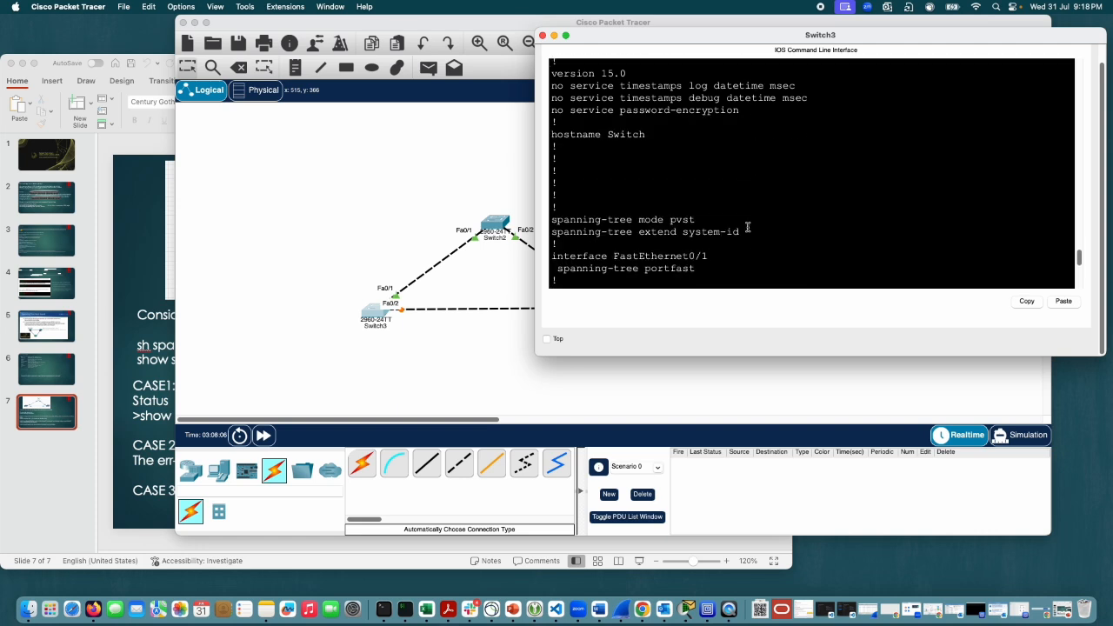
pyautogui.moveTo(696, 267); pyautogui.dragTo(551, 256)
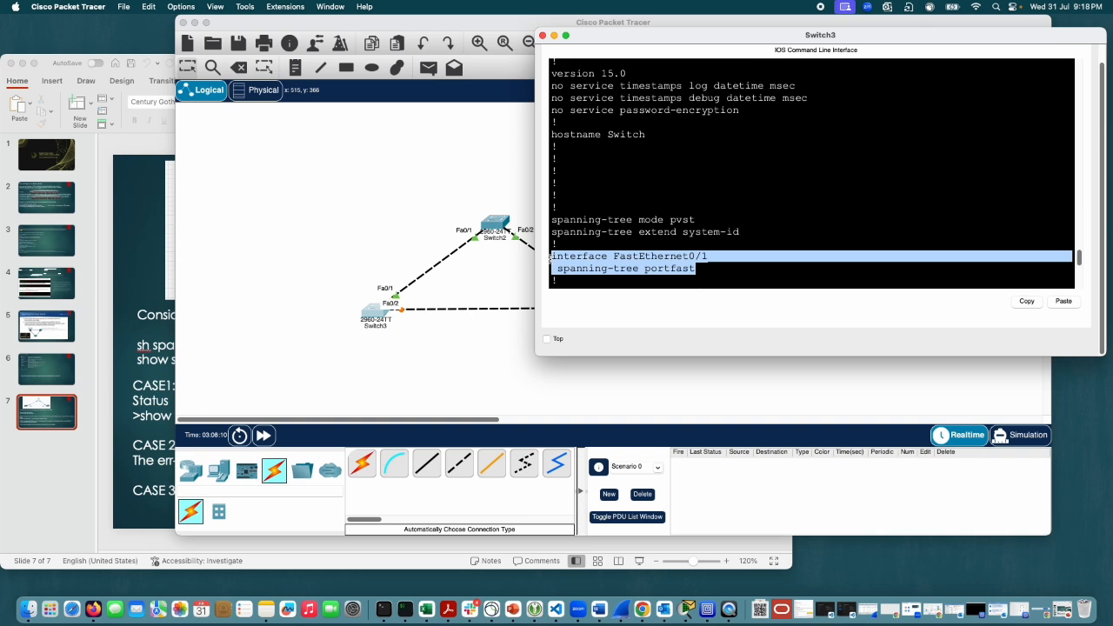
pyautogui.click(551, 257)
pyautogui.scroll(-3, 783, 254)
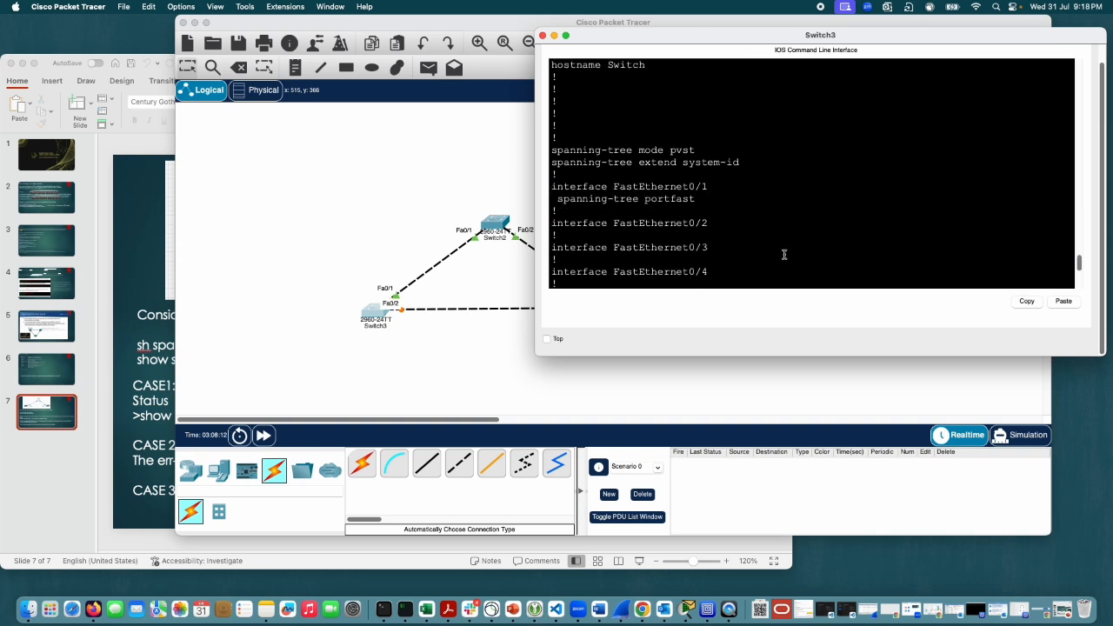
pyautogui.scroll(-10, 783, 253)
pyautogui.press('space')
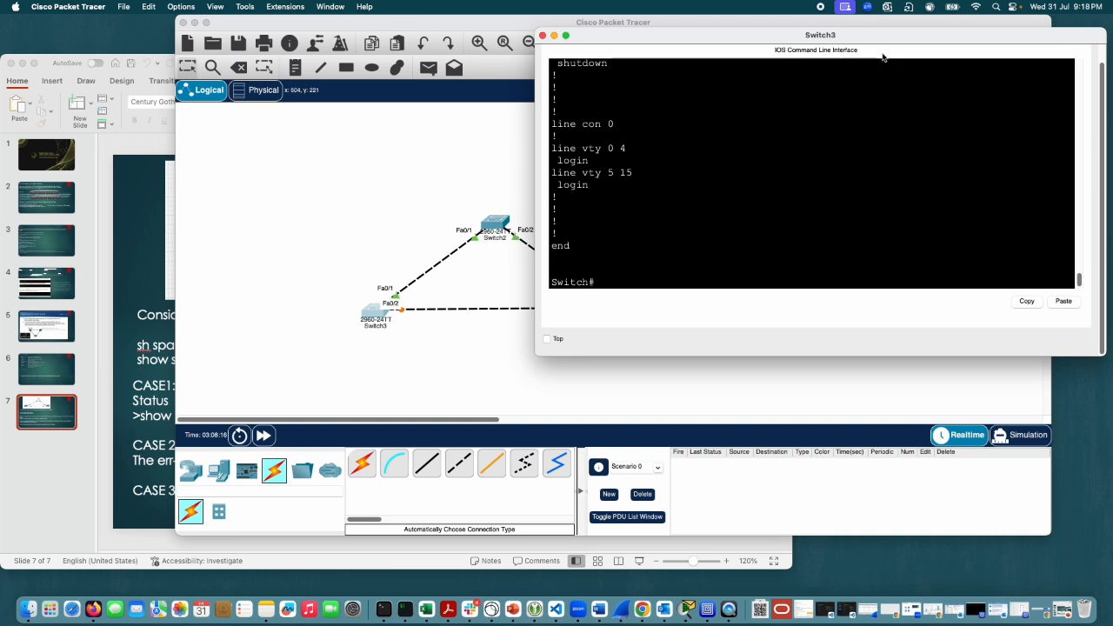
# Step: Show the fa0/1 interface details on Switch3 with sh int fa0/1 and highlight the status line
pyautogui.click(840, 182)
pyautogui.write('sh int fa0/1')
pyautogui.press('Return')
pyautogui.scroll(3, 840, 182)
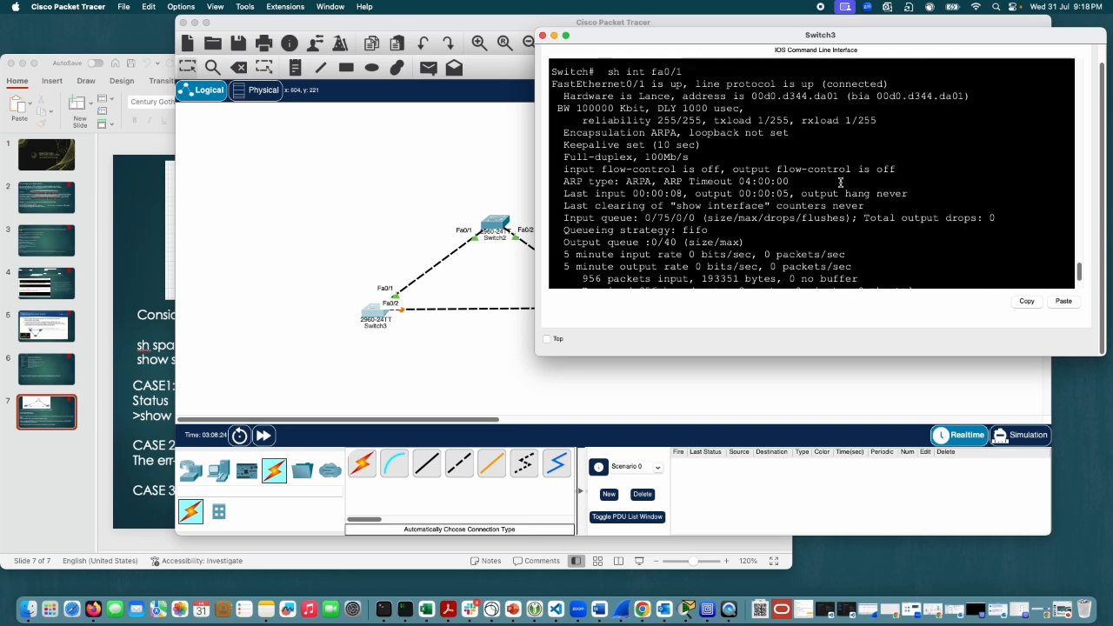
pyautogui.moveTo(891, 84); pyautogui.dragTo(552, 71)
pyautogui.press('space')
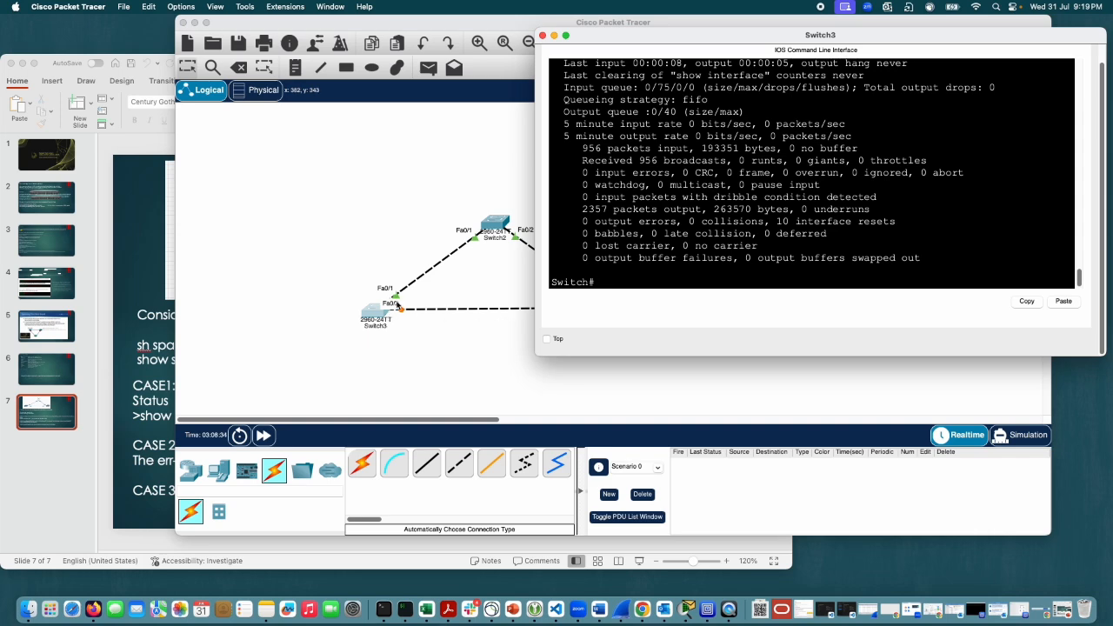
# Step: Shift the Switch3 console off the topology and enter interface configuration mode for fa0/1
pyautogui.moveTo(607, 37); pyautogui.dragTo(657, 59)
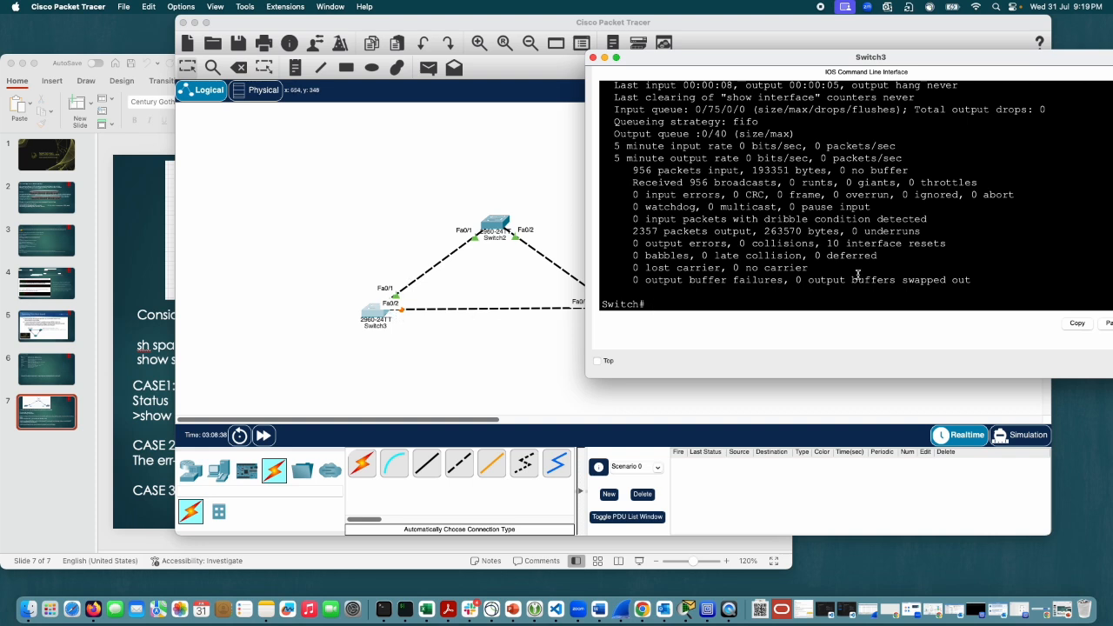
pyautogui.write('con ft')
pyautogui.press('Return')
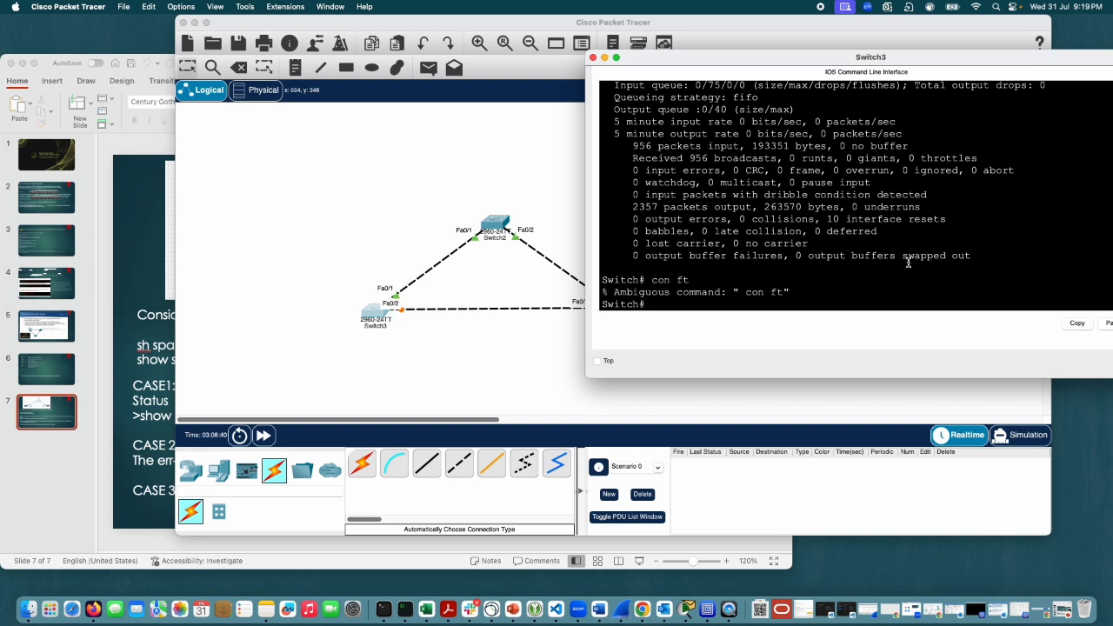
pyautogui.write('conf t')
pyautogui.press('Return')
pyautogui.write('int fa0/1')
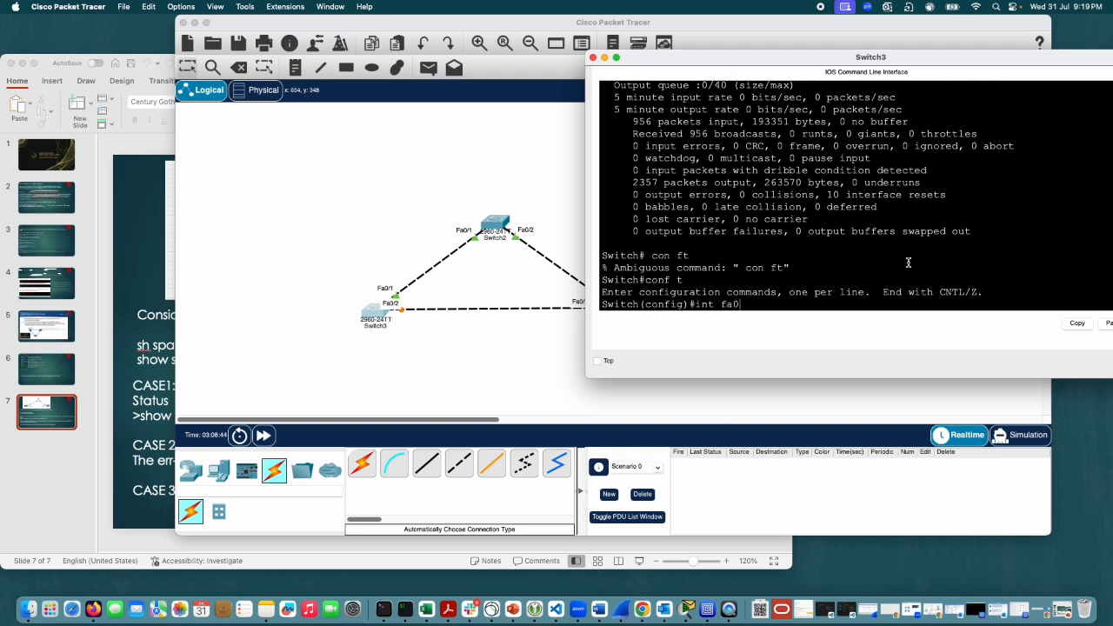
pyautogui.press('Return')
# Step: Remove PortFast from Switch3's fa0/1 interface with no spanning-tree portfast
pyautogui.write('no ')
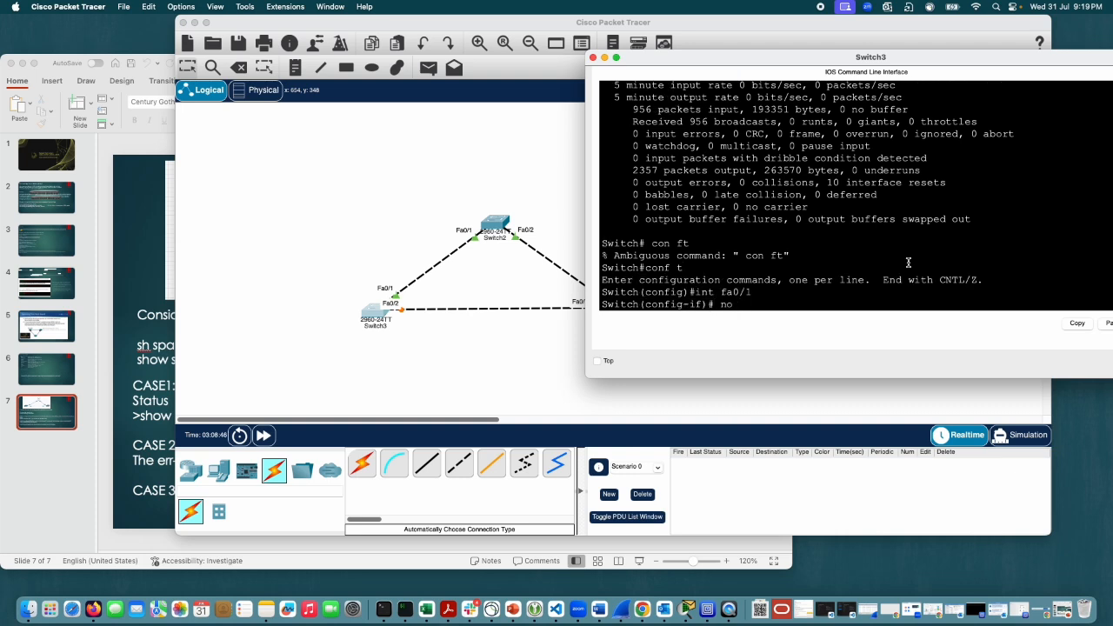
pyautogui.write('sp')
pyautogui.press('Tab')
pyautogui.write('an')
pyautogui.press('Tab')
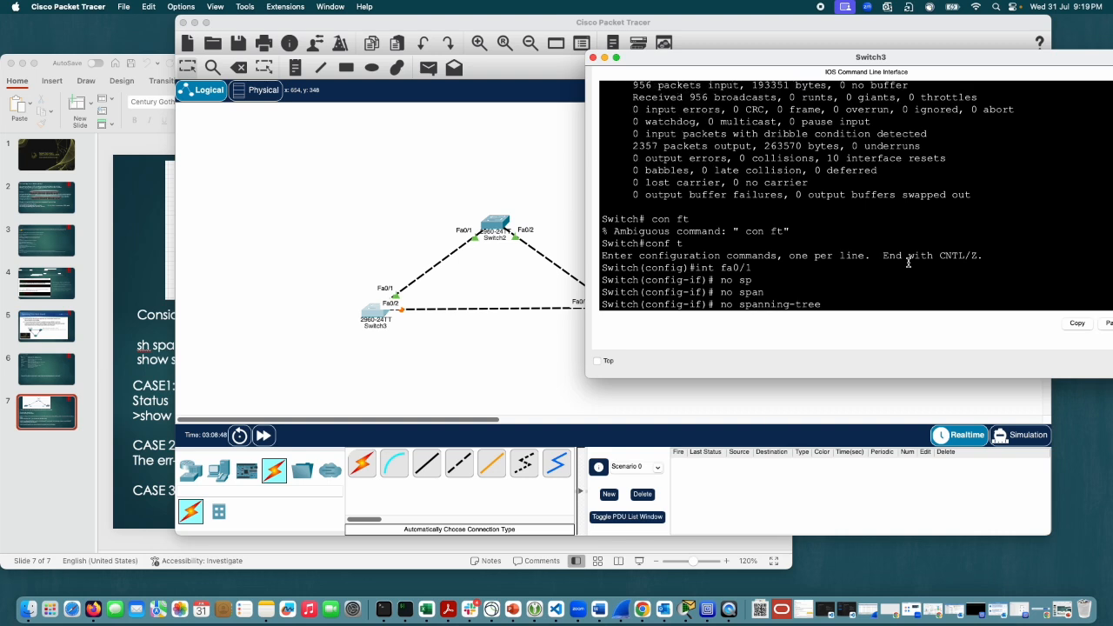
pyautogui.write('portfast')
pyautogui.press('Return')
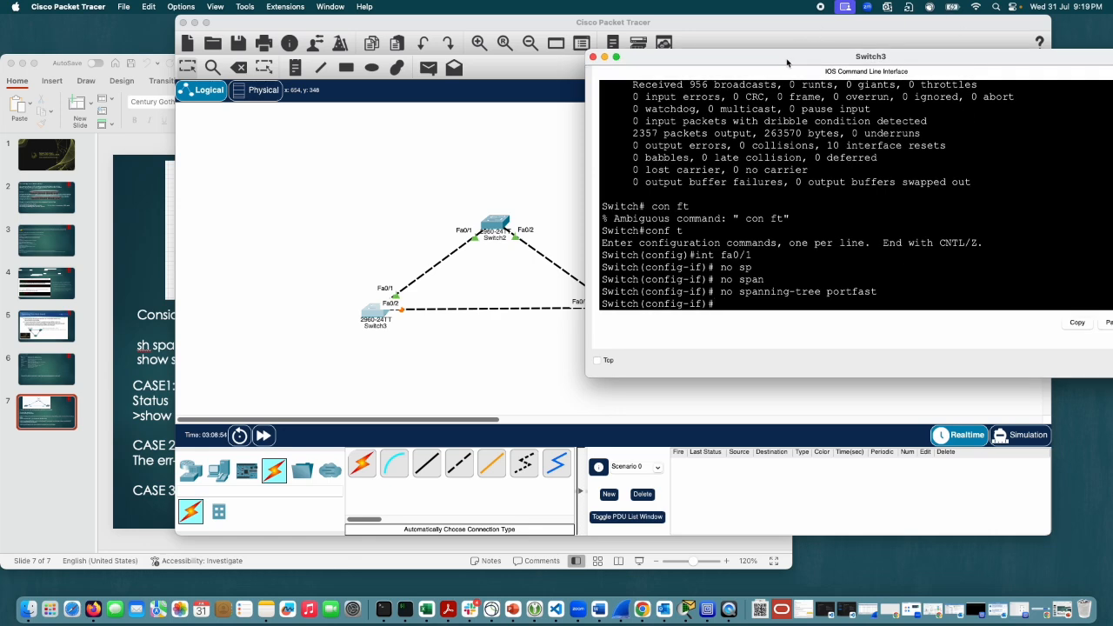
# Step: Close the Switch3 console and open Switch4's command line, placing its window clear of the topology
pyautogui.moveTo(791, 56); pyautogui.dragTo(890, 60)
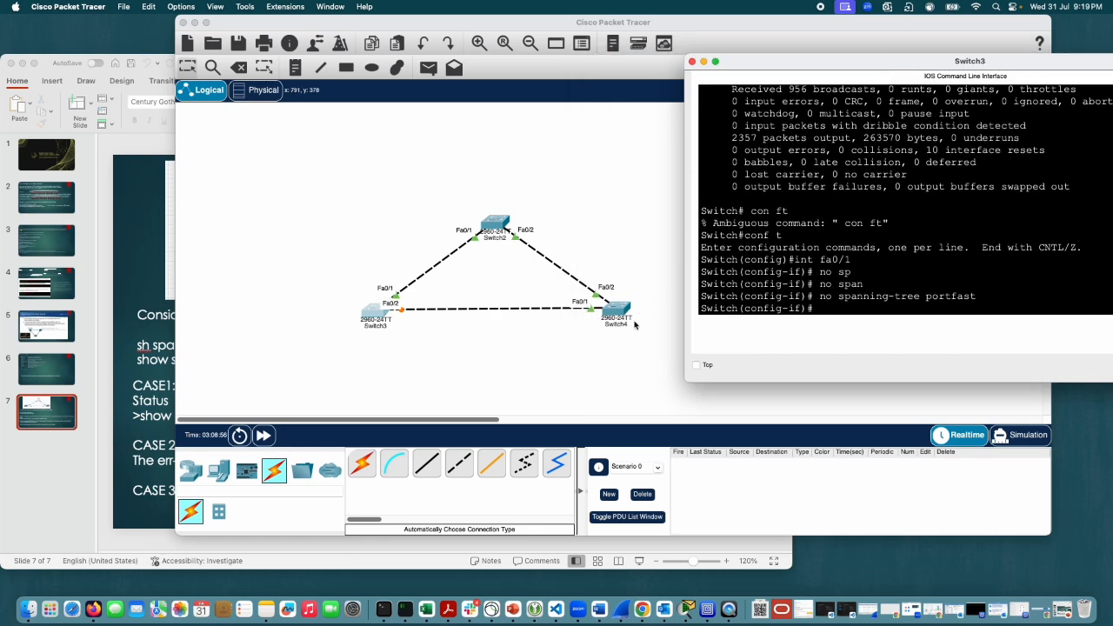
pyautogui.moveTo(781, 66); pyautogui.dragTo(537, 39)
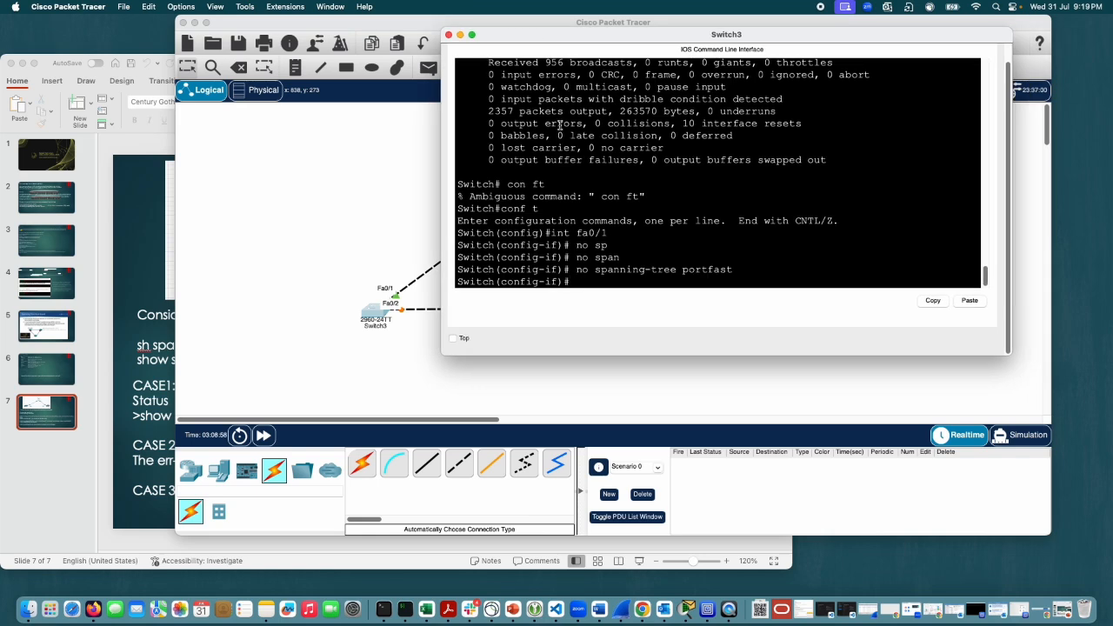
pyautogui.click(449, 35)
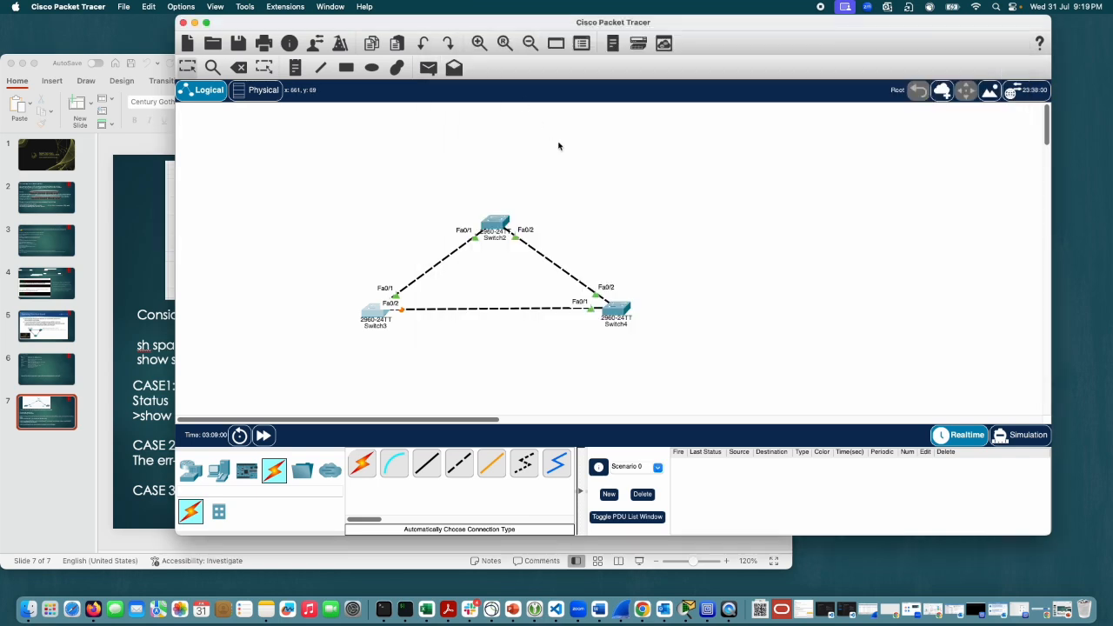
pyautogui.click(621, 311)
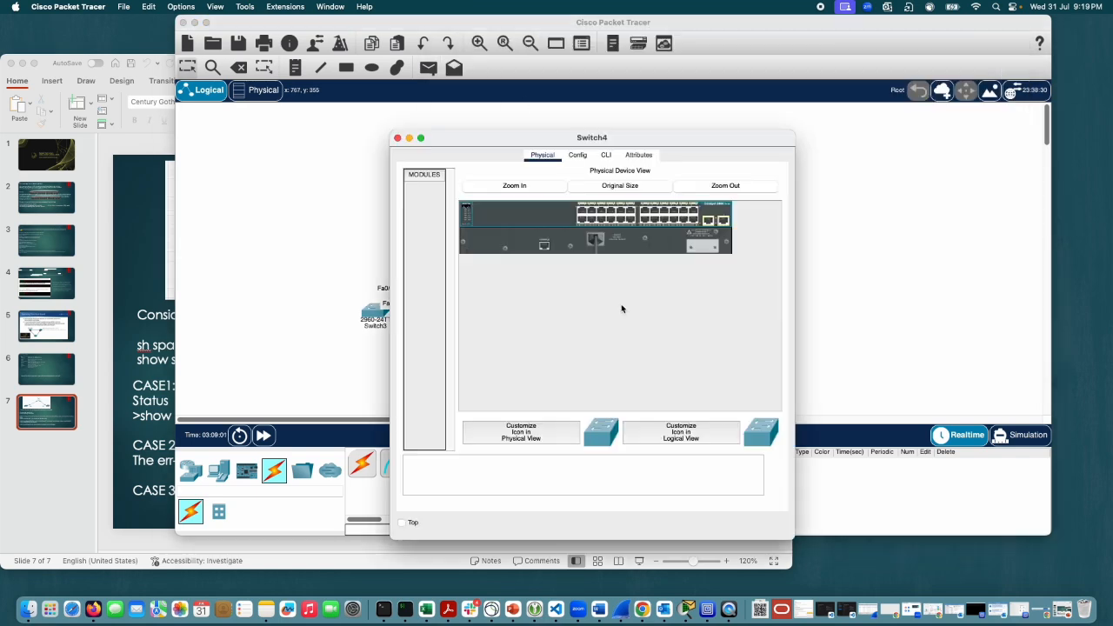
pyautogui.click(605, 155)
pyautogui.moveTo(639, 136); pyautogui.dragTo(902, 22)
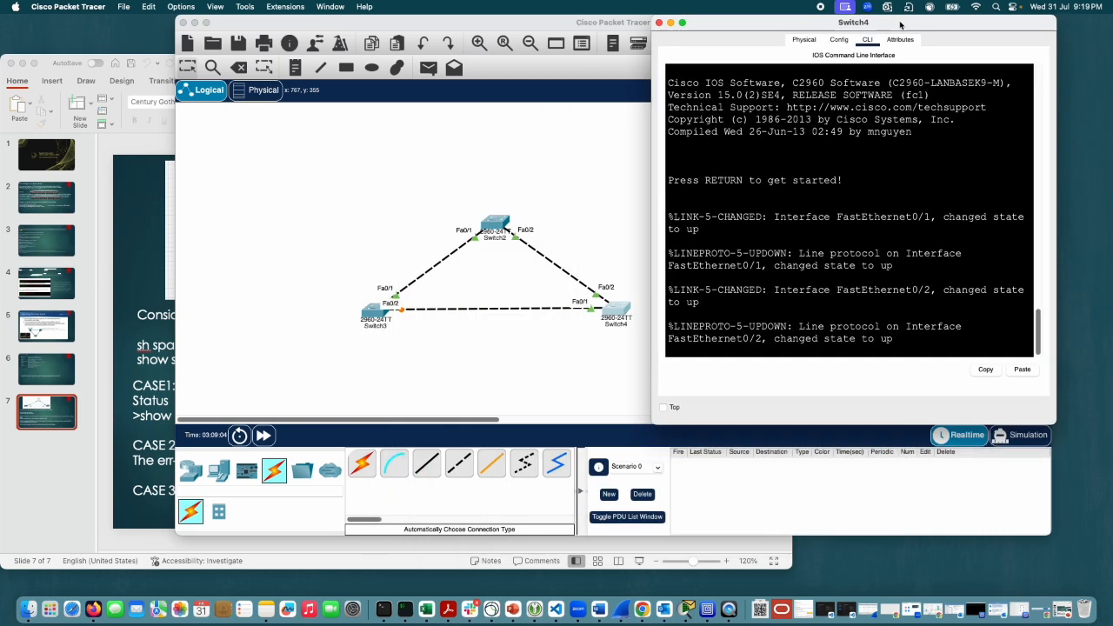
# Step: Enter privileged mode on Switch4 with enable, and open global configuration mode with configure terminal
pyautogui.press('Return')
pyautogui.press('Return')
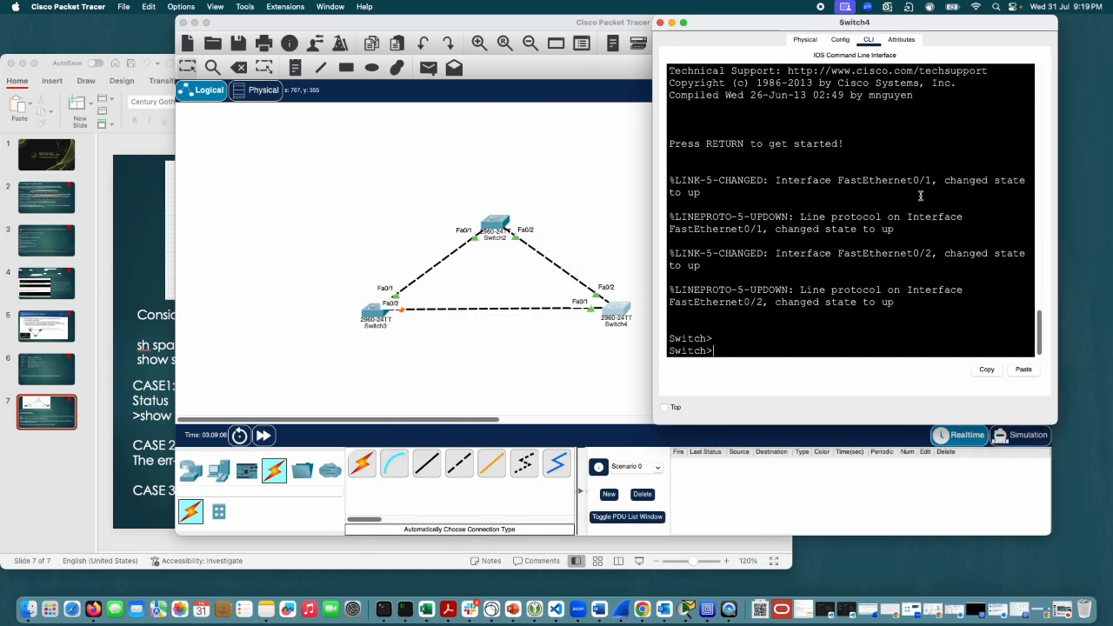
pyautogui.write('en')
pyautogui.press('Tab')
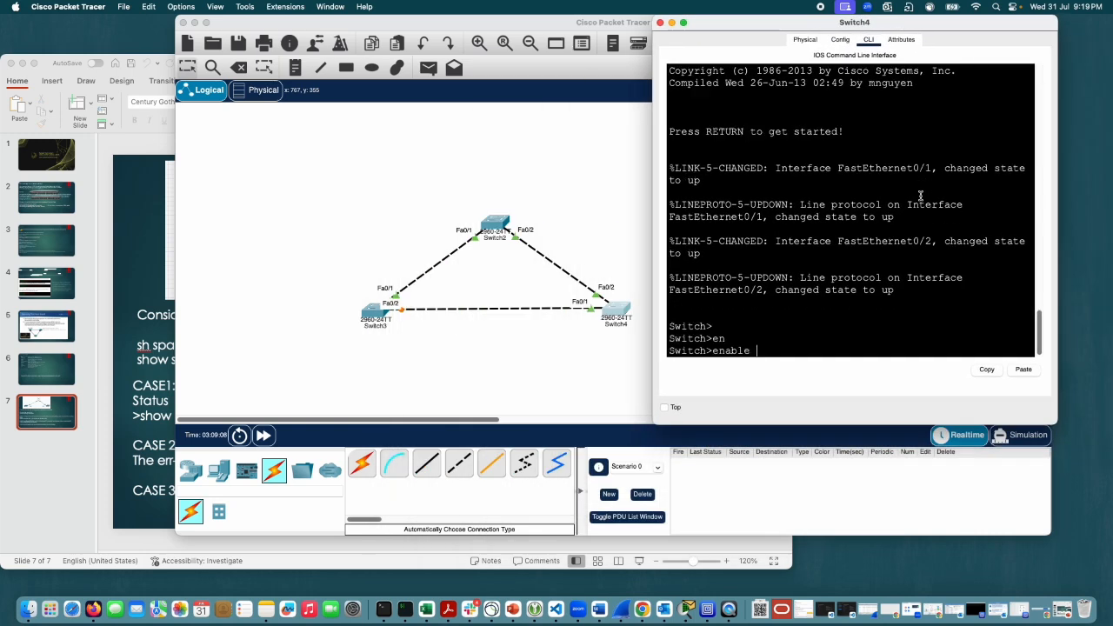
pyautogui.press('Return')
pyautogui.write('conf')
pyautogui.press('Tab')
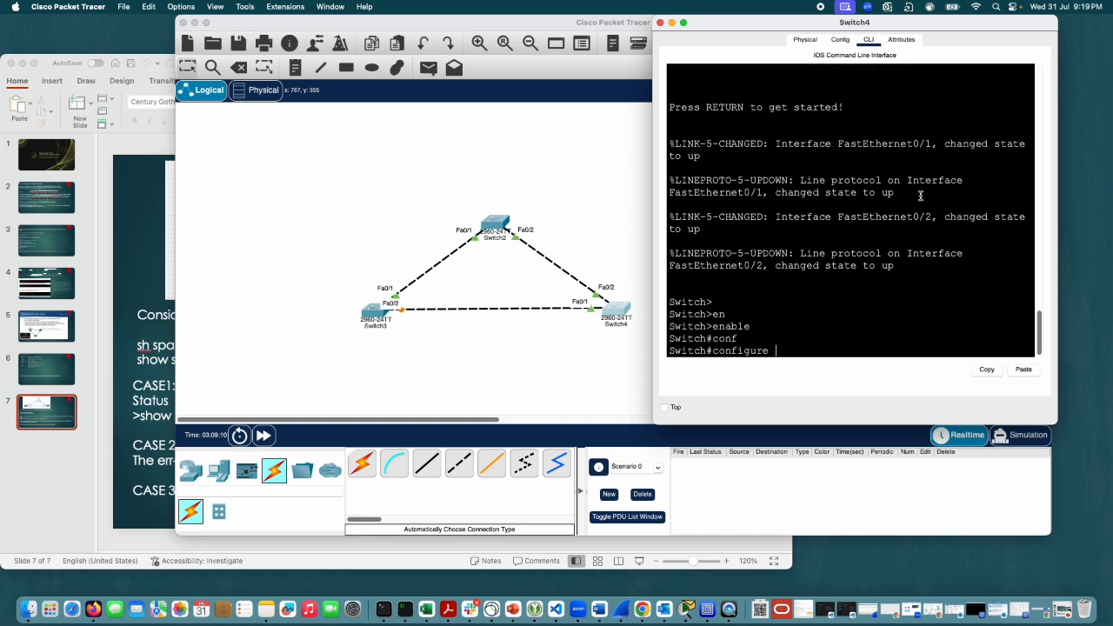
pyautogui.write('ter')
pyautogui.press('Tab')
pyautogui.press('Return')
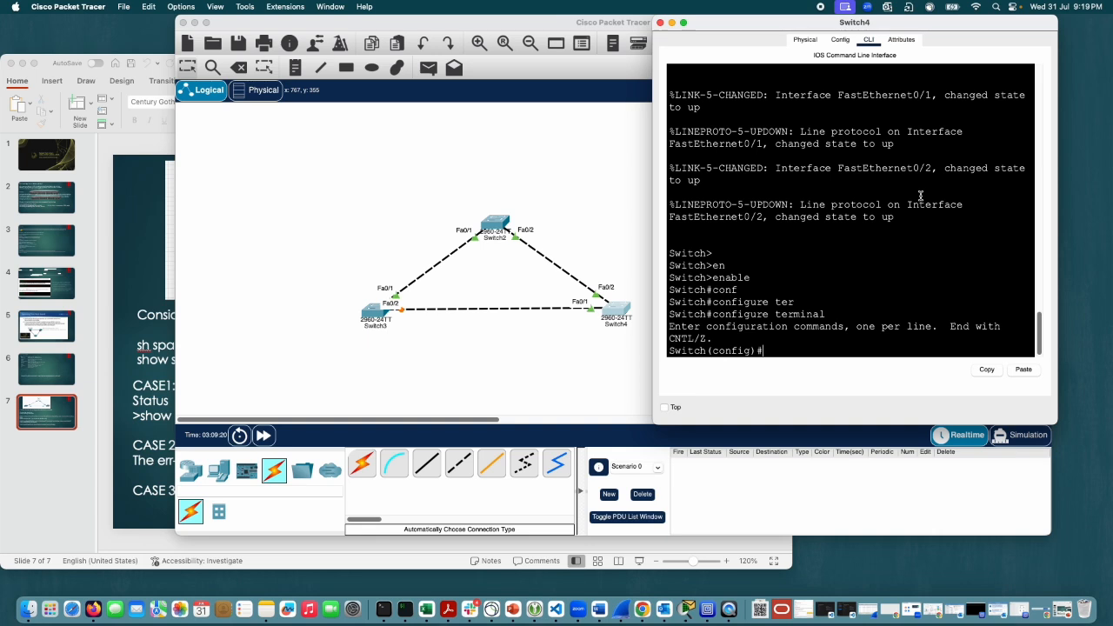
# Step: Enter interface configuration mode for fastEthernet 0/2 on Switch4
pyautogui.write('int')
pyautogui.press('Tab')
pyautogui.write('fa')
pyautogui.press('Tab')
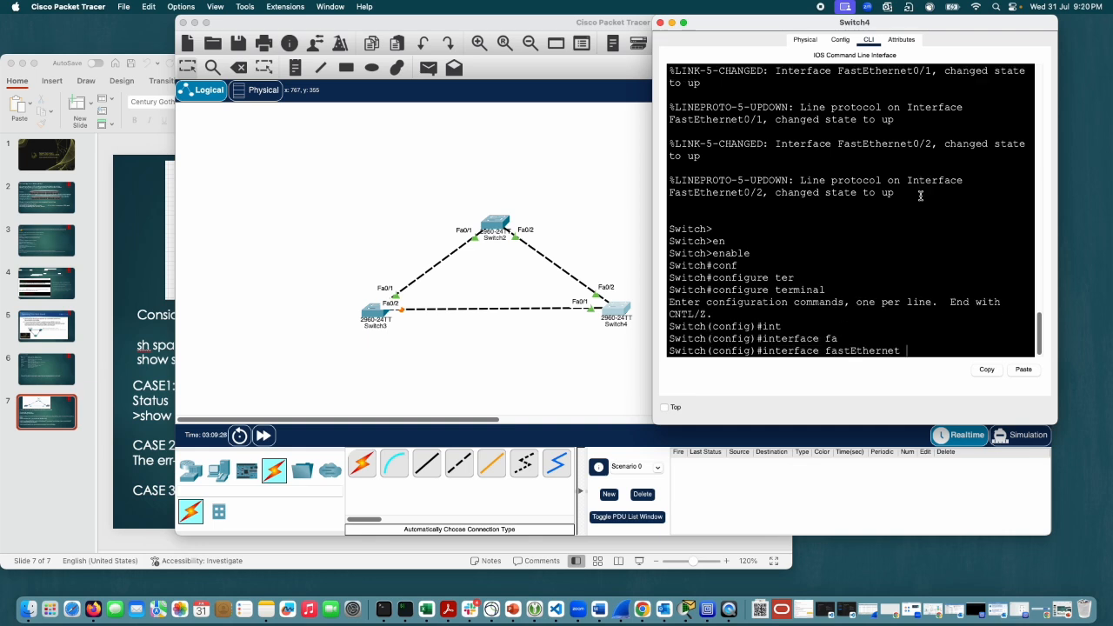
pyautogui.write('0/2')
pyautogui.press('Return')
# Step: List the spanning-tree portfast options and enable PortFast on Switch4's fastEthernet 0/2 interface with spanning-tree portfast
pyautogui.write('sp')
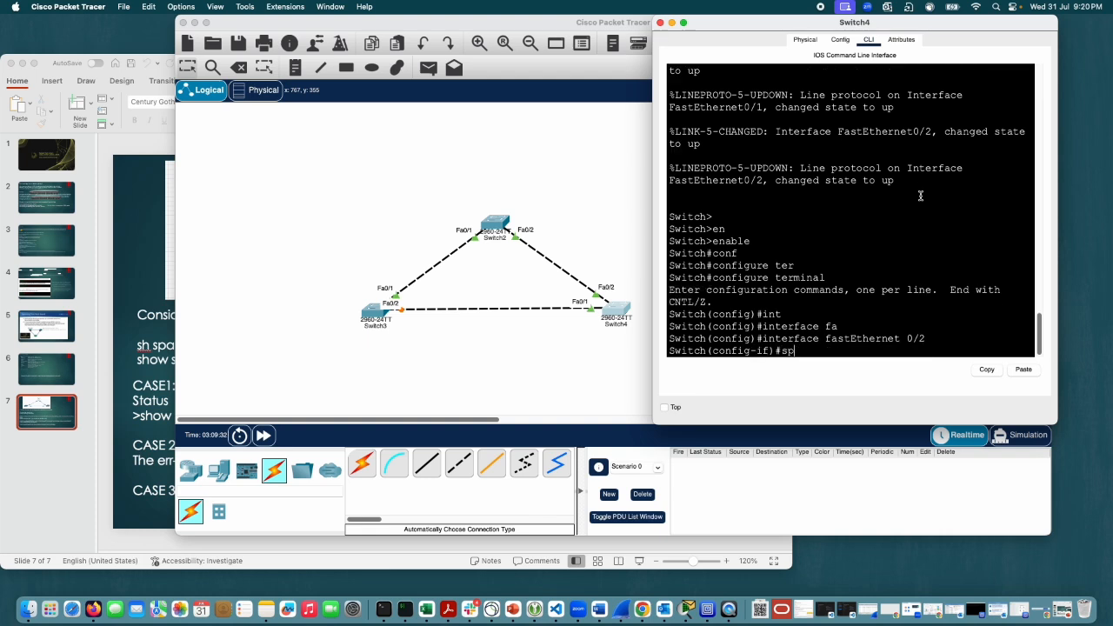
pyautogui.press('Tab')
pyautogui.write('a')
pyautogui.press('Tab')
pyautogui.write('port')
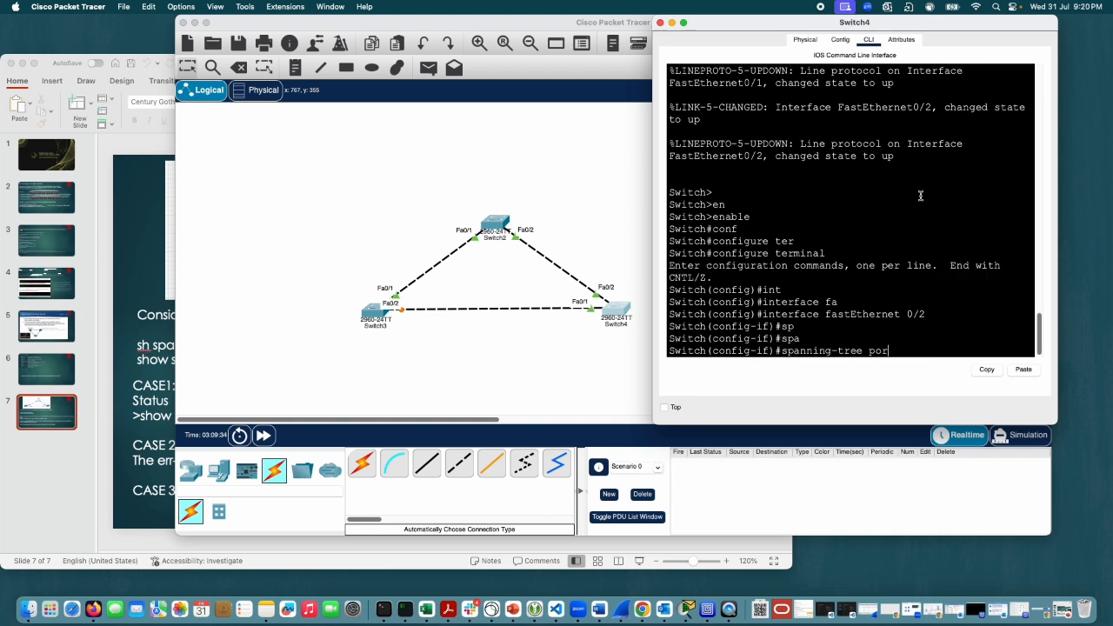
pyautogui.press('Tab')
pyautogui.write('?')
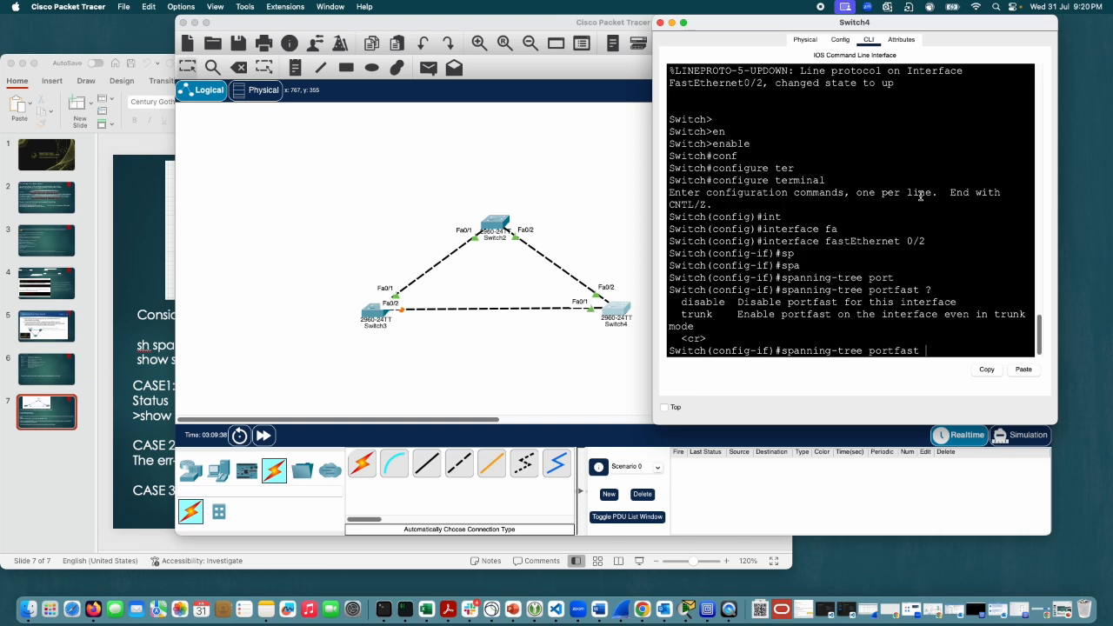
pyautogui.press('Return')
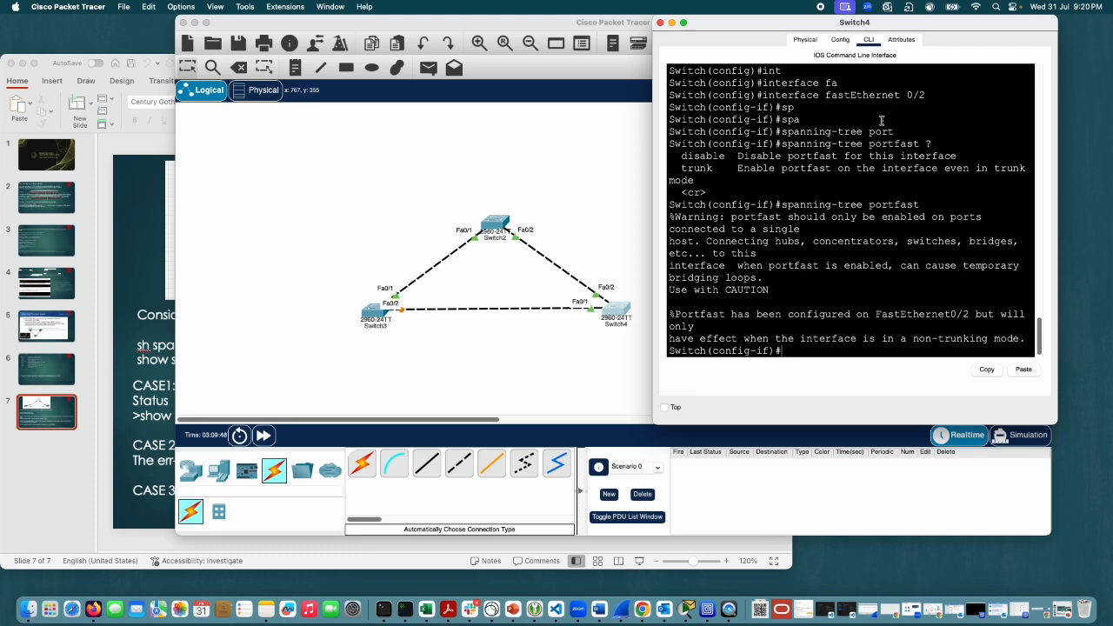
pyautogui.press('Return')
pyautogui.press('Return')
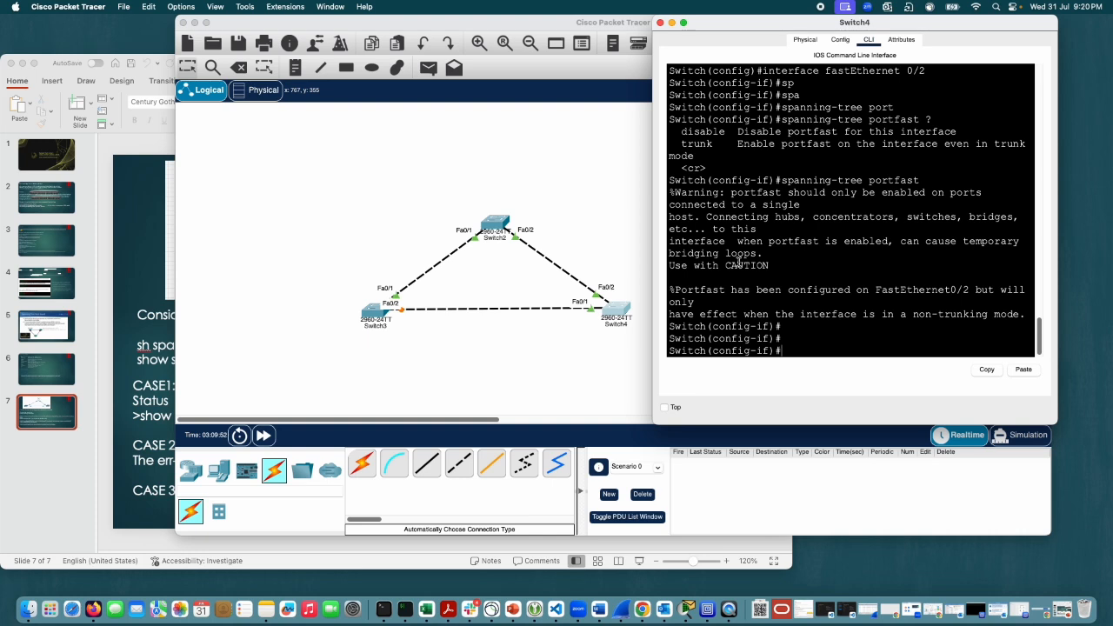
# Step: Leave Switch4's configuration mode with end to return to the privileged prompt
pyautogui.write('end')
pyautogui.press('Return')
pyautogui.press('Return')
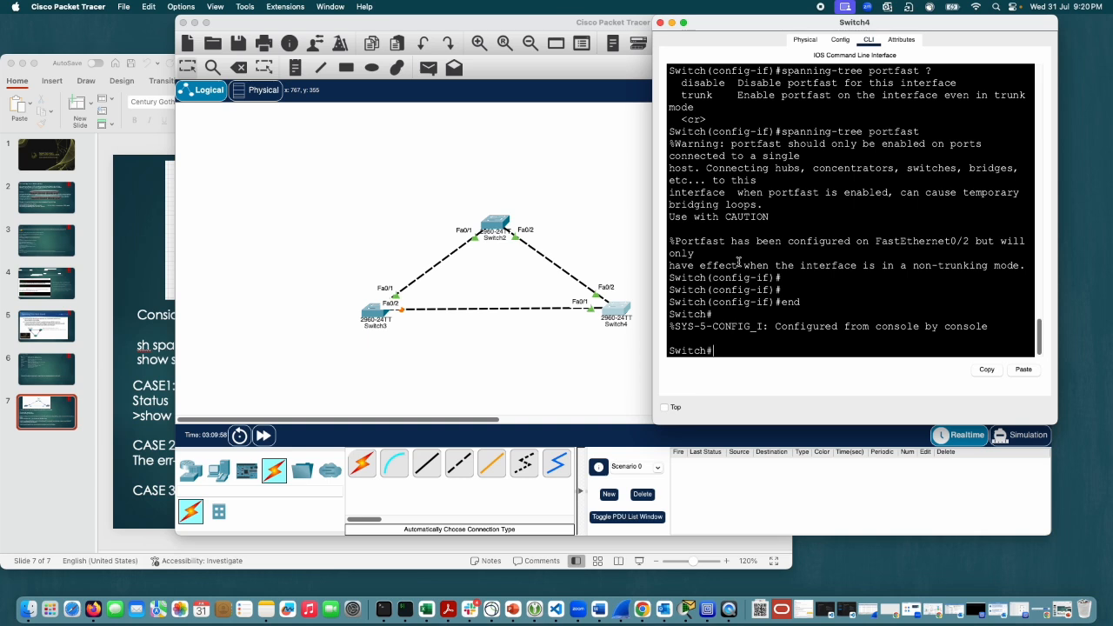
pyautogui.press('Return')
pyautogui.press('Return')
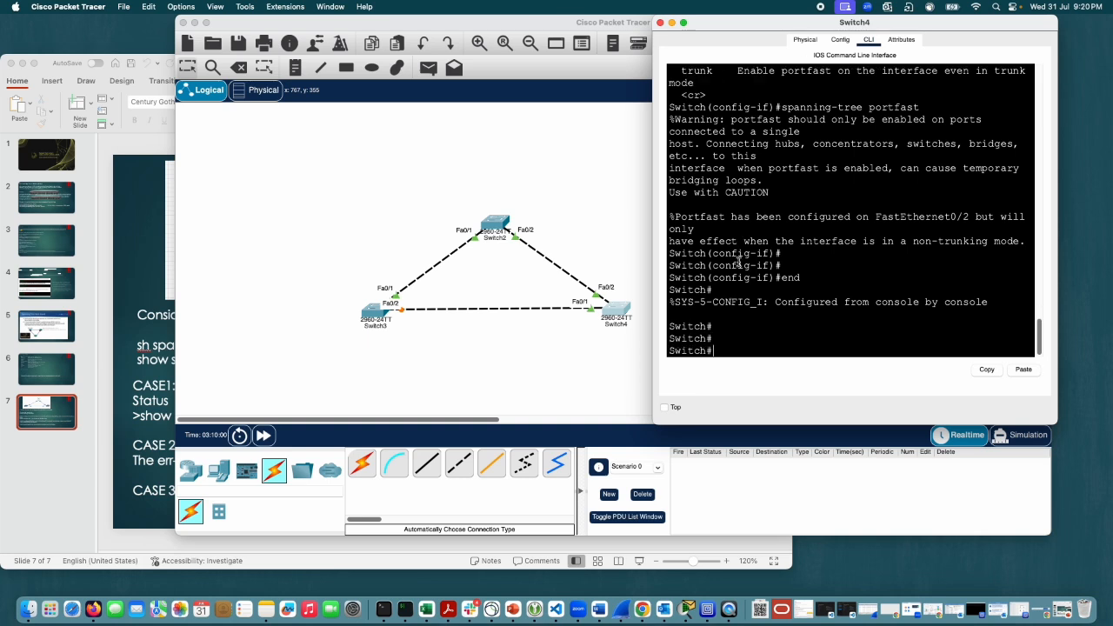
# Step: Show Switch4's fa0/2 interface details with sh int fa0/2 and review the full output from the status line down
pyautogui.write('sh int fa0/2')
pyautogui.press('Return')
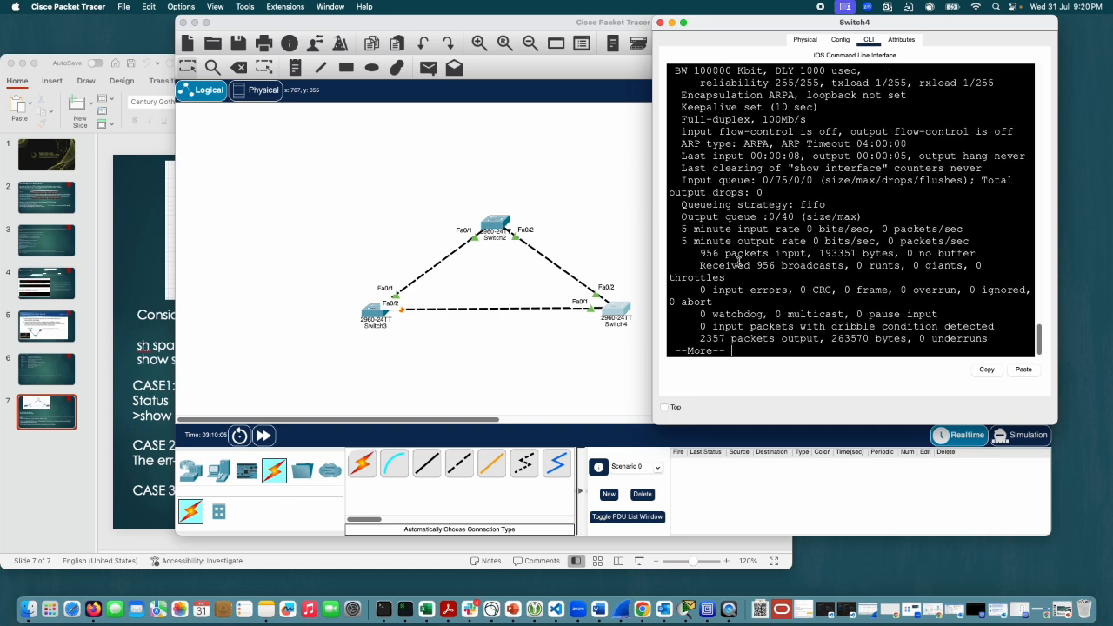
pyautogui.scroll(5, 1014, 97)
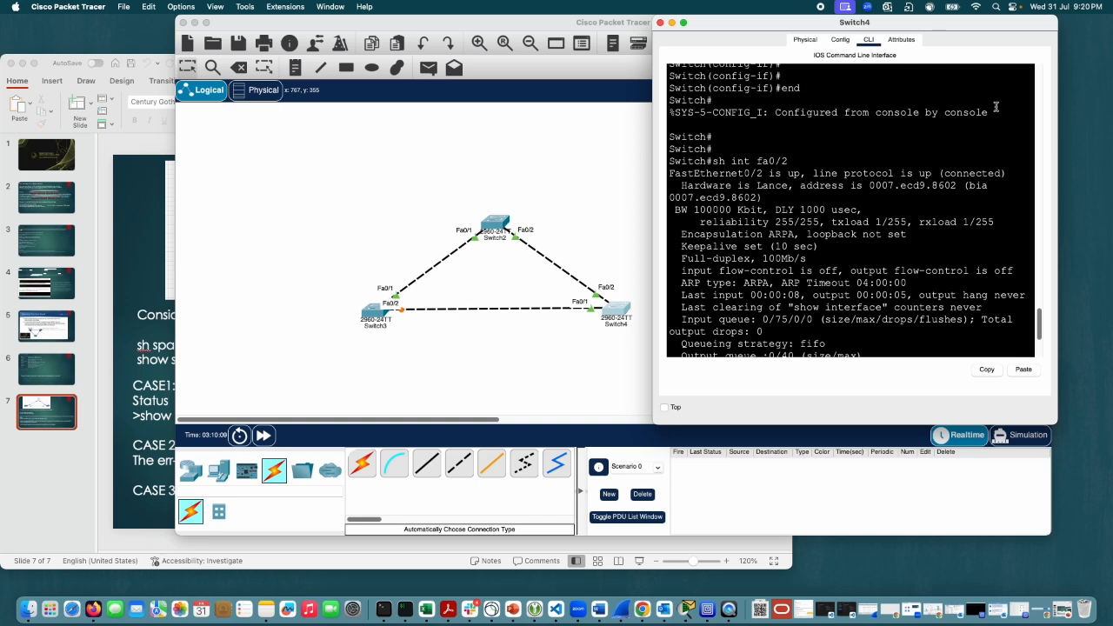
pyautogui.scroll(3, 996, 107)
pyautogui.scroll(-12, 987, 151)
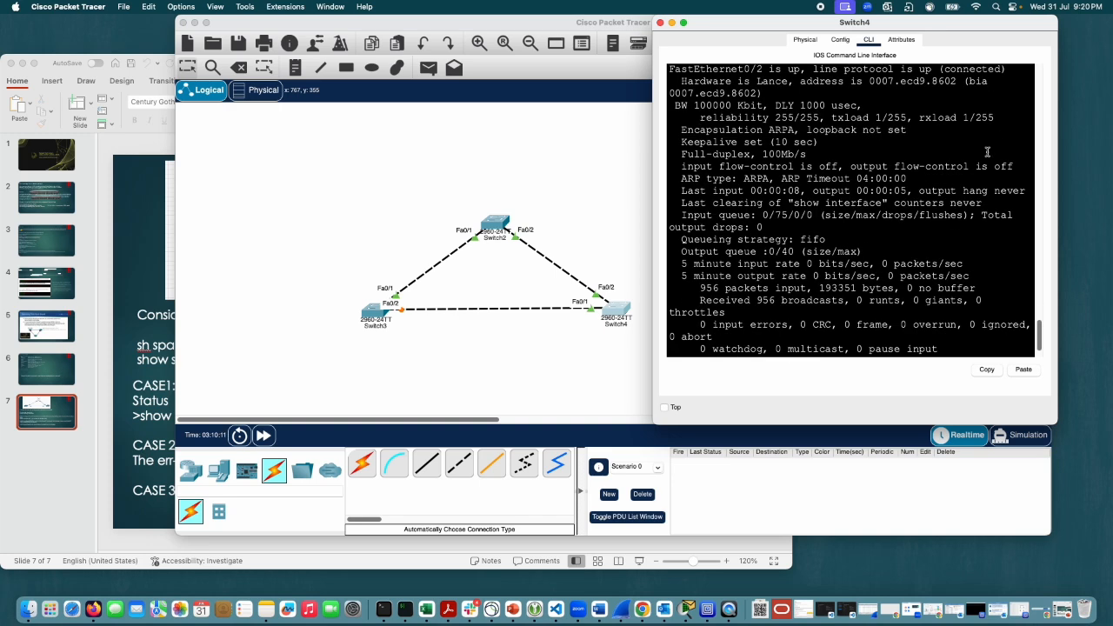
pyautogui.scroll(3, 985, 156)
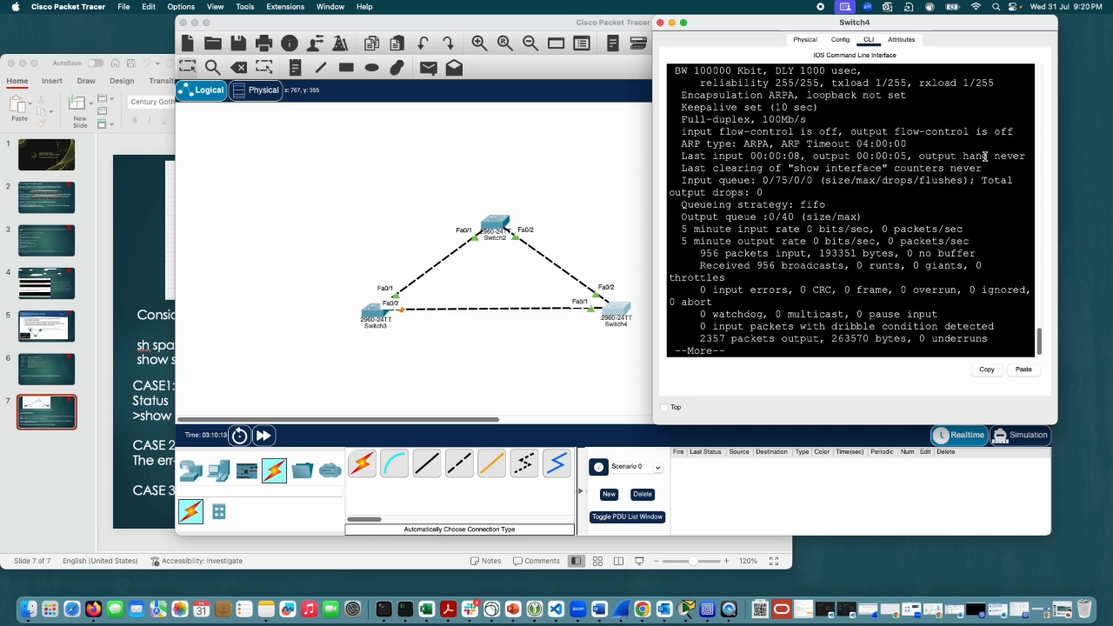
pyautogui.scroll(3, 985, 156)
pyautogui.scroll(-10, 1017, 144)
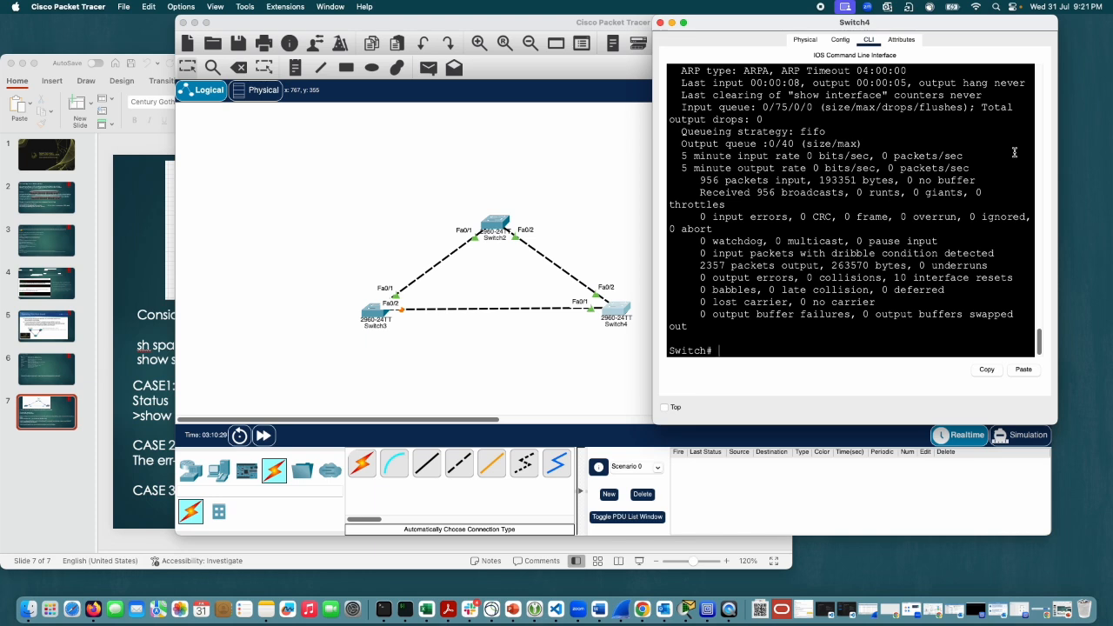
# Step: Return Switch4 to global configuration mode with conf t and write the int fa0/2 command at the prompt
pyautogui.write('conf t')
pyautogui.press('Return')
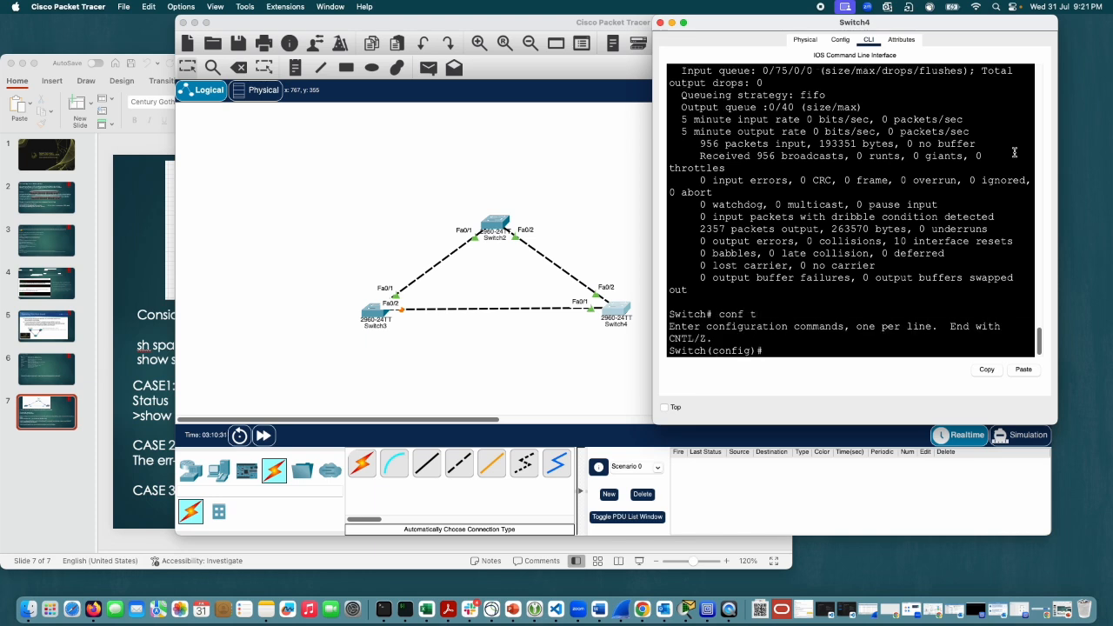
pyautogui.write('int fa0/2')
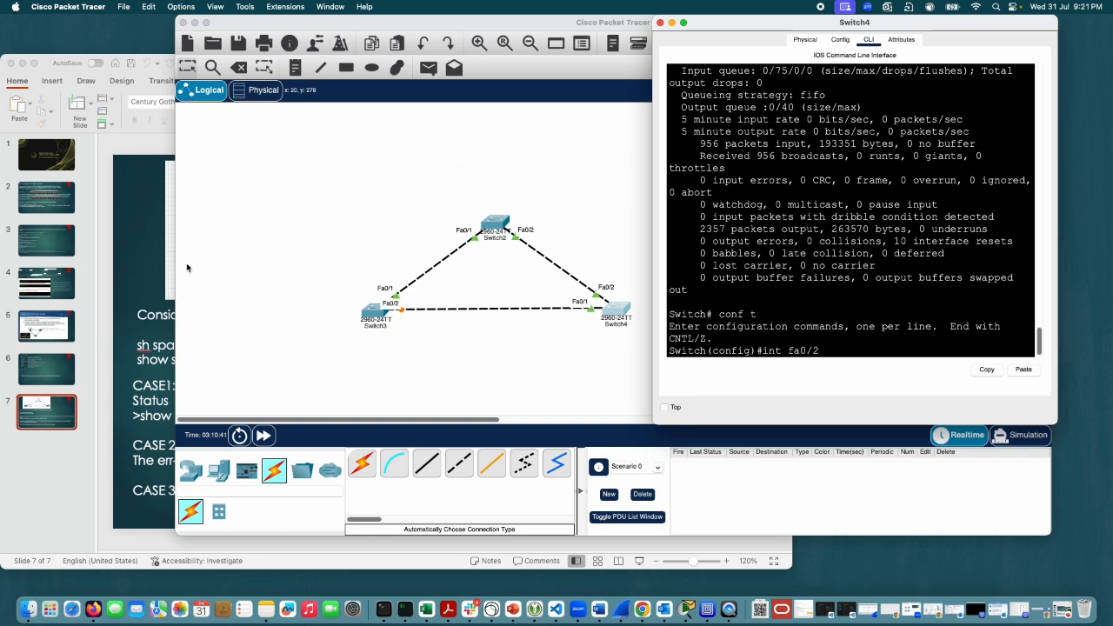
# Step: Switch to the STP_features presentation in PowerPoint and highlight "feature on" in the CASE1 instruction
pyautogui.click(153, 280)
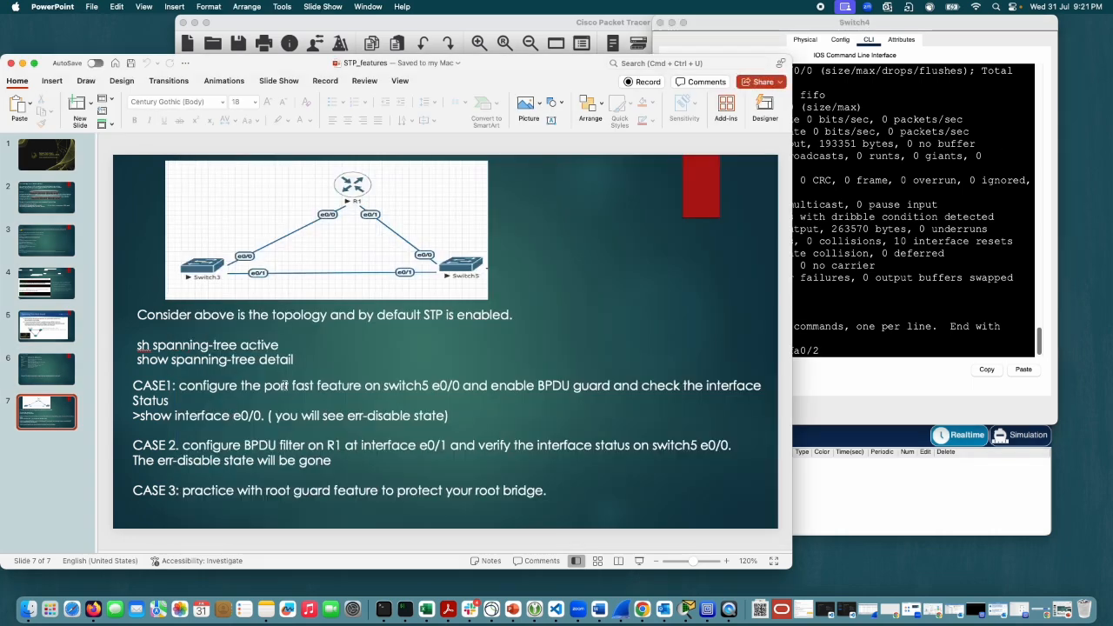
pyautogui.moveTo(314, 385); pyautogui.dragTo(387, 385)
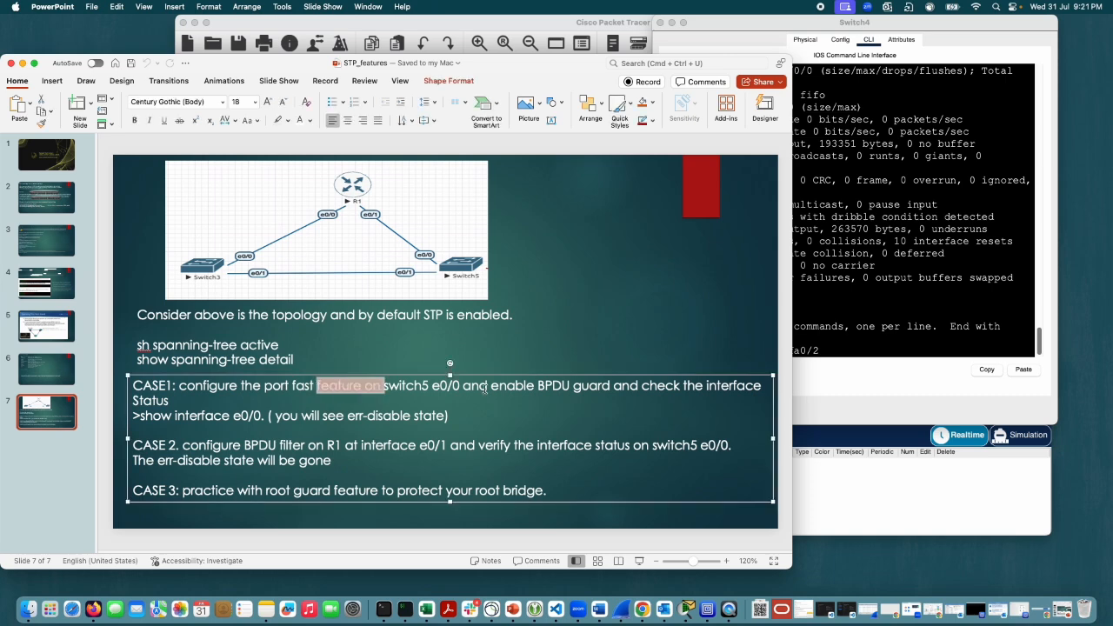
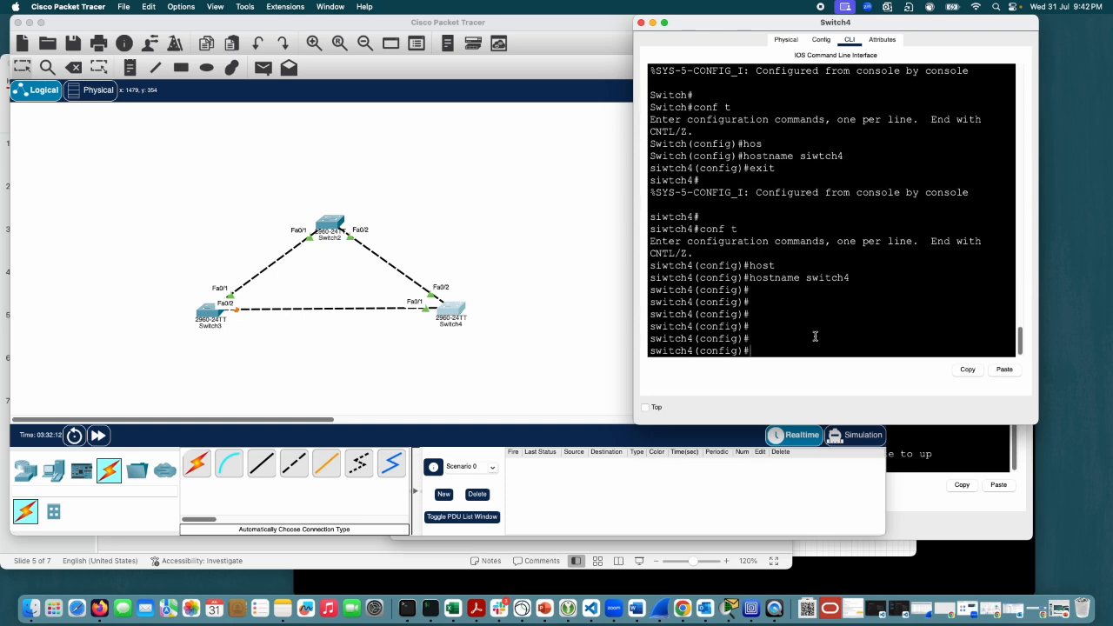
# Step: Exit Switch4's global configuration mode with end and bring up a clean privileged prompt
pyautogui.write('end')
pyautogui.press('Return')
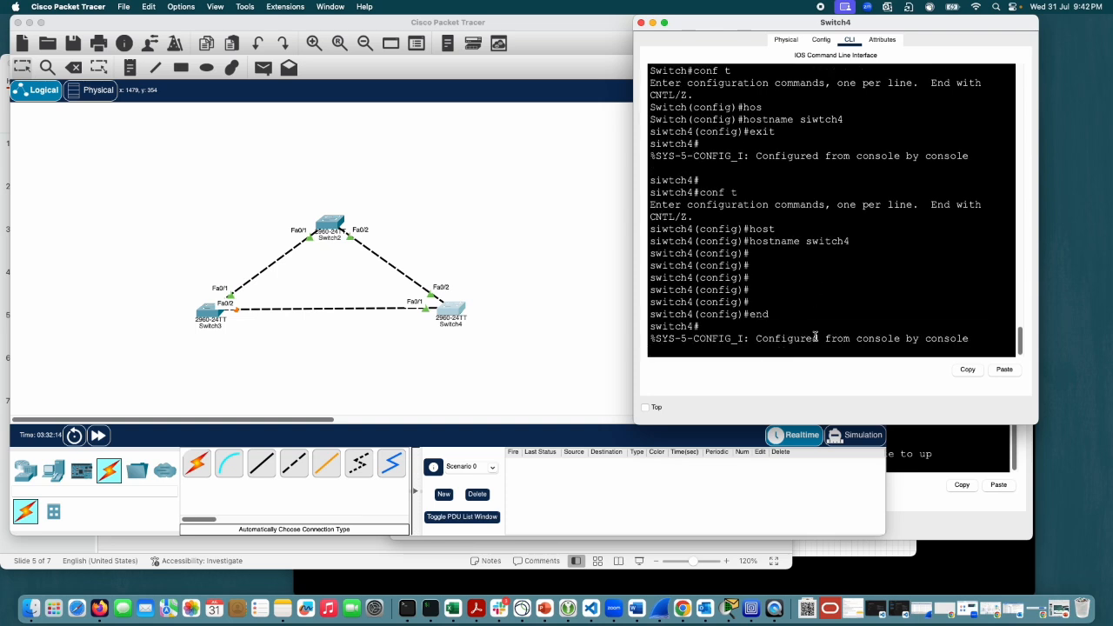
pyautogui.press('Return')
pyautogui.press('Return')
pyautogui.press('Return')
pyautogui.press('Return')
pyautogui.press('Return')
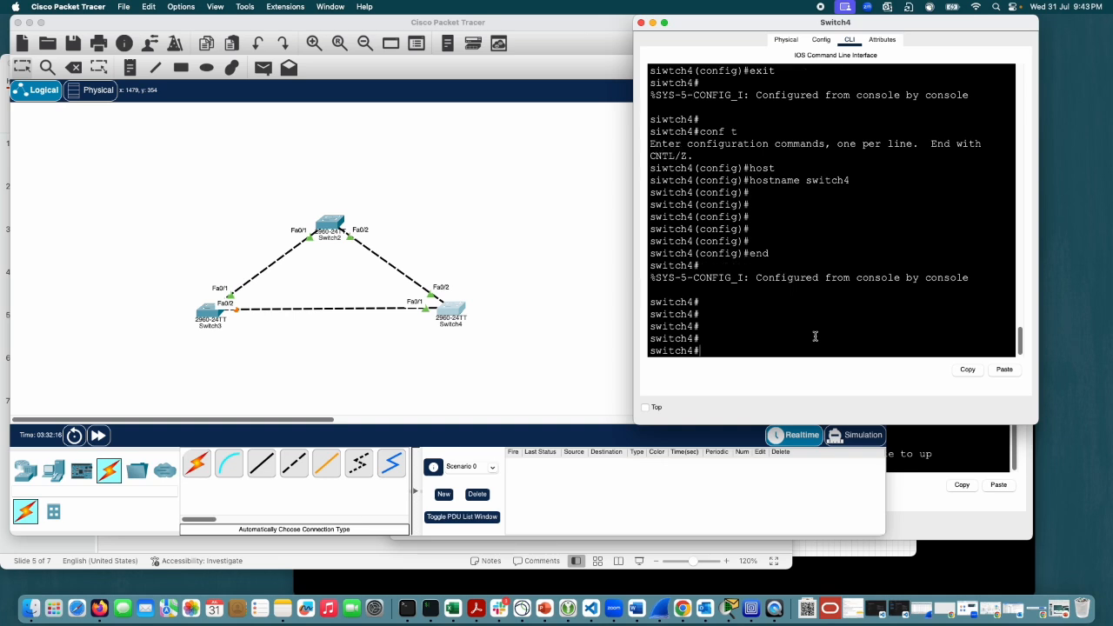
# Step: Run show spanning-tree active on Switch4 and highlight the role of interface Fa0/2
pyautogui.write('sho')
pyautogui.press('Tab')
pyautogui.write('sp')
pyautogui.press('Tab')
pyautogui.write('a')
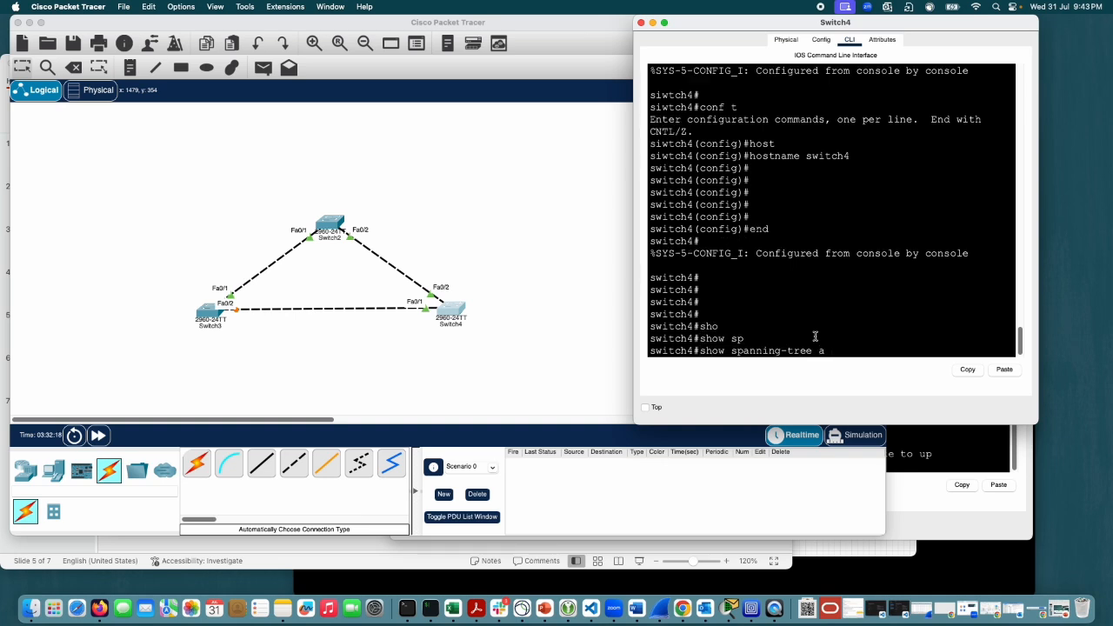
pyautogui.press('Tab')
pyautogui.press('Return')
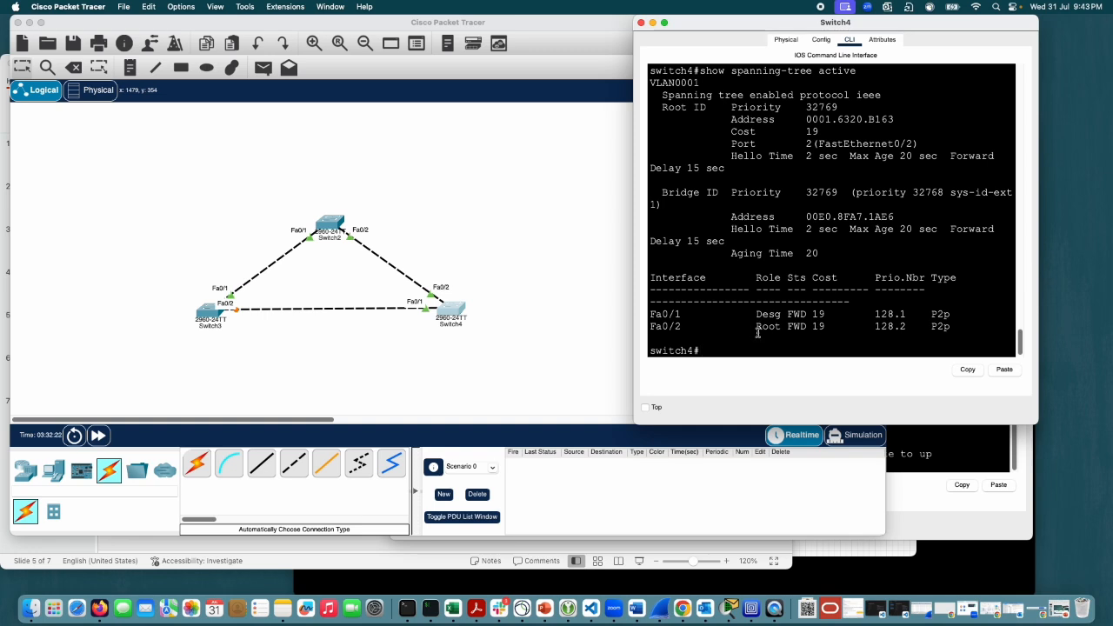
pyautogui.moveTo(755, 314); pyautogui.dragTo(783, 327)
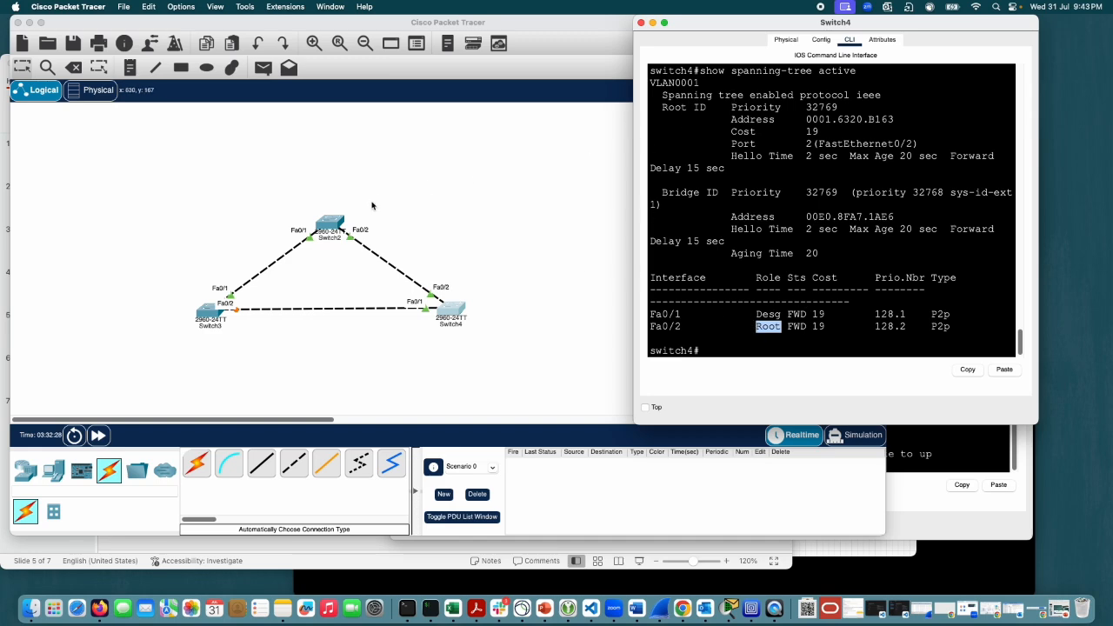
# Step: Open Switch2's command line and enter privileged mode with enable
pyautogui.click(338, 225)
pyautogui.press('Return')
pyautogui.press('Return')
pyautogui.press('Return')
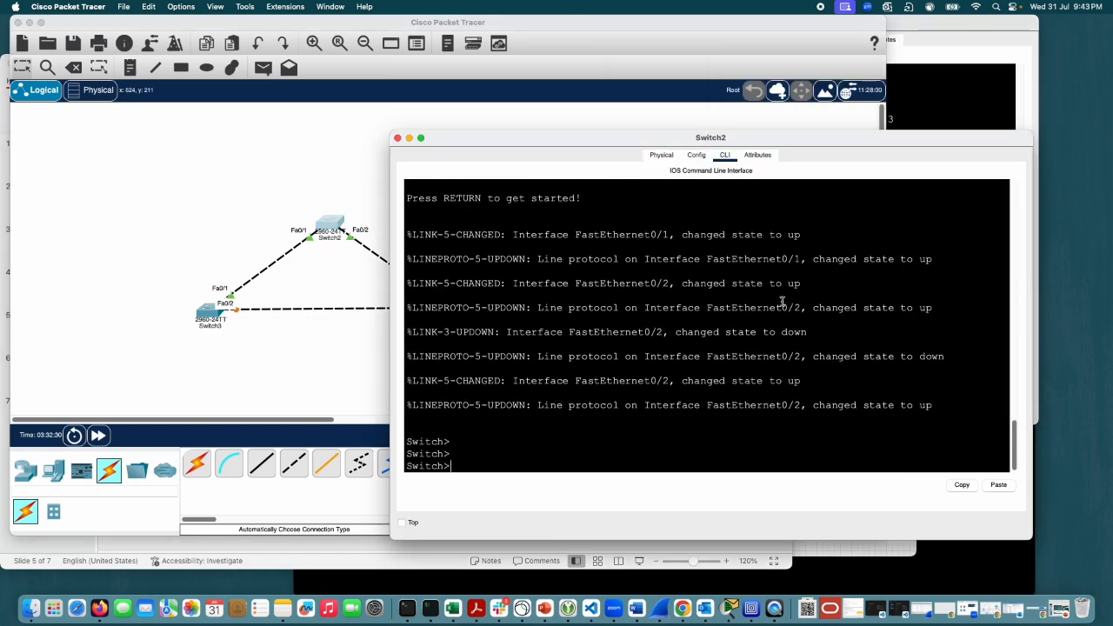
pyautogui.write('en')
pyautogui.press('Tab')
pyautogui.press('Return')
# Step: Run show spanning-tree active on Switch2, highlight the Fa0/1 and Fa0/2 roles, and move its window clear of the topology
pyautogui.write('sho')
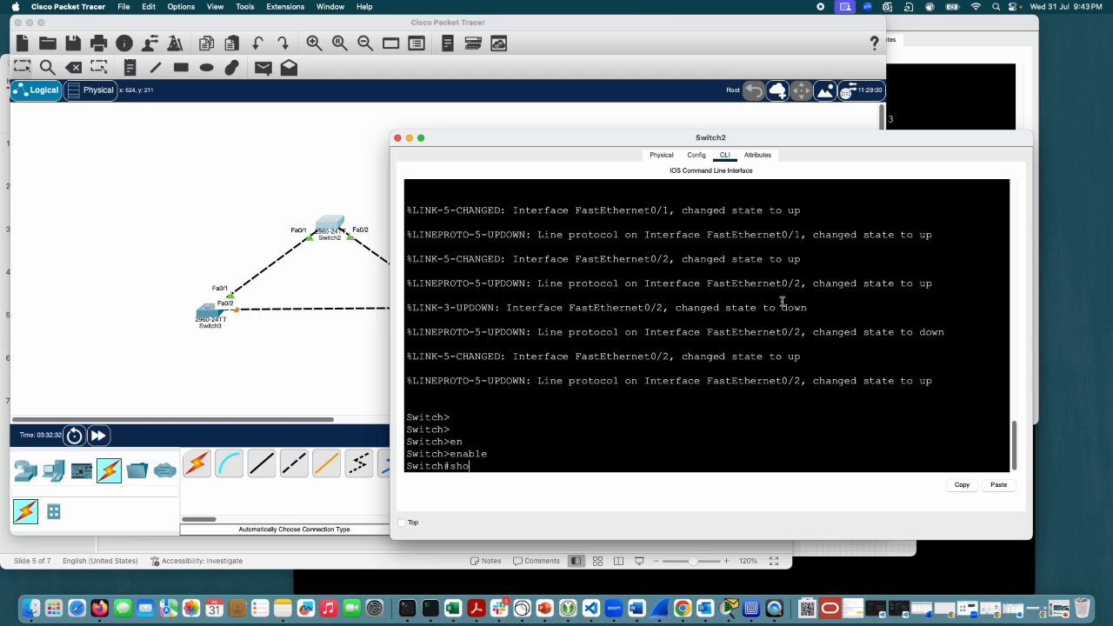
pyautogui.press('Tab')
pyautogui.write('sp')
pyautogui.press('Tab')
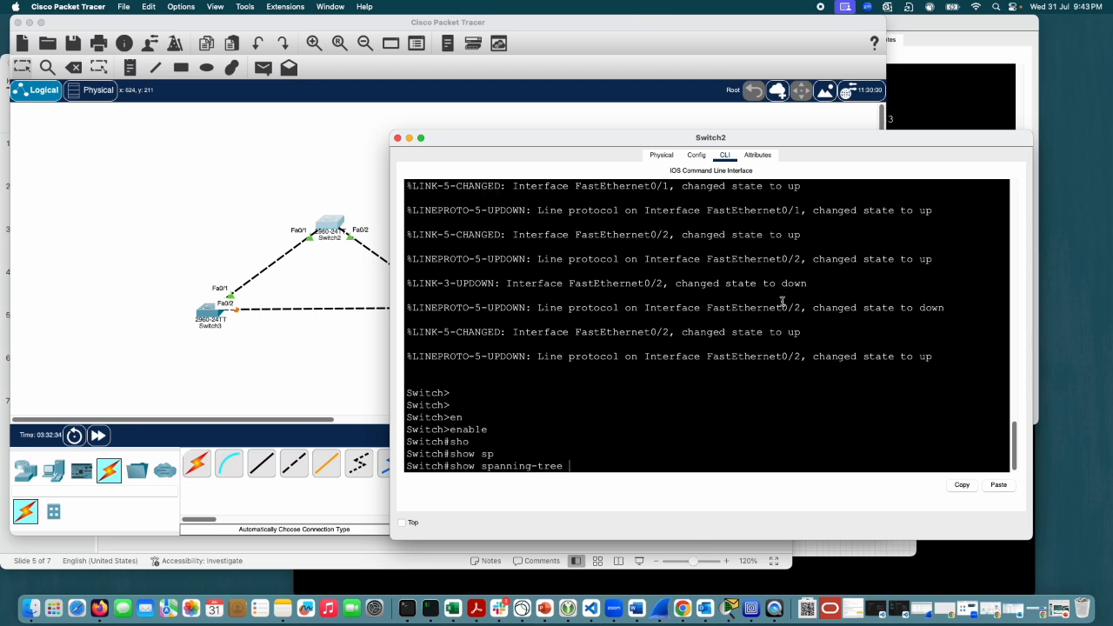
pyautogui.write('ac')
pyautogui.press('Tab')
pyautogui.press('Return')
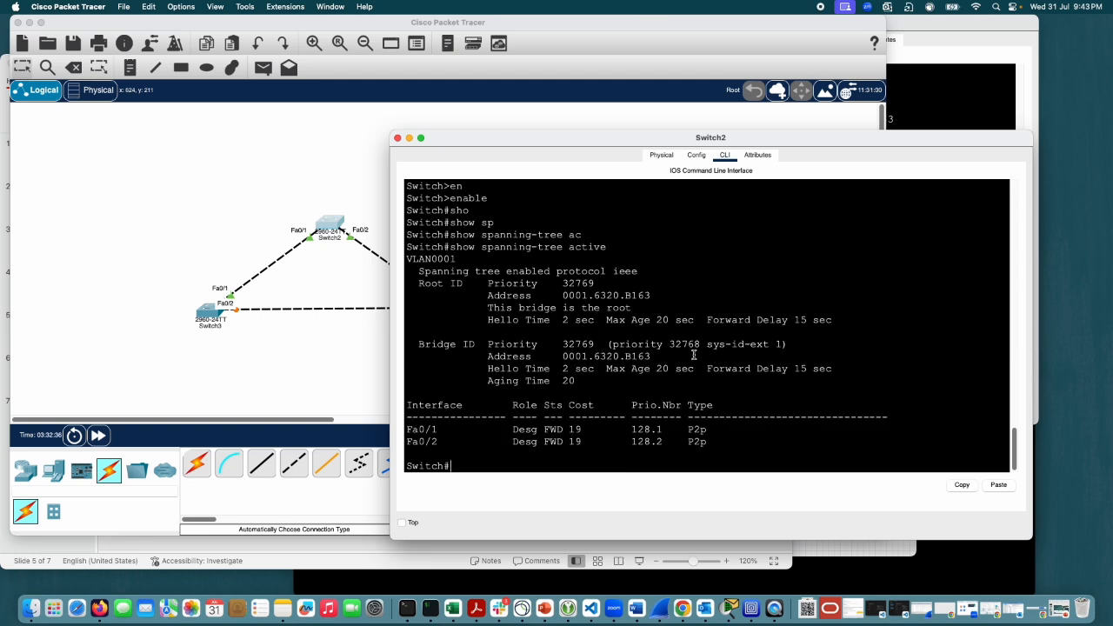
pyautogui.moveTo(511, 431); pyautogui.dragTo(540, 430)
pyautogui.click(519, 443)
pyautogui.moveTo(577, 139); pyautogui.dragTo(656, 101)
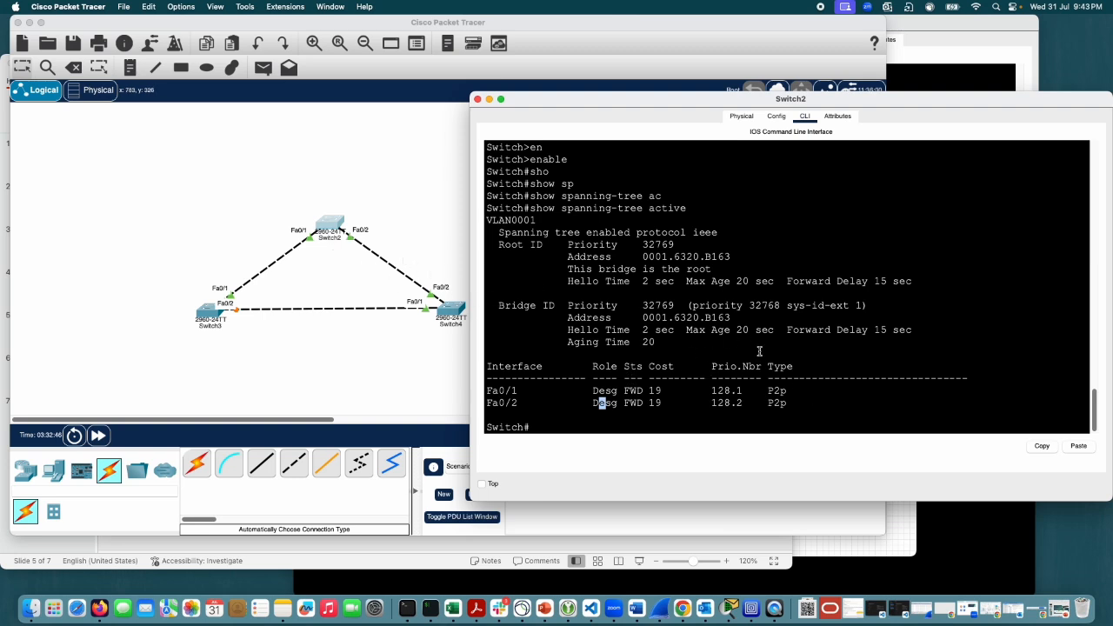
# Step: Try the show spanning-tree root command on Switch2
pyautogui.click(886, 348)
pyautogui.write('sho')
pyautogui.press('Tab')
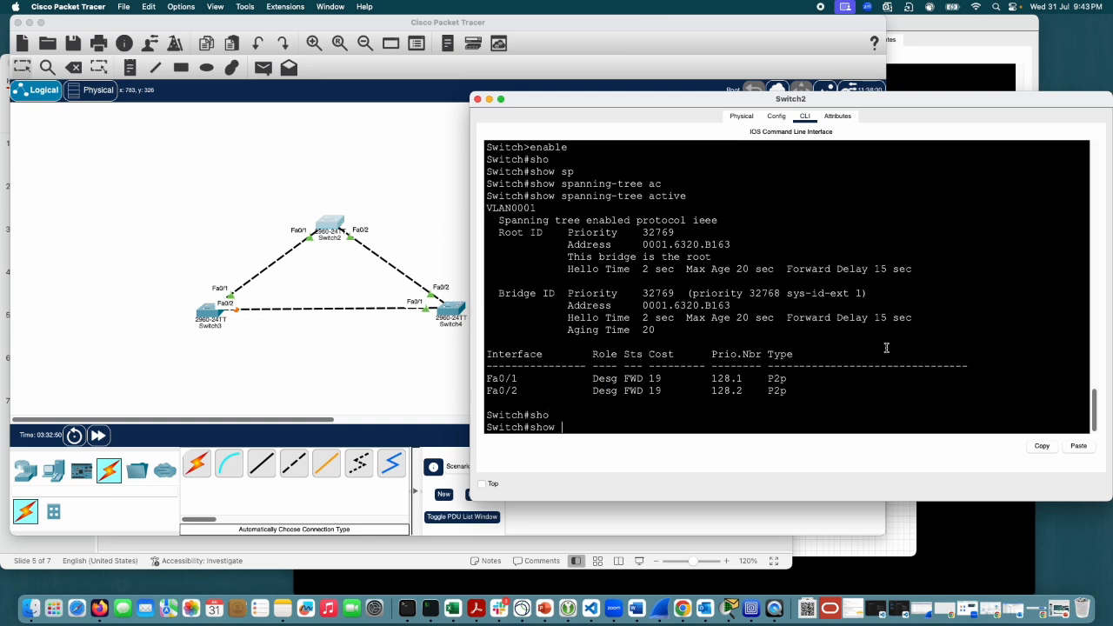
pyautogui.write('sp')
pyautogui.press('Tab')
pyautogui.write('roo')
pyautogui.press('Tab')
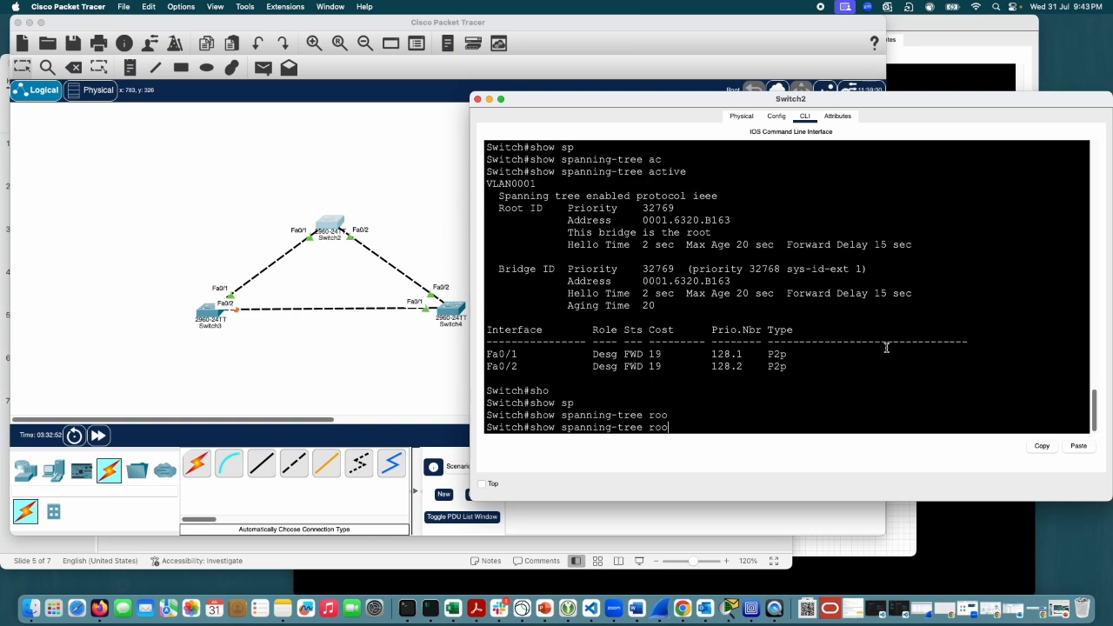
pyautogui.press('Tab')
pyautogui.press('Return')
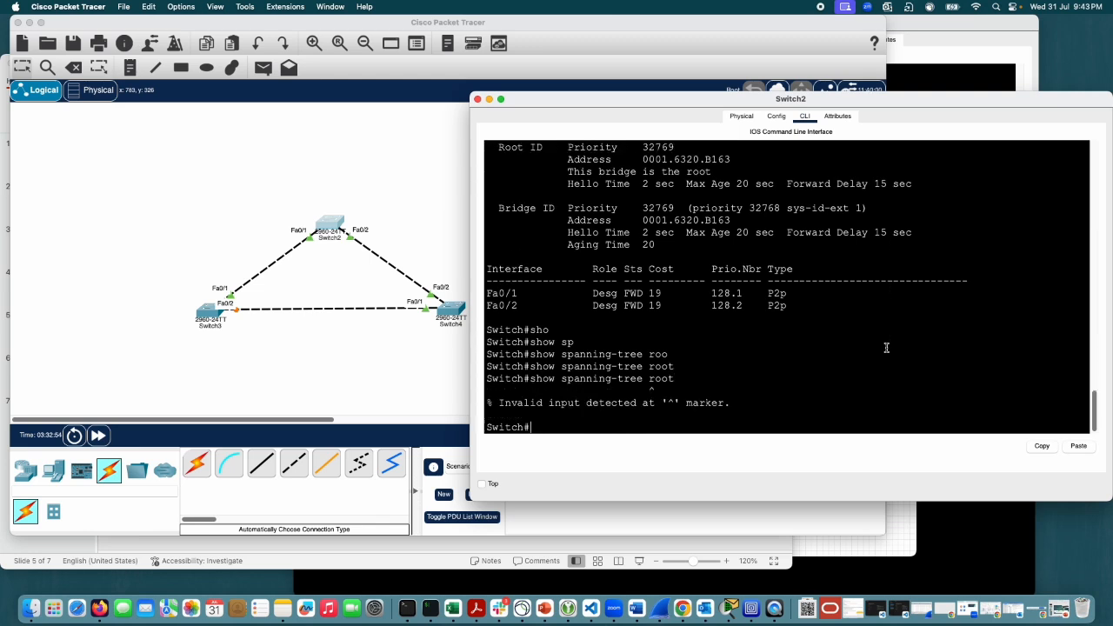
# Step: List the available options of the show spanning-tree command on Switch2 with ?
pyautogui.press('Up')
pyautogui.press('BackSpace')
pyautogui.press('BackSpace')
pyautogui.press('BackSpace')
pyautogui.press('BackSpace')
pyautogui.write('?')
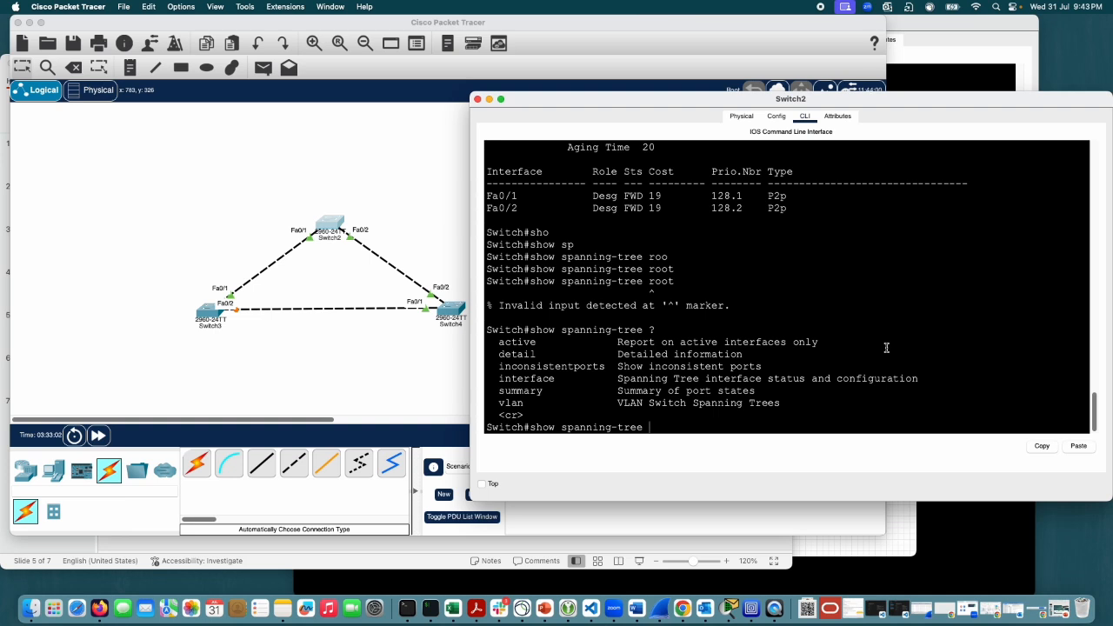
# Step: Run show spanning-tree active on Switch2 again and review the root and bridge ID sections
pyautogui.write('ac')
pyautogui.press('Tab')
pyautogui.press('Return')
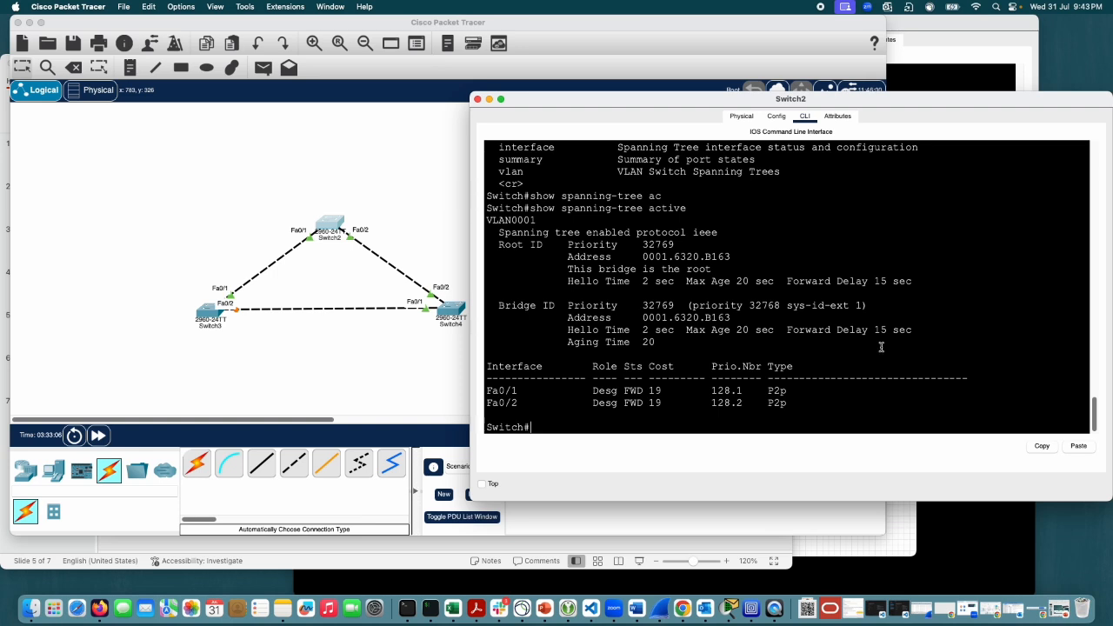
pyautogui.scroll(3, 881, 347)
pyautogui.scroll(-3, 880, 347)
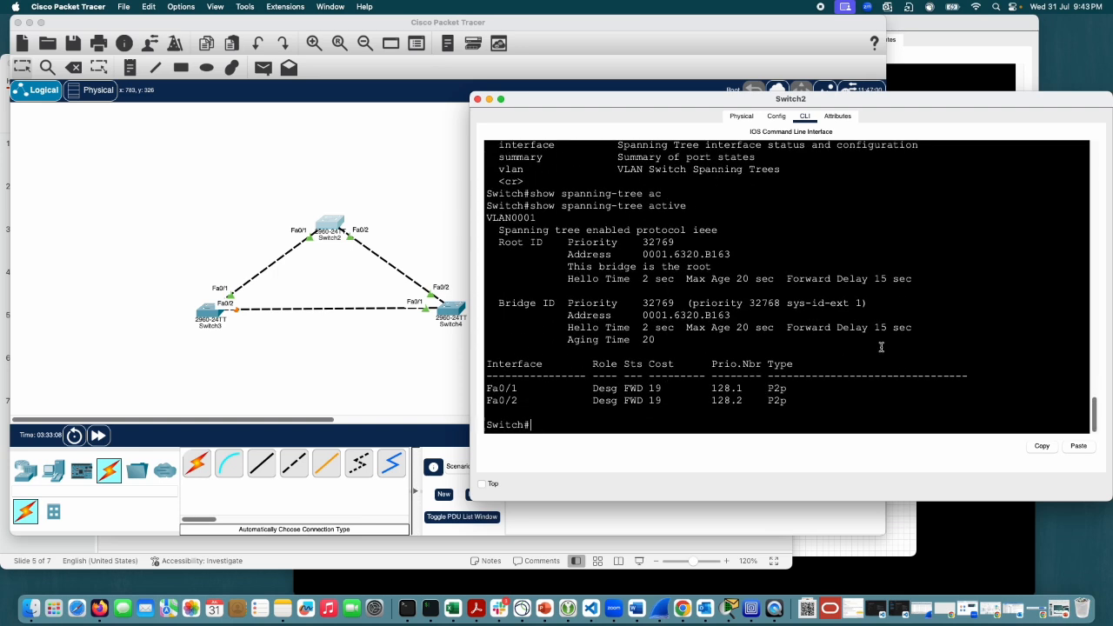
# Step: Run show spanning-tree detail on Switch2 and page through to the end of the output
pyautogui.press('Up')
pyautogui.press('BackSpace')
pyautogui.press('BackSpace')
pyautogui.press('BackSpace')
pyautogui.press('BackSpace')
pyautogui.press('BackSpace')
pyautogui.press('BackSpace')
pyautogui.press('BackSpace')
pyautogui.write('det')
pyautogui.press('Tab')
pyautogui.press('Return')
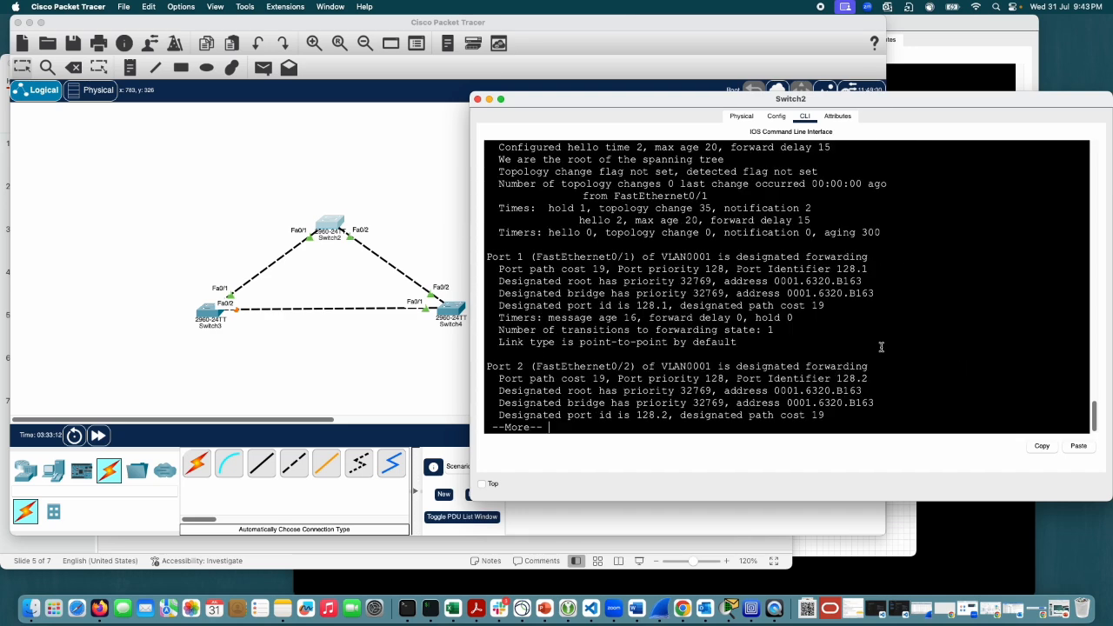
pyautogui.press('space')
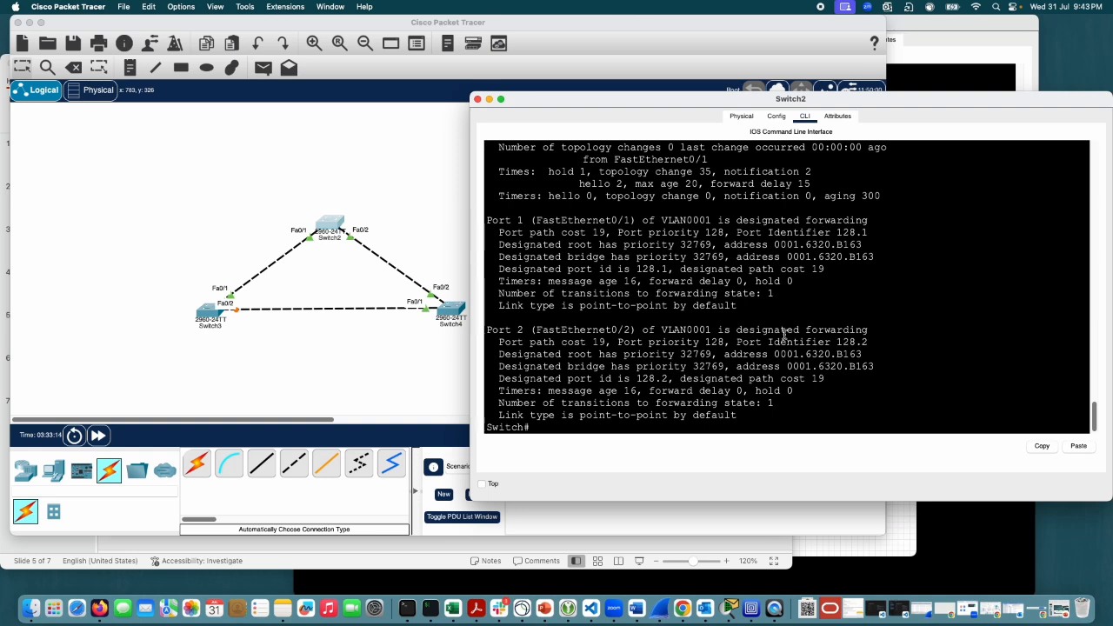
# Step: Examine Switch2's detailed spanning-tree output, highlighting the bridge identifier's priority and address and reading the Port 1 and Port 2 sections
pyautogui.scroll(3, 783, 335)
pyautogui.scroll(-3, 748, 336)
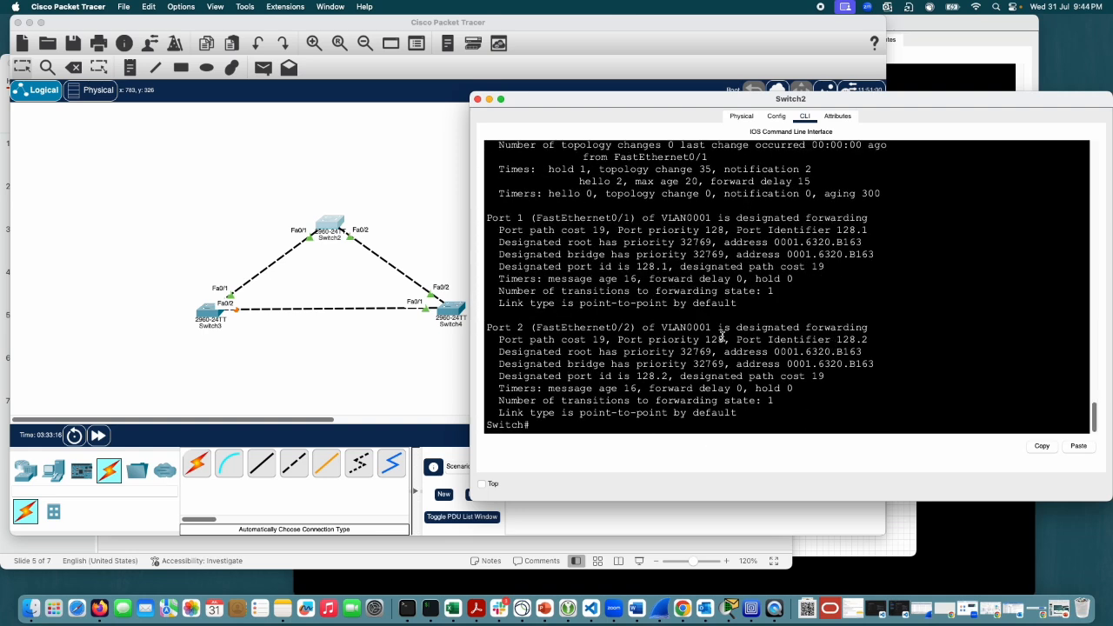
pyautogui.scroll(1, 721, 336)
pyautogui.scroll(-1, 722, 339)
pyautogui.scroll(3, 722, 348)
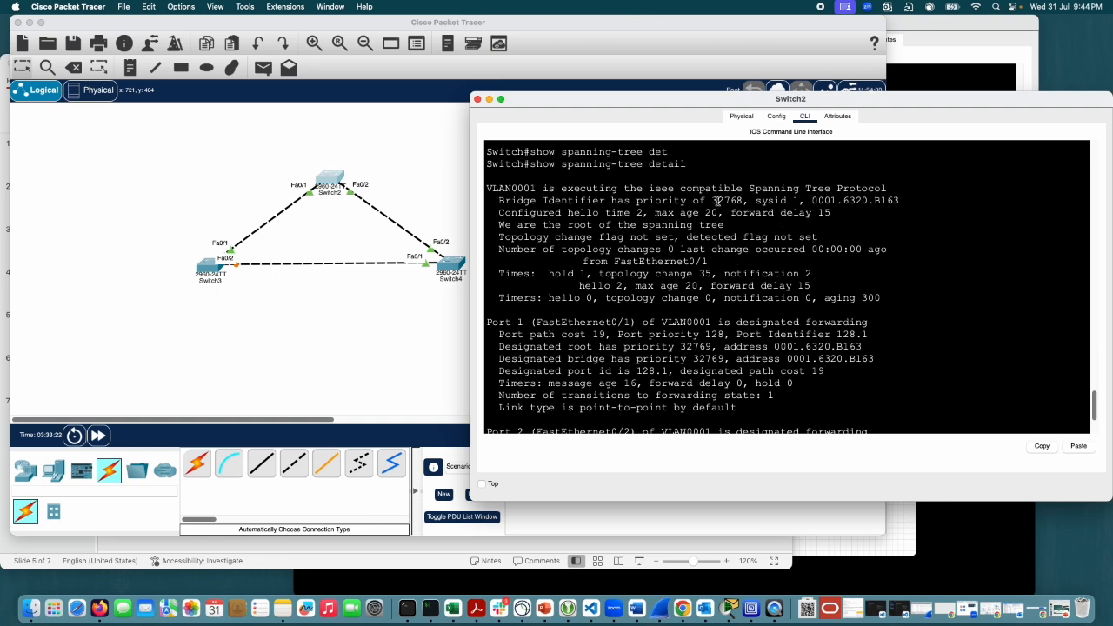
pyautogui.moveTo(716, 201); pyautogui.dragTo(900, 199)
pyautogui.click(775, 249)
pyautogui.scroll(-3, 706, 279)
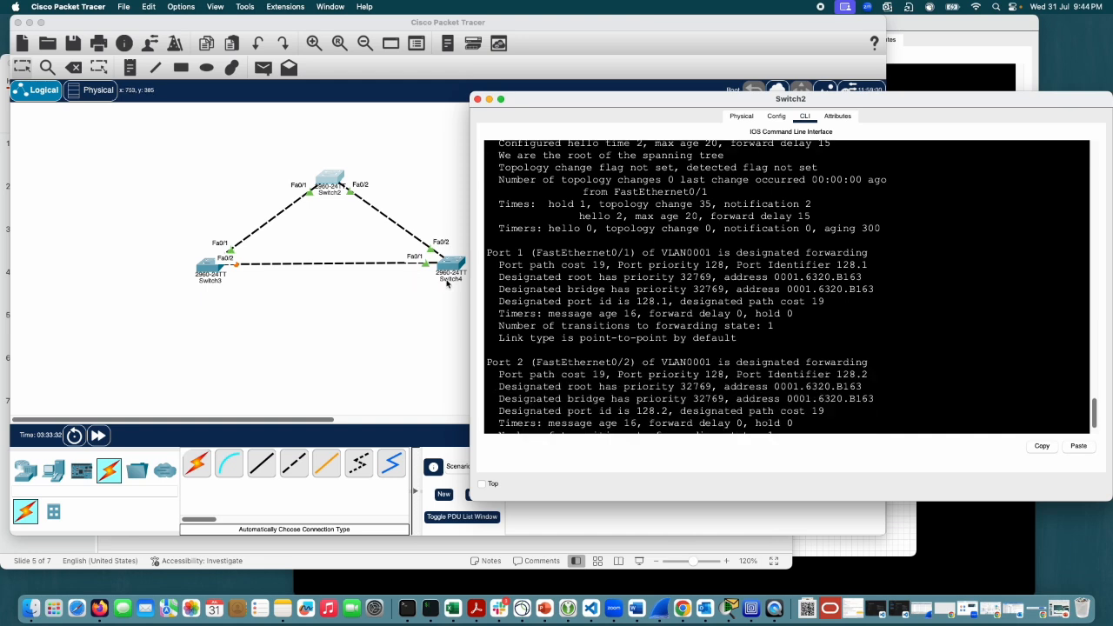
pyautogui.scroll(-2, 869, 361)
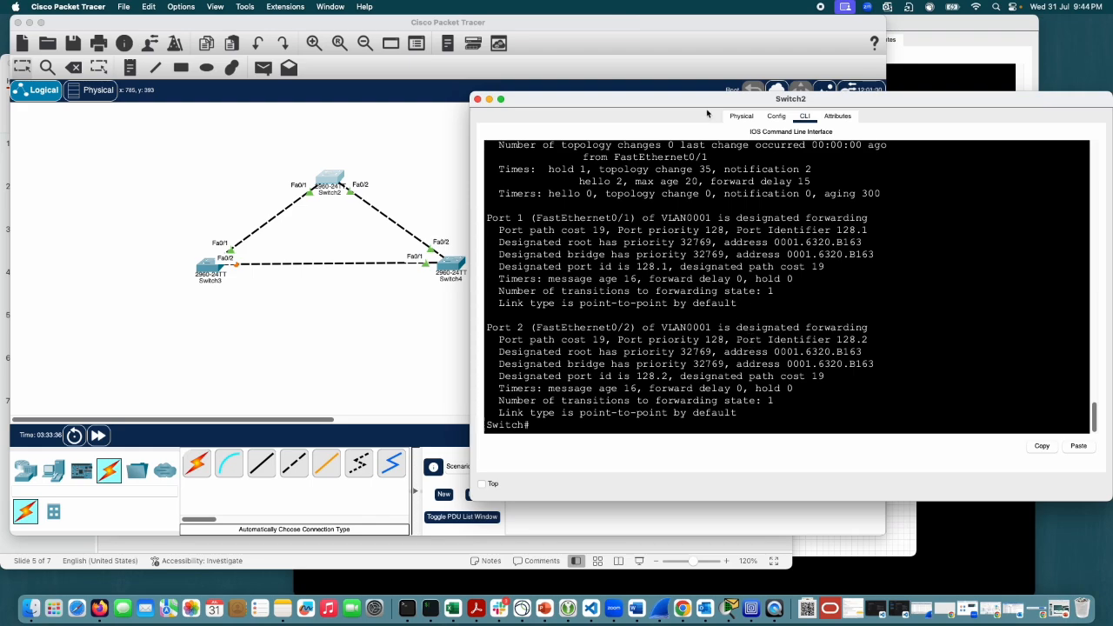
# Step: Bring Switch4's command line back to the front and minimize Switch2's window
pyautogui.moveTo(700, 103); pyautogui.dragTo(523, 68)
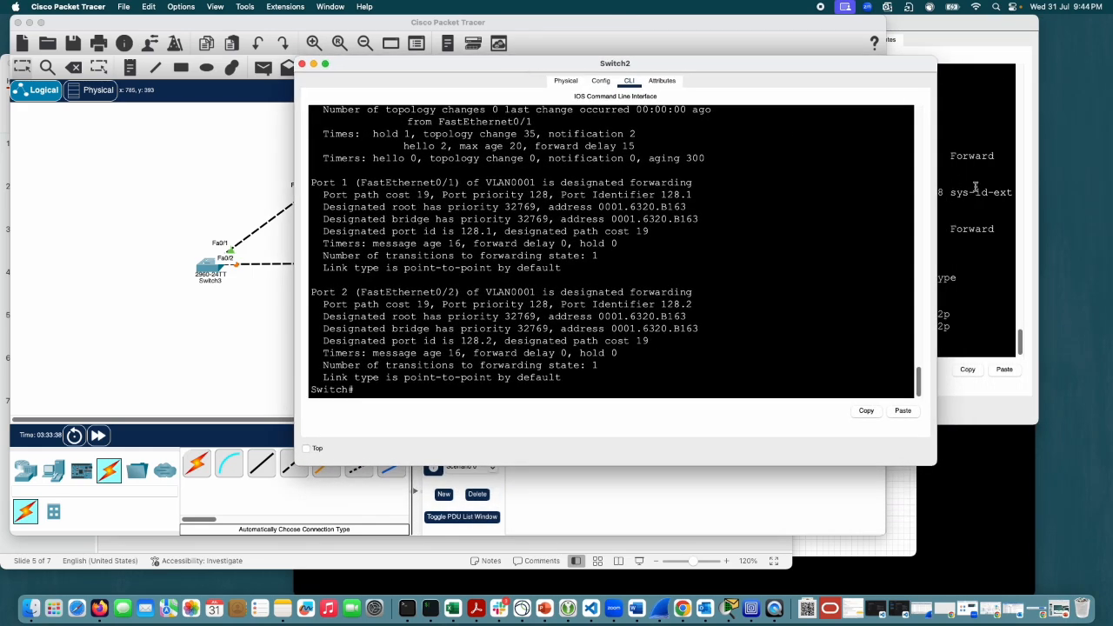
pyautogui.click(975, 186)
pyautogui.moveTo(701, 350); pyautogui.dragTo(650, 347)
pyautogui.click(737, 341)
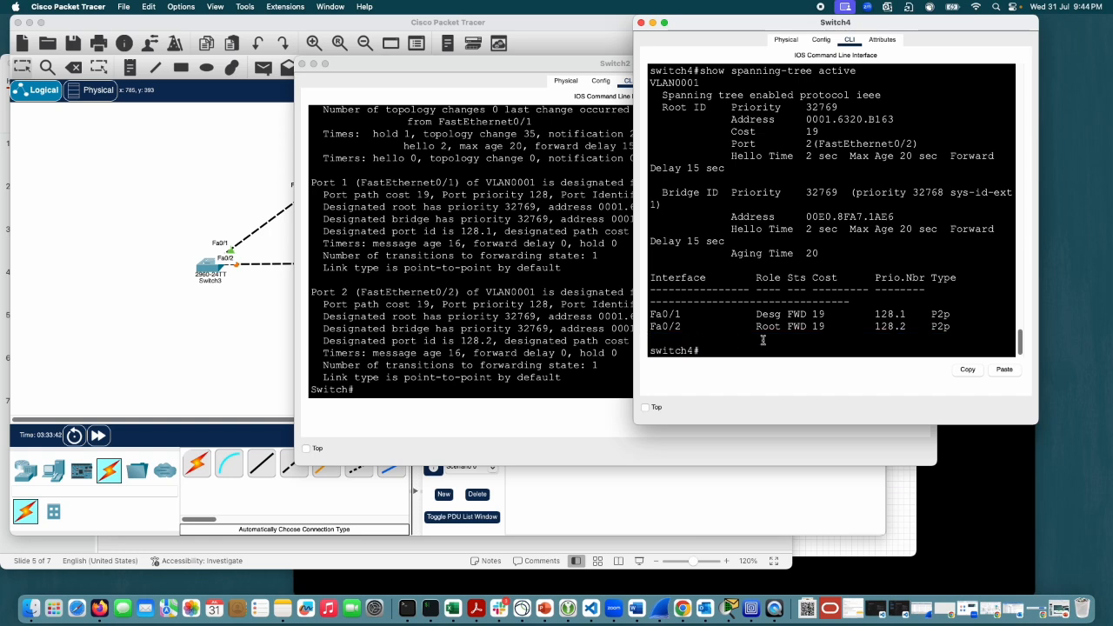
pyautogui.click(313, 64)
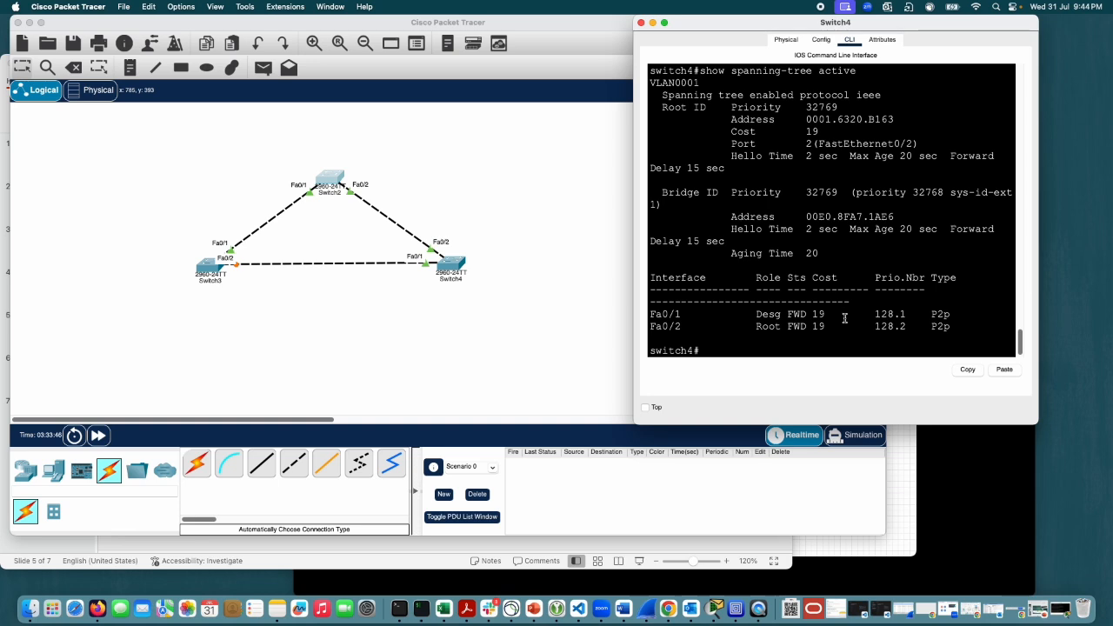
# Step: Enter global configuration mode on Switch4 with conf t
pyautogui.press('Return')
pyautogui.press('Return')
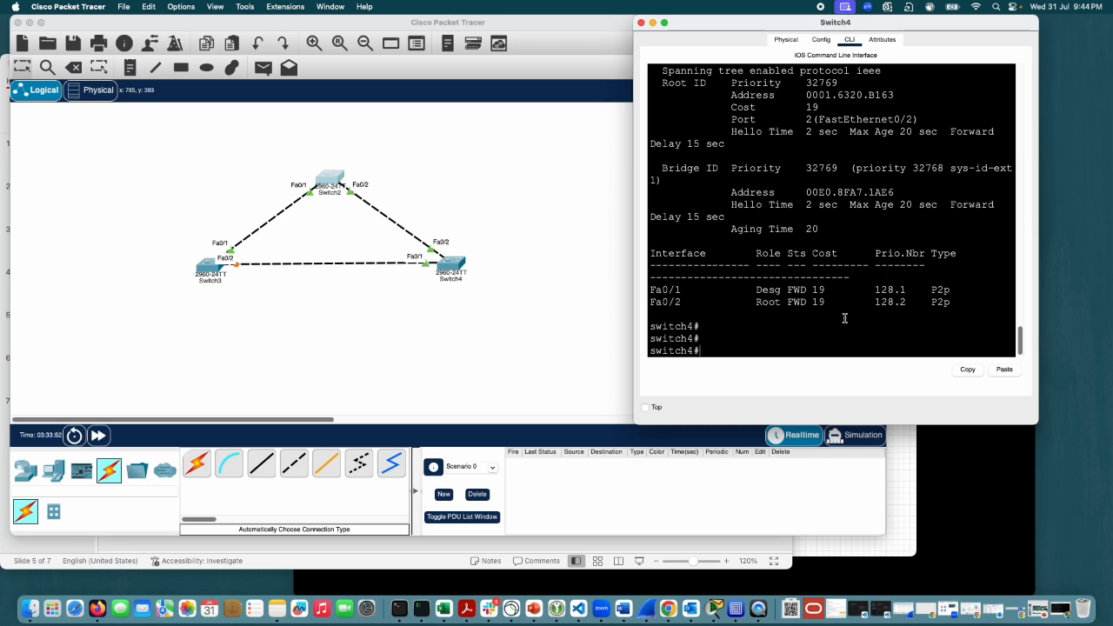
pyautogui.write('conf t')
pyautogui.press('Return')
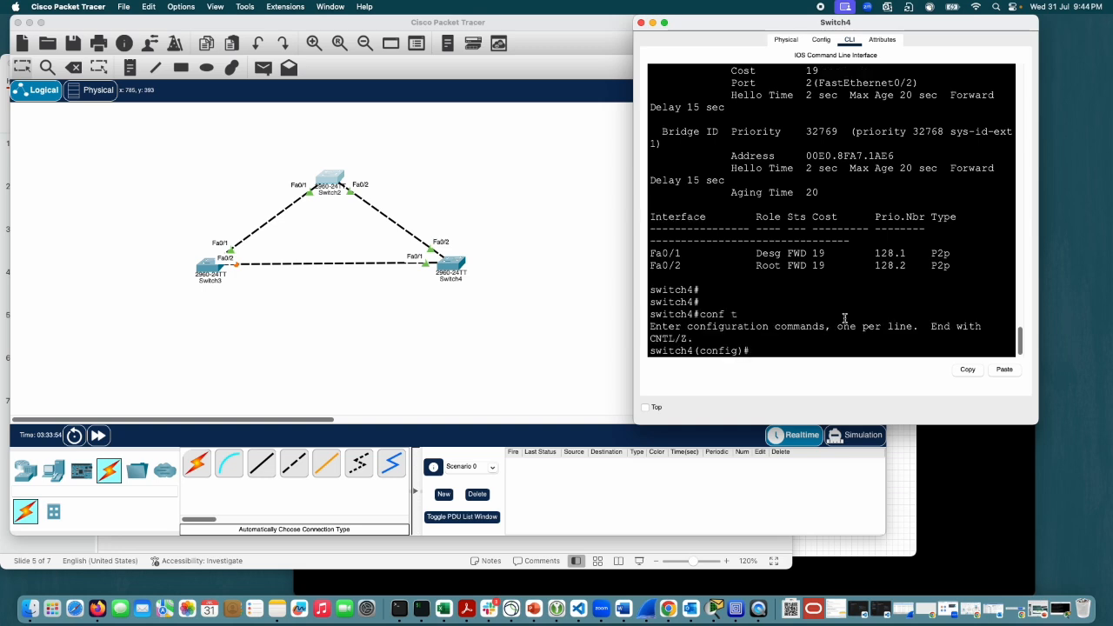
# Step: Set Switch4's spanning-tree priority for VLAN 1 to 0 with spanning-tree vlan 1 priority 0
pyautogui.write('sp')
pyautogui.press('Tab')
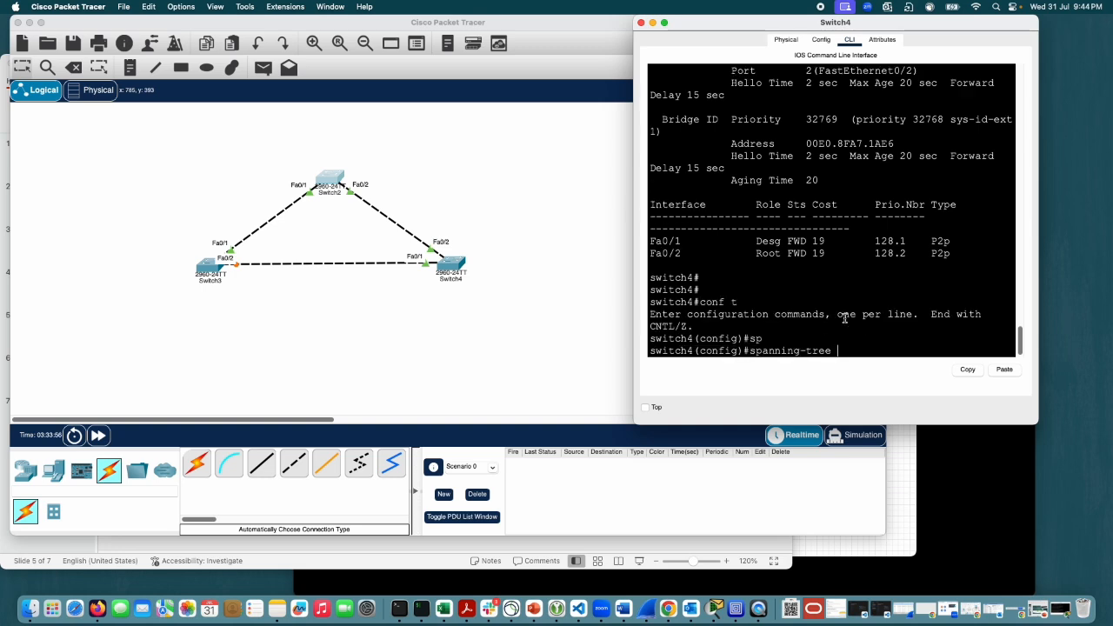
pyautogui.write('vl')
pyautogui.press('Tab')
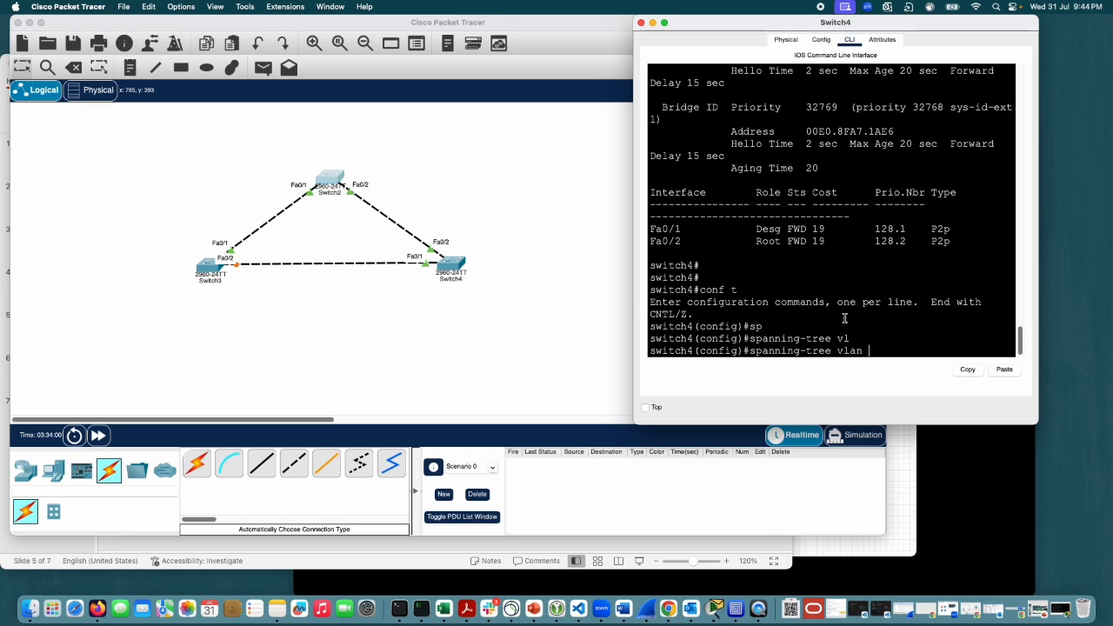
pyautogui.write('1 pri')
pyautogui.press('Tab')
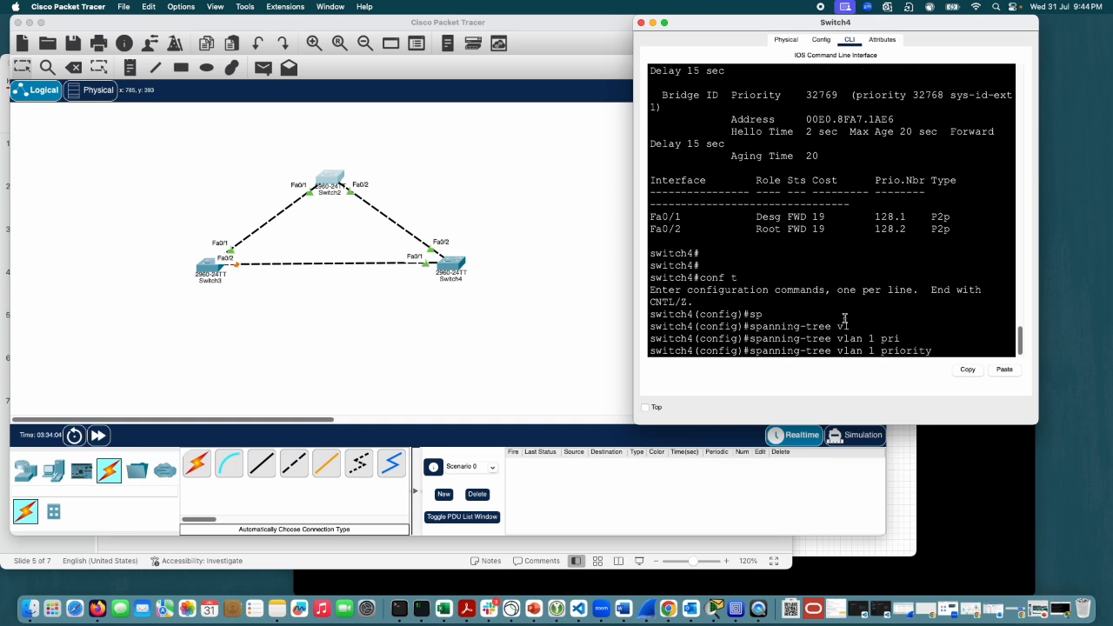
pyautogui.write('0')
pyautogui.click(966, 267)
pyautogui.scroll(-1, 938, 292)
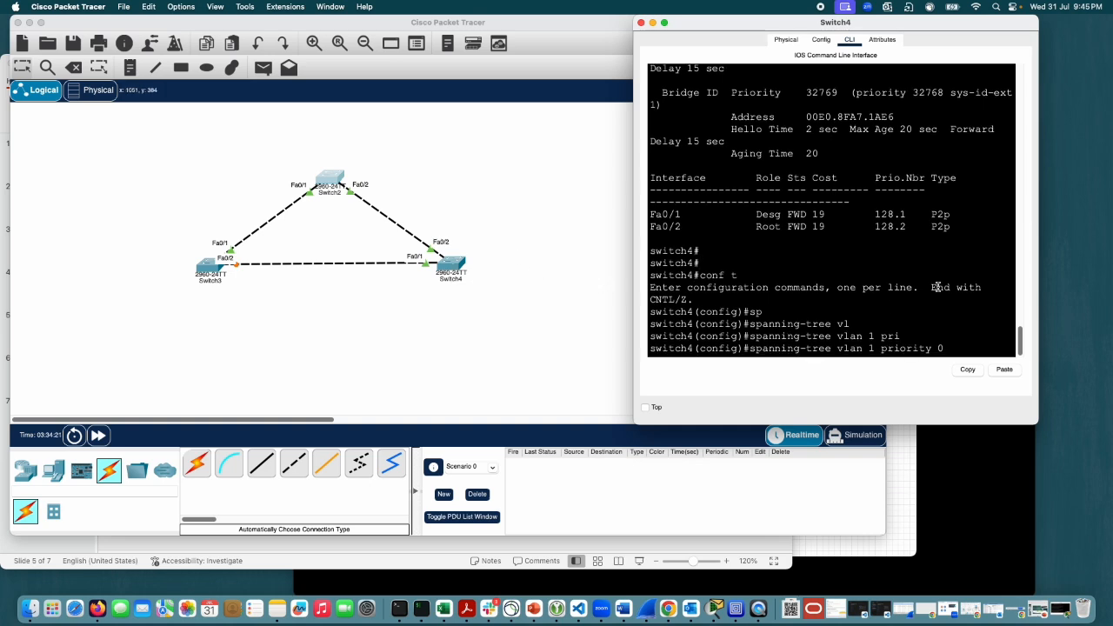
pyautogui.press('Return')
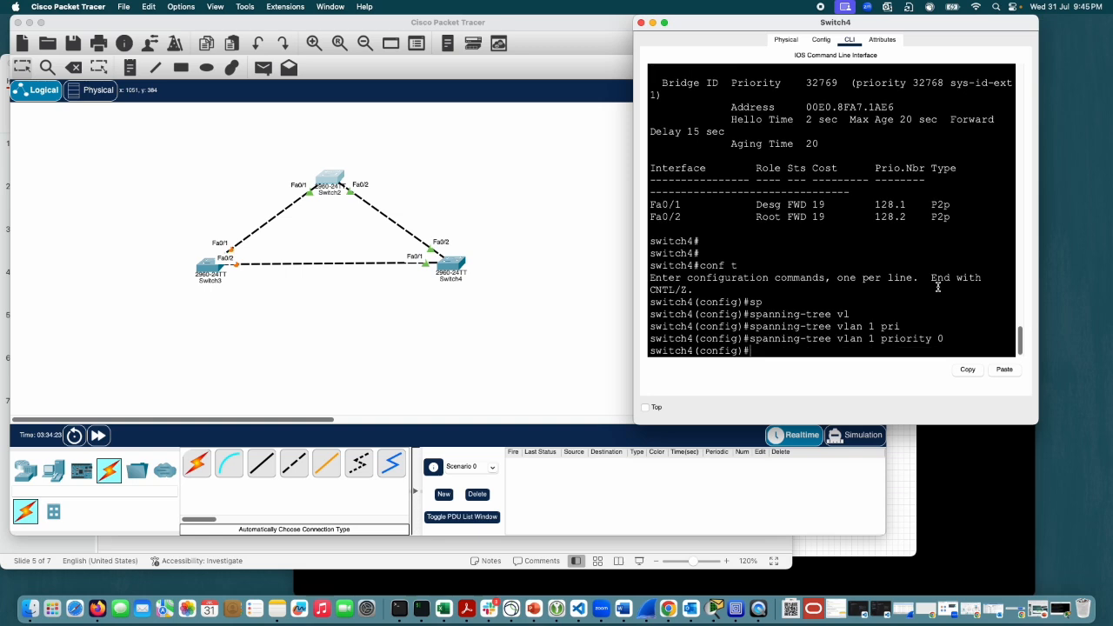
# Step: Return Switch4 from global configuration mode to the privileged prompt with end
pyautogui.write('end')
pyautogui.press('Return')
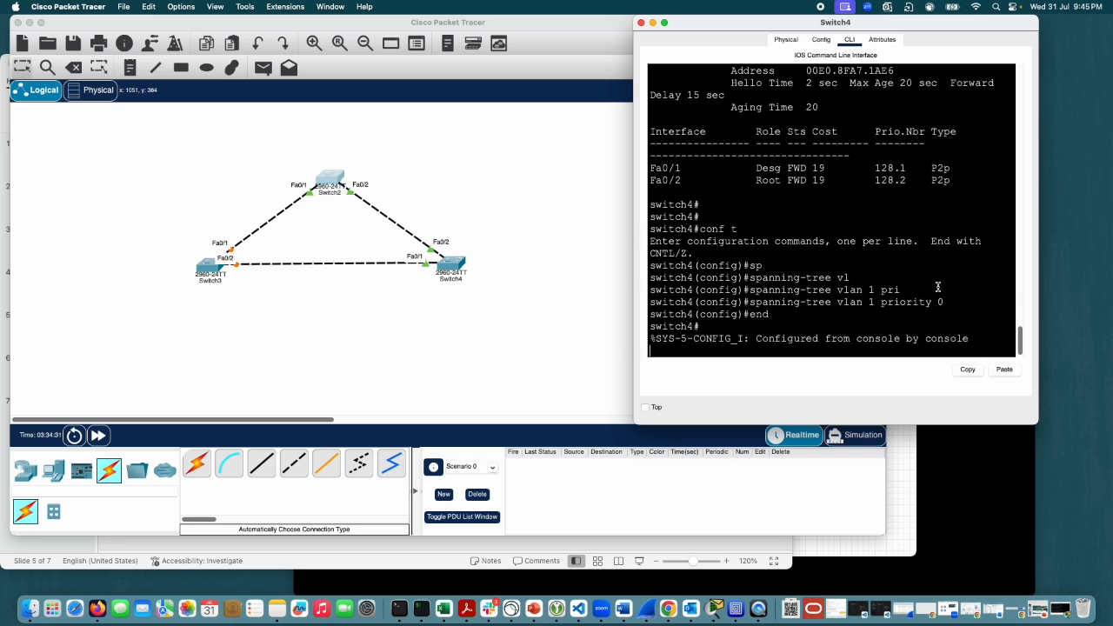
pyautogui.press('Return')
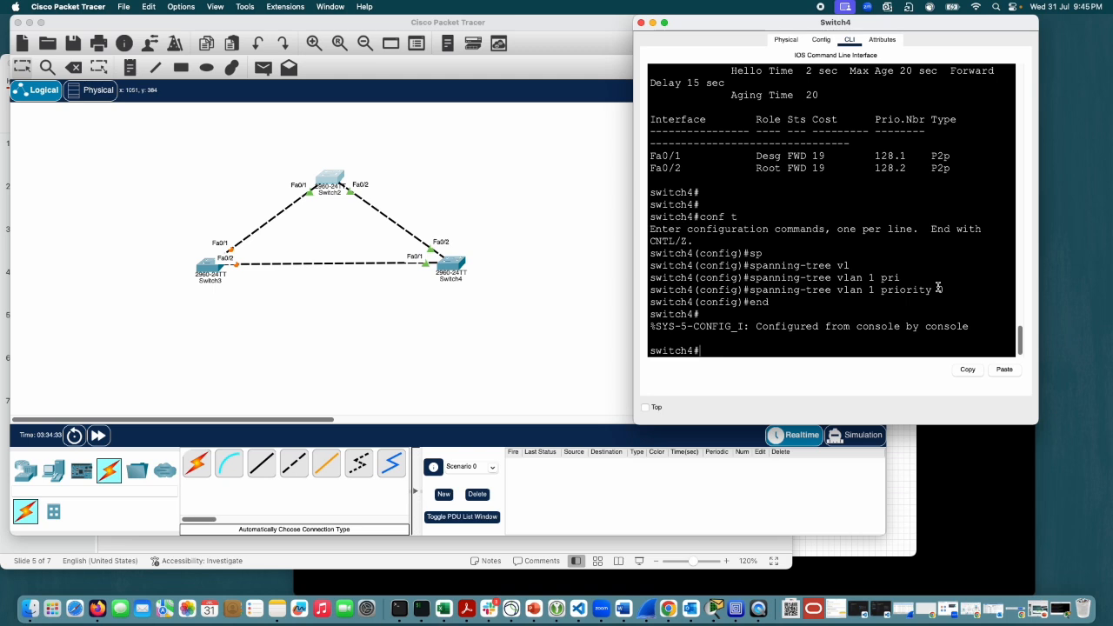
pyautogui.press('Return')
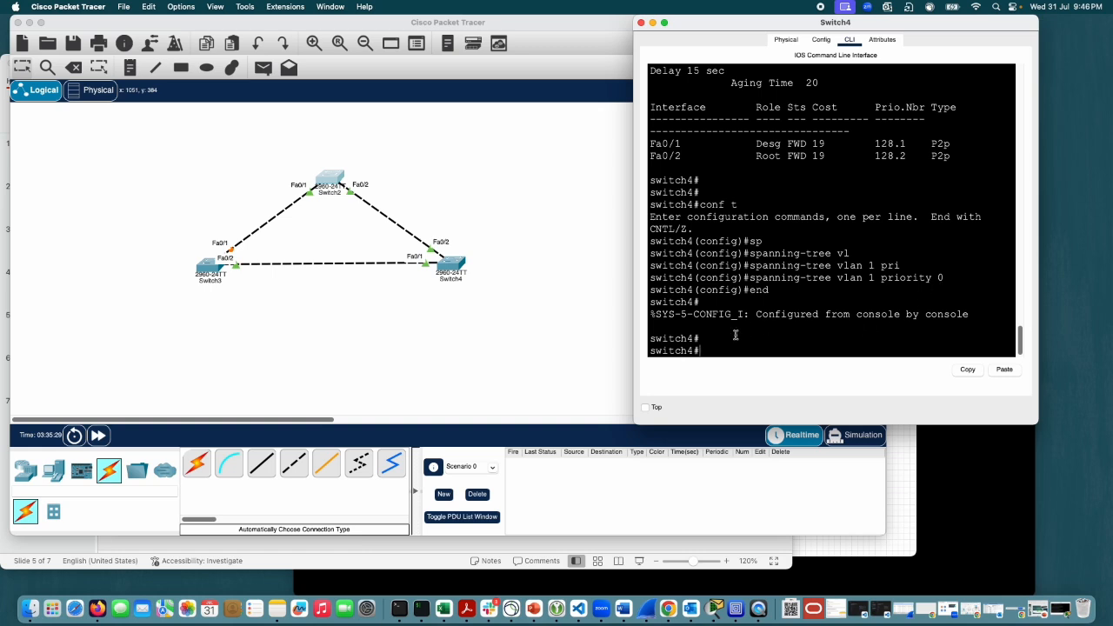
# Step: Display Switch4's active spanning-tree details with sh spanning-tree active
pyautogui.moveTo(699, 350); pyautogui.dragTo(650, 349)
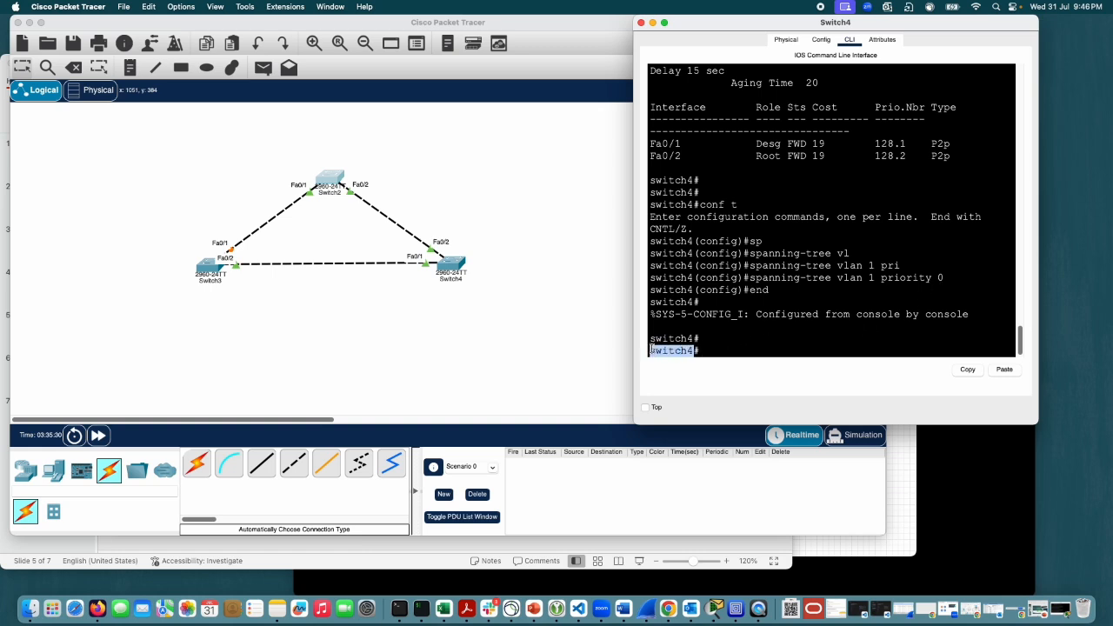
pyautogui.click(730, 343)
pyautogui.moveTo(942, 278); pyautogui.dragTo(915, 289)
pyautogui.click(828, 338)
pyautogui.write('sh sp')
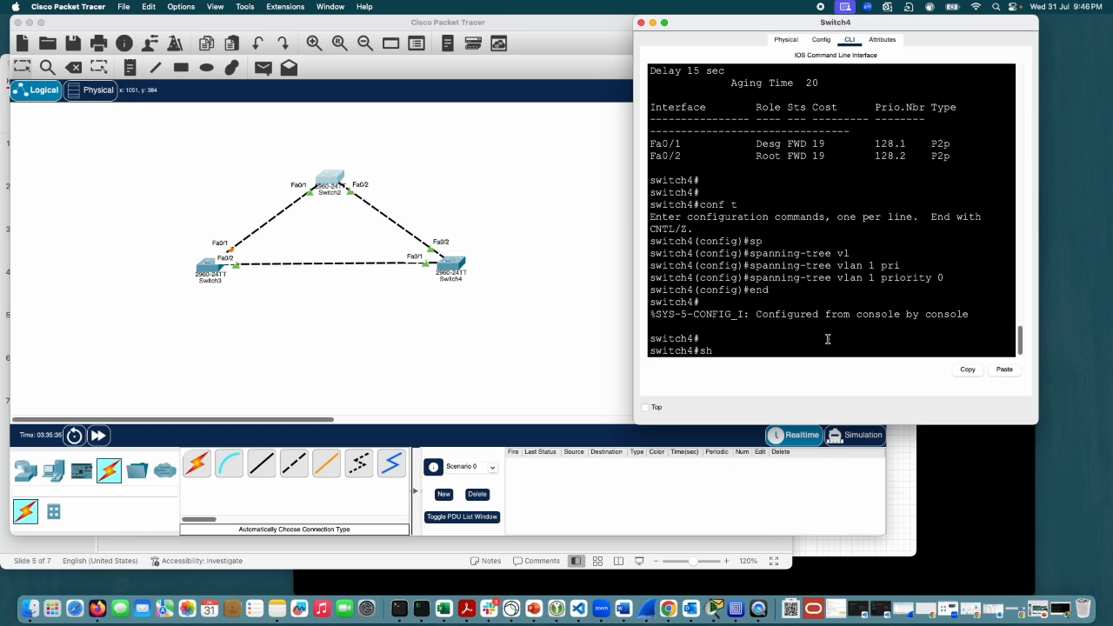
pyautogui.press('Tab')
pyautogui.write('ac')
pyautogui.press('Tab')
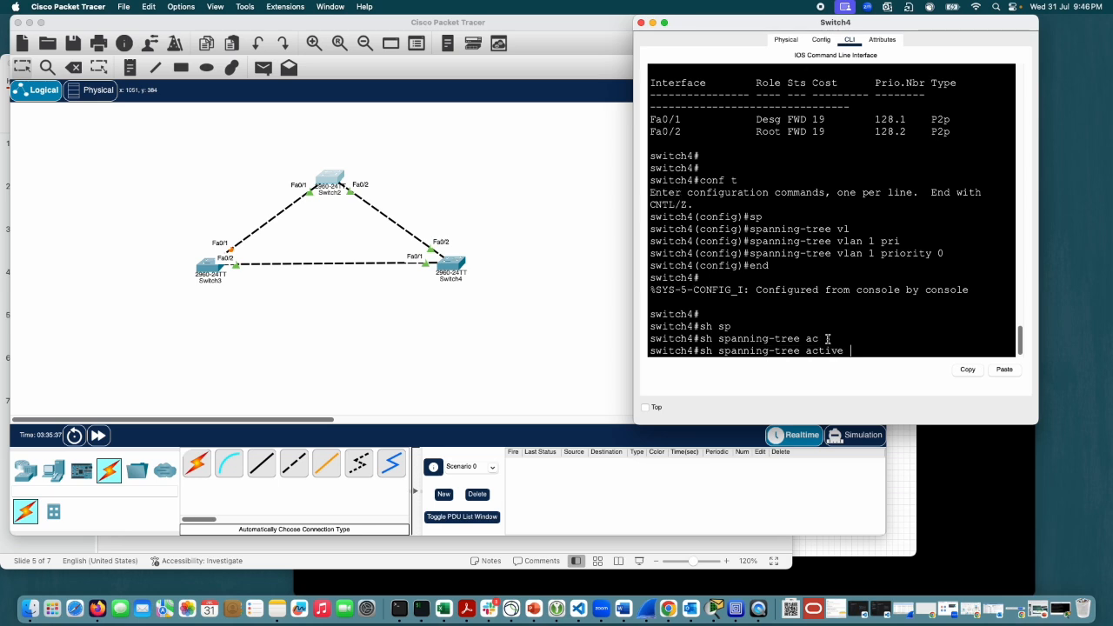
pyautogui.press('Return')
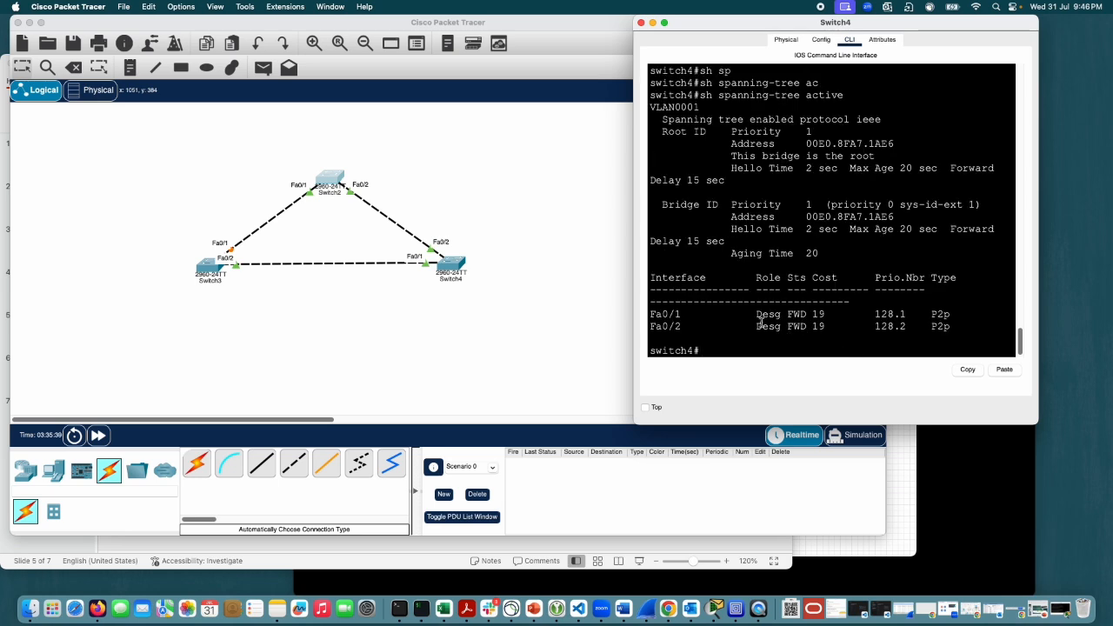
# Step: Compare Switch4's port roles before and after the VLAN 1 priority change, and review the priority command in the console history
pyautogui.moveTo(761, 313); pyautogui.dragTo(780, 315)
pyautogui.scroll(10, 774, 260)
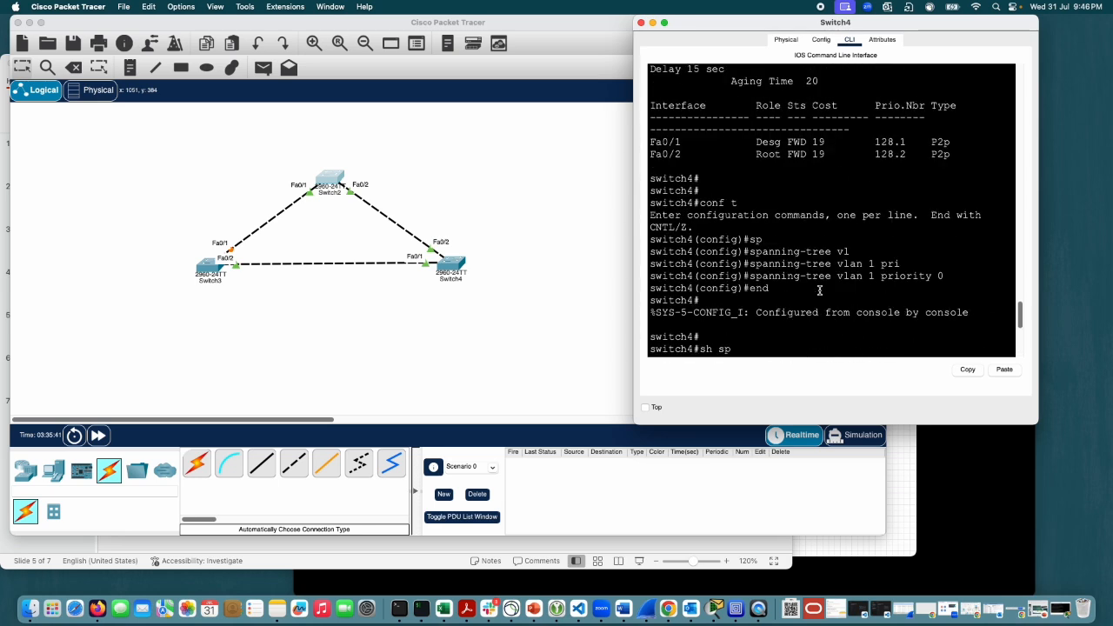
pyautogui.moveTo(759, 149); pyautogui.dragTo(779, 151)
pyautogui.scroll(-10, 764, 322)
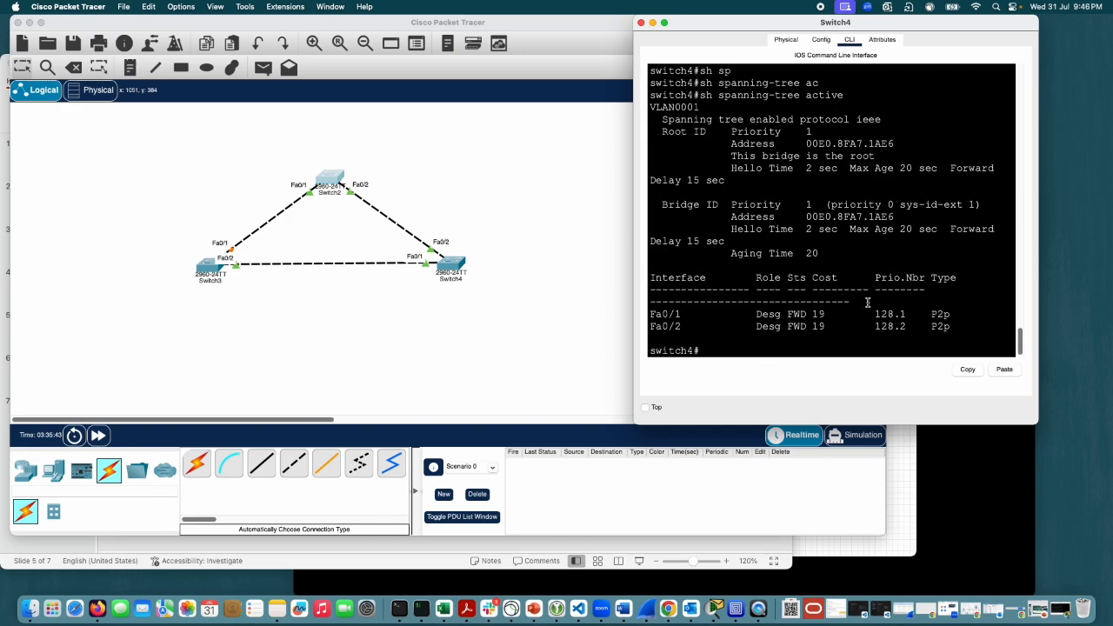
pyautogui.scroll(5, 937, 166)
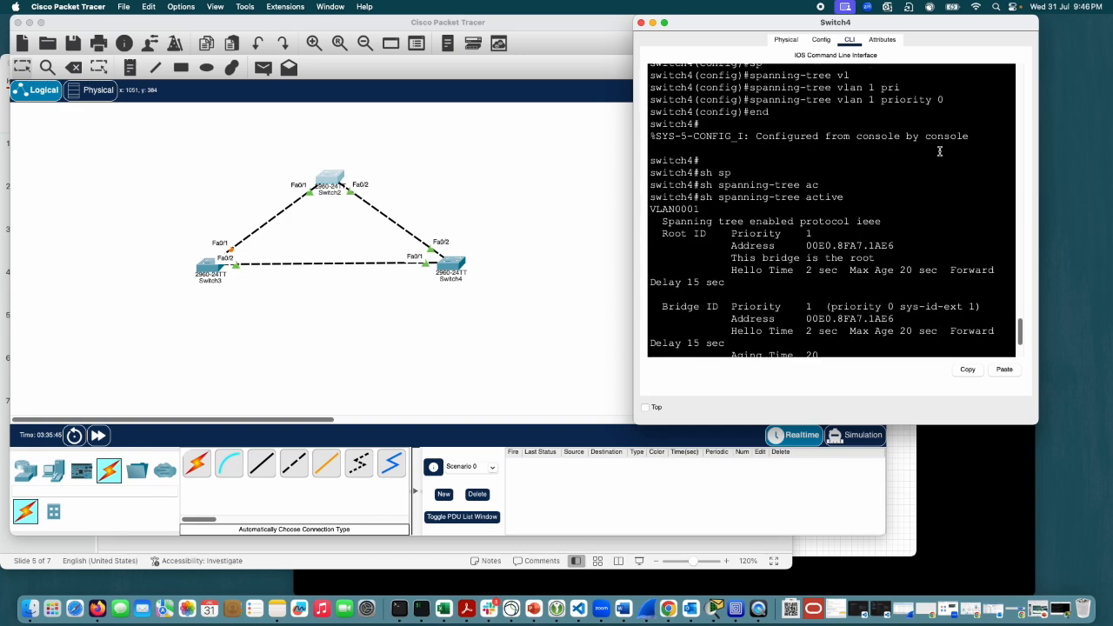
pyautogui.moveTo(938, 169); pyautogui.dragTo(762, 168)
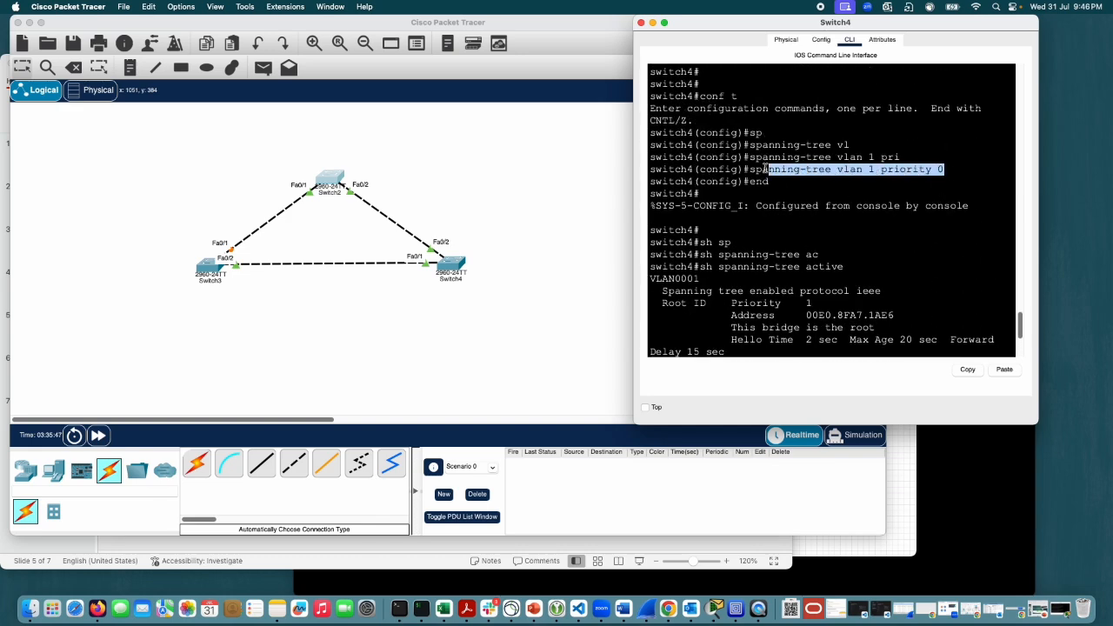
pyautogui.scroll(-3, 860, 253)
pyautogui.scroll(-2, 860, 253)
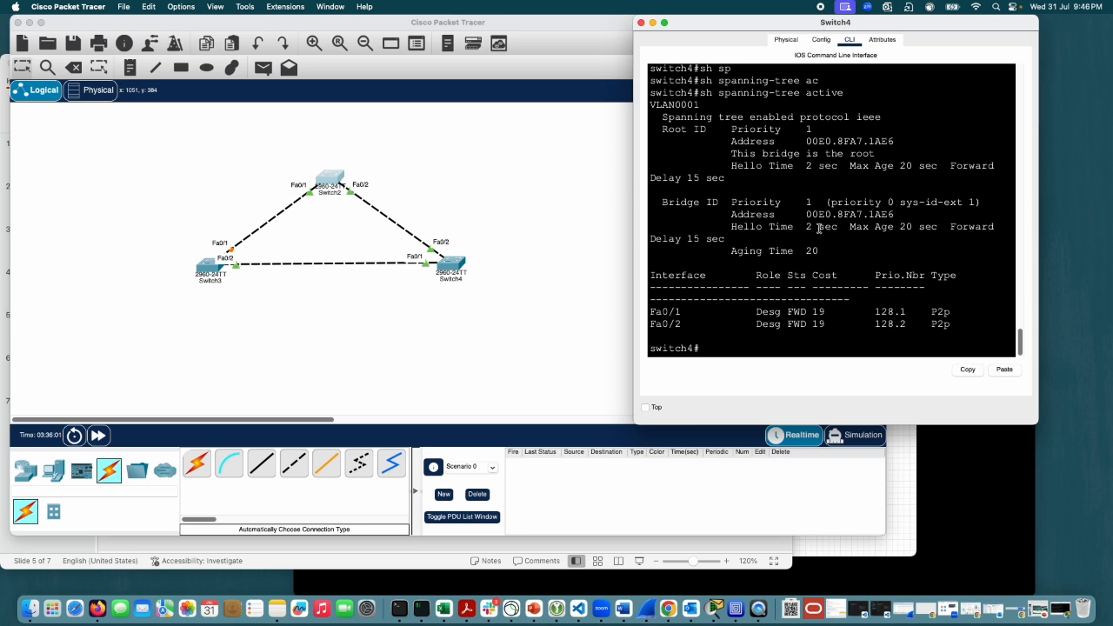
pyautogui.scroll(5, 843, 217)
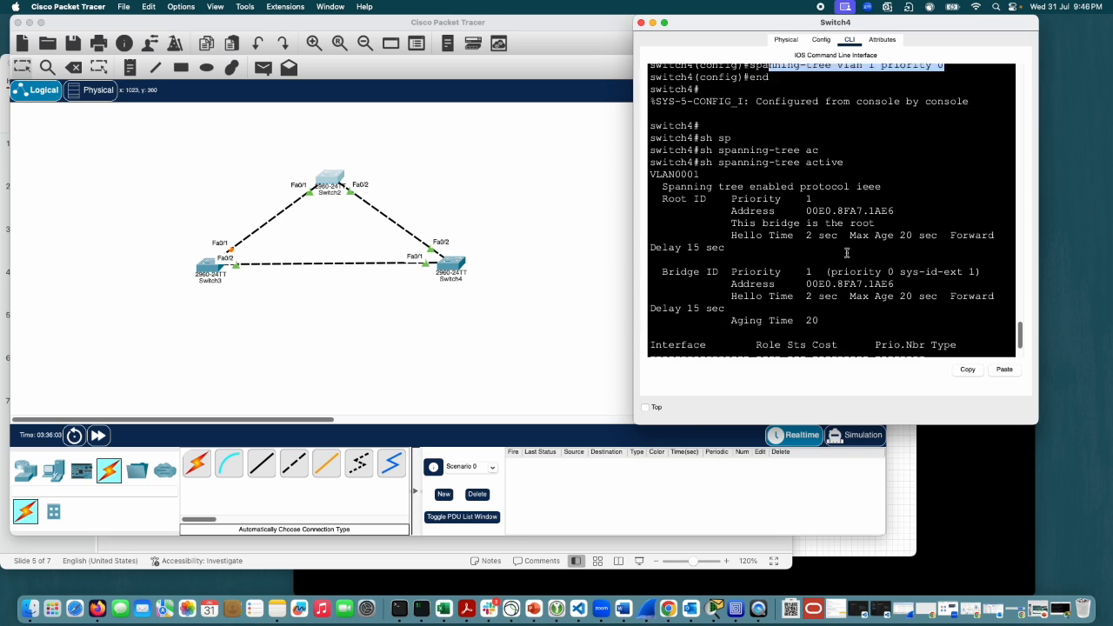
pyautogui.scroll(-4, 826, 200)
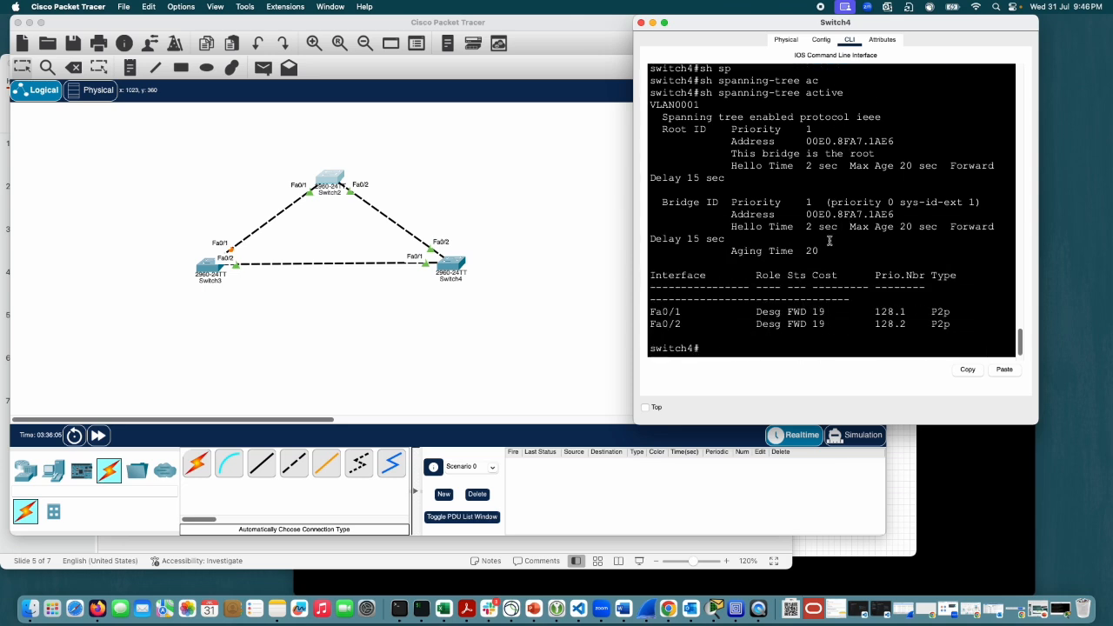
pyautogui.scroll(2, 856, 196)
pyautogui.scroll(2, 862, 190)
pyautogui.moveTo(945, 135)
pyautogui.mouseDown()
pyautogui.moveTo(767, 138)
pyautogui.moveTo(945, 135)
pyautogui.mouseUp()
pyautogui.click(748, 139)
pyautogui.scroll(-4, 876, 261)
# Step: Enter Switch4's global configuration mode and remove the VLAN 1 priority with no spanning-tree vlan 1 priority 0, reusing the earlier command text
pyautogui.write('conf t')
pyautogui.press('Return')
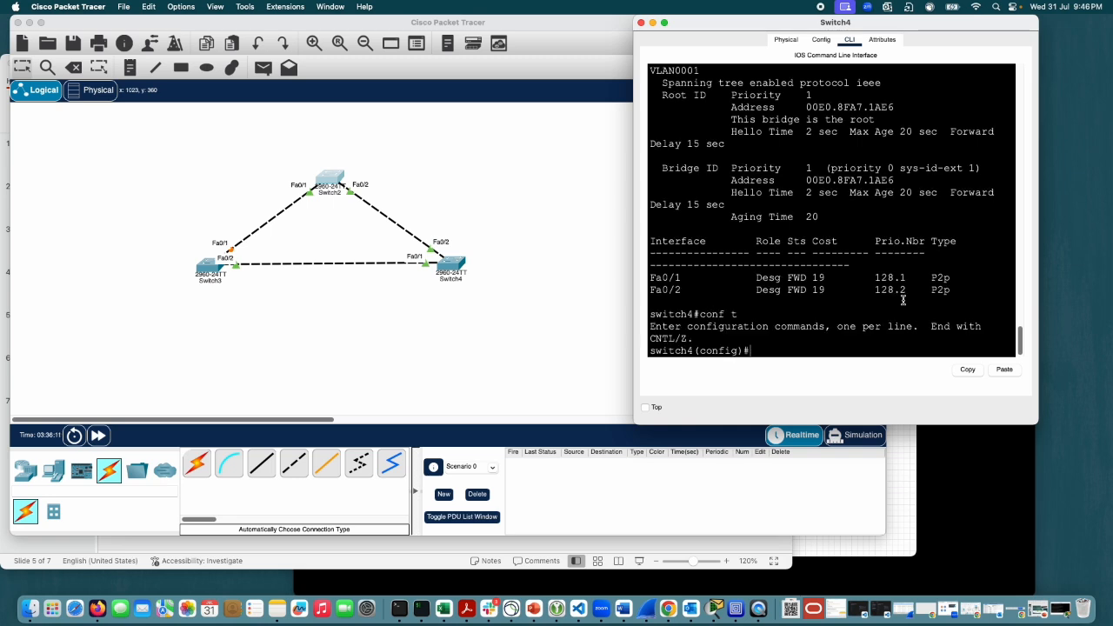
pyautogui.write('no')
pyautogui.scroll(3, 908, 227)
pyautogui.scroll(2, 908, 227)
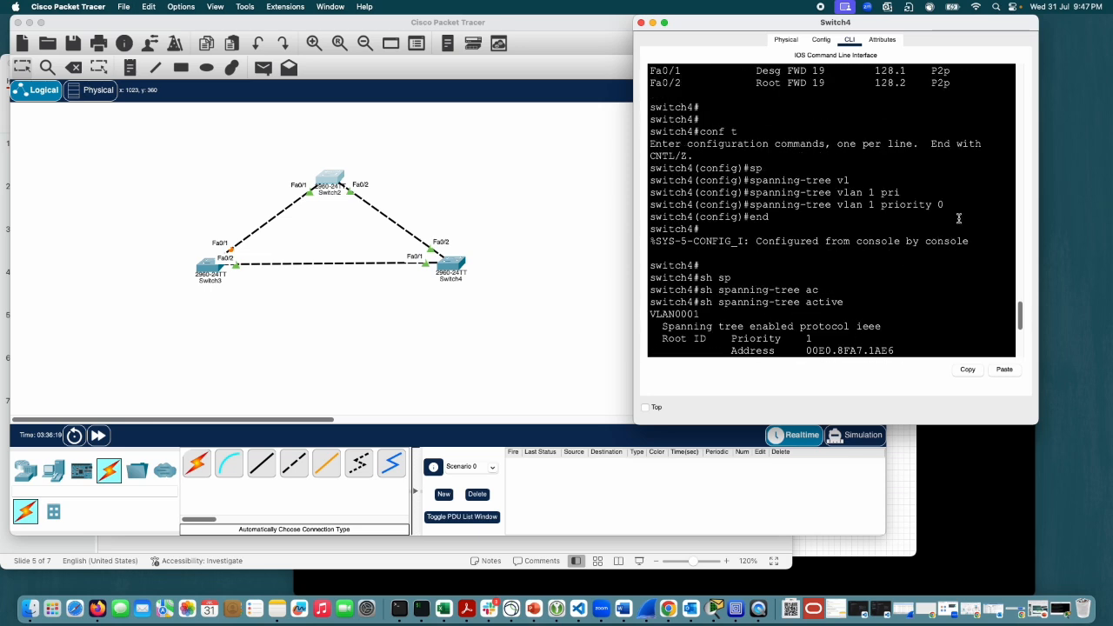
pyautogui.moveTo(944, 204); pyautogui.dragTo(749, 204)
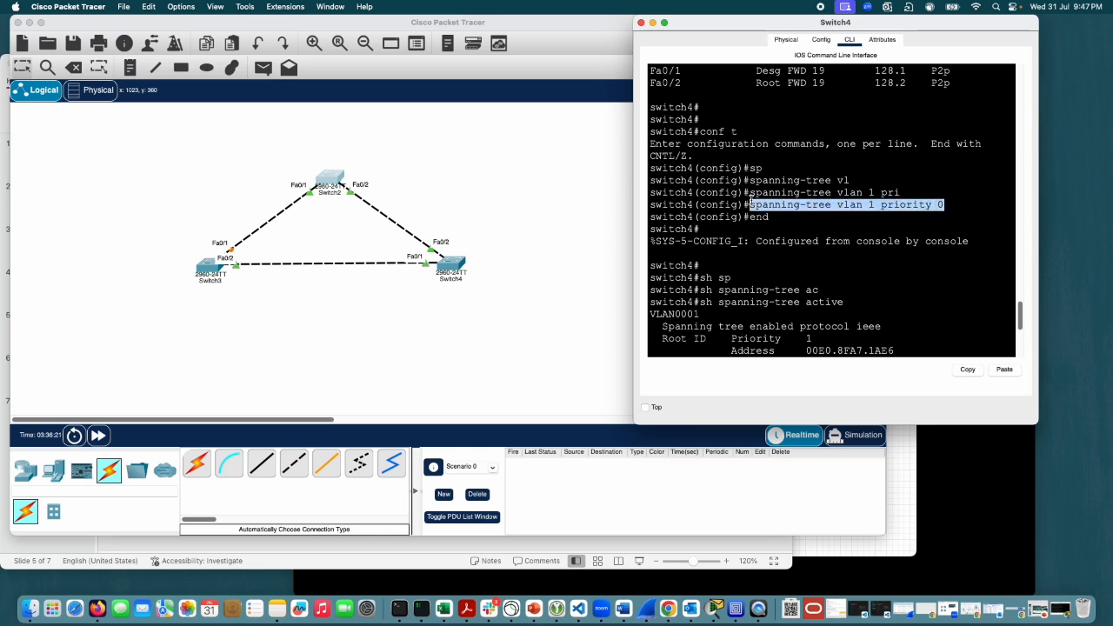
pyautogui.click(970, 371)
pyautogui.click(953, 304)
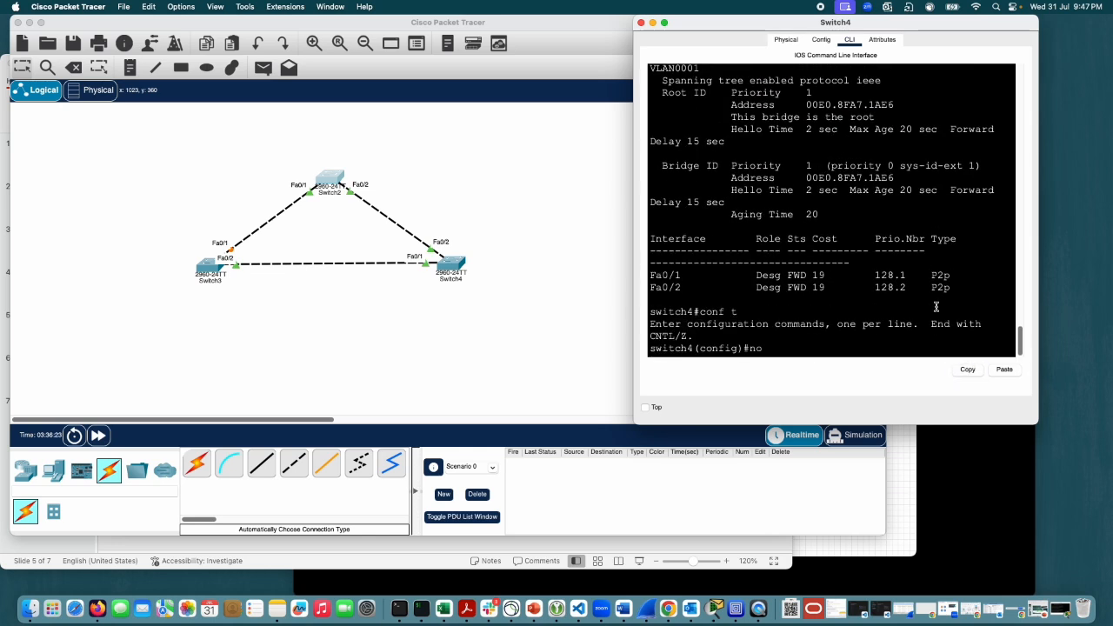
pyautogui.click(1007, 370)
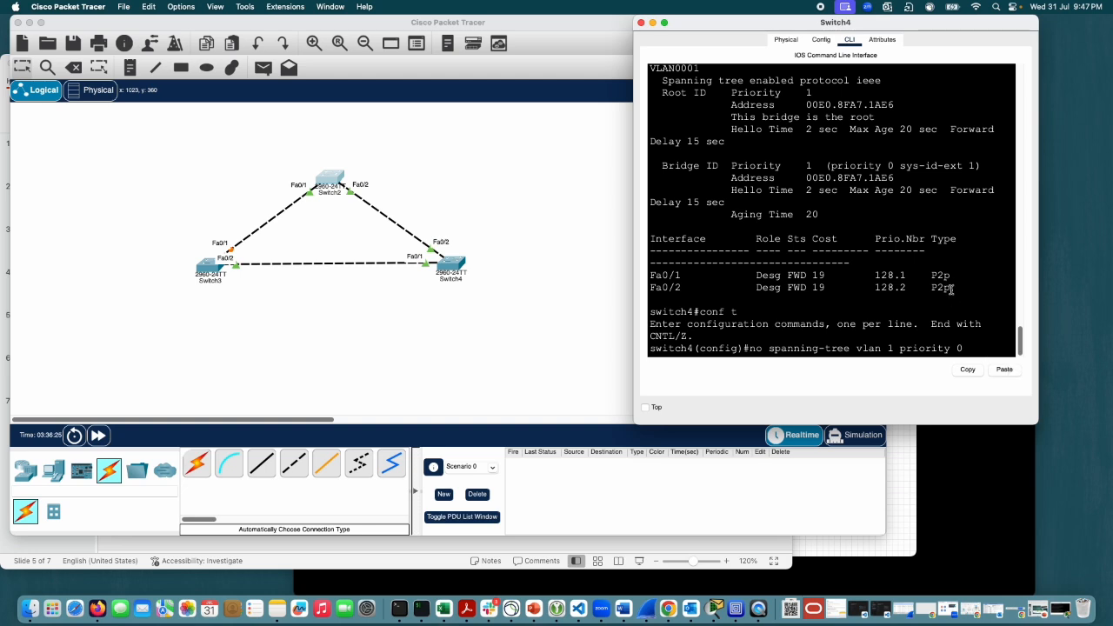
pyautogui.press('Return')
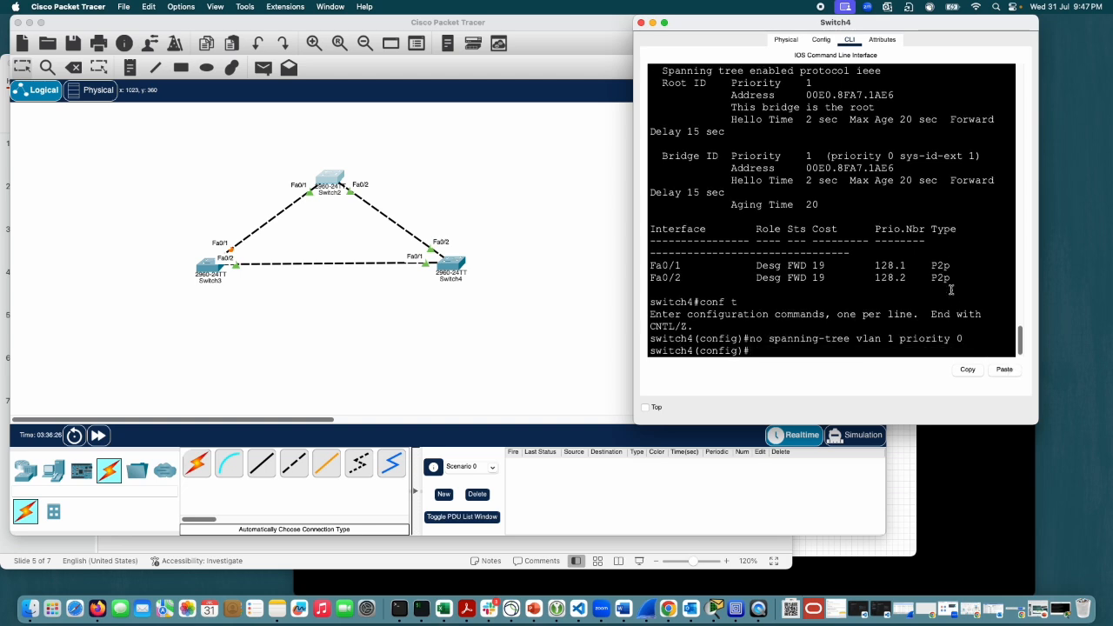
# Step: Leave Switch4's configuration mode with end and get a fresh privileged prompt
pyautogui.write('end')
pyautogui.press('Return')
pyautogui.press('Return')
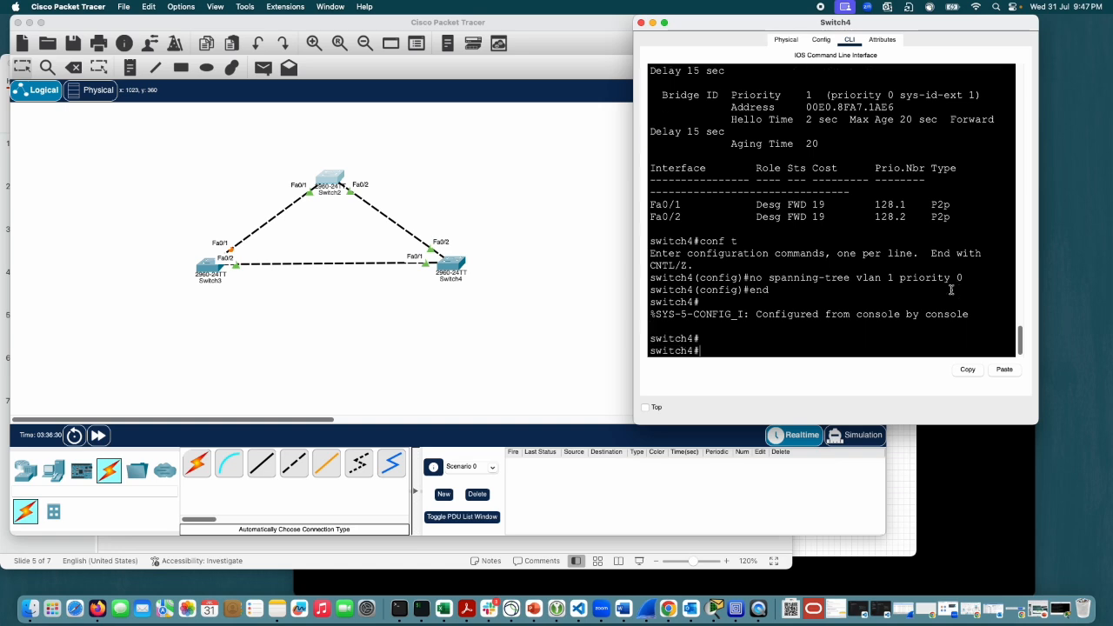
# Step: Run show spanning-tree active on Switch4 to check the spanning tree after the priority removal
pyautogui.write('sho')
pyautogui.press('Tab')
pyautogui.write('sp')
pyautogui.press('Tab')
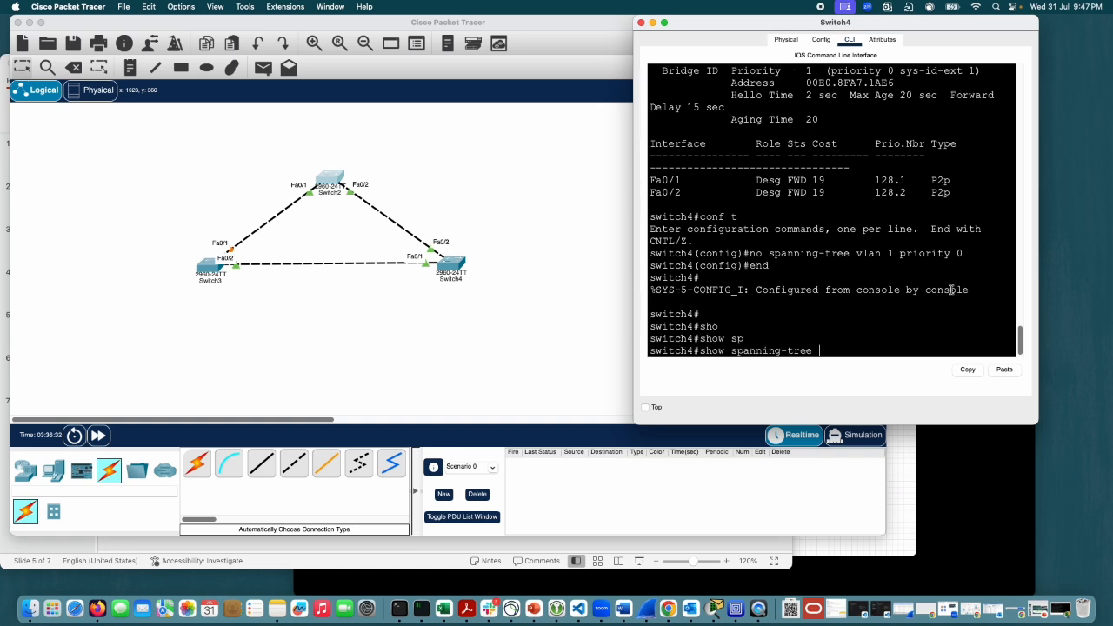
pyautogui.write('ac')
pyautogui.press('Tab')
pyautogui.press('Return')
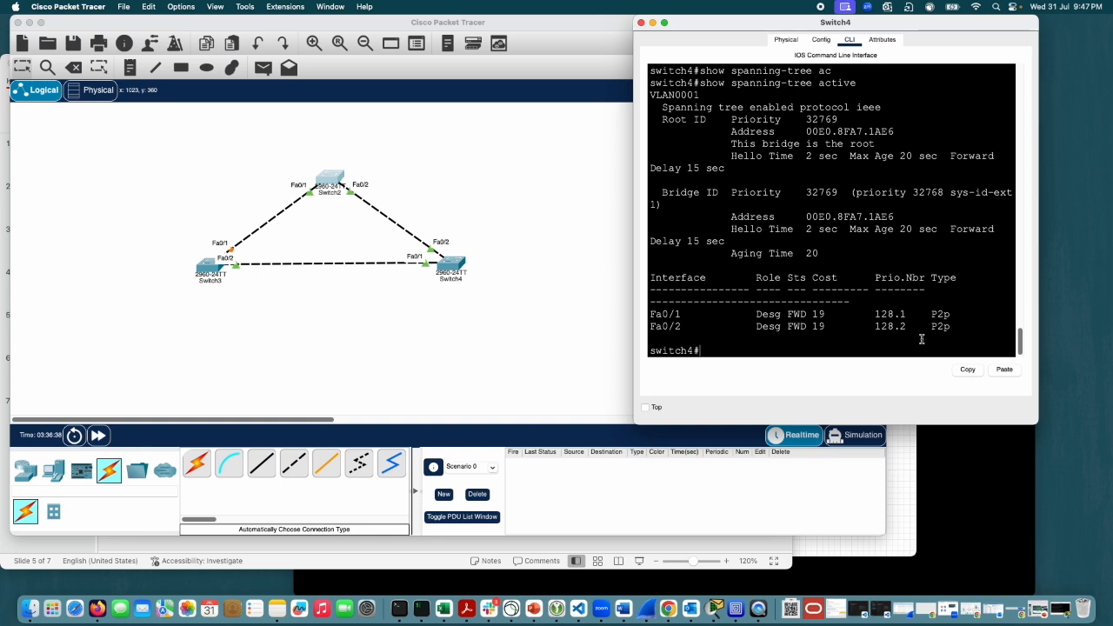
# Step: Repeat show spanning-tree active on Switch4 three more times and examine the roles in the interface table
pyautogui.press('Up')
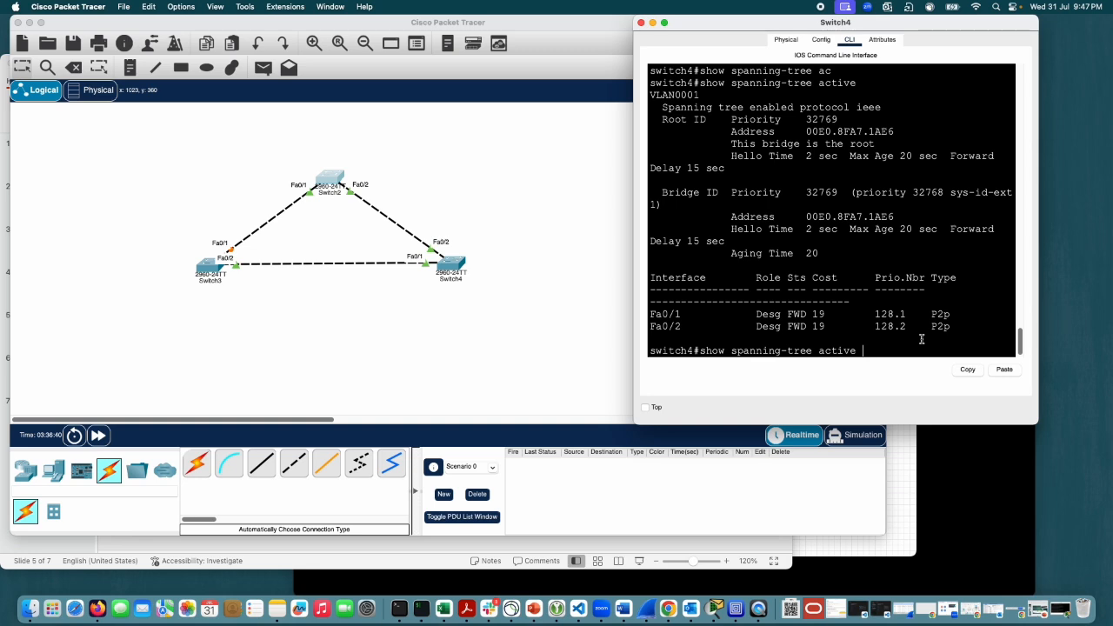
pyautogui.press('Return')
pyautogui.press('Up')
pyautogui.press('Return')
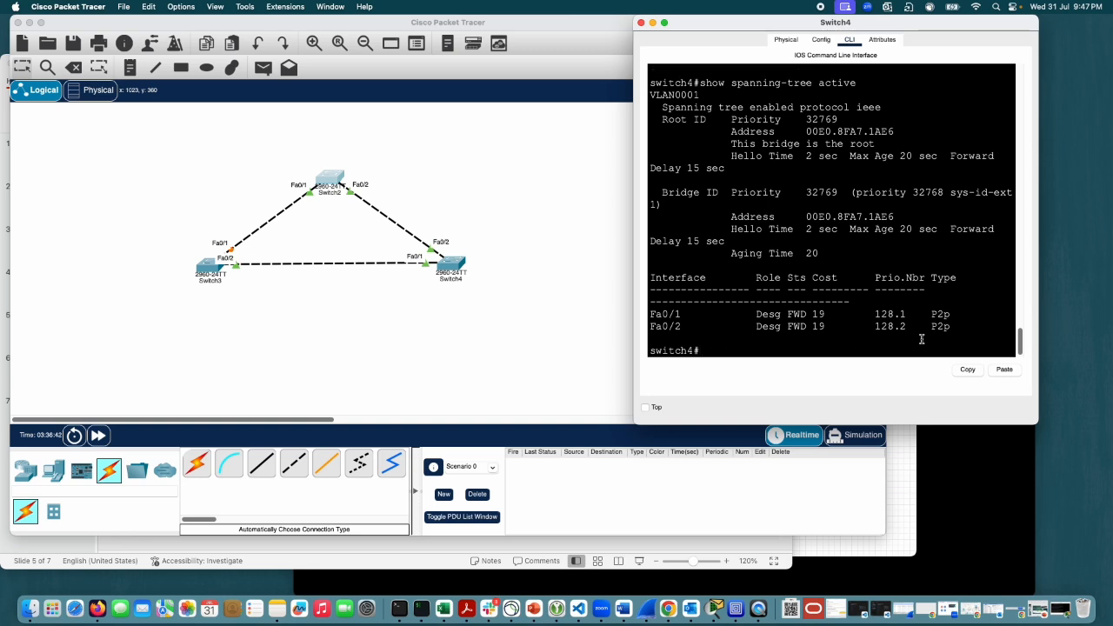
pyautogui.press('Up')
pyautogui.press('Down')
pyautogui.press('Up')
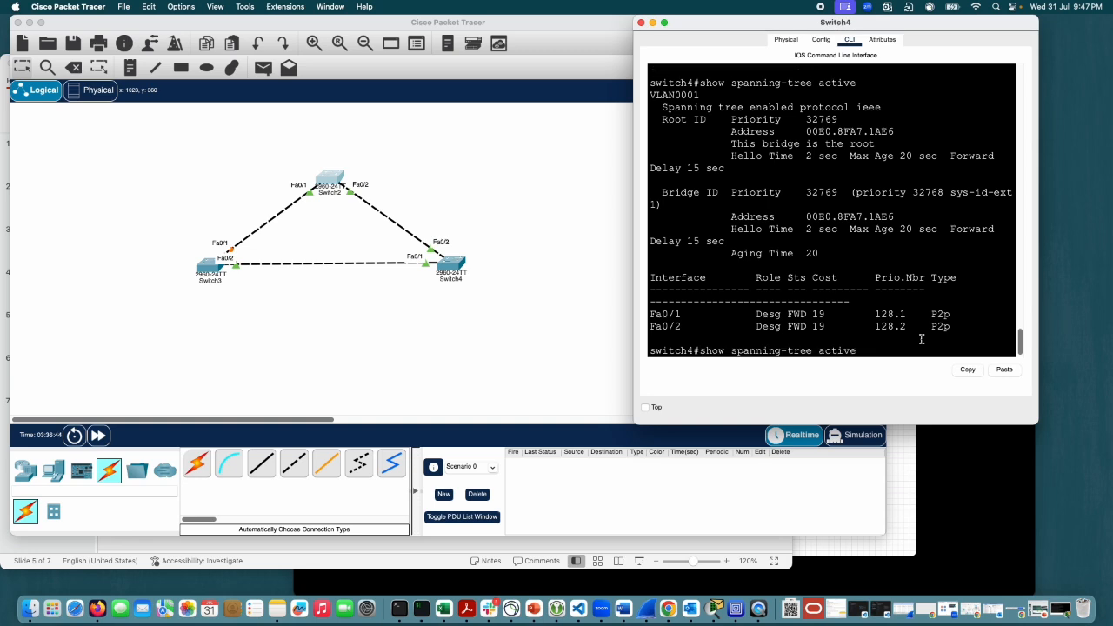
pyautogui.press('Return')
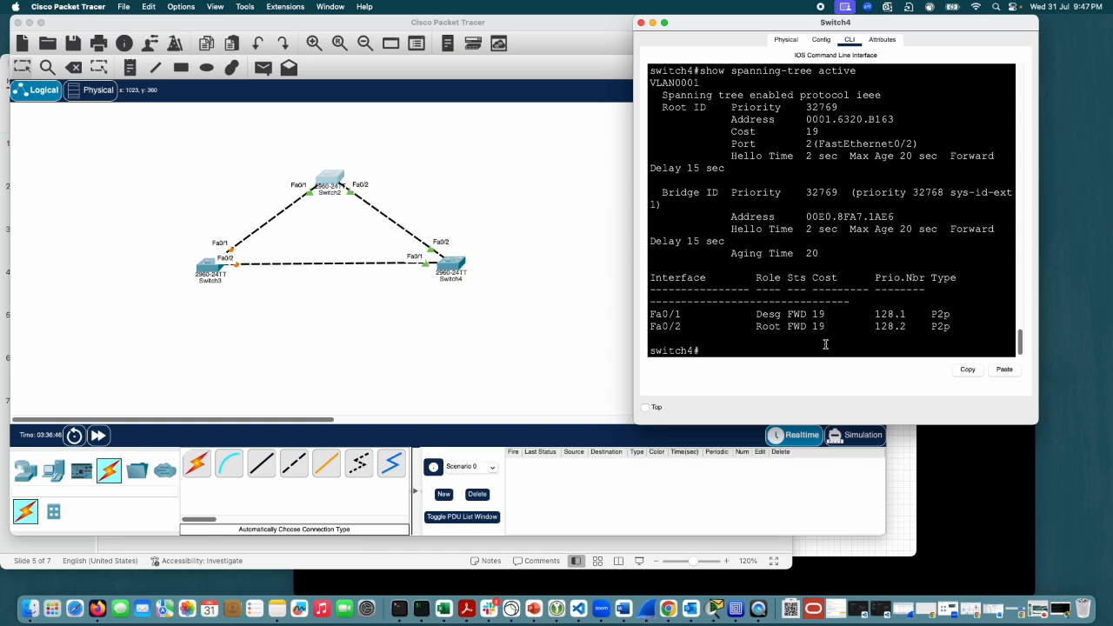
pyautogui.moveTo(950, 327); pyautogui.dragTo(645, 280)
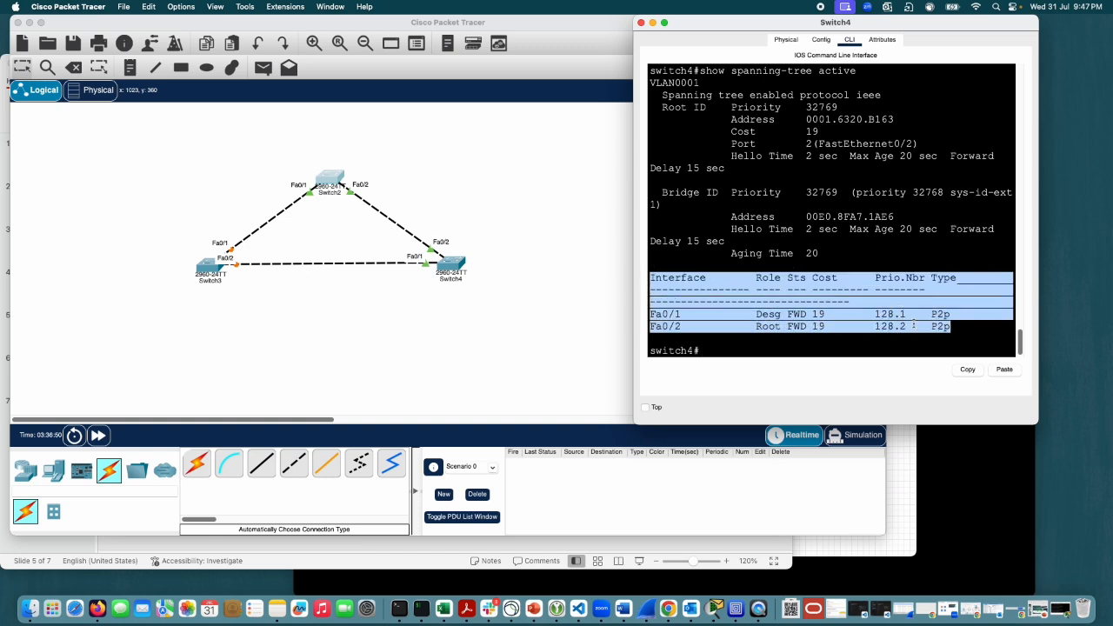
pyautogui.click(911, 326)
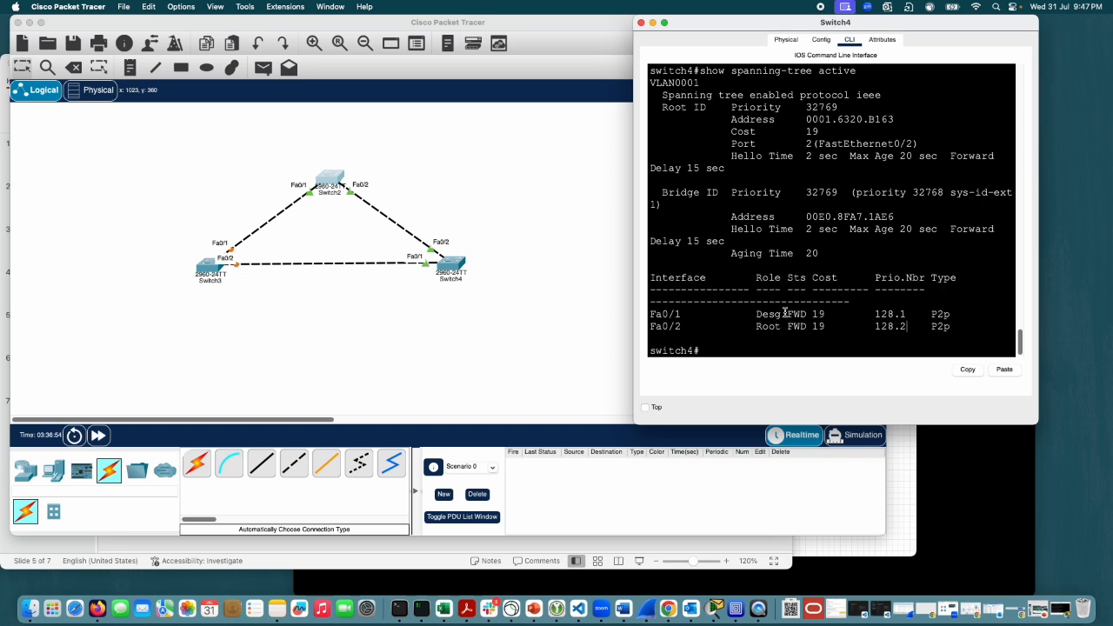
# Step: Open Switch2's command line, place its window over Switch4's, widen it and bring up a fresh prompt
pyautogui.click(330, 180)
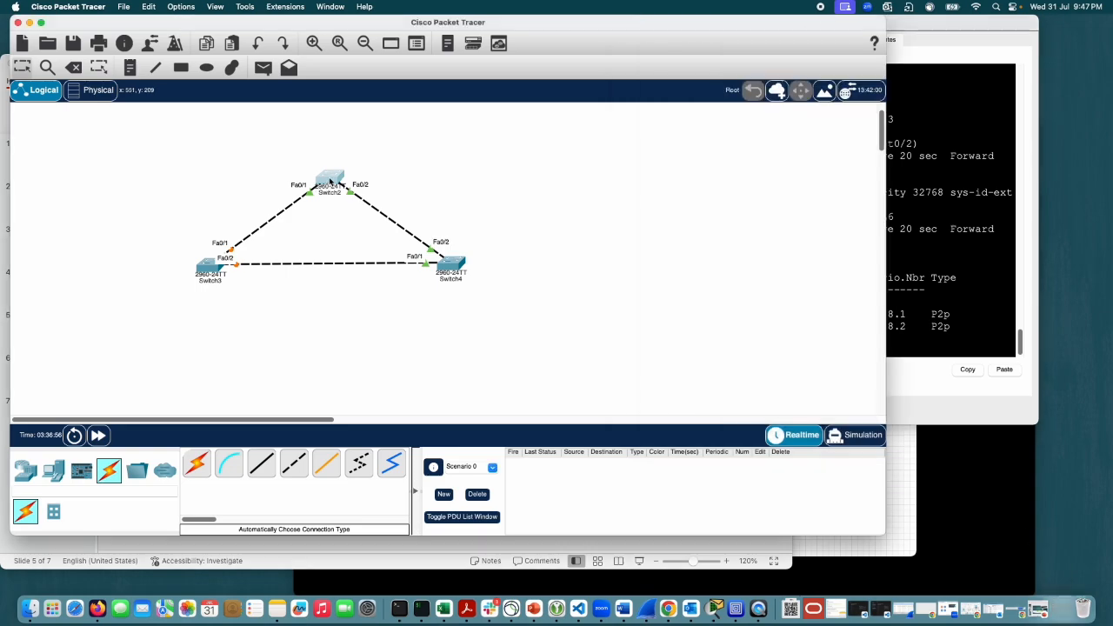
pyautogui.click(330, 180)
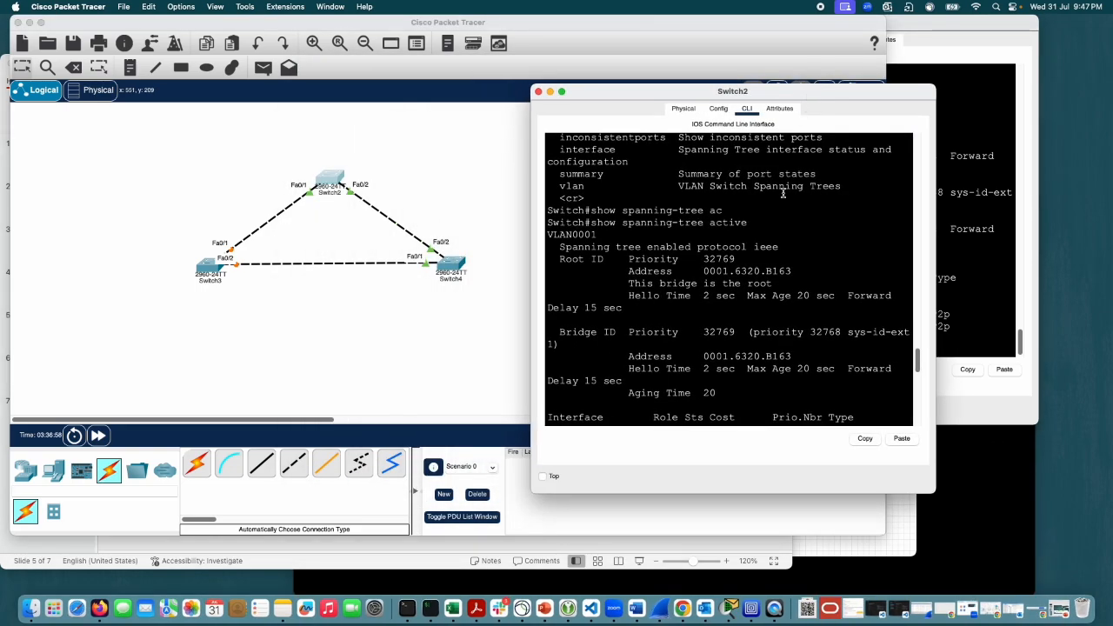
pyautogui.moveTo(803, 87); pyautogui.dragTo(872, 19)
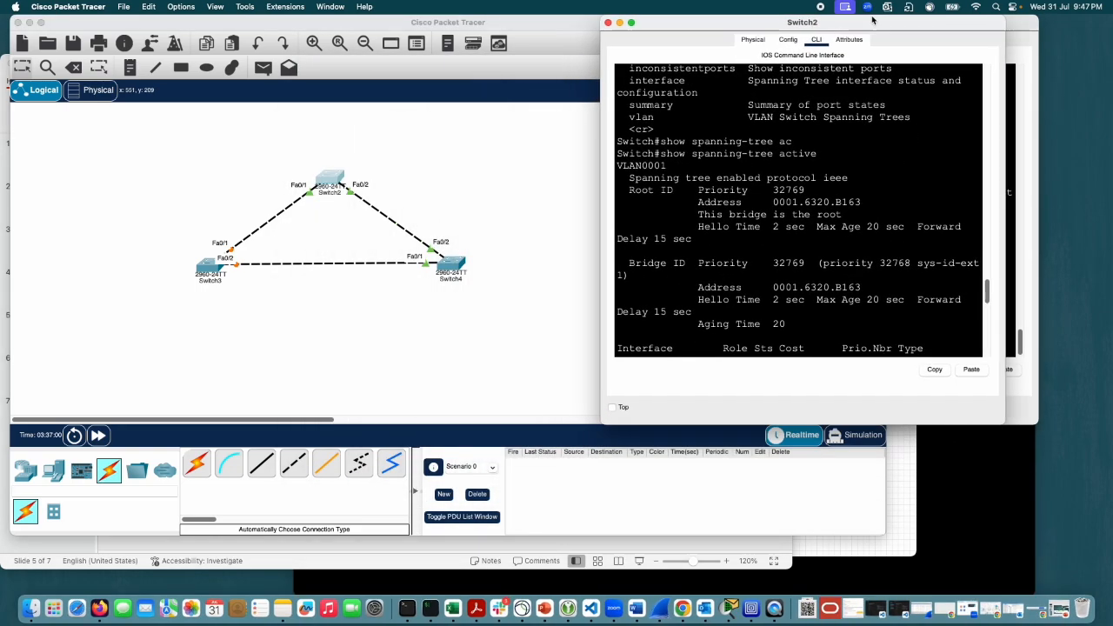
pyautogui.moveTo(601, 215); pyautogui.dragTo(513, 204)
pyautogui.press('Return')
pyautogui.press('Return')
pyautogui.press('Return')
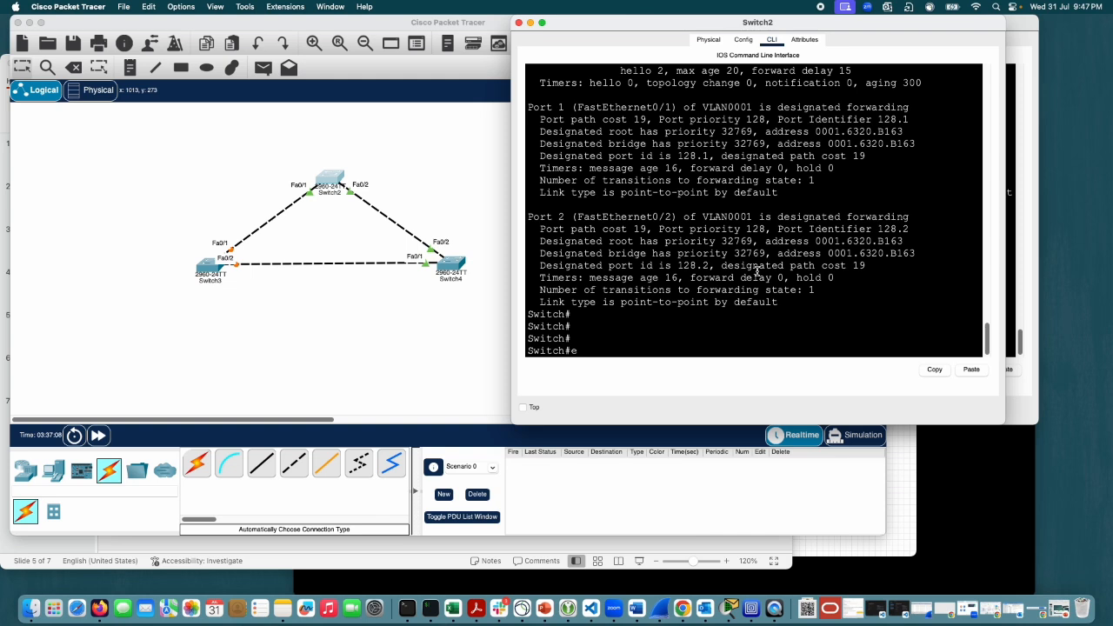
# Step: Enter global configuration mode on Switch2 with conf t and set its hostname to switch2
pyautogui.write('conf ')
pyautogui.write('t')
pyautogui.press('Return')
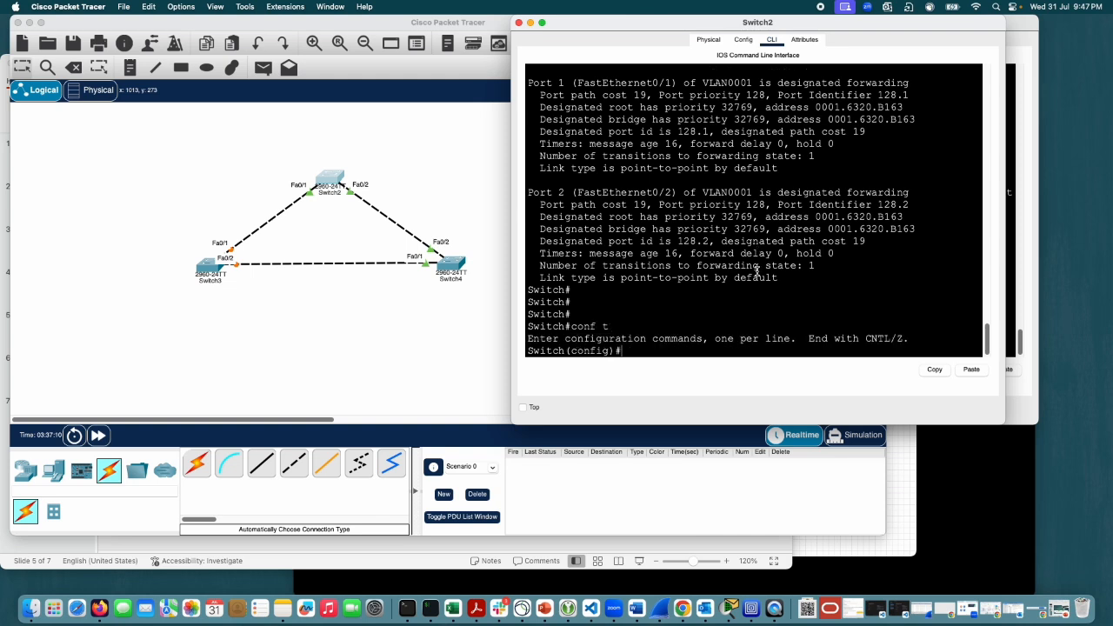
pyautogui.write('host')
pyautogui.press('Tab')
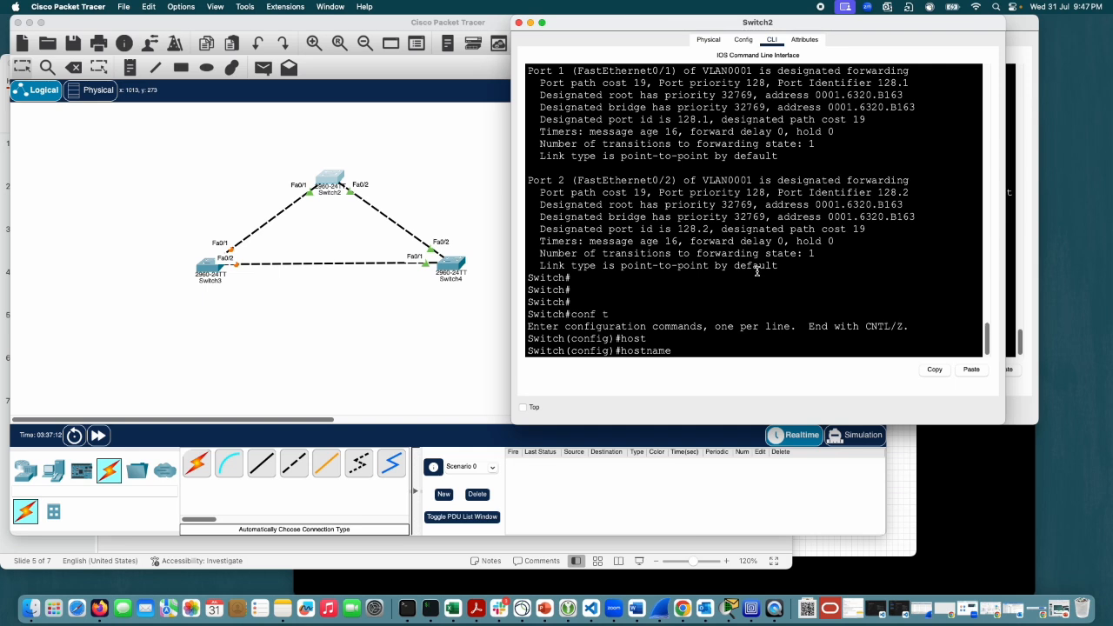
pyautogui.write('switch2')
pyautogui.press('Return')
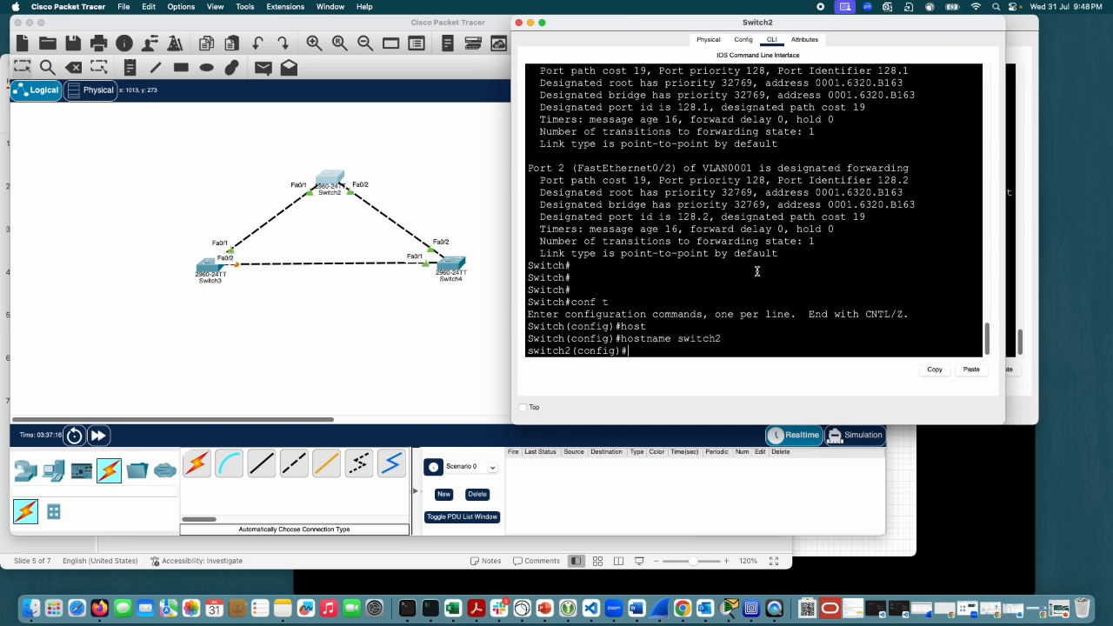
pyautogui.write('sp')
pyautogui.press('Tab')
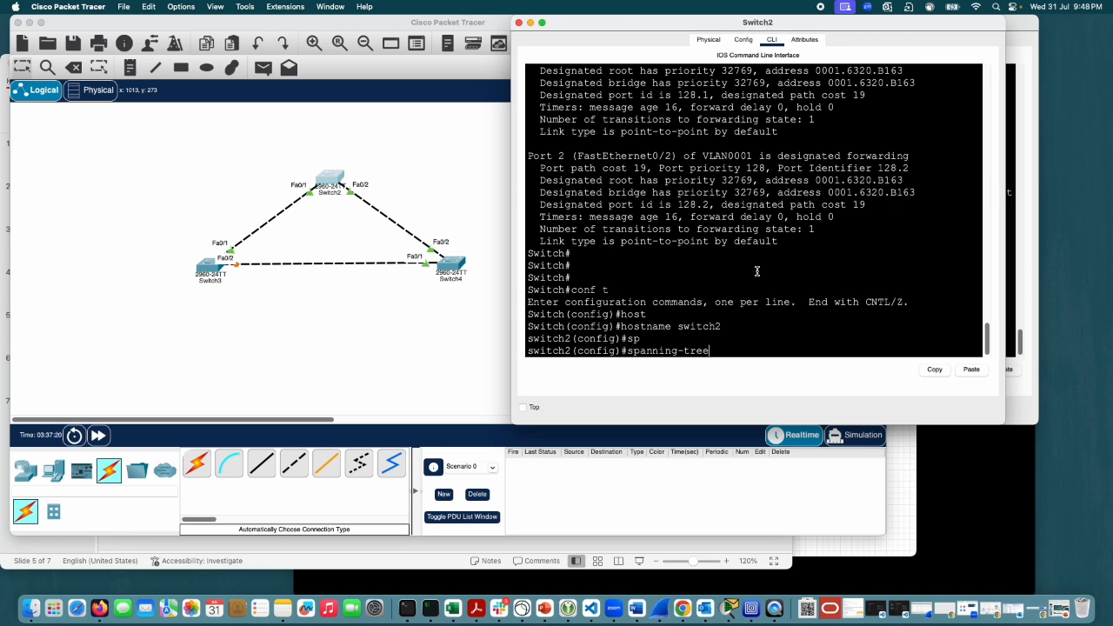
pyautogui.press('BackSpace')
pyautogui.press('BackSpace')
pyautogui.press('BackSpace')
pyautogui.press('BackSpace')
pyautogui.press('BackSpace')
pyautogui.press('BackSpace')
pyautogui.press('BackSpace')
pyautogui.press('BackSpace')
pyautogui.press('BackSpace')
pyautogui.press('BackSpace')
pyautogui.press('BackSpace')
pyautogui.press('BackSpace')
pyautogui.press('BackSpace')
# Step: Enter interface configuration mode for Fa0/2 on Switch2 with int fa0/2 and list the available spanning-tree options
pyautogui.write('int fa0/2')
pyautogui.press('Return')
pyautogui.write('sp')
pyautogui.press('Tab')
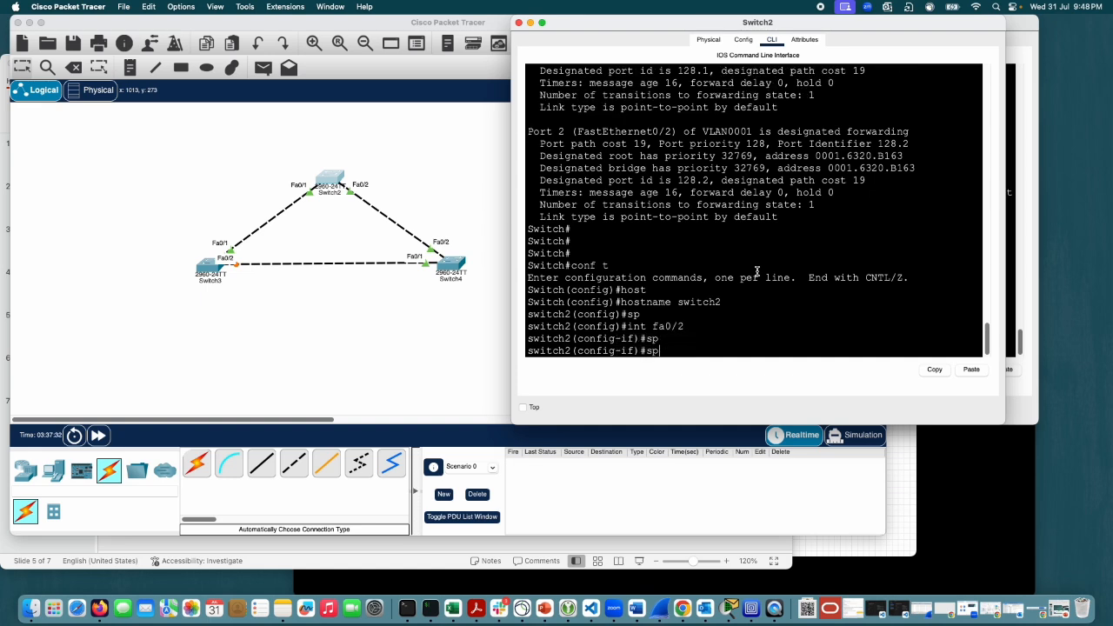
pyautogui.write('ann')
pyautogui.press('Tab')
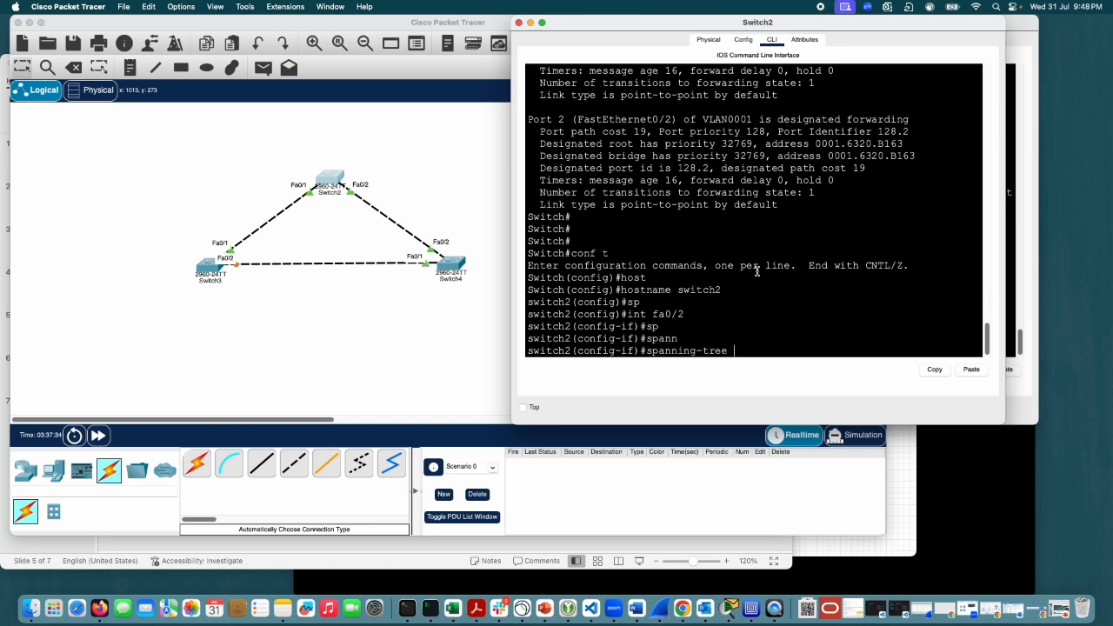
pyautogui.write('?')
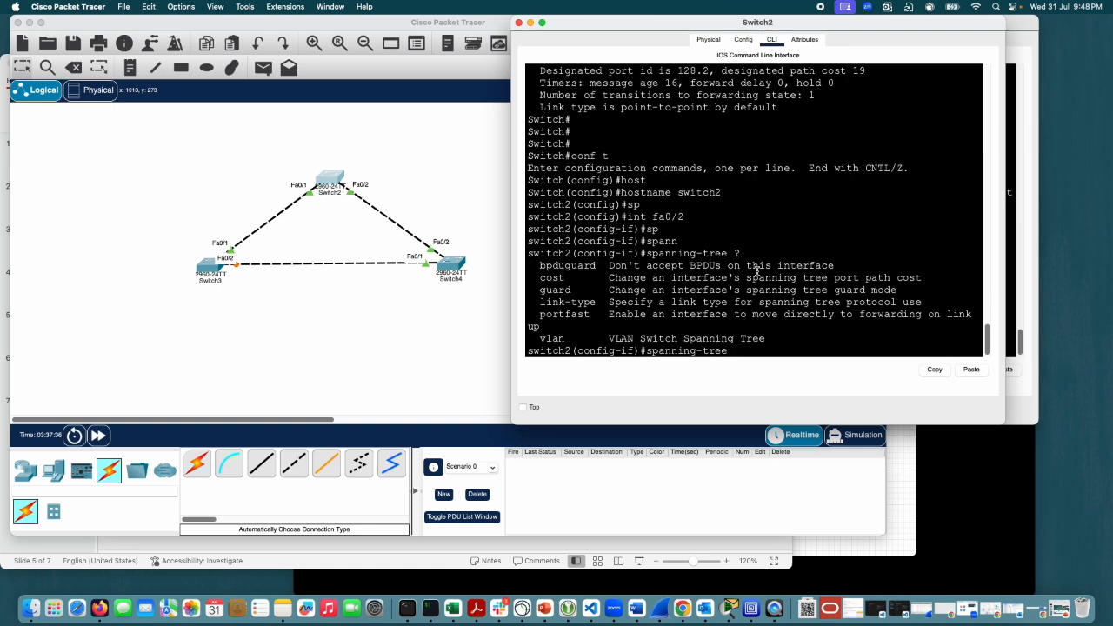
pyautogui.write('guard ?')
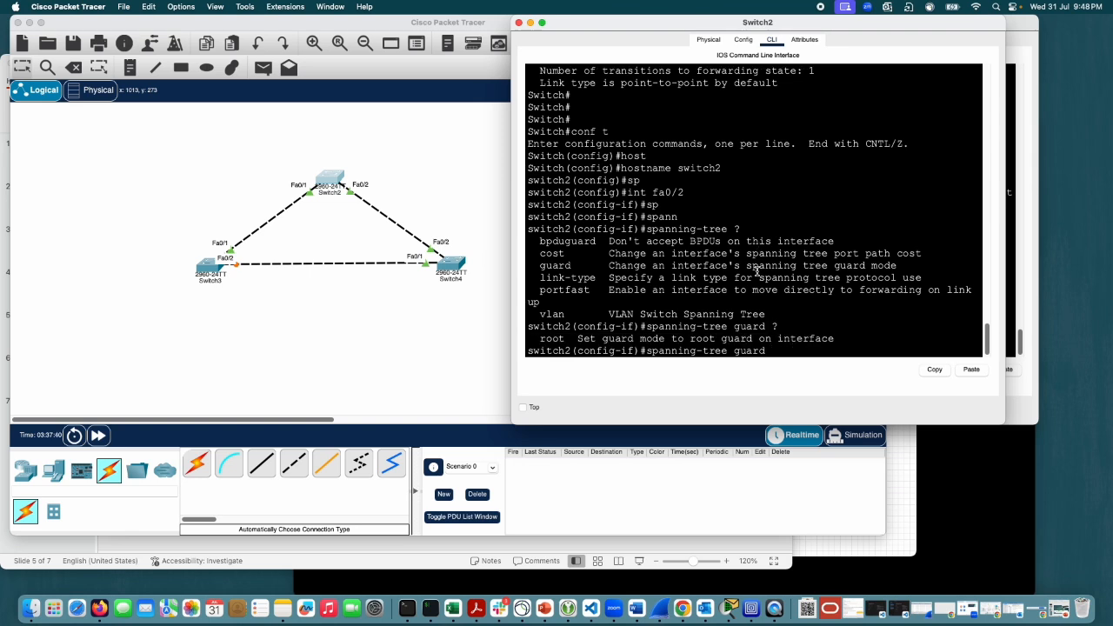
pyautogui.write('root')
# Step: List the guard modes, apply spanning-tree guard root to Switch2's Fa0/2 and exit interface configuration mode
pyautogui.press('Return')
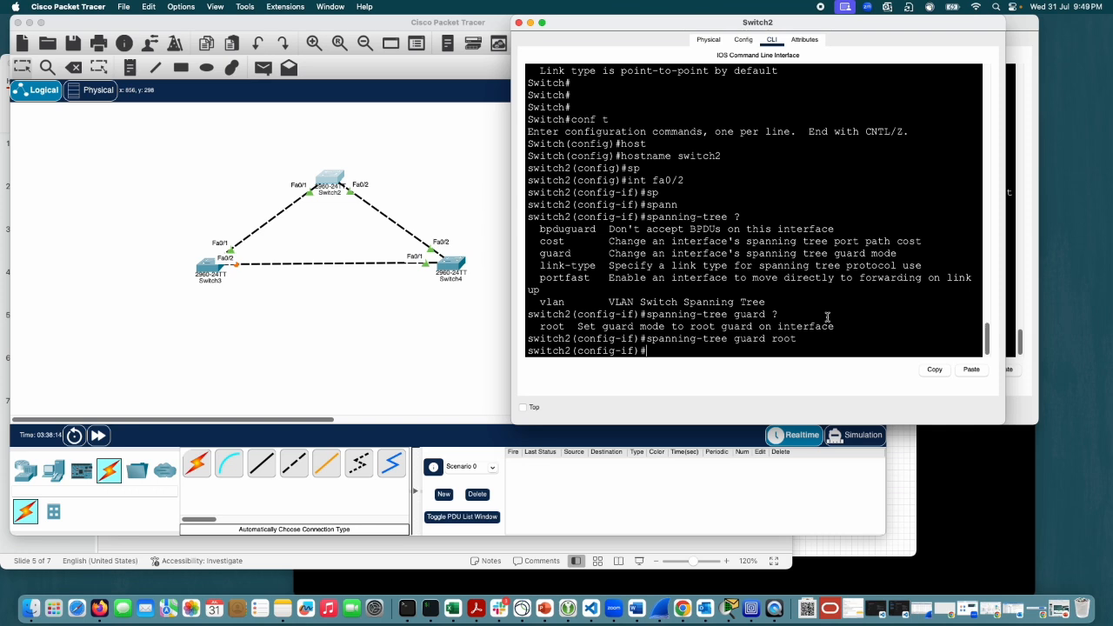
pyautogui.write('exit')
pyautogui.press('Return')
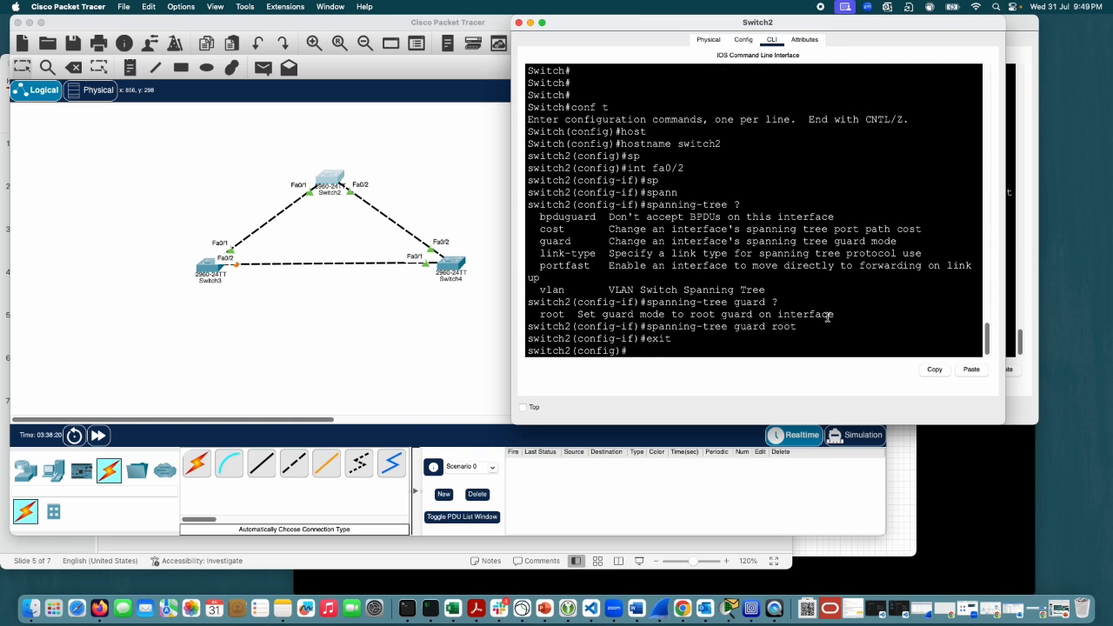
# Step: Apply spanning-tree guard root to Switch2's Fa0/1 and end the configuration session
pyautogui.press('Up')
pyautogui.press('Up')
pyautogui.press('Up')
pyautogui.press('BackSpace')
pyautogui.write('1')
pyautogui.press('Return')
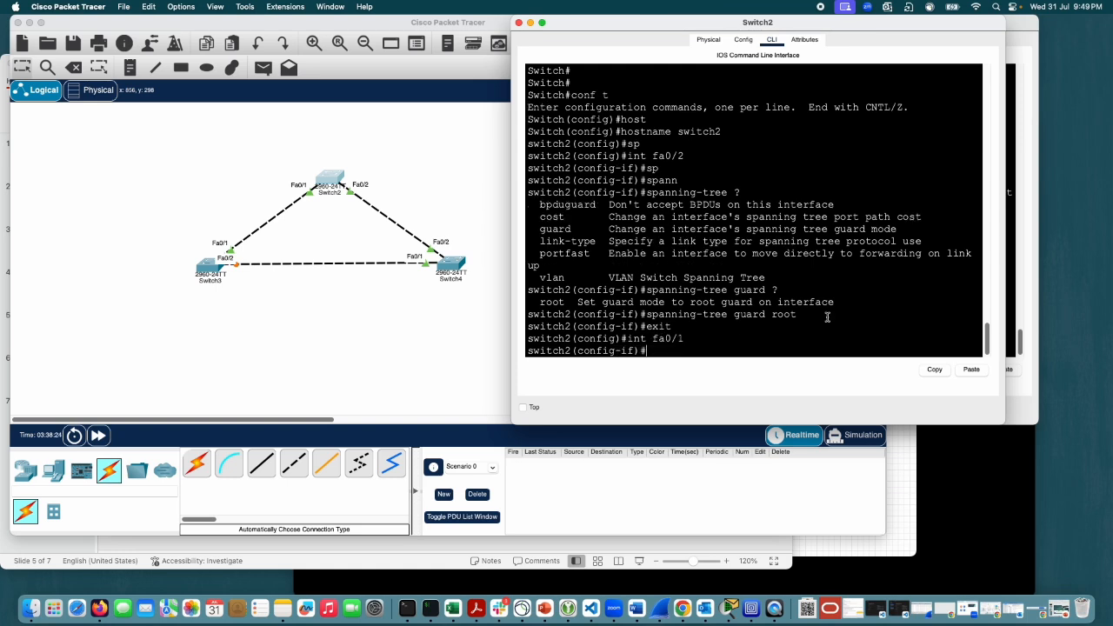
pyautogui.write('sp')
pyautogui.press('Tab')
pyautogui.write('an')
pyautogui.press('Tab')
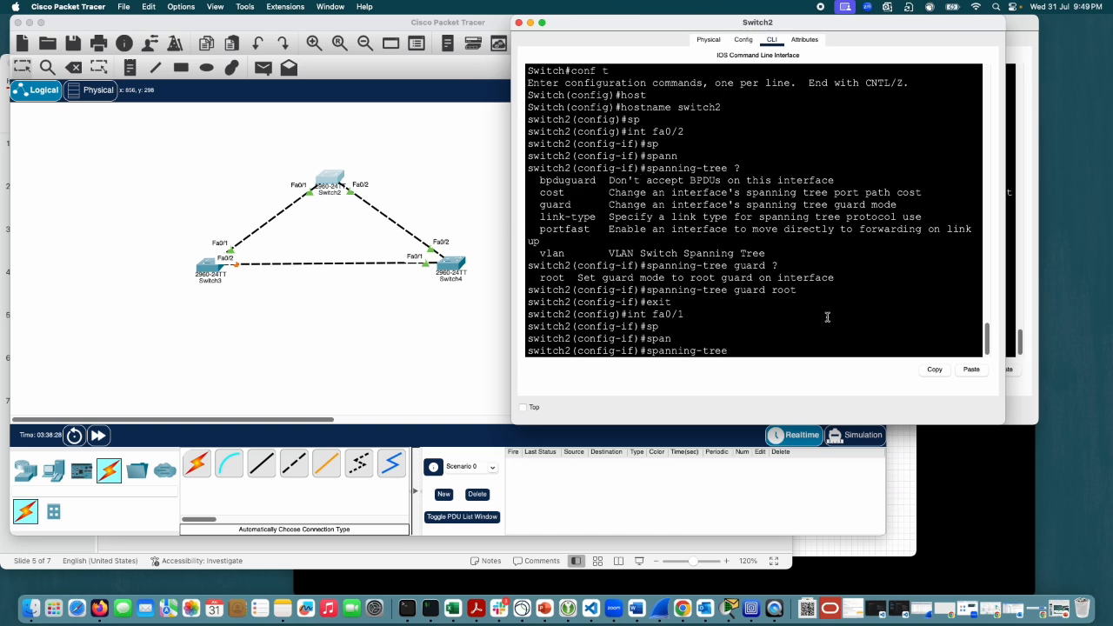
pyautogui.write('gua')
pyautogui.press('Tab')
pyautogui.write('root')
pyautogui.press('Return')
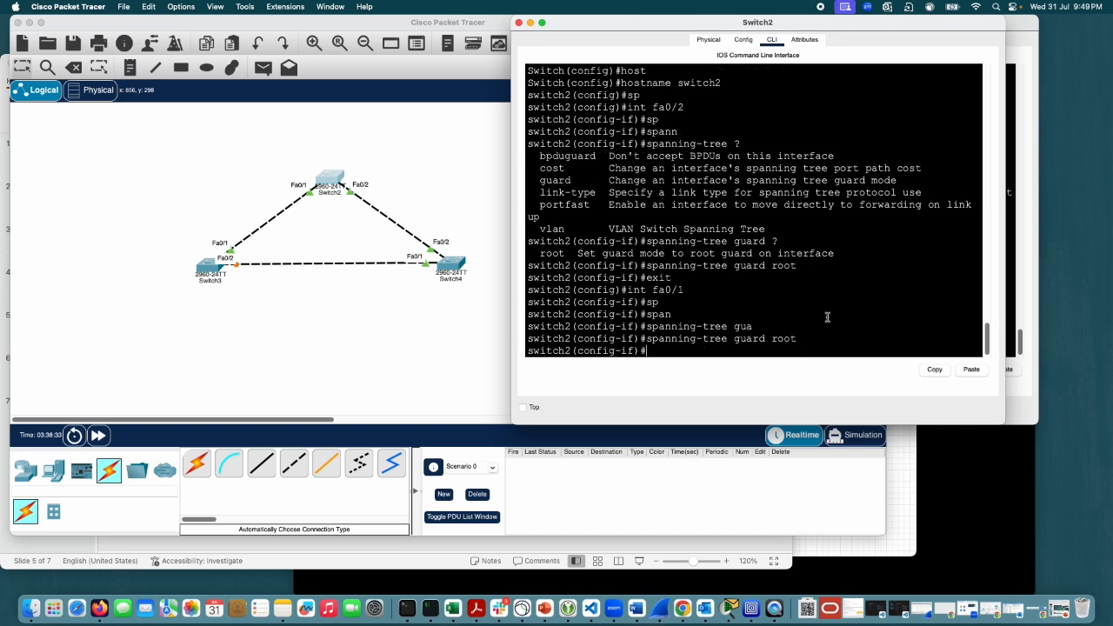
pyautogui.write('end')
pyautogui.press('Return')
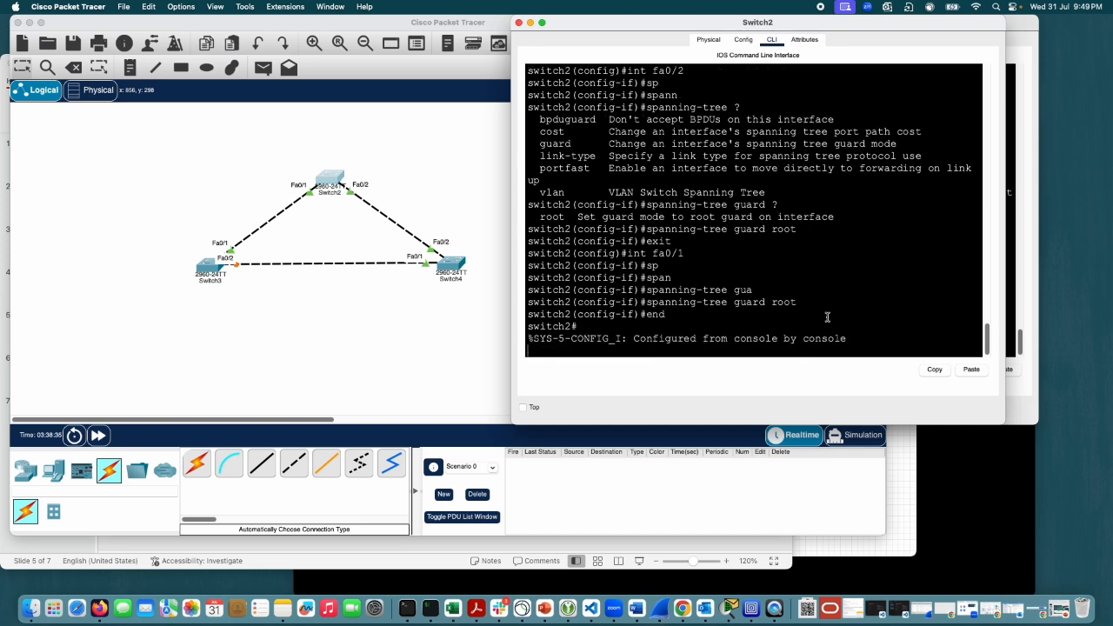
# Step: Run show spanning-tree active twice on Switch2 to check the port roles and states with root guard configured
pyautogui.press('Return')
pyautogui.press('Return')
pyautogui.write('sh')
pyautogui.press('Tab')
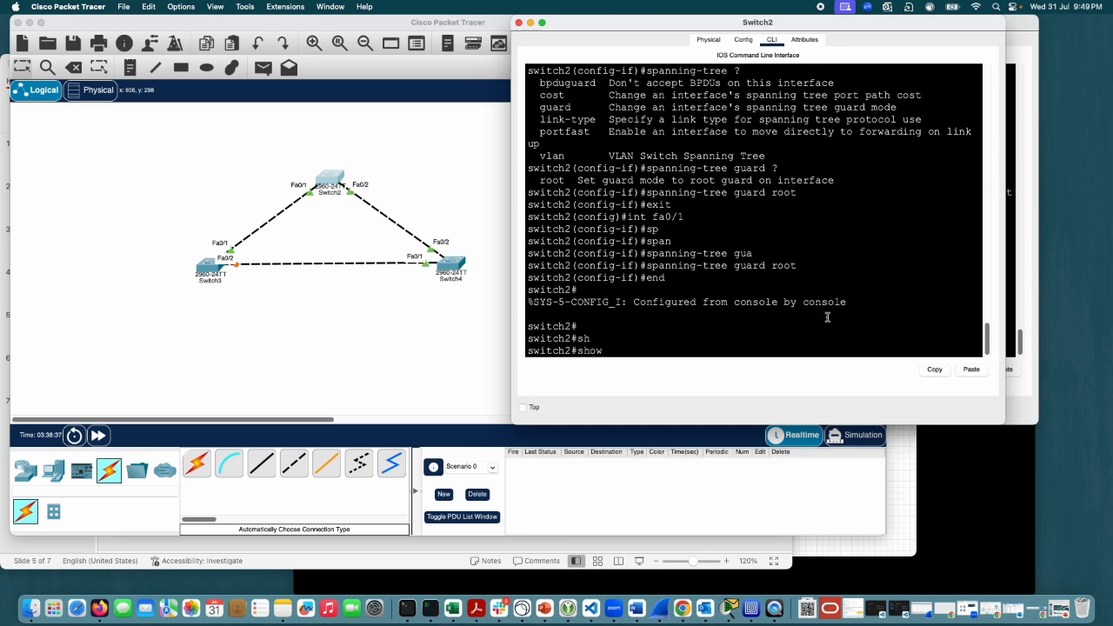
pyautogui.write('sp')
pyautogui.press('Tab')
pyautogui.write('ac')
pyautogui.press('Tab')
pyautogui.press('Return')
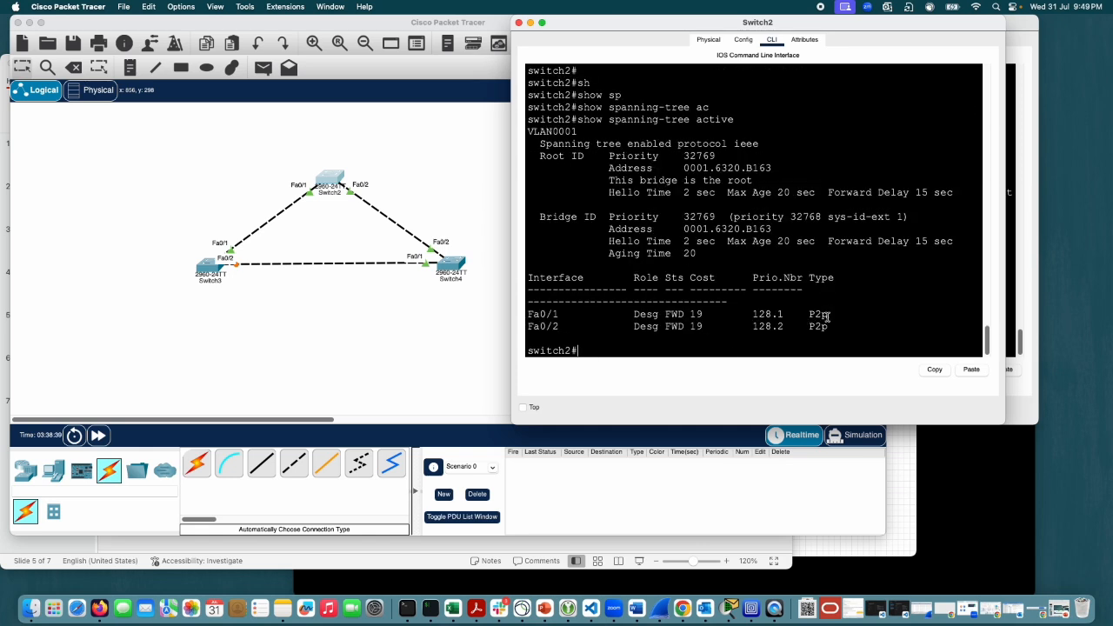
pyautogui.press('Up')
pyautogui.press('Return')
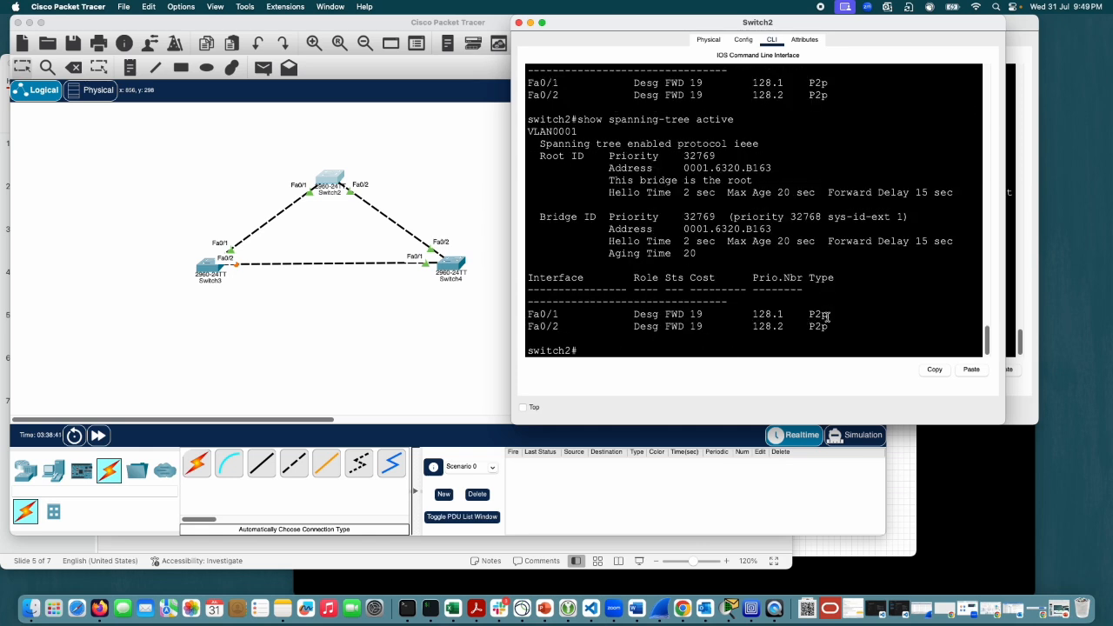
# Step: Run show spanning-tree detail on Switch2 and read through the Fa0/1 and Fa0/2 port details
pyautogui.press('Up')
pyautogui.press('BackSpace')
pyautogui.press('BackSpace')
pyautogui.press('BackSpace')
pyautogui.press('BackSpace')
pyautogui.press('BackSpace')
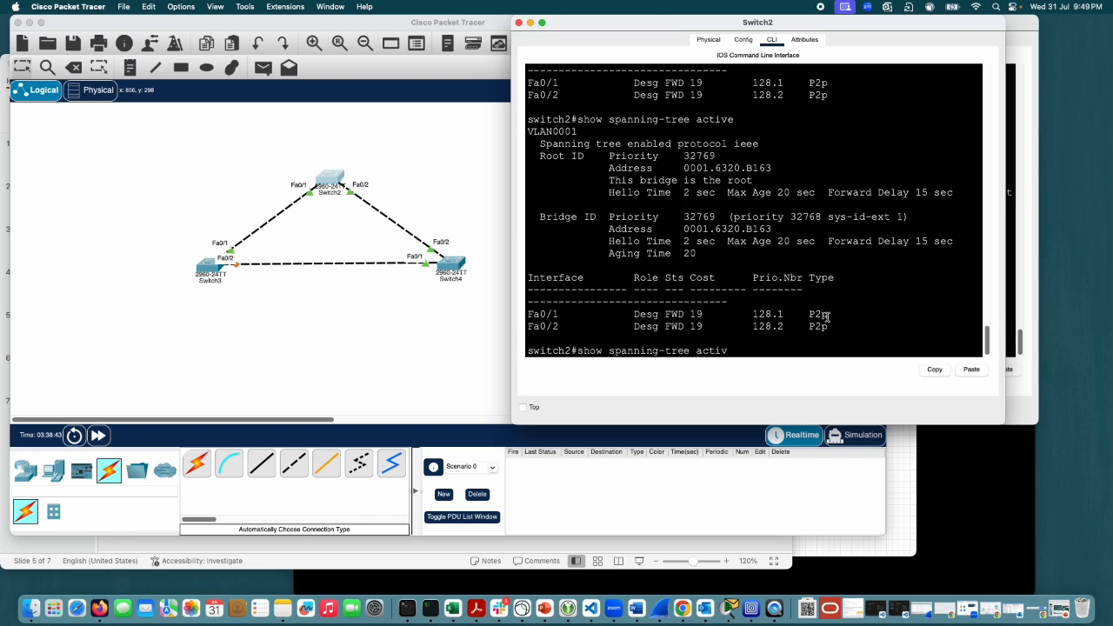
pyautogui.write('det')
pyautogui.press('Tab')
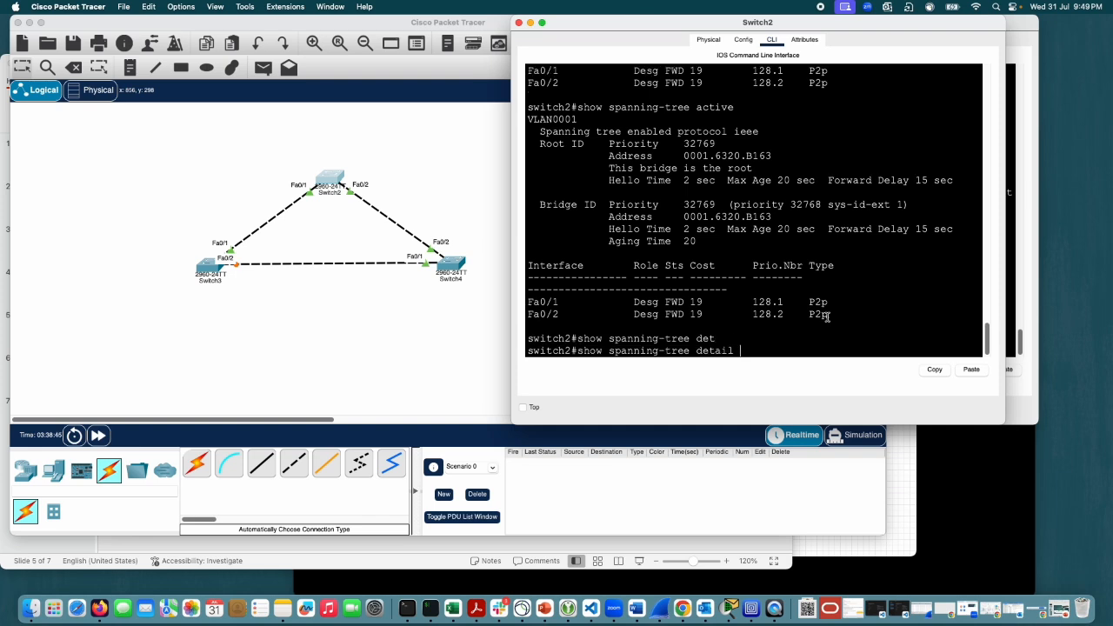
pyautogui.press('Return')
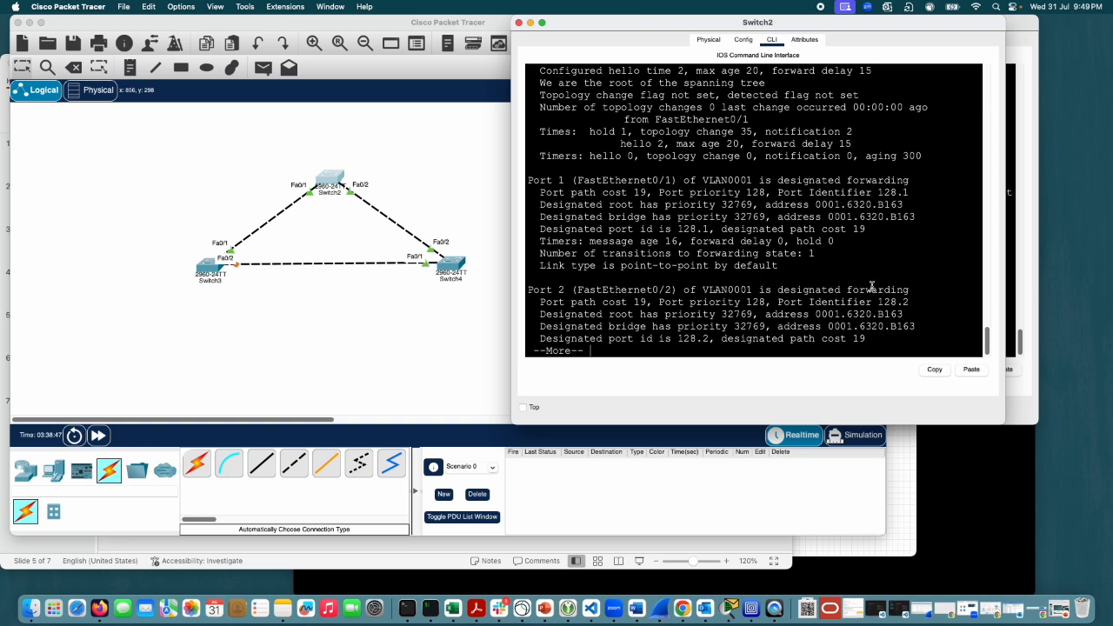
pyautogui.scroll(2, 860, 248)
pyautogui.scroll(-3, 859, 242)
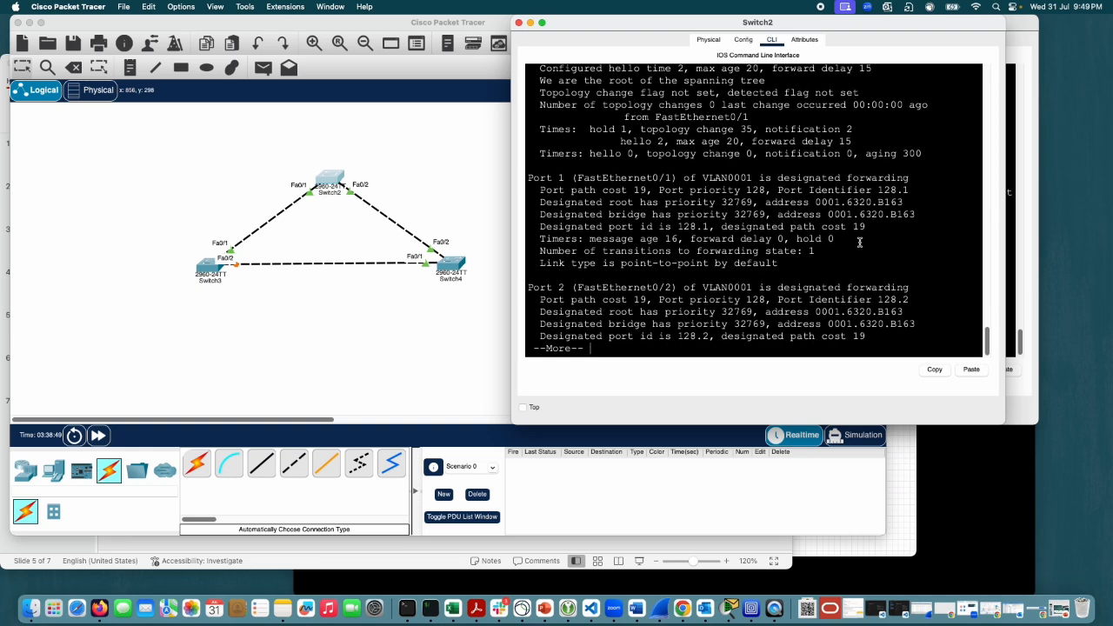
pyautogui.scroll(1, 859, 242)
pyautogui.scroll(-1, 859, 243)
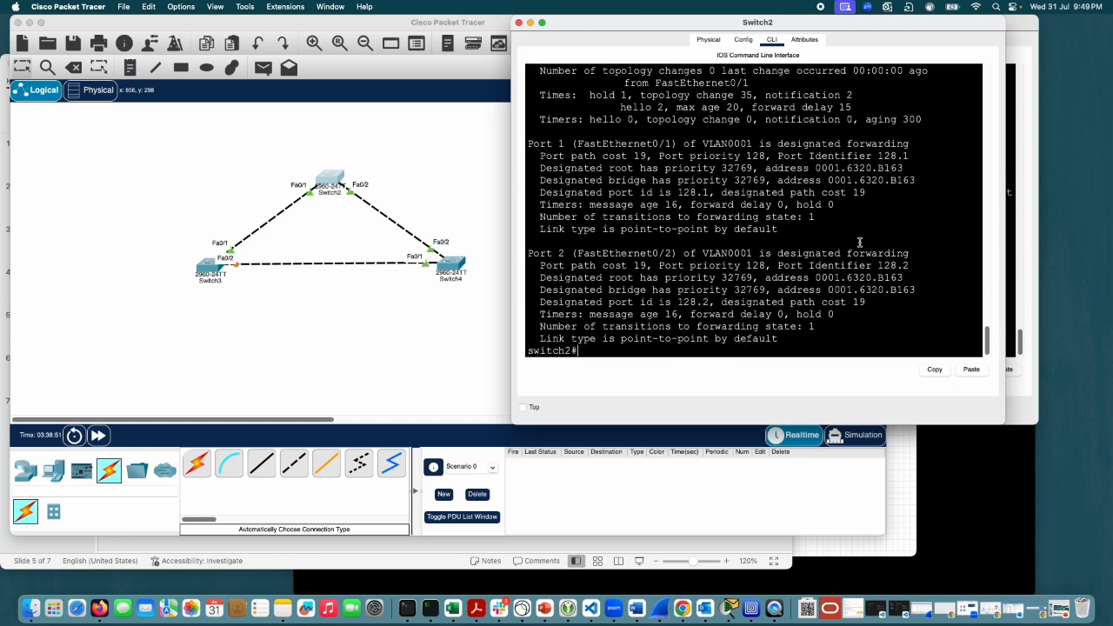
pyautogui.scroll(1, 859, 242)
pyautogui.scroll(-1, 859, 242)
# Step: Repeat show spanning-tree detail on Switch2 several times, paging to the end of each output
pyautogui.press('Up')
pyautogui.press('Return')
pyautogui.press('space')
pyautogui.press('Up')
pyautogui.press('Return')
pyautogui.press('space')
pyautogui.press('Up')
pyautogui.press('Return')
pyautogui.press('space')
pyautogui.press('Up')
pyautogui.press('Return')
pyautogui.press('space')
pyautogui.press('Up')
pyautogui.press('Return')
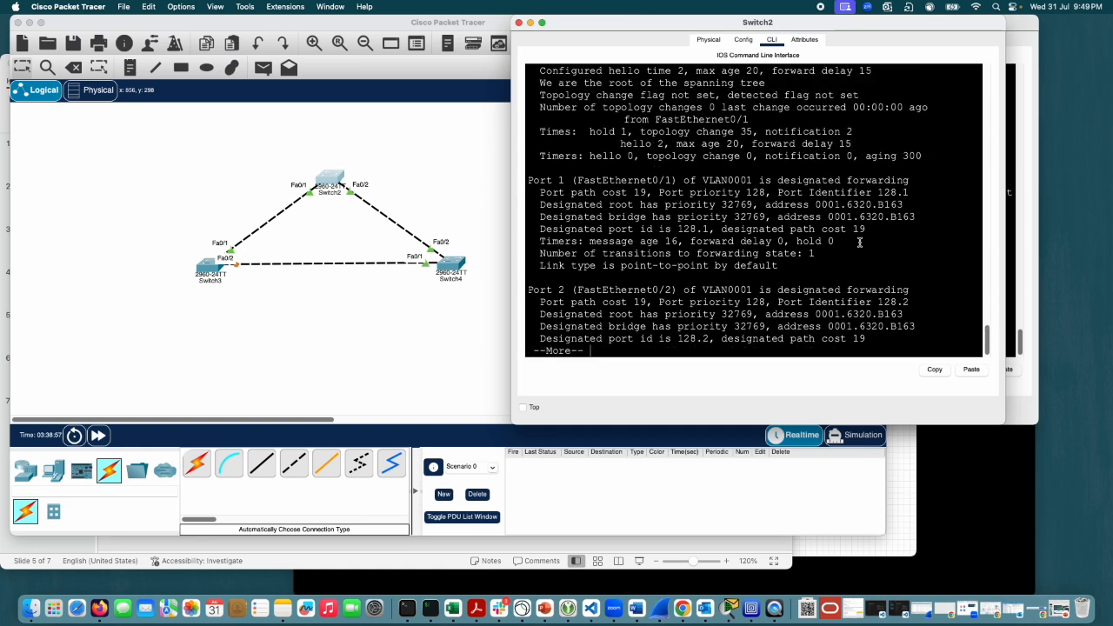
pyautogui.press('space')
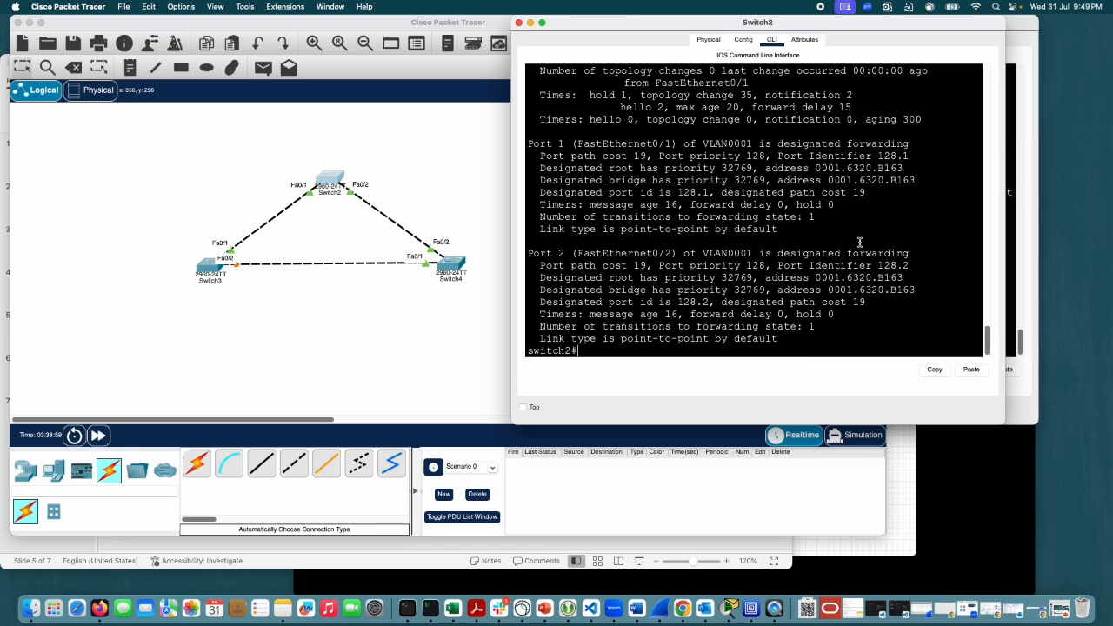
pyautogui.press('Up')
pyautogui.press('Return')
pyautogui.press('space')
# Step: On Switch4, enter global configuration mode and set the VLAN 1 priority to 0 with spanning-tree vlan 1 priority 0
pyautogui.click(1008, 221)
pyautogui.scroll(-1, 833, 310)
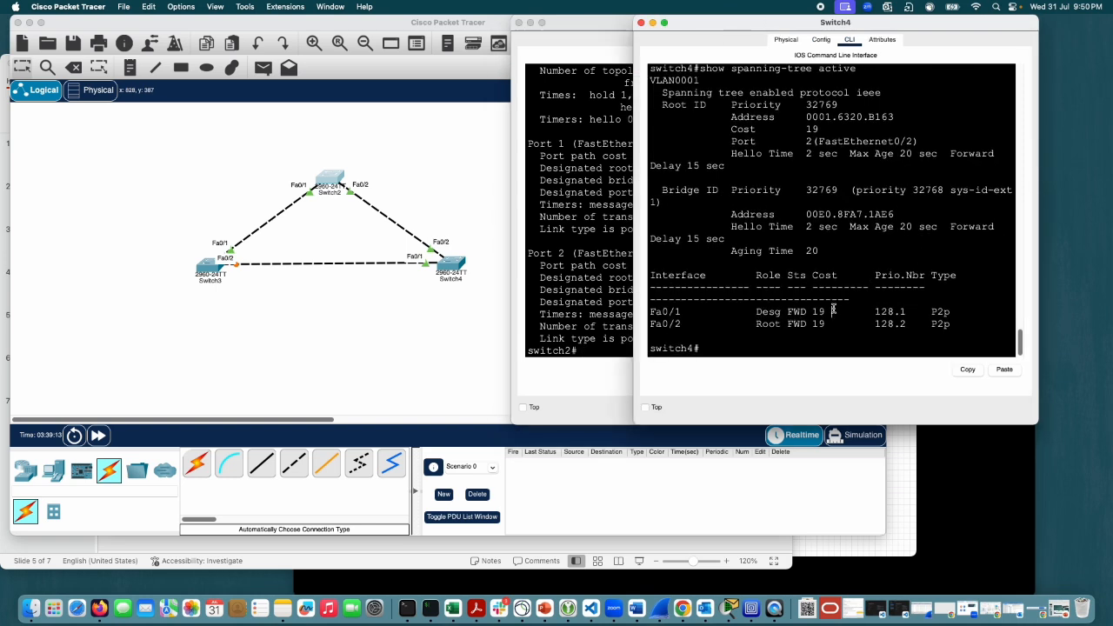
pyautogui.write('conf t')
pyautogui.press('Return')
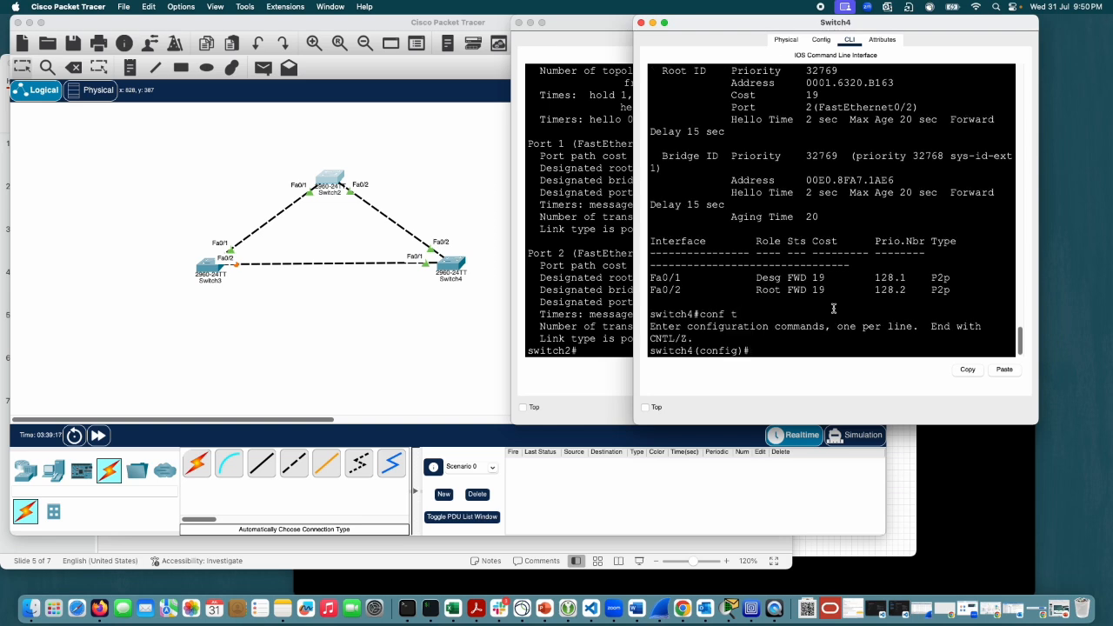
pyautogui.write('sp')
pyautogui.press('Tab')
pyautogui.write('vl')
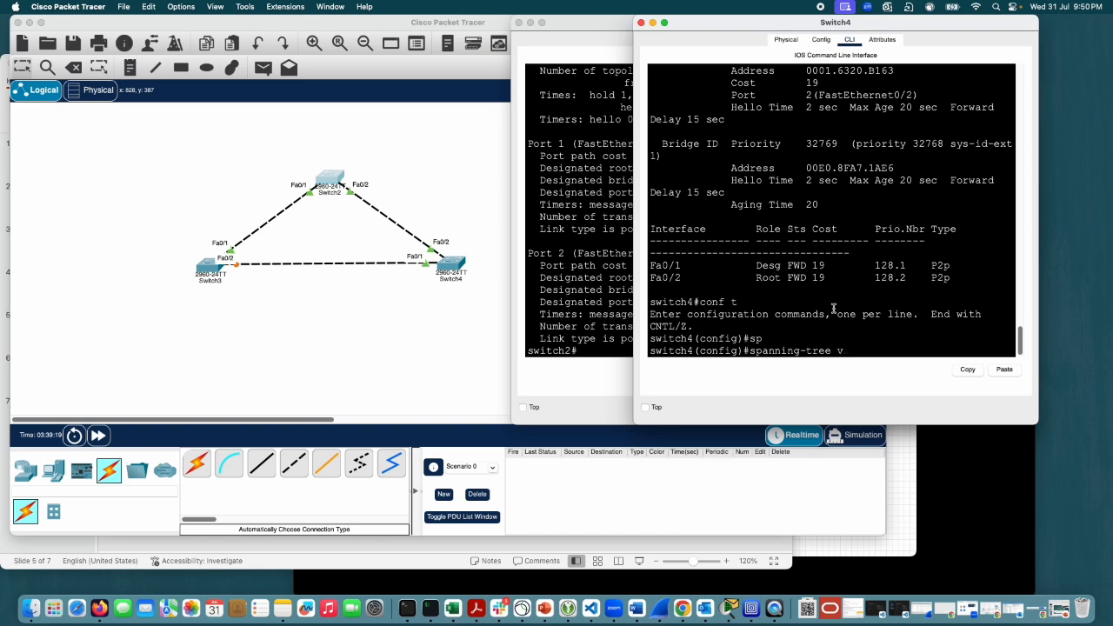
pyautogui.press('Tab')
pyautogui.write('1 pr')
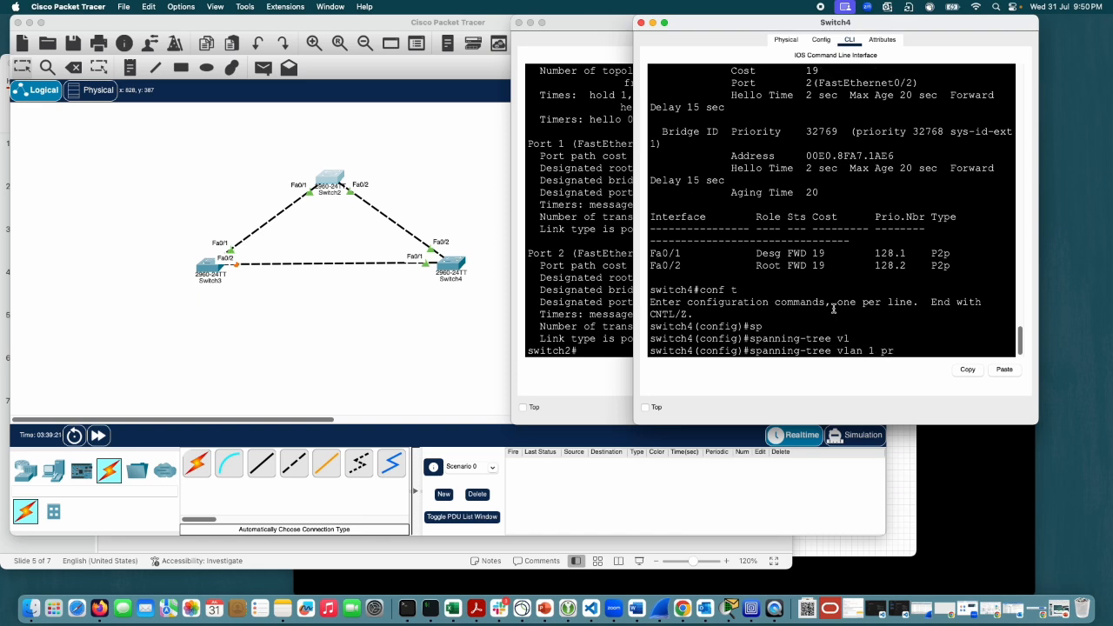
pyautogui.write('i')
pyautogui.press('Tab')
pyautogui.write('0')
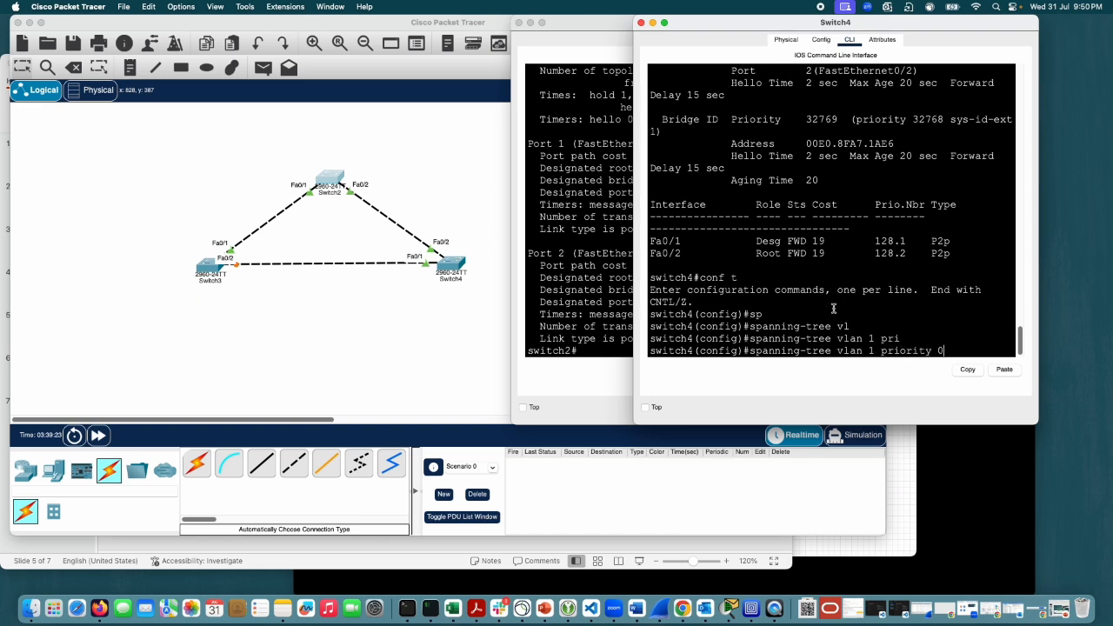
pyautogui.press('Return')
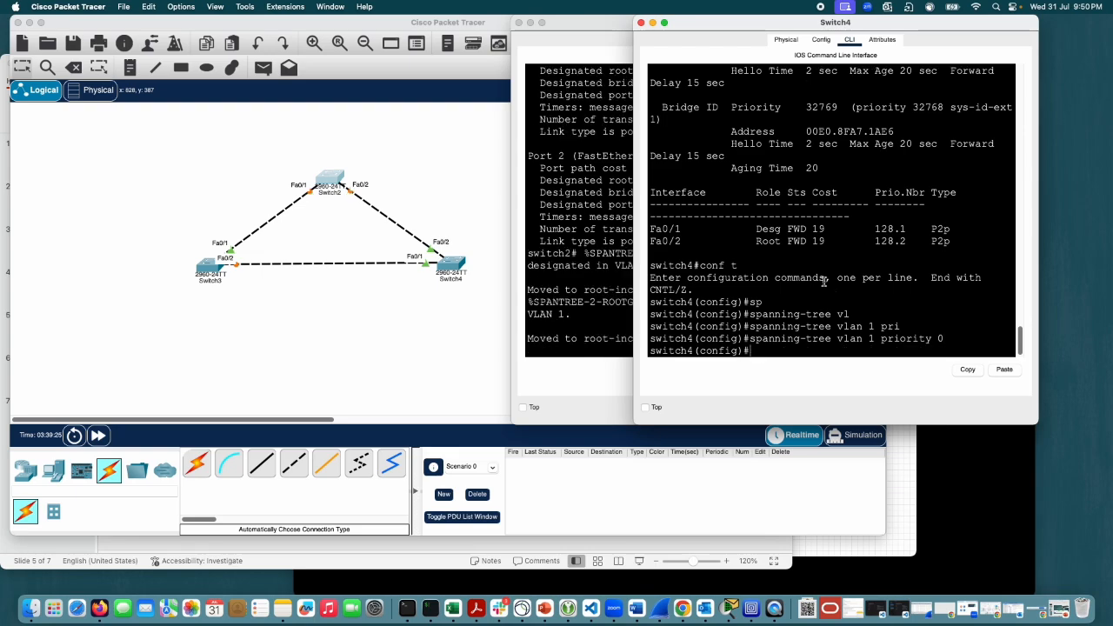
# Step: Arrange the Switch2 and Switch4 windows side by side and bring up a fresh prompt on Switch2
pyautogui.moveTo(575, 24); pyautogui.dragTo(281, 32)
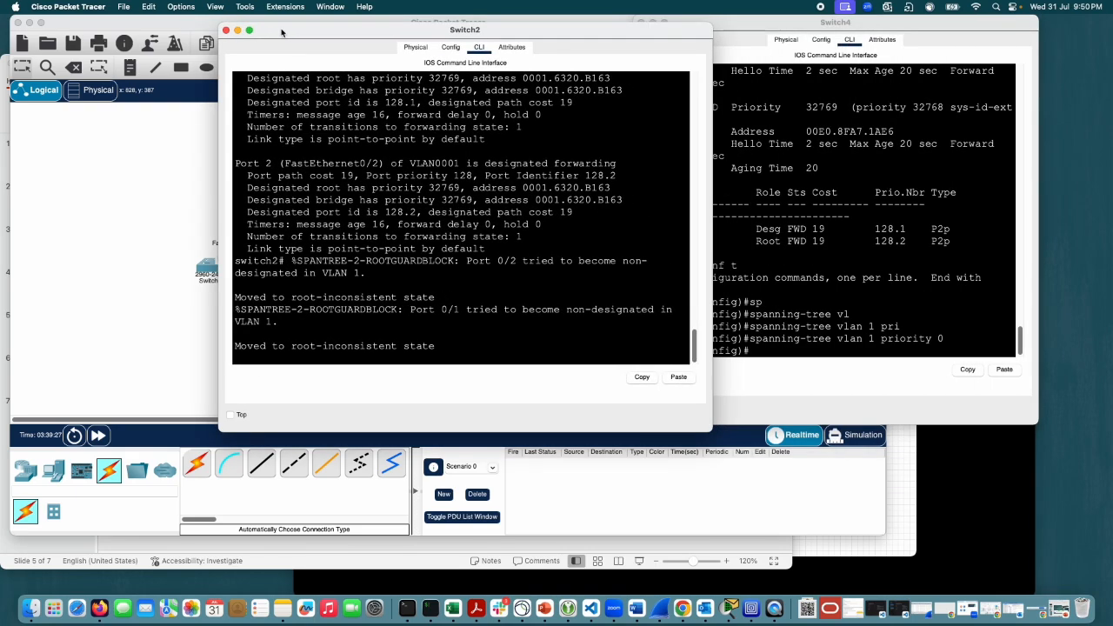
pyautogui.moveTo(774, 27); pyautogui.dragTo(865, 37)
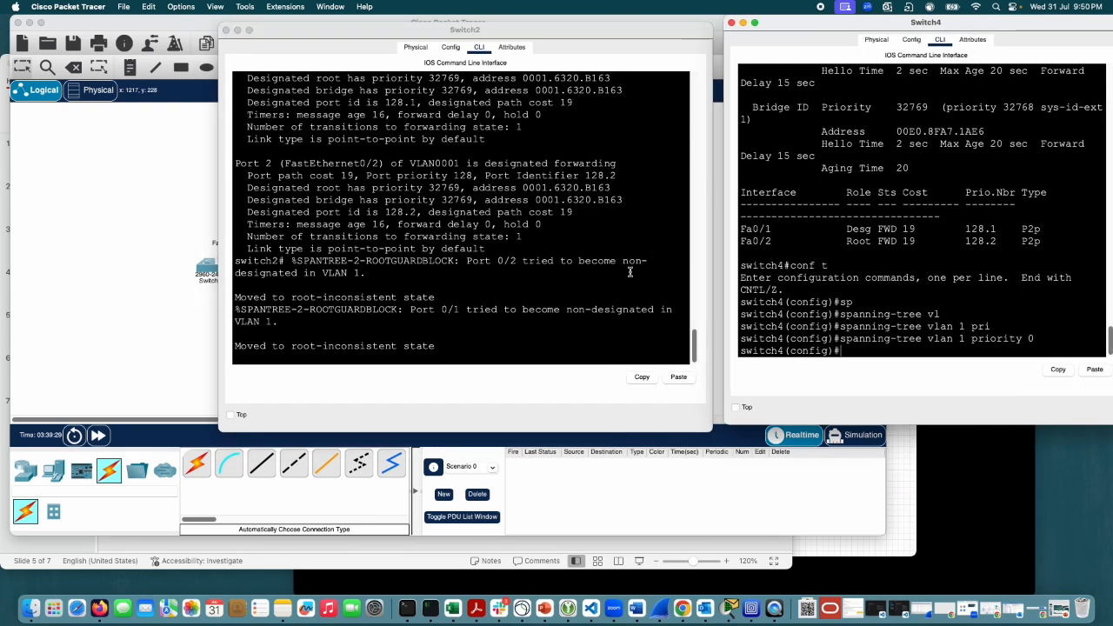
pyautogui.click(618, 208)
pyautogui.press('Return')
pyautogui.press('Return')
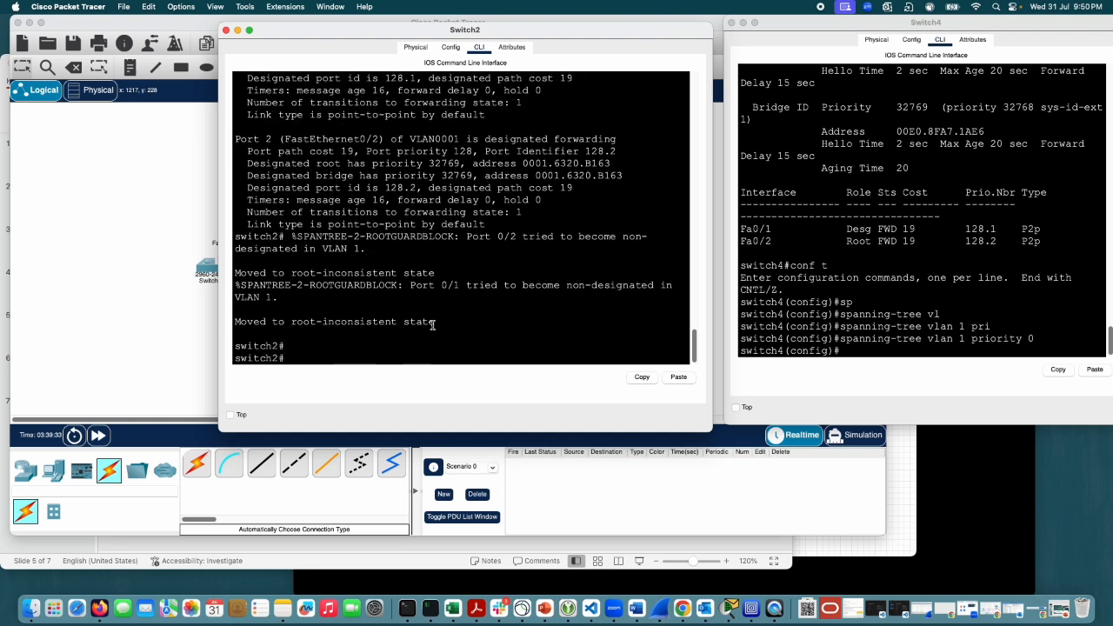
# Step: Examine the root guard messages for port 0/1 in Switch2's console, moving its window clear of the topology
pyautogui.moveTo(435, 321); pyautogui.dragTo(242, 319)
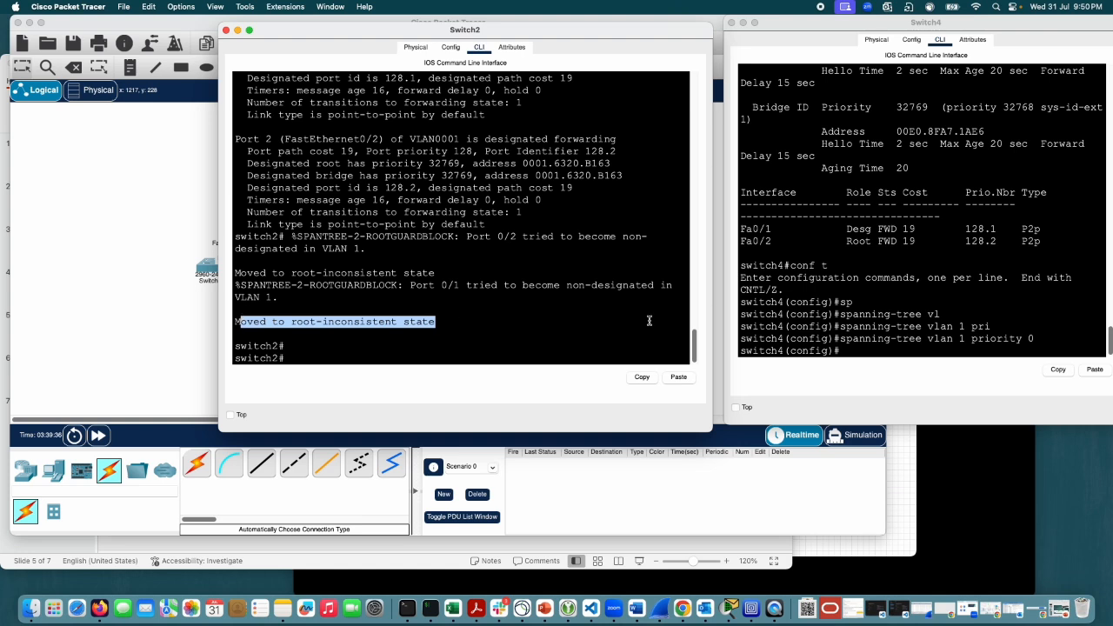
pyautogui.click(443, 321)
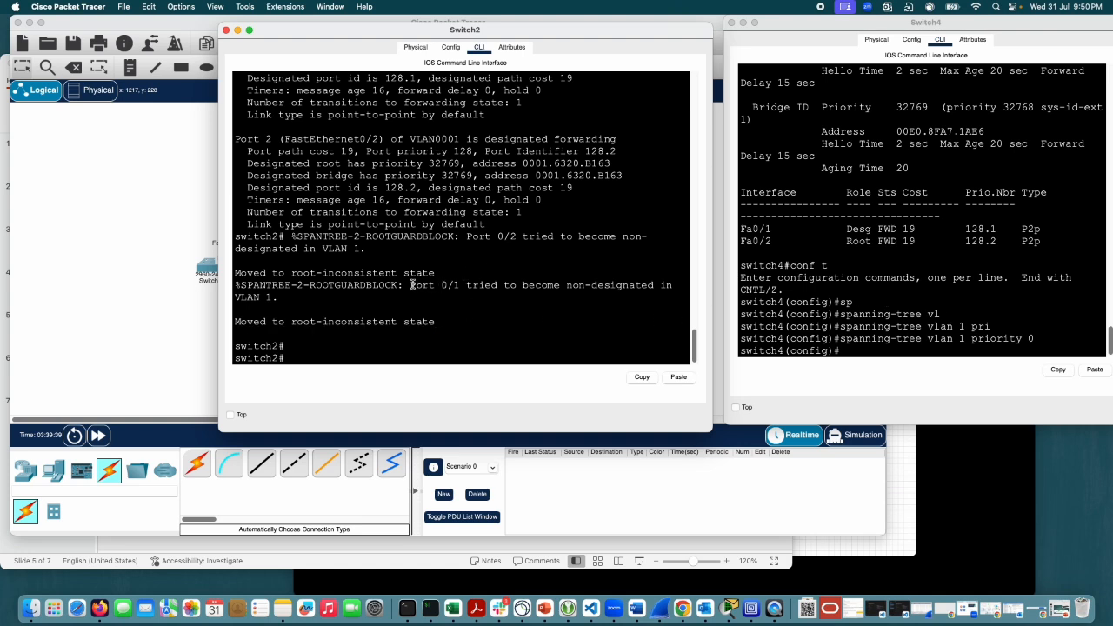
pyautogui.moveTo(410, 284); pyautogui.dragTo(442, 284)
pyautogui.moveTo(427, 33); pyautogui.dragTo(737, 25)
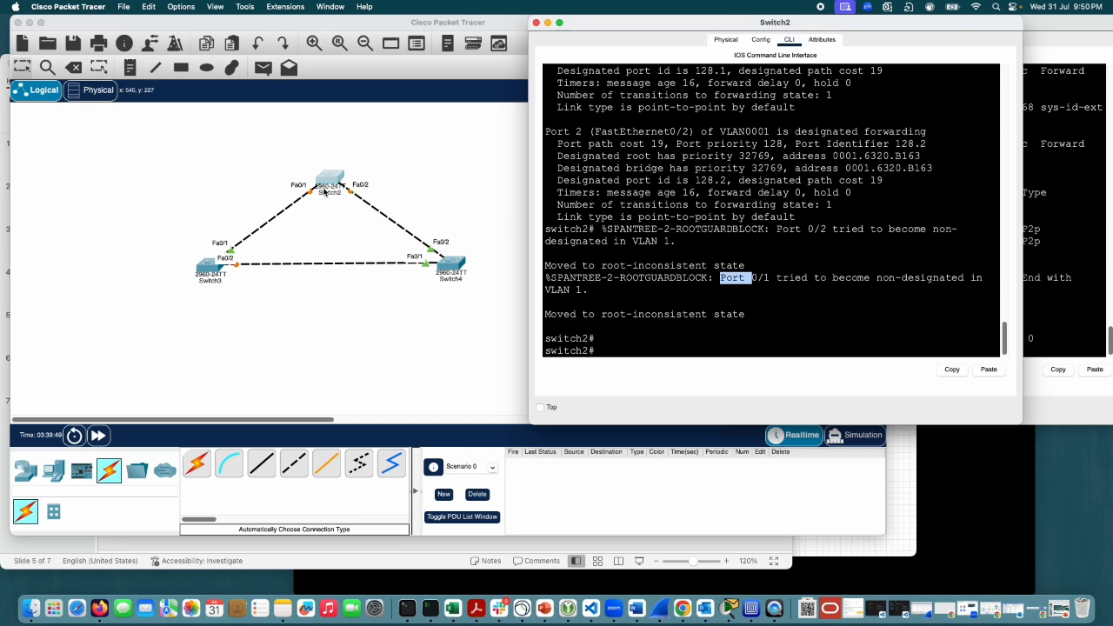
pyautogui.click(793, 281)
pyautogui.moveTo(716, 278); pyautogui.dragTo(858, 304)
pyautogui.click(748, 313)
pyautogui.moveTo(748, 314); pyautogui.dragTo(544, 314)
pyautogui.click(766, 318)
# Step: Run show spanning-tree active on Switch2 to check its port states after Switch4's priority change
pyautogui.write('sho')
pyautogui.press('Tab')
pyautogui.write('sp')
pyautogui.press('Tab')
pyautogui.write('ac')
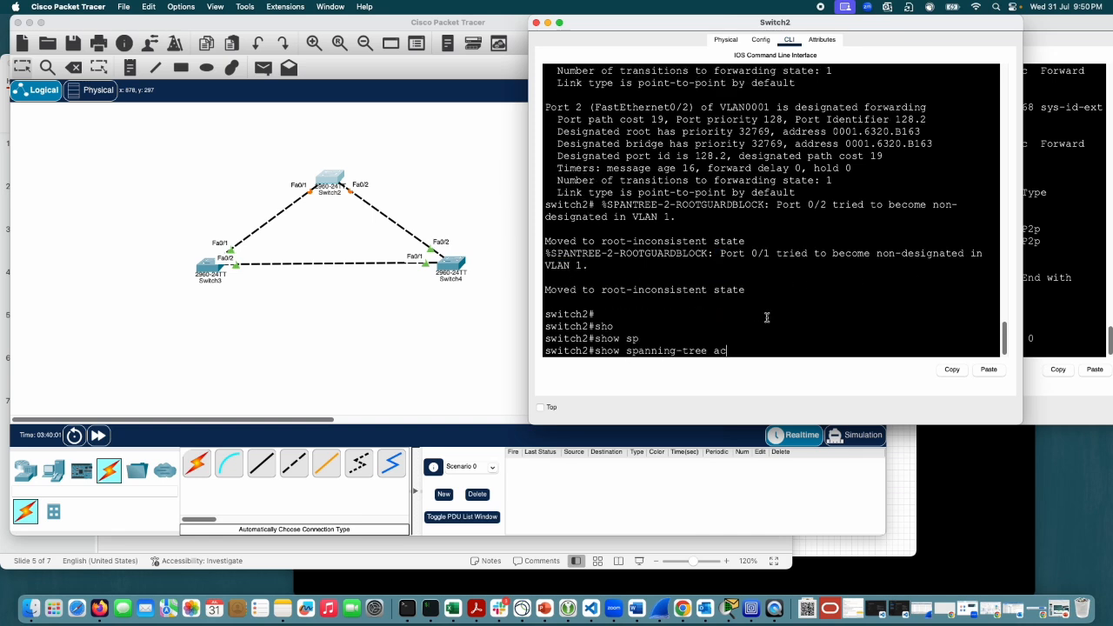
pyautogui.press('Tab')
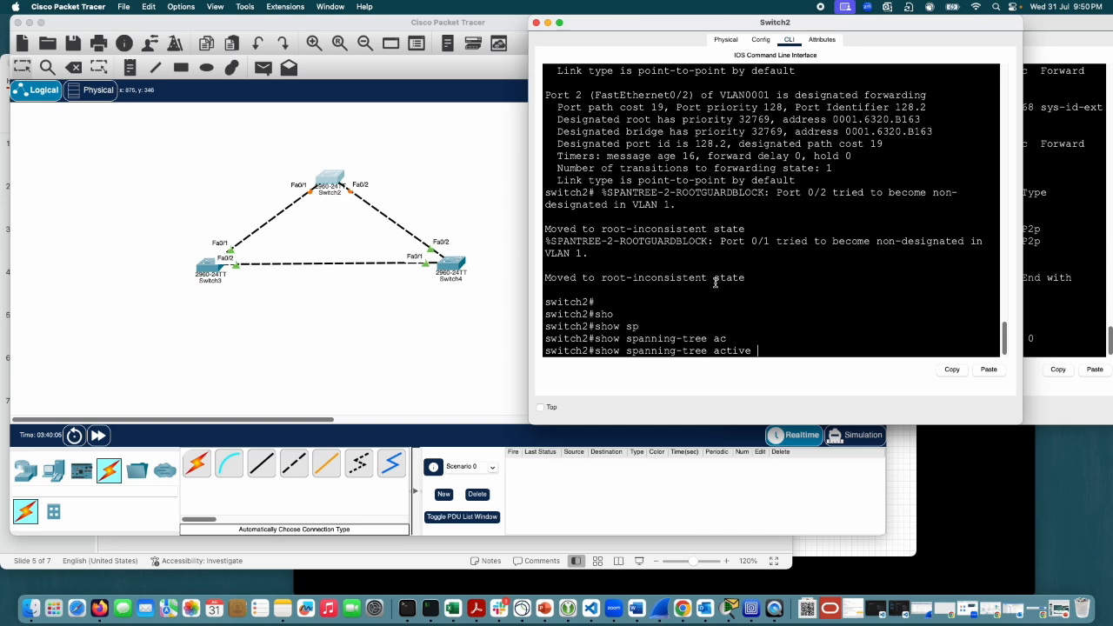
pyautogui.press('Return')
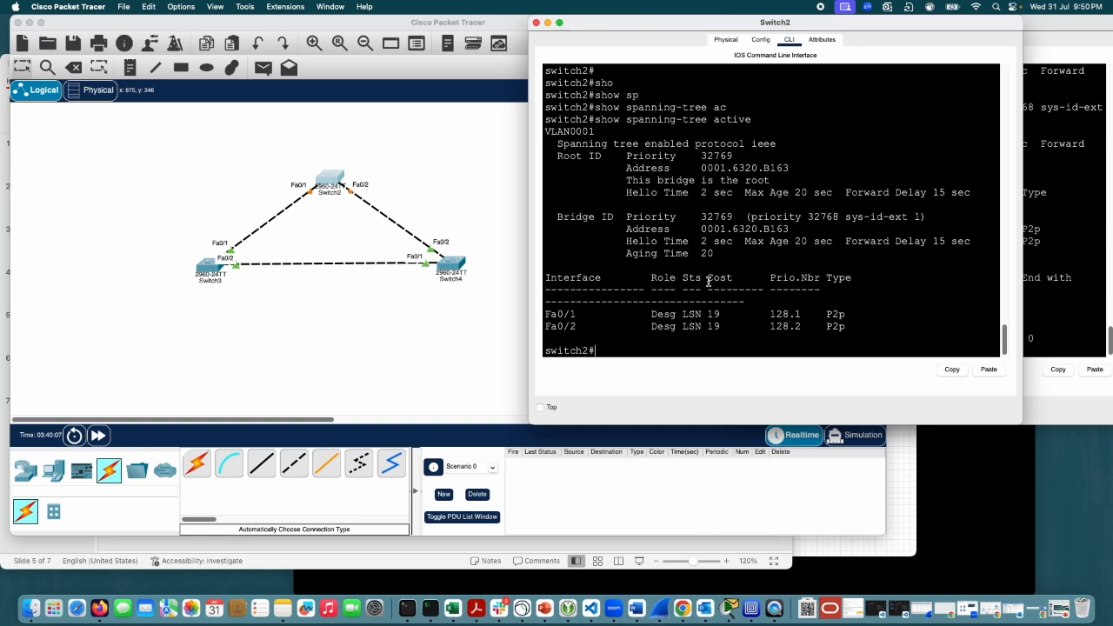
# Step: Run show spanning-tree active again on Switch2 and review its output against the earlier root guard messages
pyautogui.press('Up')
pyautogui.press('Return')
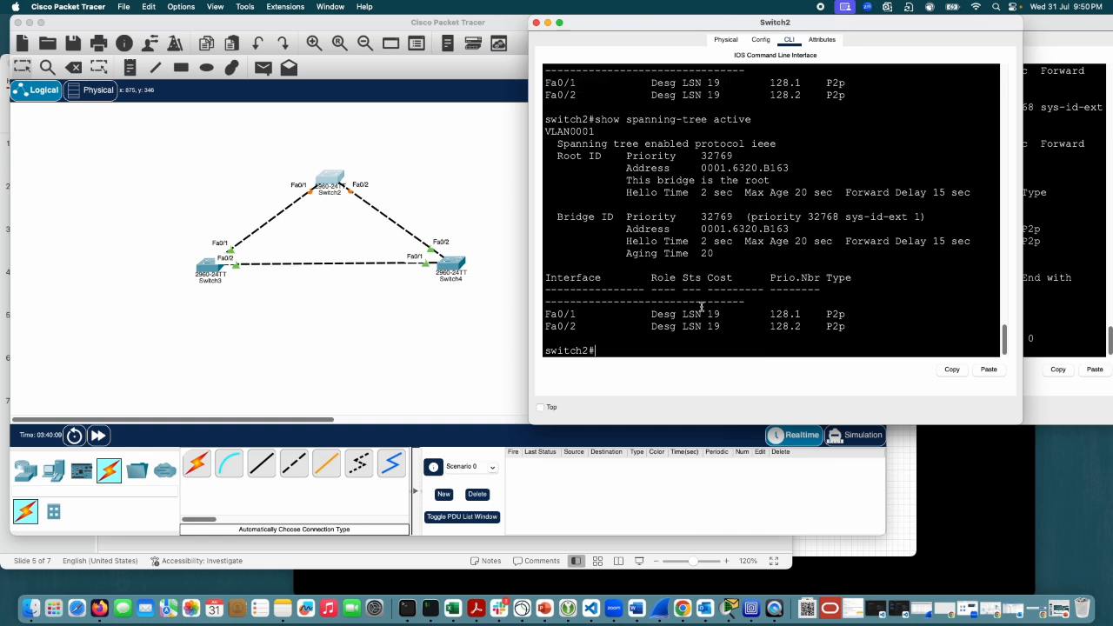
pyautogui.scroll(10, 691, 278)
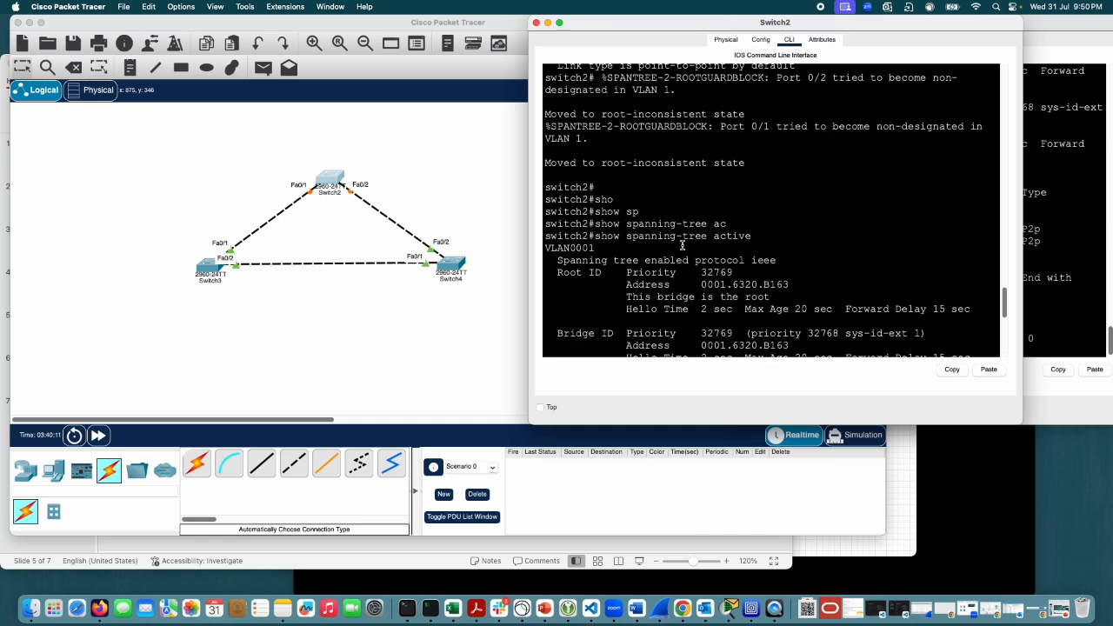
pyautogui.scroll(1, 682, 246)
pyautogui.moveTo(765, 201); pyautogui.dragTo(546, 199)
pyautogui.scroll(-11, 735, 222)
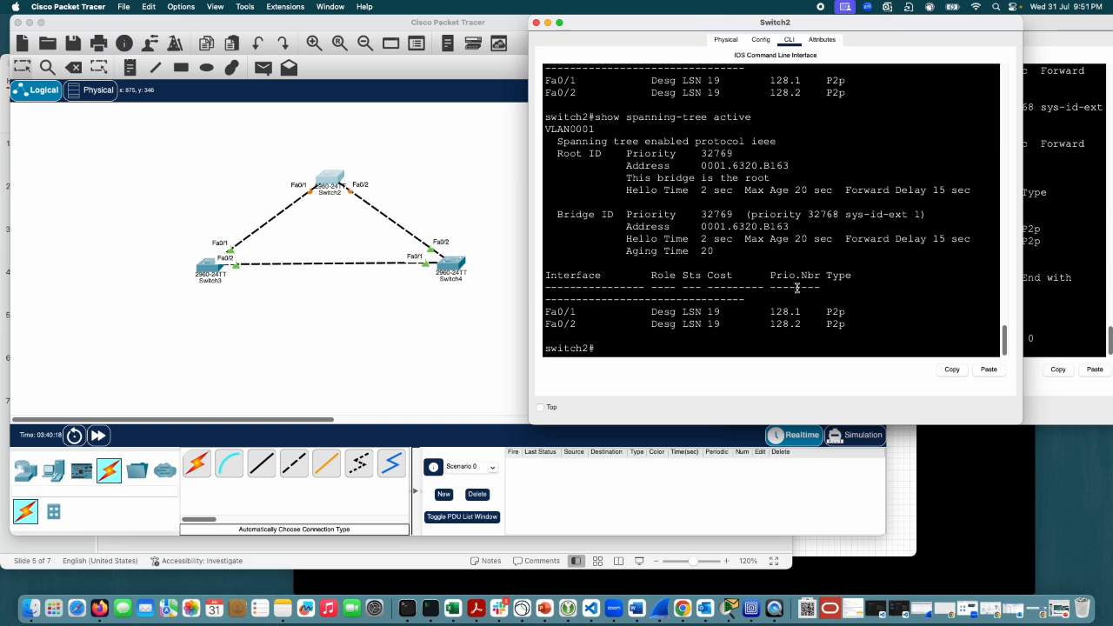
# Step: Run sh spanning-tree detail on Switch2 and page through the entries for FastEthernet0/1 and FastEthernet0/2
pyautogui.write('sh s')
pyautogui.press('Tab')
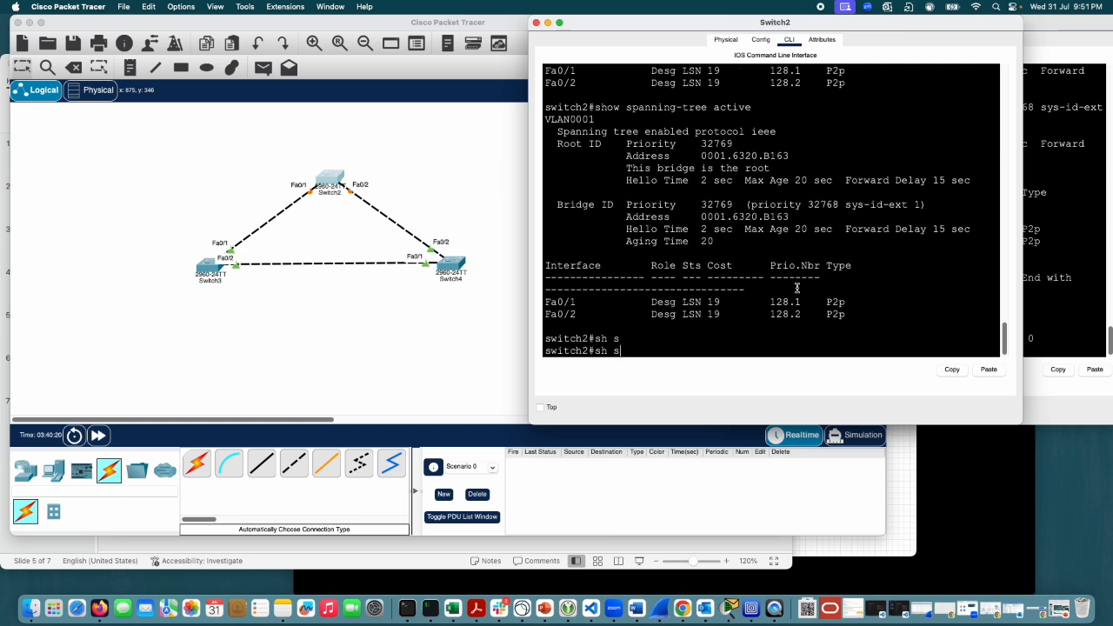
pyautogui.write('p')
pyautogui.press('Tab')
pyautogui.write('de')
pyautogui.press('Tab')
pyautogui.press('Return')
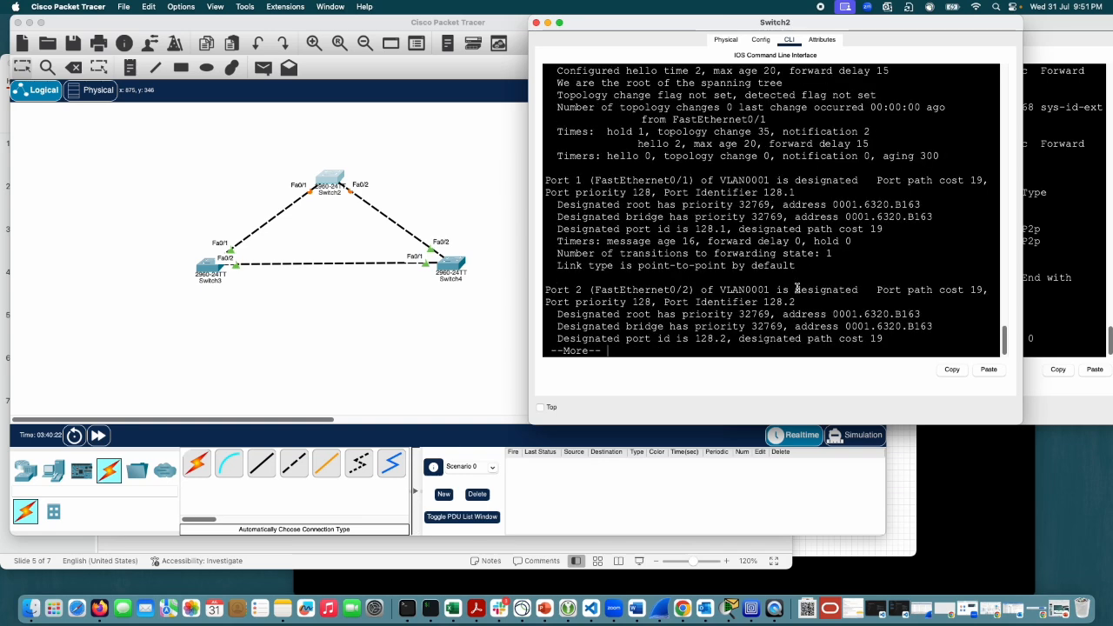
pyautogui.scroll(3, 838, 278)
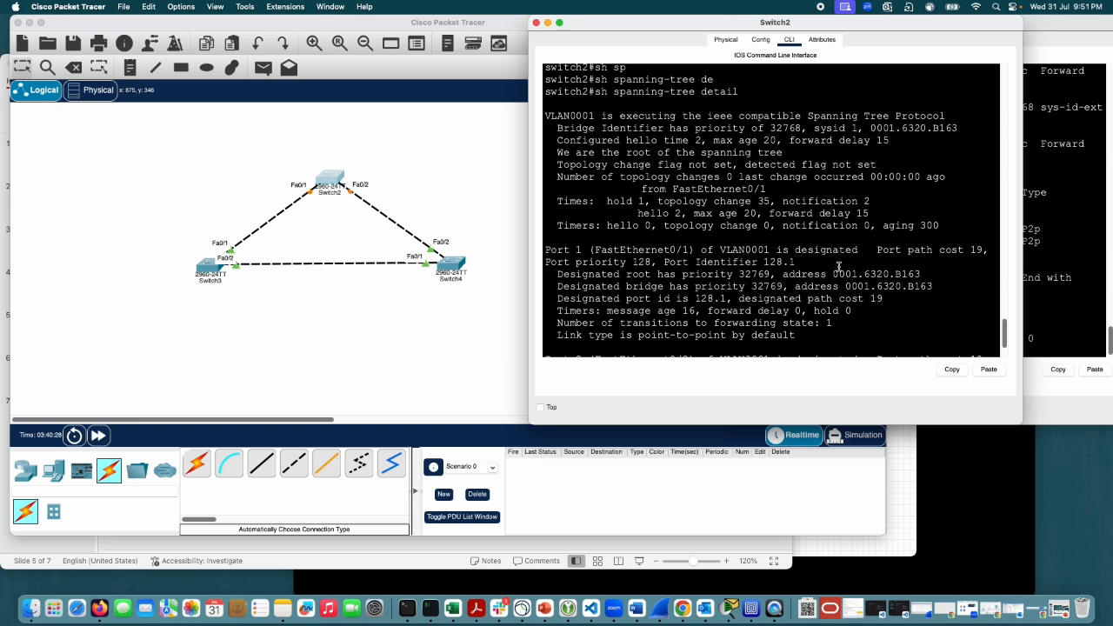
pyautogui.scroll(-3, 838, 276)
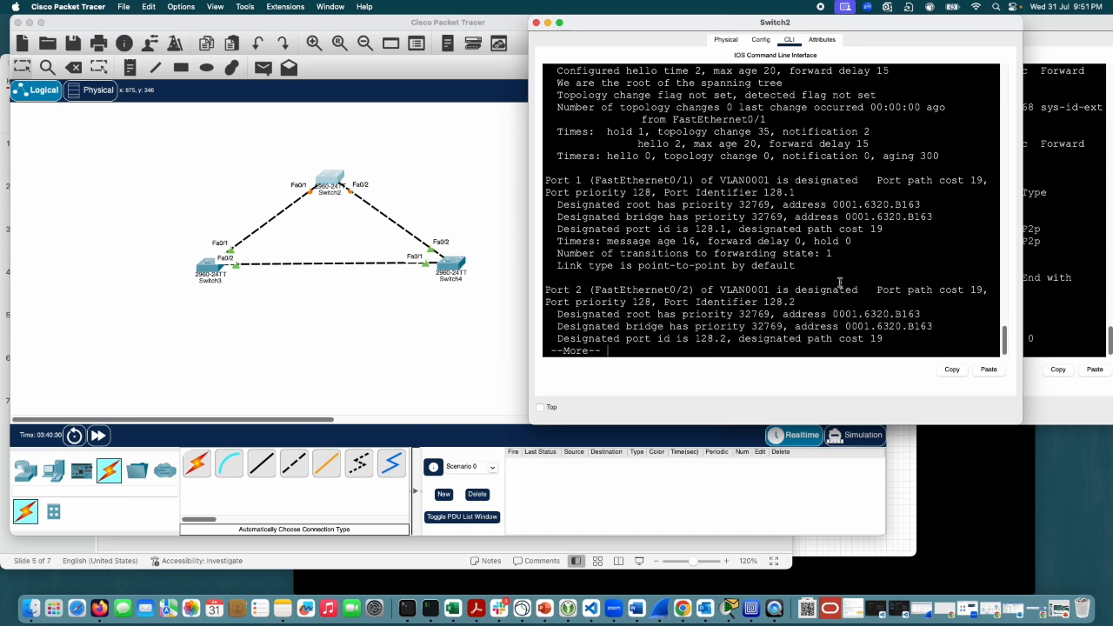
pyautogui.press('space')
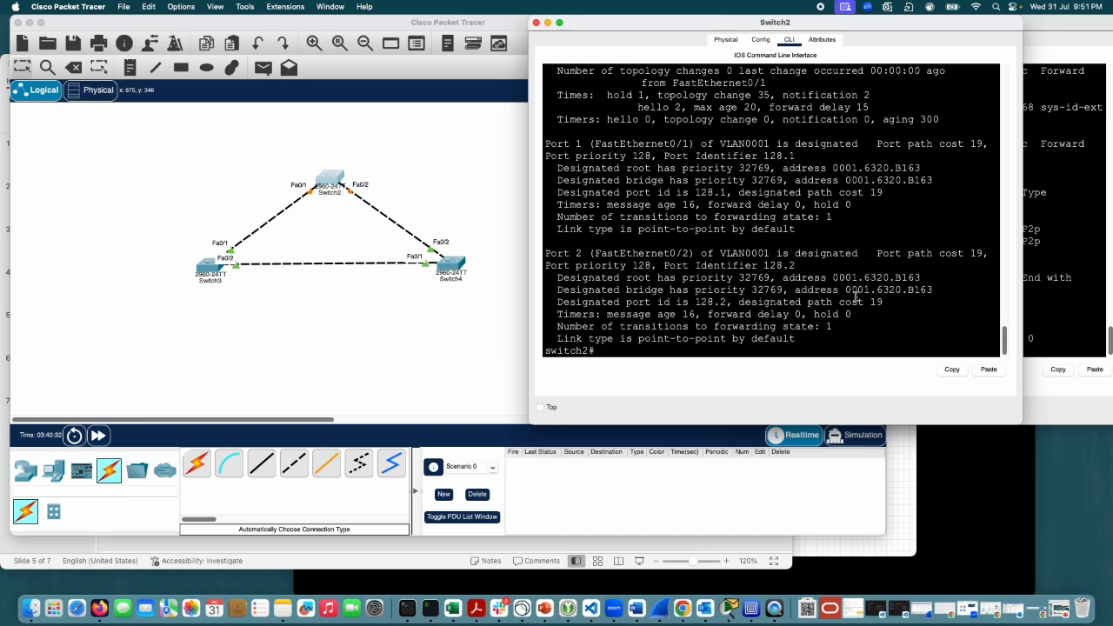
# Step: Repeat sh spanning-tree detail on Switch2 and compare its full output with the previous run
pyautogui.press('Up')
pyautogui.press('Return')
pyautogui.press('space')
pyautogui.scroll(10, 894, 288)
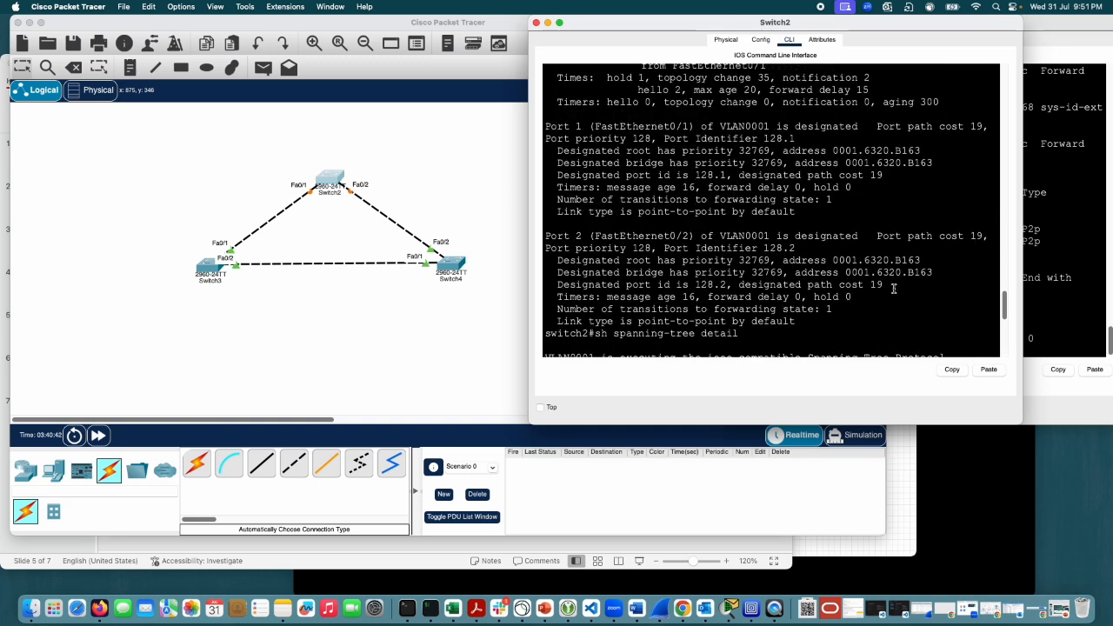
pyautogui.scroll(5, 894, 288)
pyautogui.scroll(-8, 895, 287)
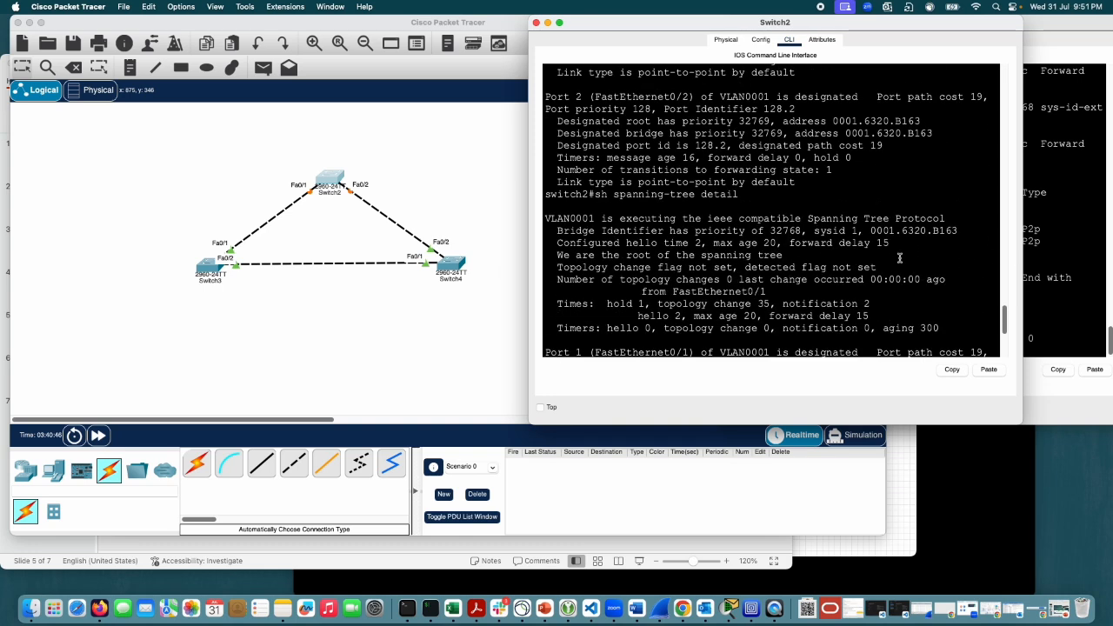
# Step: Go back through Switch2's console history and highlight the root guard block message for port 0/1
pyautogui.scroll(3, 896, 257)
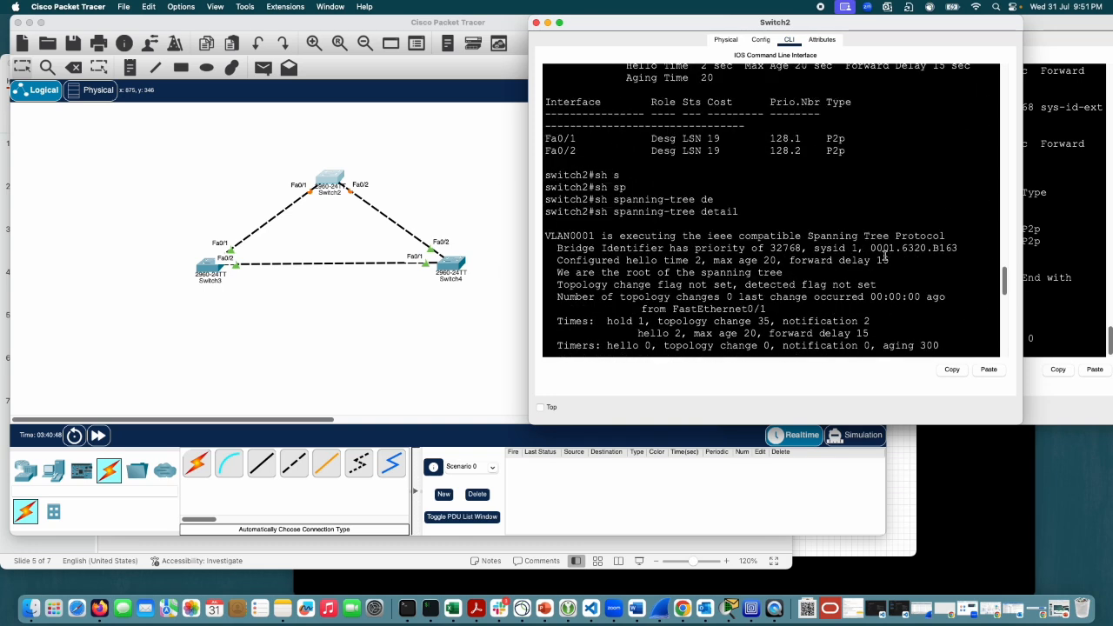
pyautogui.scroll(10, 885, 257)
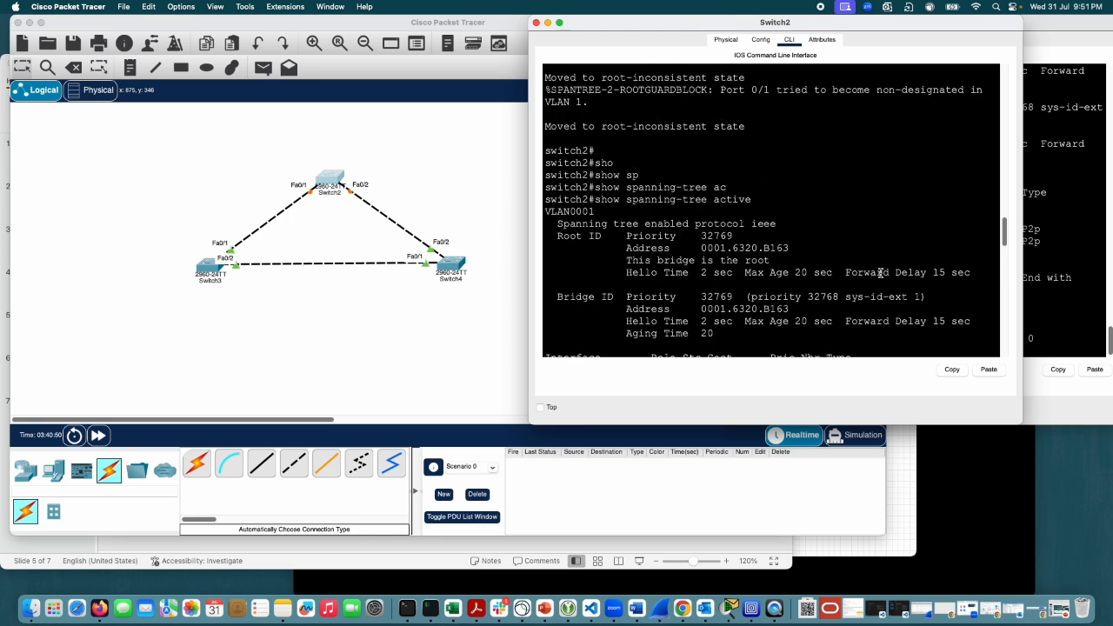
pyautogui.scroll(3, 783, 144)
pyautogui.moveTo(751, 198); pyautogui.dragTo(551, 153)
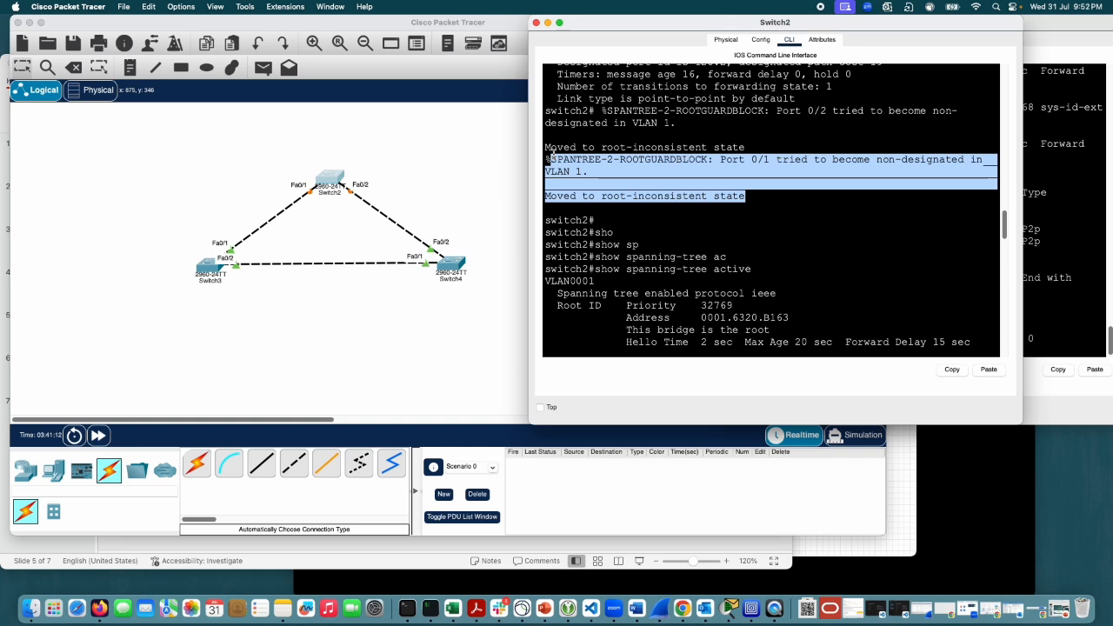
pyautogui.click(703, 181)
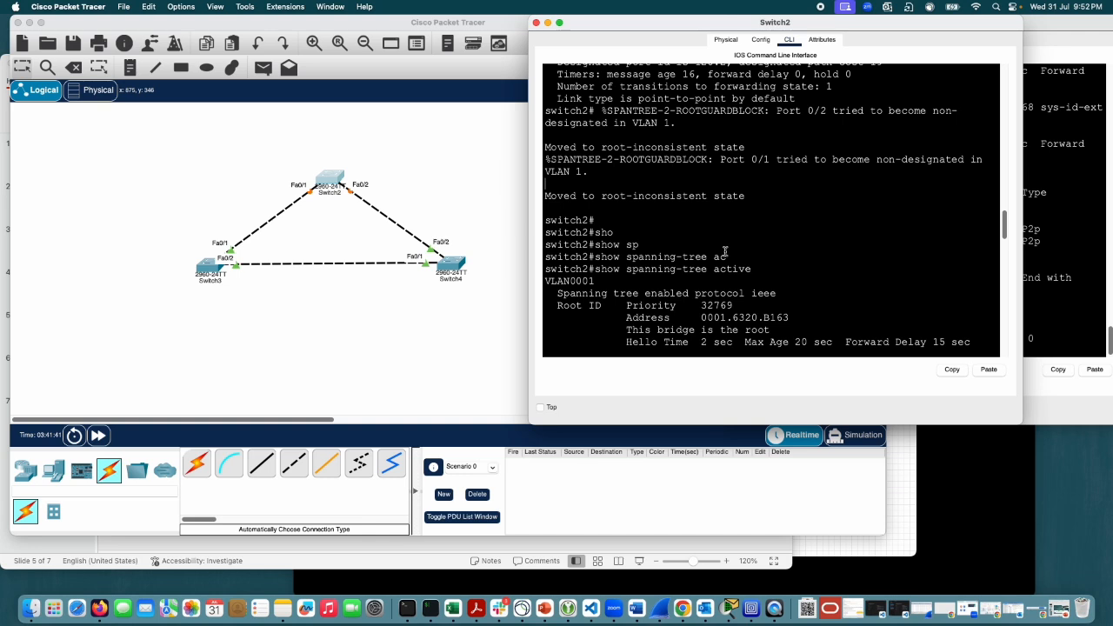
# Step: Compare the root guard messages with the Fa0/1 and Fa0/2 rows of the first show spanning-tree active output
pyautogui.scroll(-3, 714, 235)
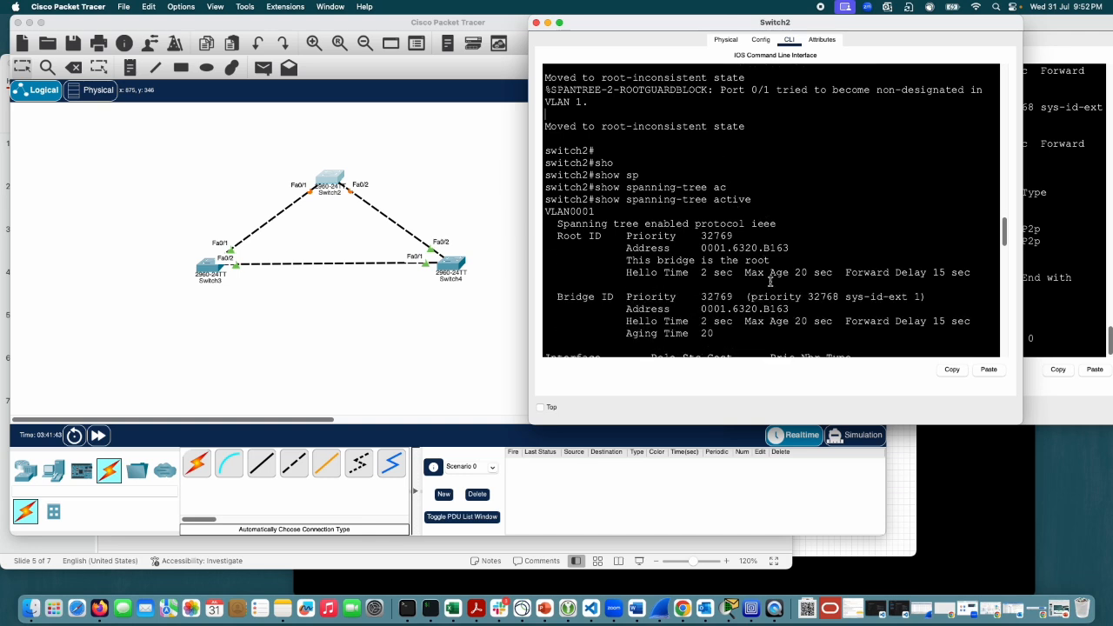
pyautogui.scroll(-3, 770, 282)
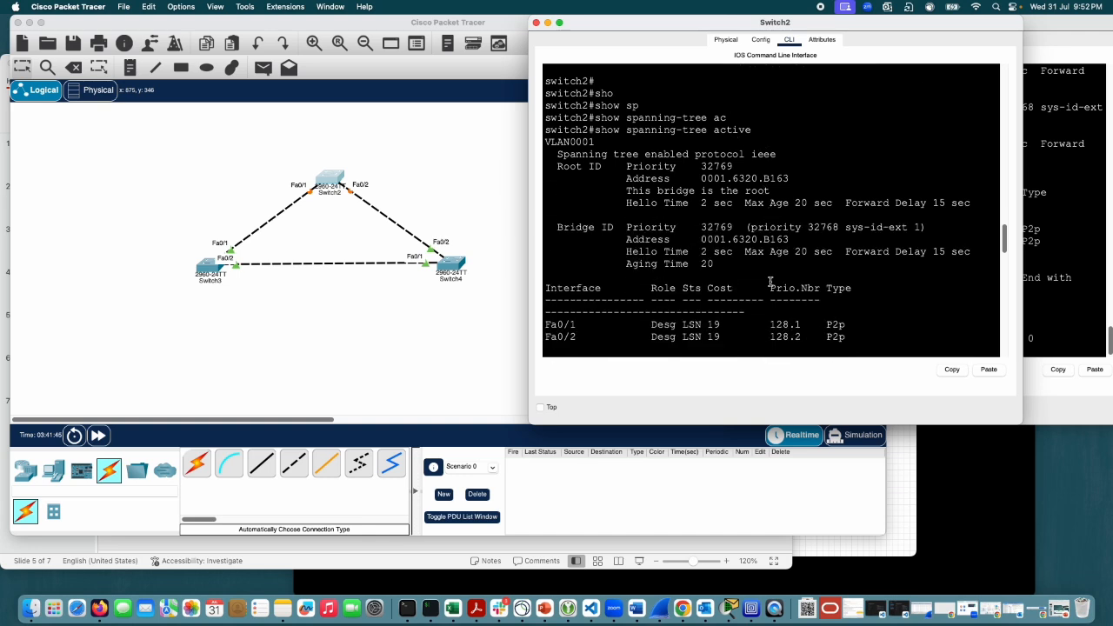
pyautogui.scroll(5, 769, 282)
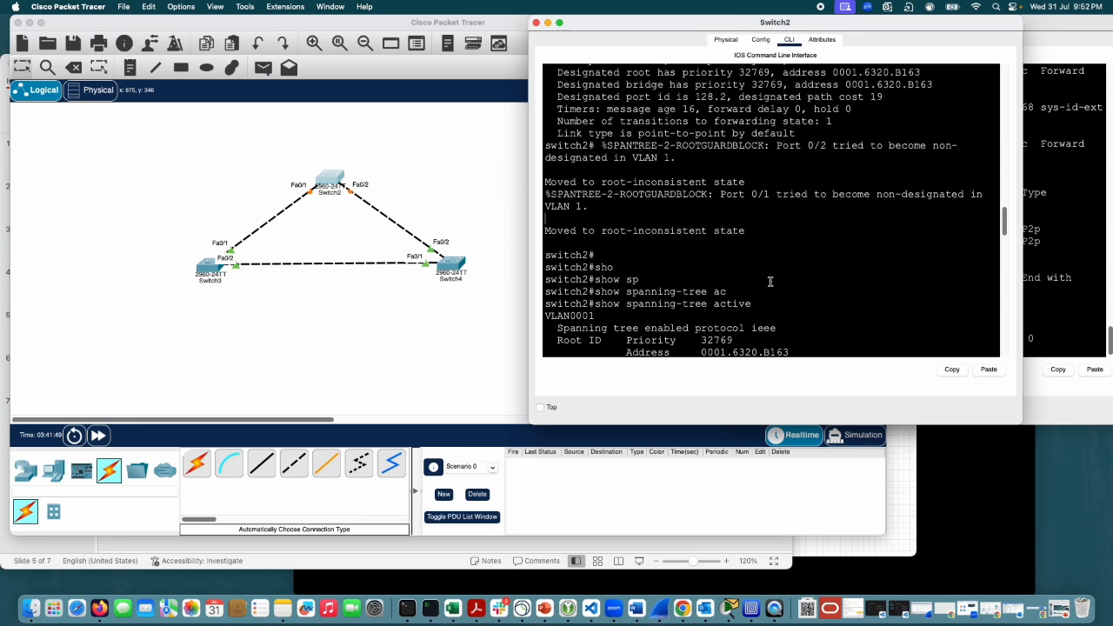
pyautogui.scroll(-5, 770, 281)
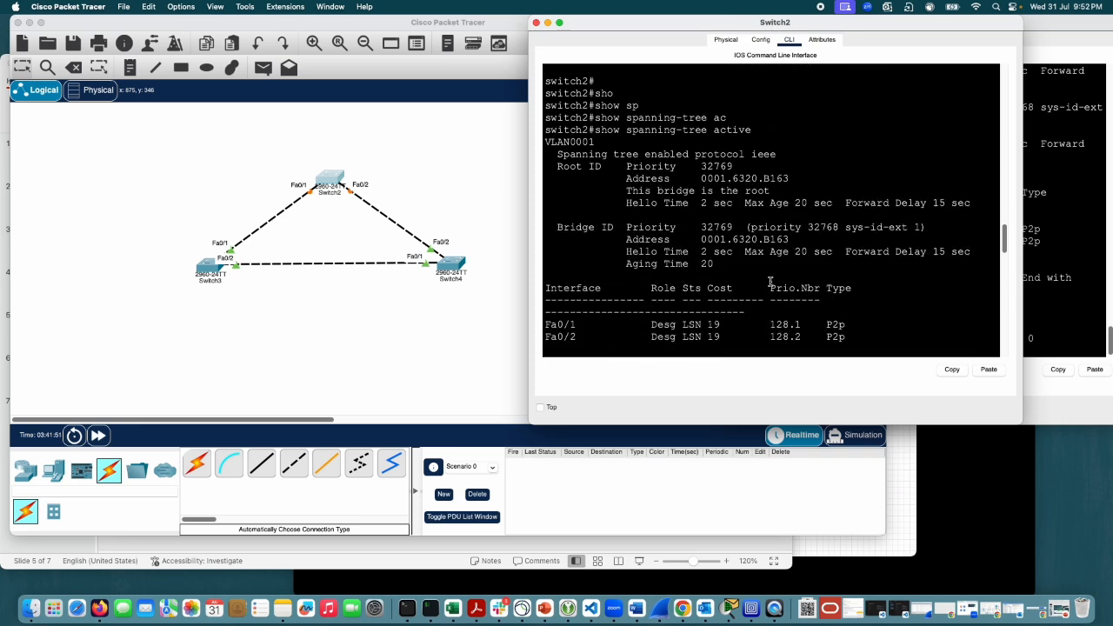
pyautogui.scroll(5, 769, 282)
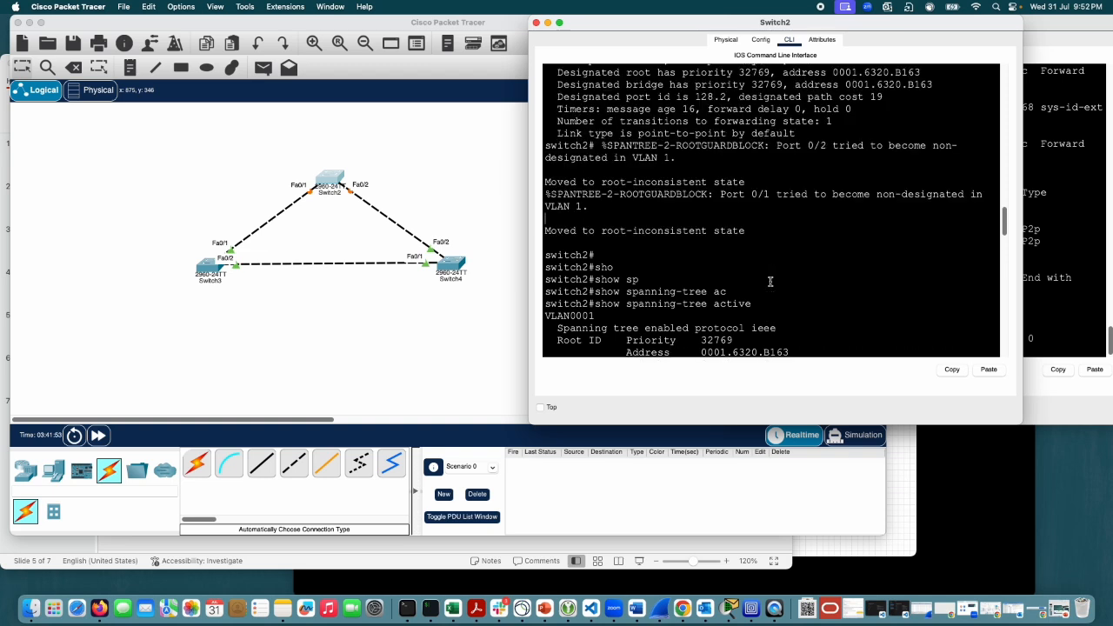
# Step: Examine the ROOTGUARDBLOCK messages for ports 0/2 and 0/1, highlighting the message name and the full port 0/1 entry
pyautogui.scroll(4, 867, 165)
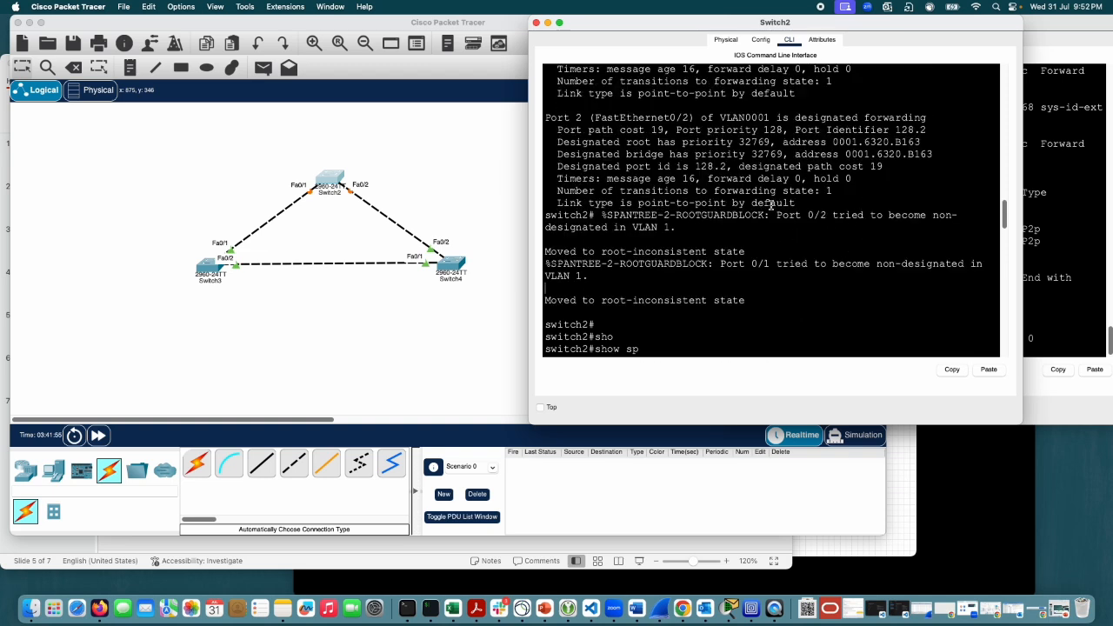
pyautogui.scroll(-2, 775, 260)
pyautogui.moveTo(763, 217); pyautogui.dragTo(674, 209)
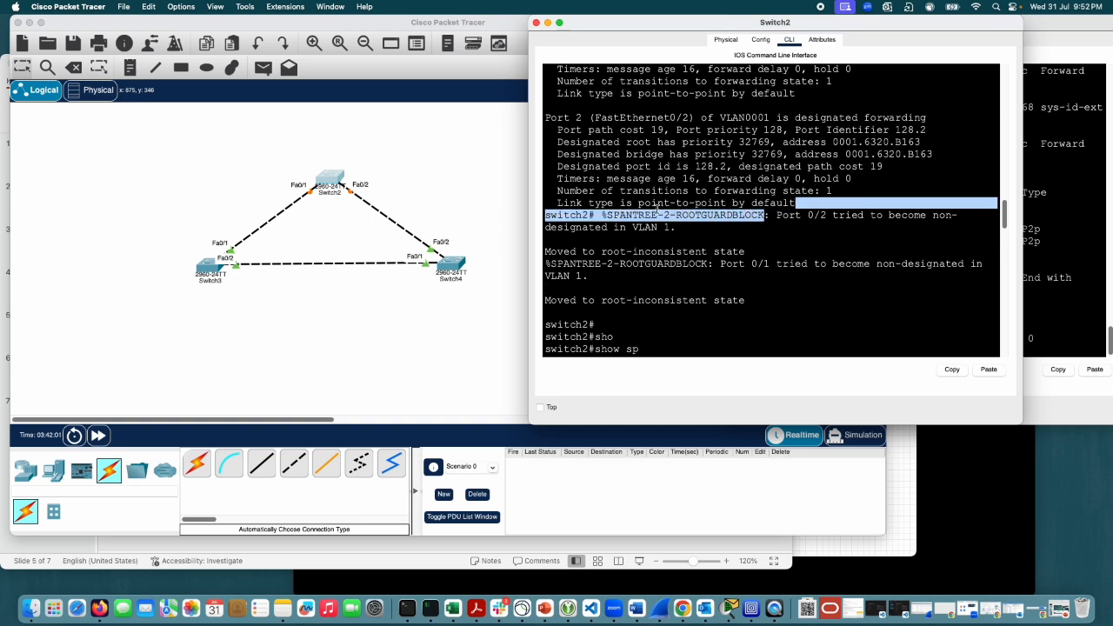
pyautogui.click(879, 274)
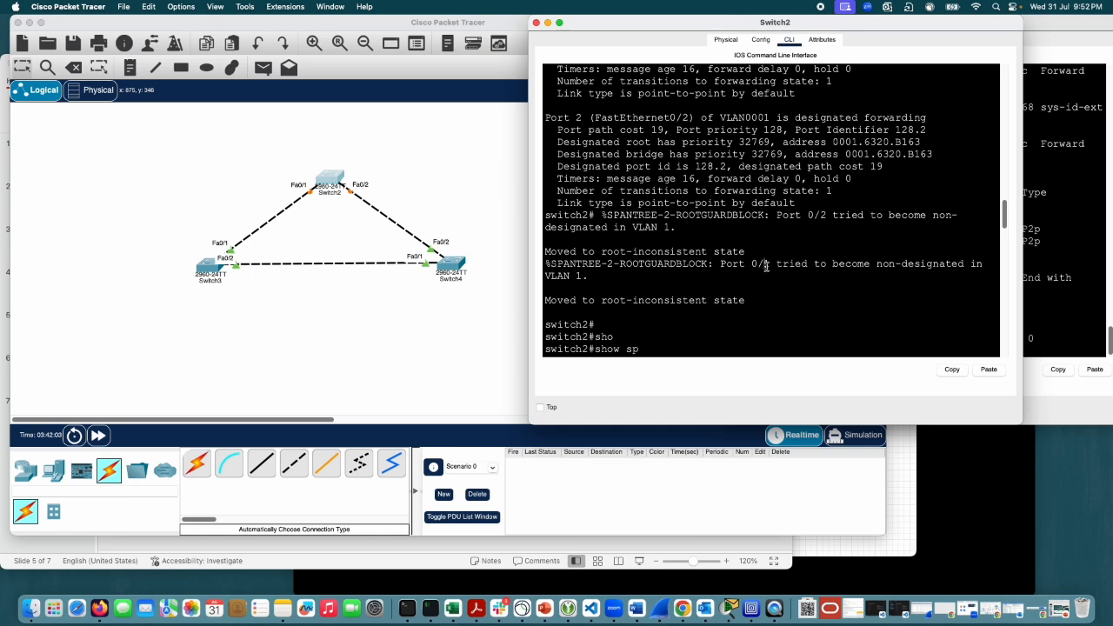
pyautogui.moveTo(766, 267); pyautogui.dragTo(713, 258)
pyautogui.click(713, 258)
pyautogui.moveTo(745, 300); pyautogui.dragTo(568, 258)
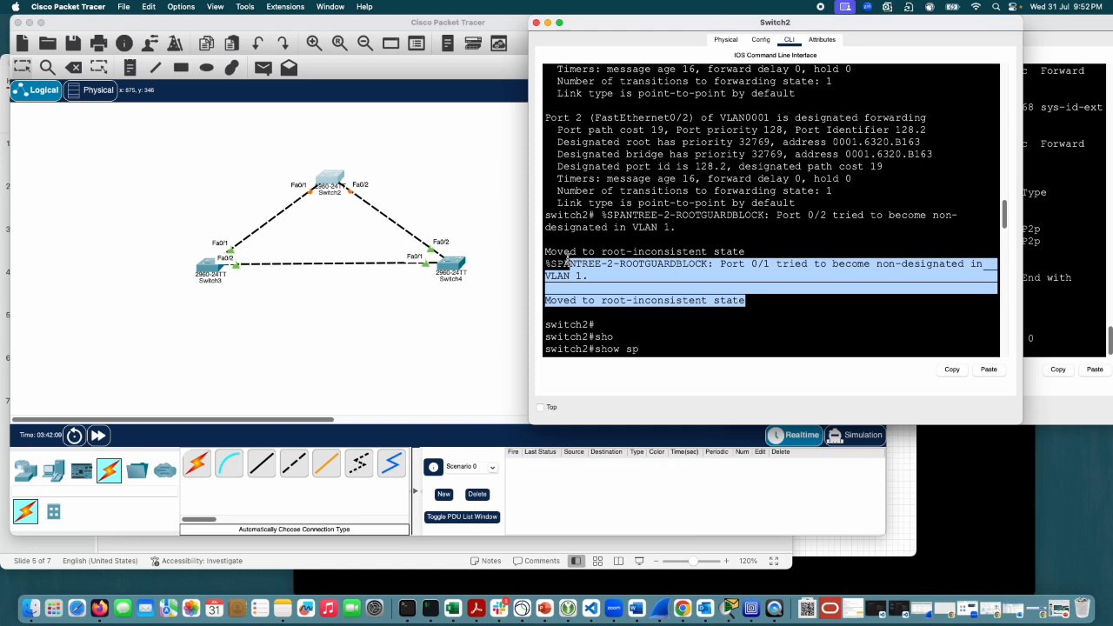
pyautogui.click(890, 244)
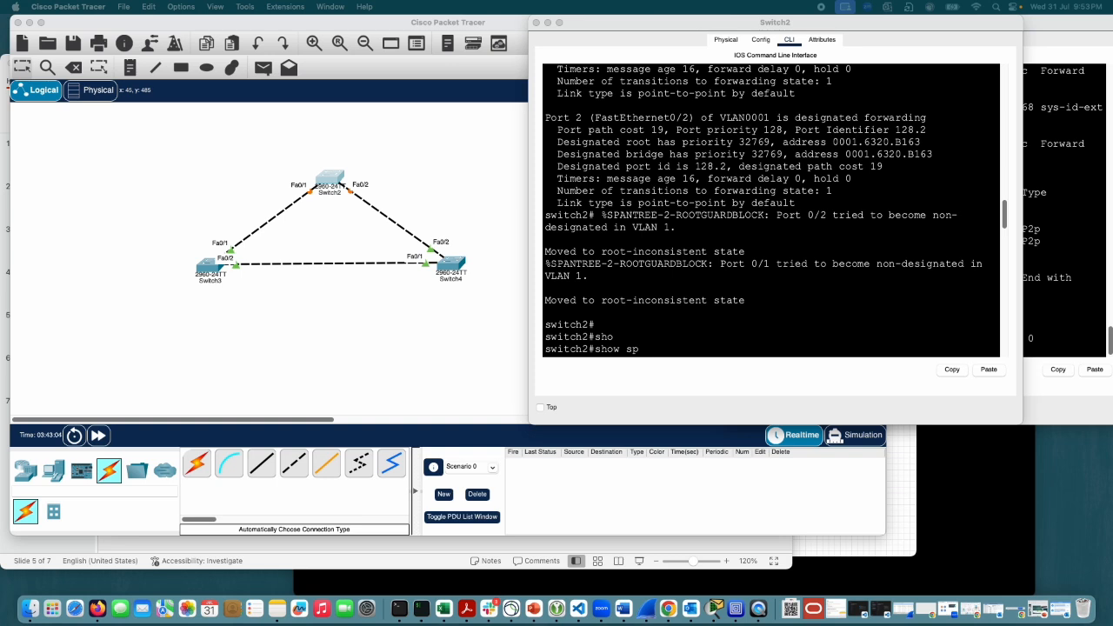
# Step: Run sh ip int br on Switch2 and look through the status of its interfaces
pyautogui.click(820, 300)
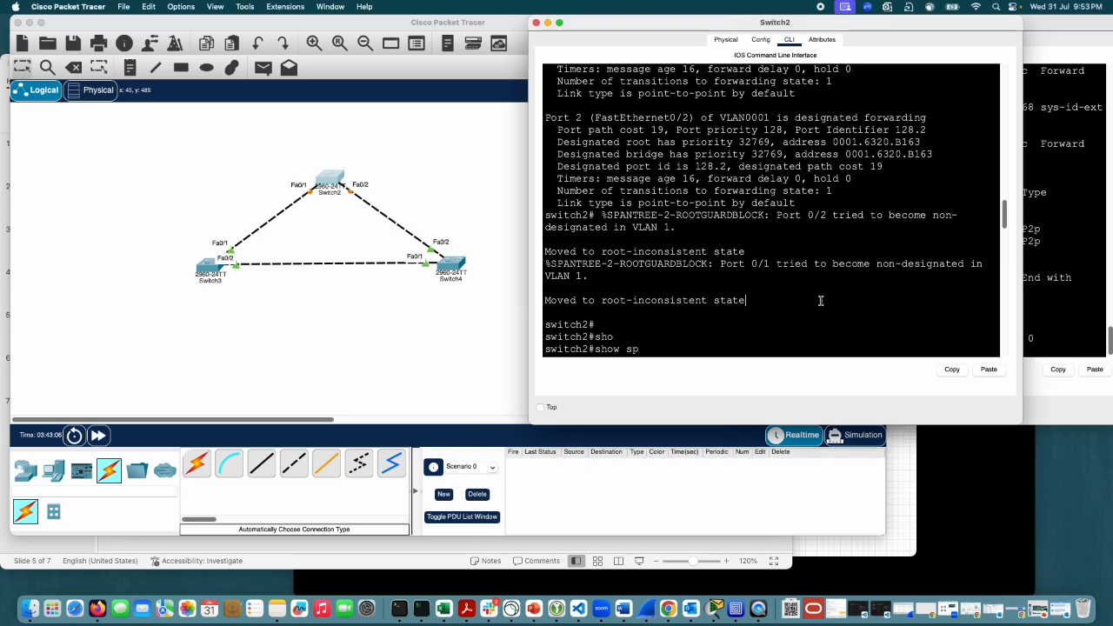
pyautogui.press('Return')
pyautogui.write('sh ip int br')
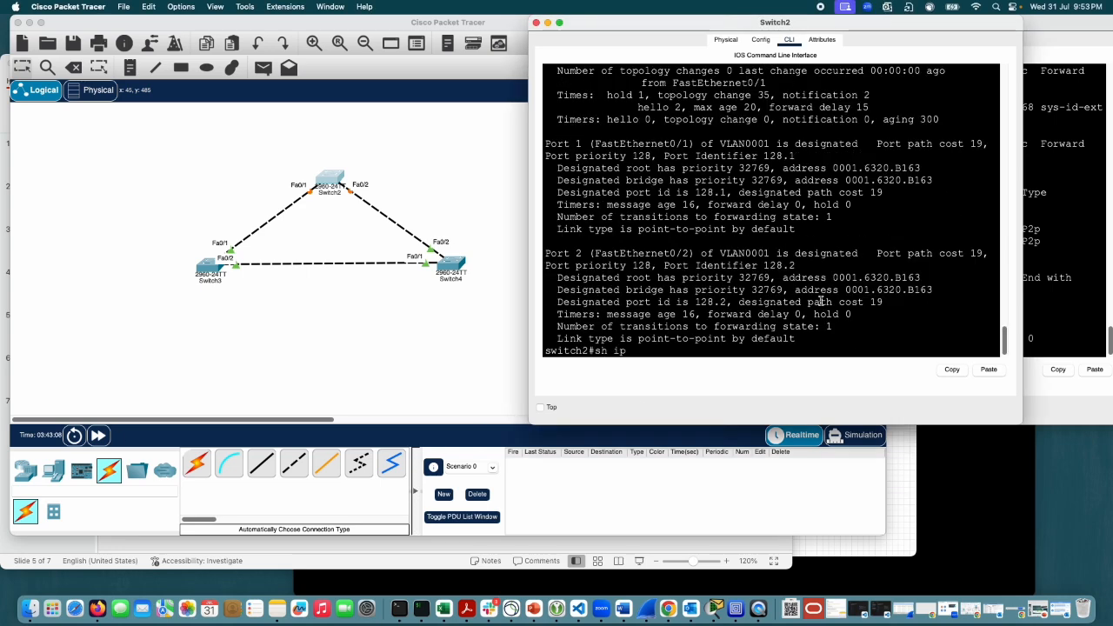
pyautogui.press('Return')
pyautogui.scroll(10, 820, 301)
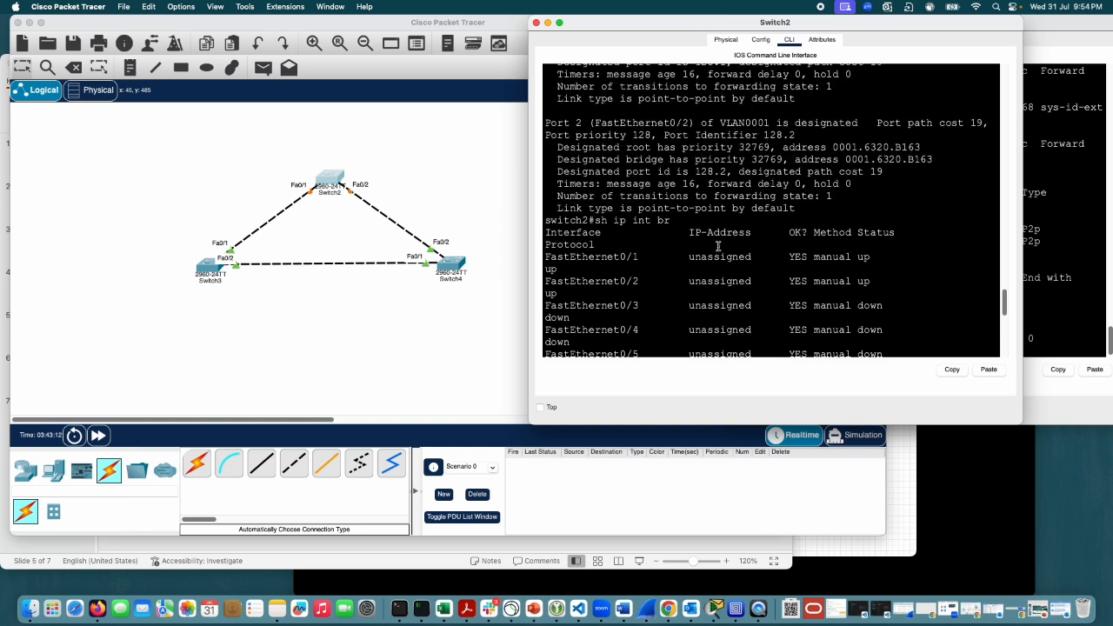
pyautogui.scroll(-3, 896, 286)
pyautogui.scroll(-10, 896, 286)
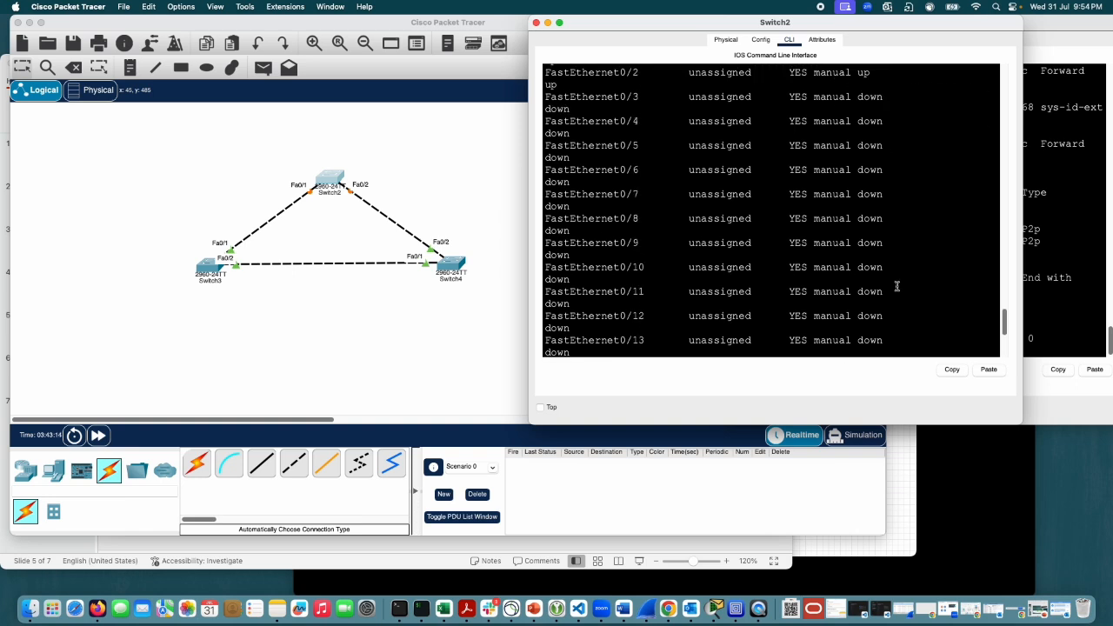
# Step: Run sh int fa0/1 on Switch2, highlight the interface and line protocol status, and page to the end of the output
pyautogui.write('sh int fa0/1')
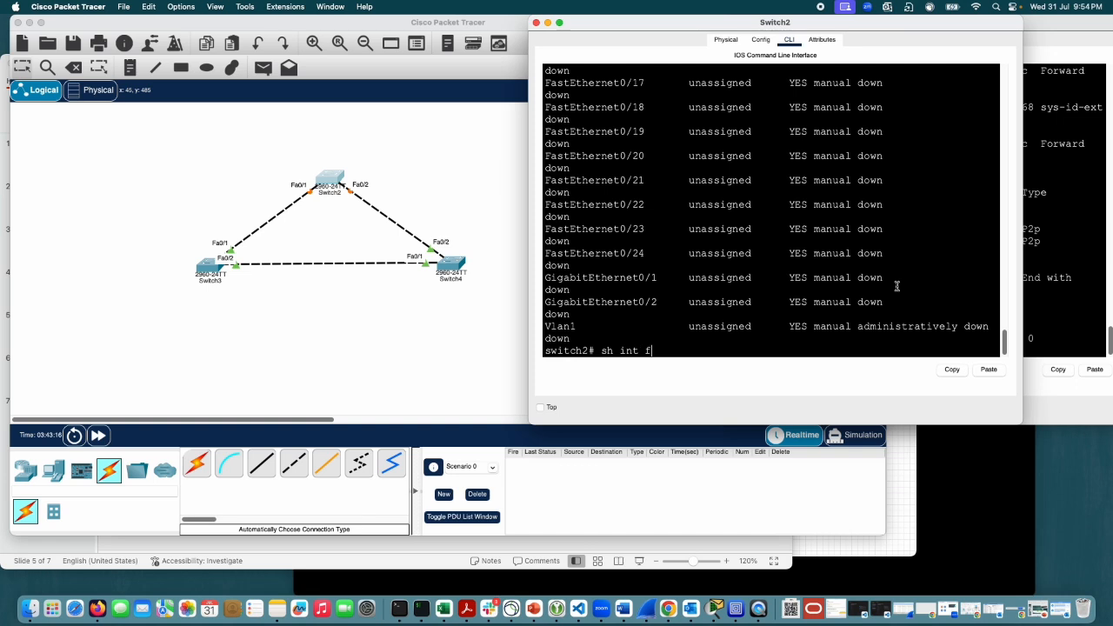
pyautogui.press('Return')
pyautogui.scroll(2, 896, 286)
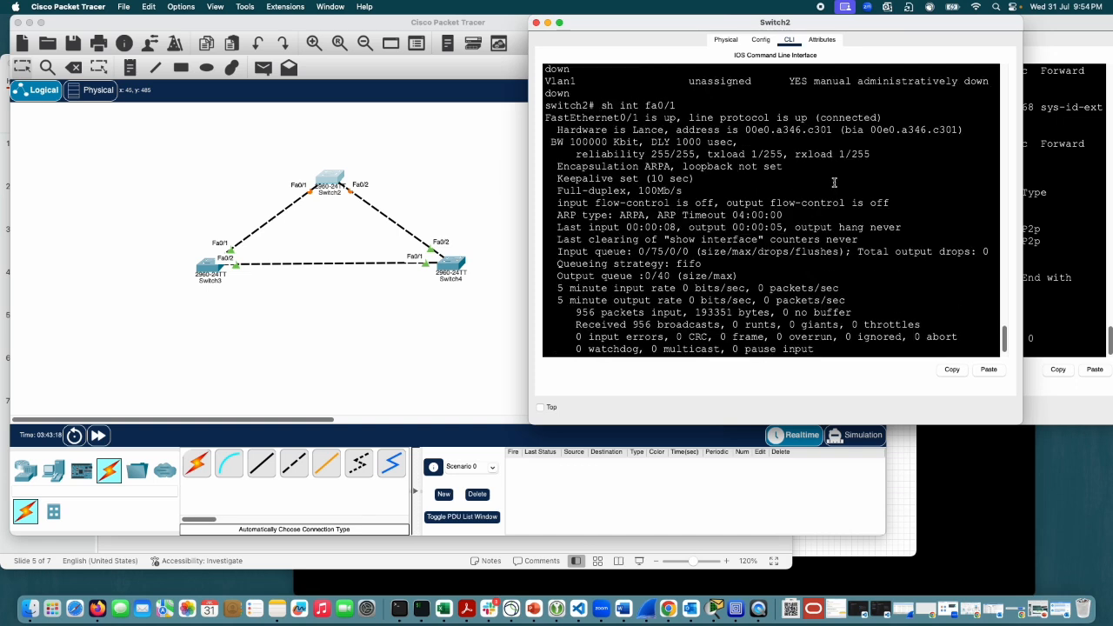
pyautogui.moveTo(672, 119); pyautogui.dragTo(561, 118)
pyautogui.moveTo(815, 115); pyautogui.dragTo(692, 114)
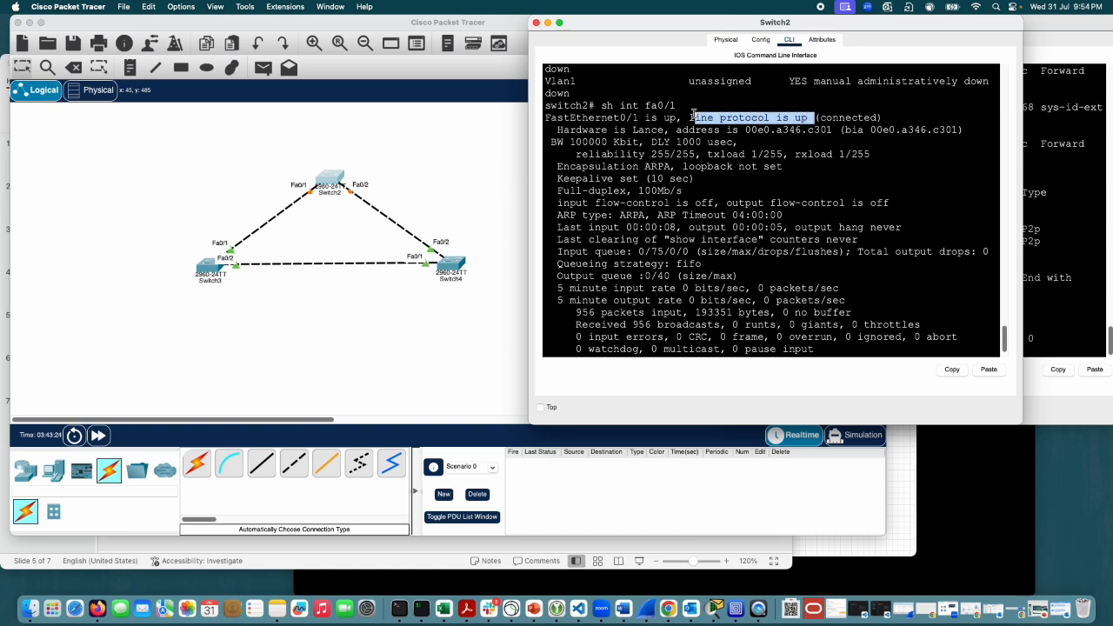
pyautogui.click(783, 142)
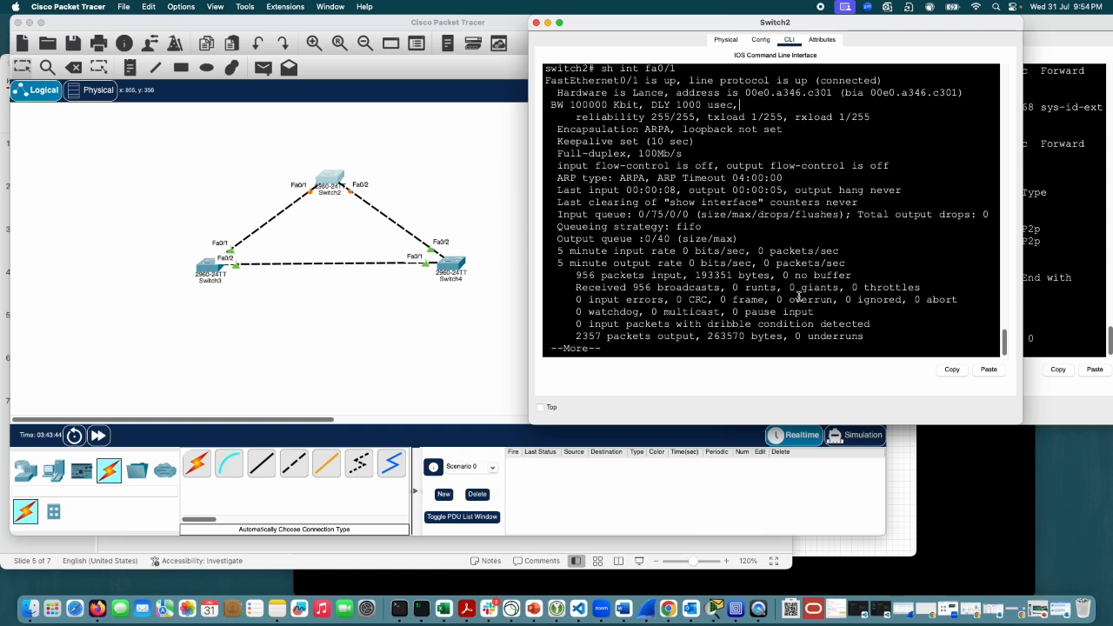
pyautogui.press('space')
# Step: Try to list the interface descriptions on Switch2 with sh int desc, entering the command twice
pyautogui.write('sh')
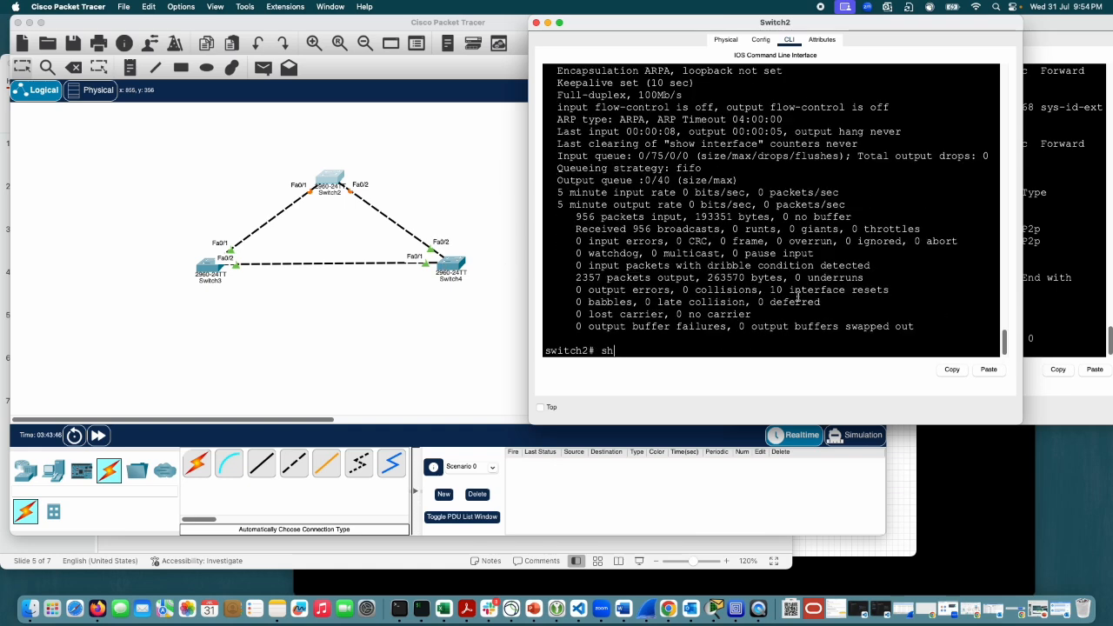
pyautogui.write(' int desc')
pyautogui.press('Return')
pyautogui.write('sh int desc')
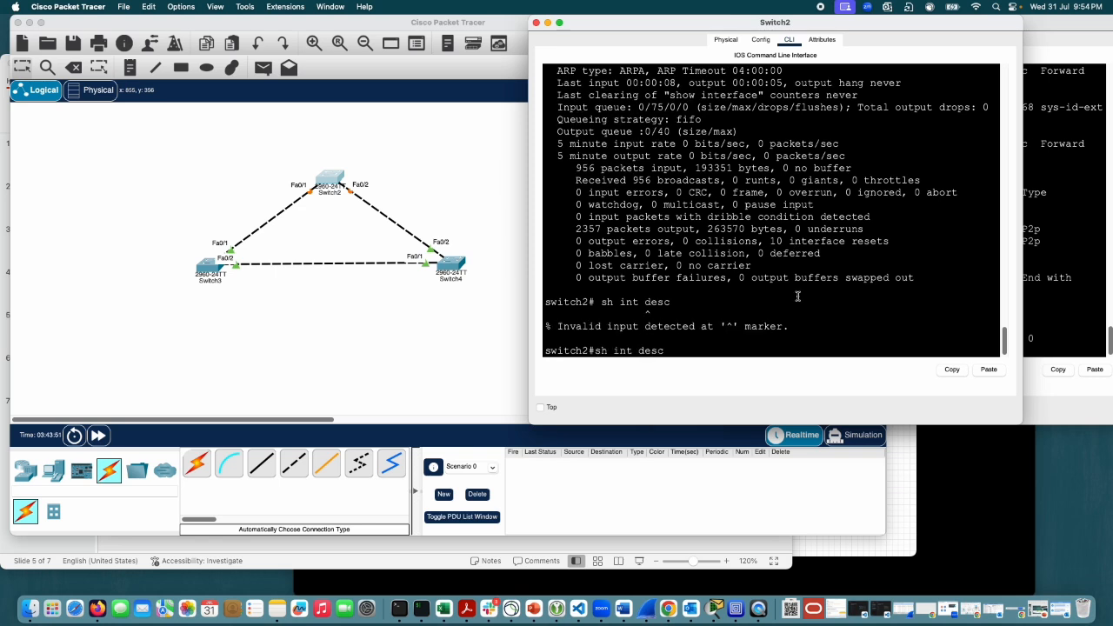
pyautogui.press('Return')
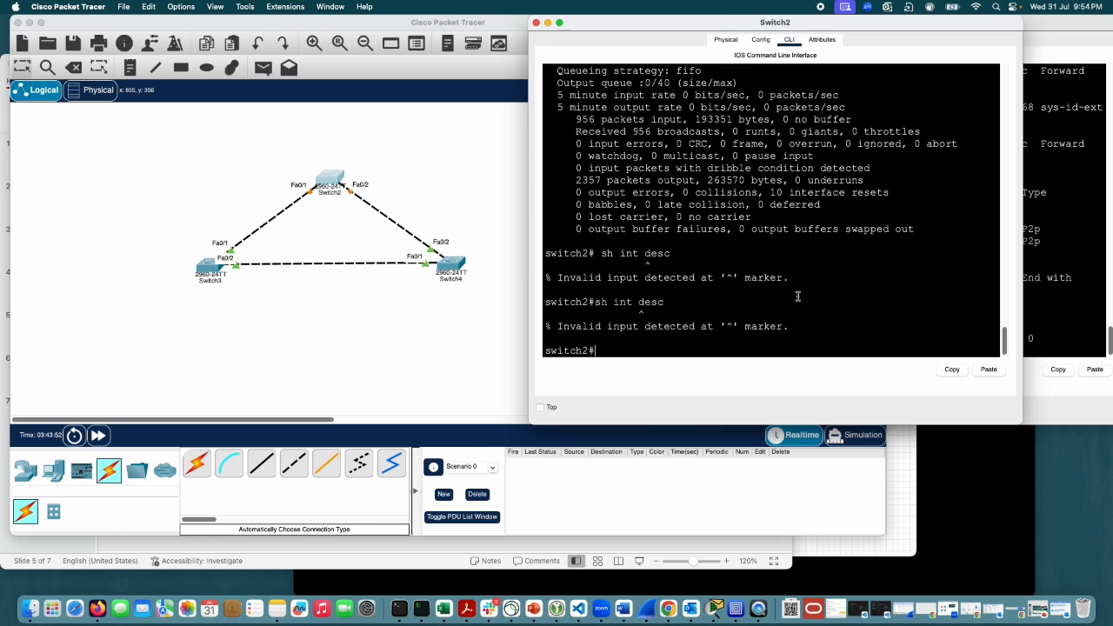
# Step: Try to complete the command show interfaces desc in Switch2's CLI
pyautogui.write('sho')
pyautogui.press('Tab')
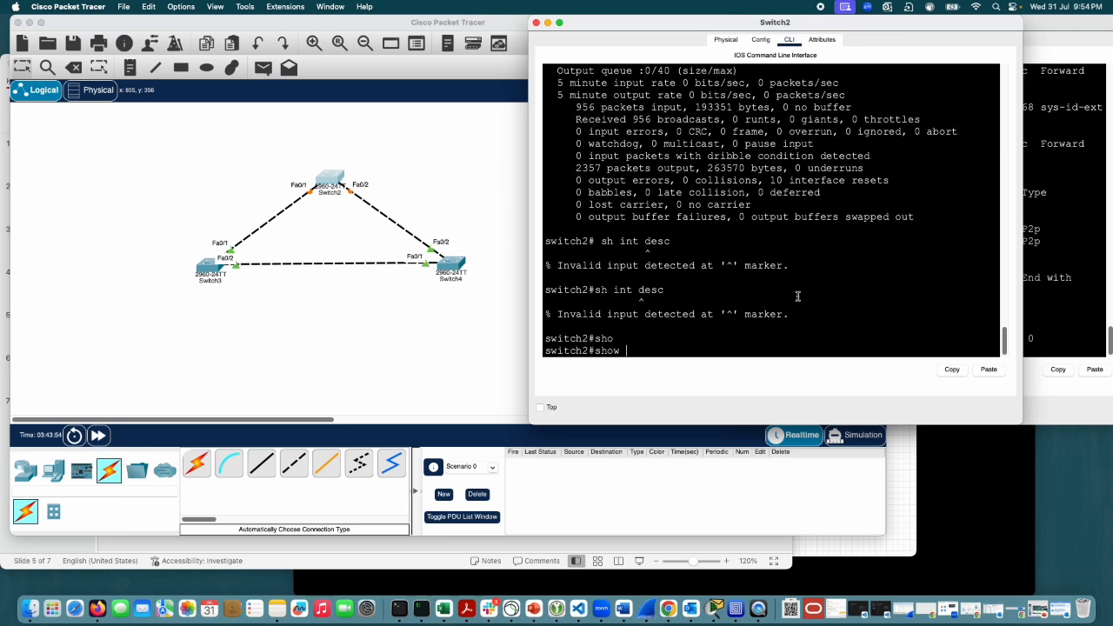
pyautogui.write('int')
pyautogui.press('Tab')
pyautogui.write('desc')
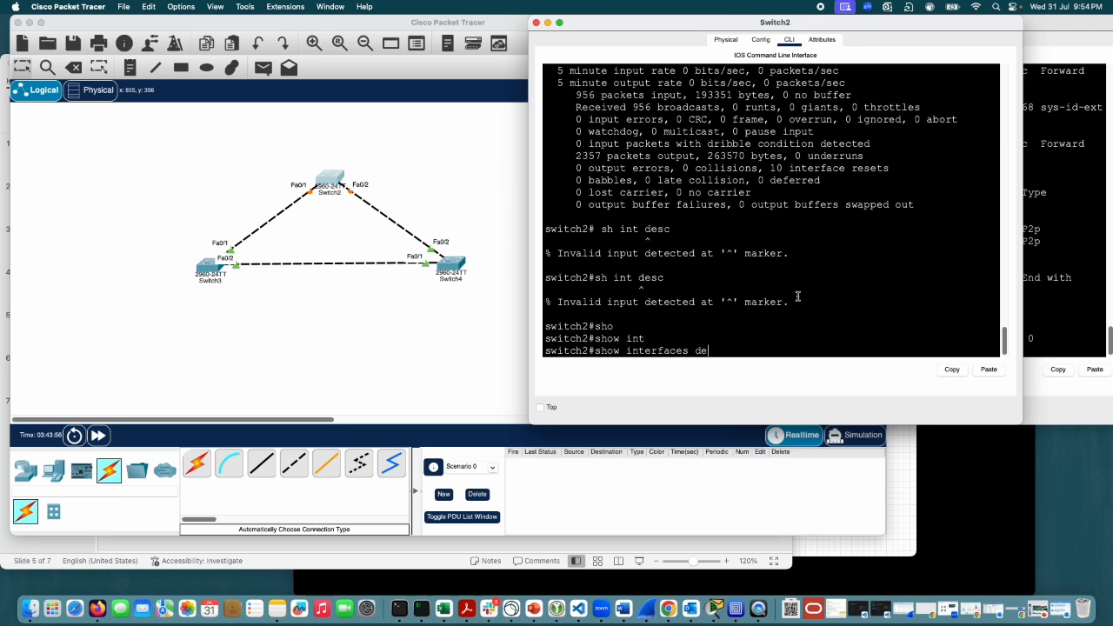
pyautogui.press('Tab')
pyautogui.press('Tab')
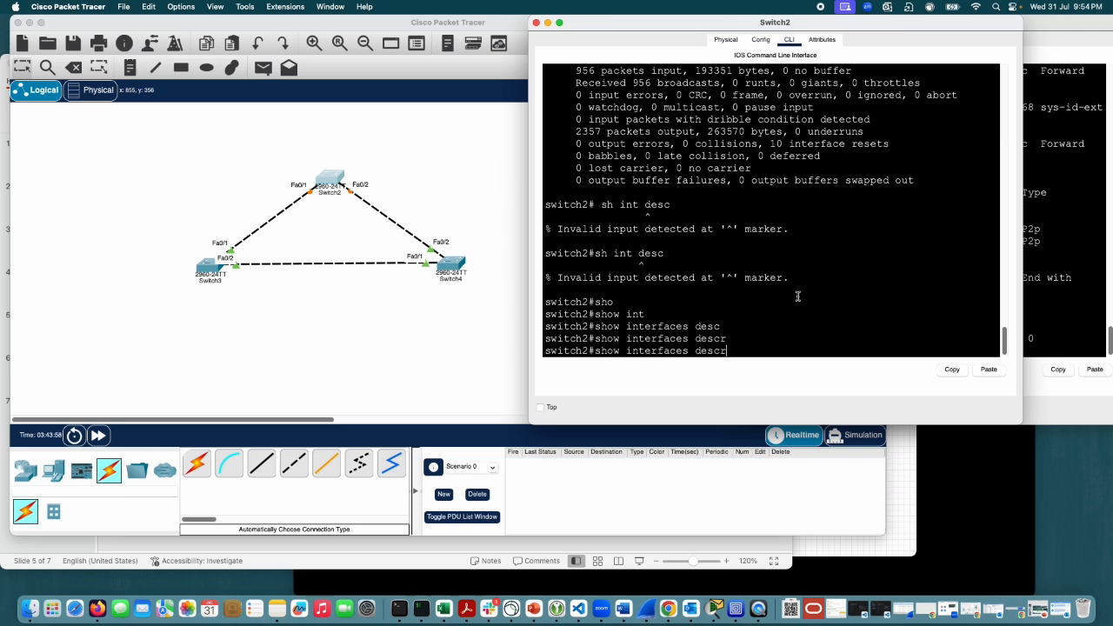
# Step: Drop the desc option, run show interfaces on Switch2 and page through the output to FastEthernet0/3
pyautogui.press('BackSpace')
pyautogui.press('BackSpace')
pyautogui.press('BackSpace')
pyautogui.press('BackSpace')
pyautogui.press('Return')
pyautogui.press('Return')
pyautogui.press('Return')
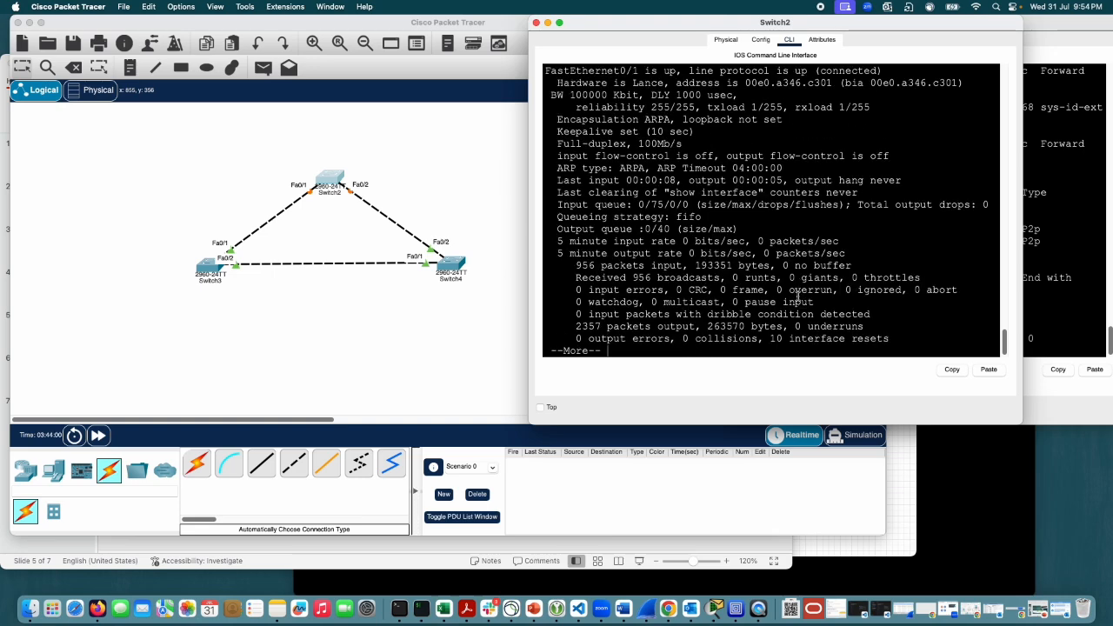
pyautogui.press('space')
pyautogui.press('space')
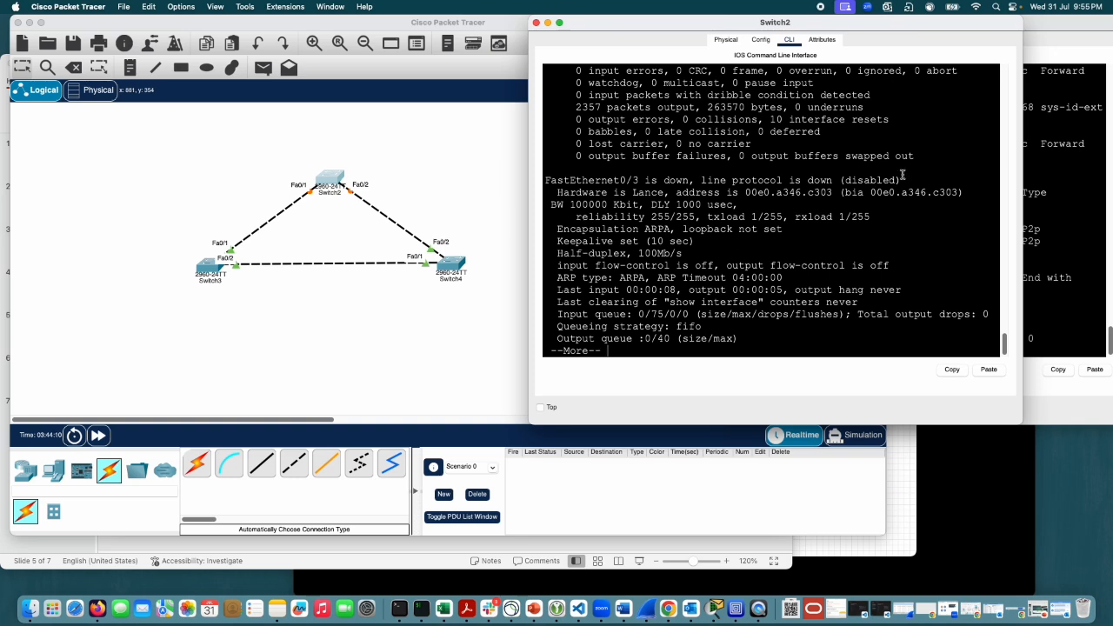
# Step: Highlight the interface and line protocol status of FastEthernet0/3 and FastEthernet0/4 in the output
pyautogui.moveTo(903, 176); pyautogui.dragTo(548, 180)
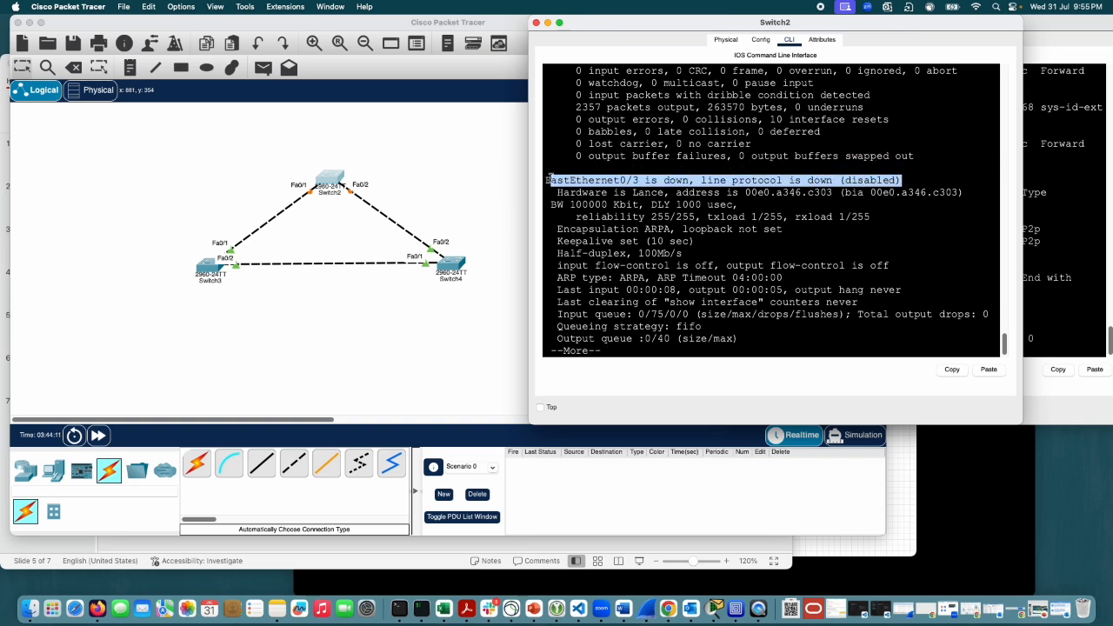
pyautogui.click(867, 299)
pyautogui.scroll(4, 661, 234)
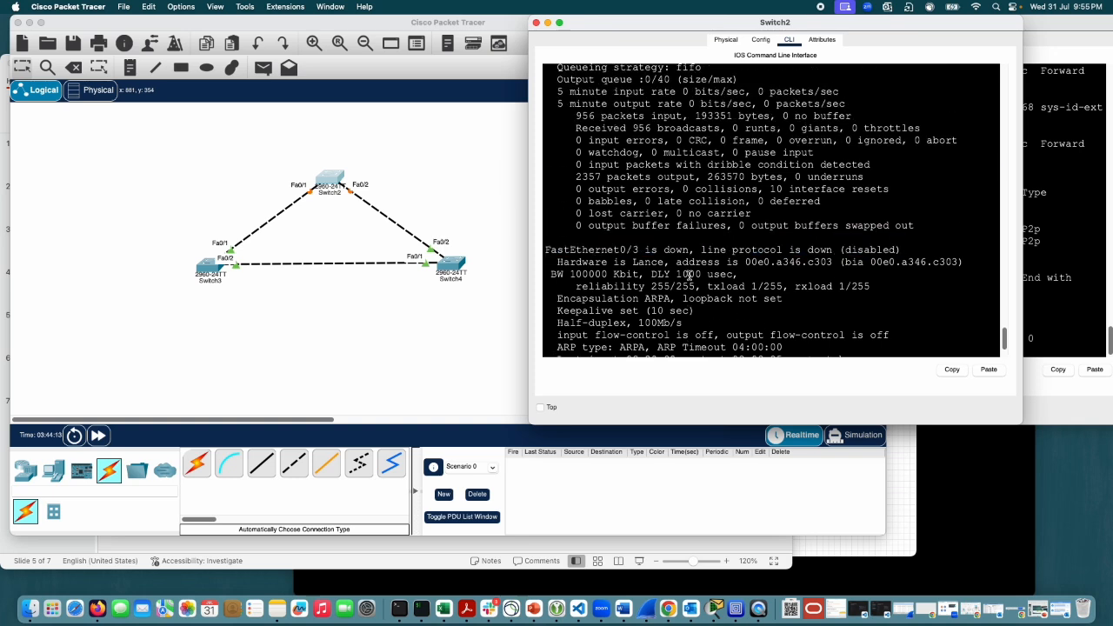
pyautogui.scroll(-5, 685, 259)
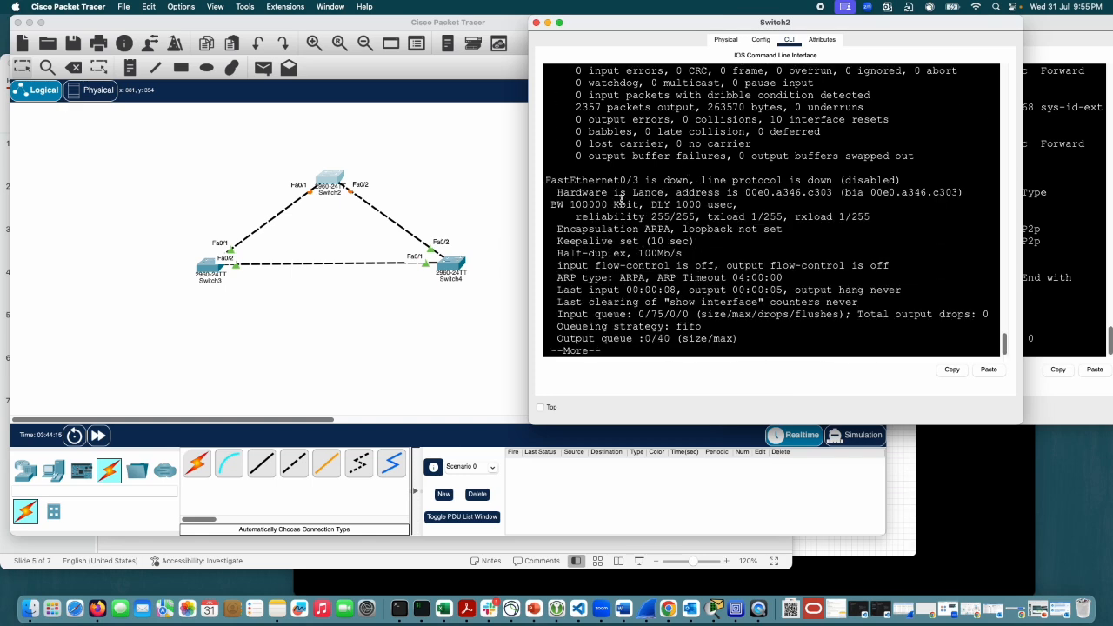
pyautogui.moveTo(898, 243); pyautogui.dragTo(645, 241)
pyautogui.click(928, 248)
pyautogui.moveTo(905, 232); pyautogui.dragTo(792, 235)
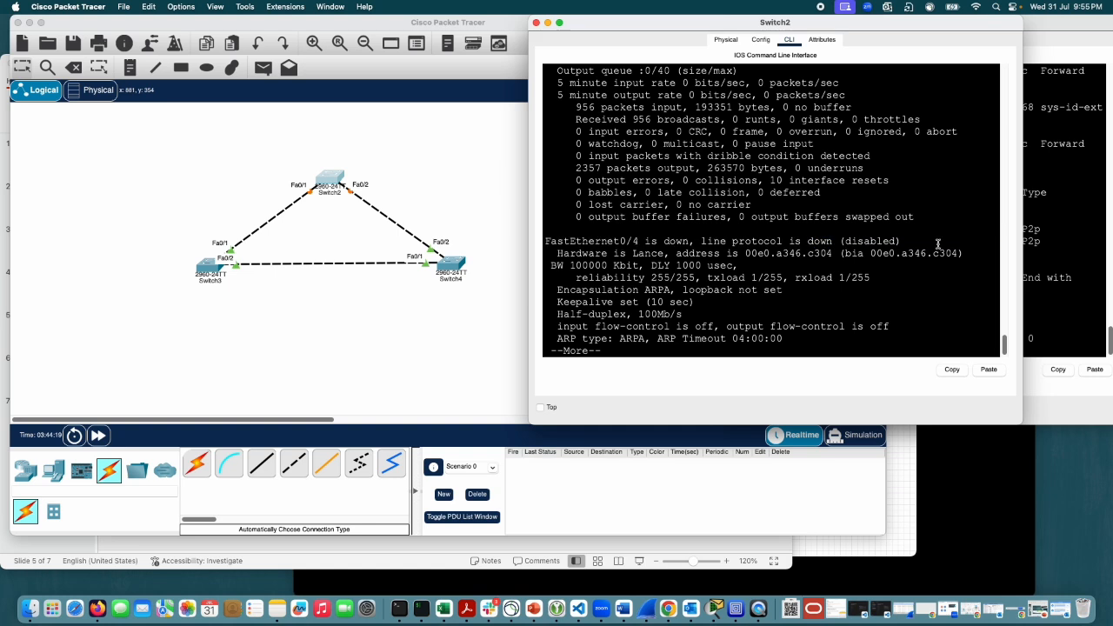
pyautogui.moveTo(902, 245); pyautogui.dragTo(821, 242)
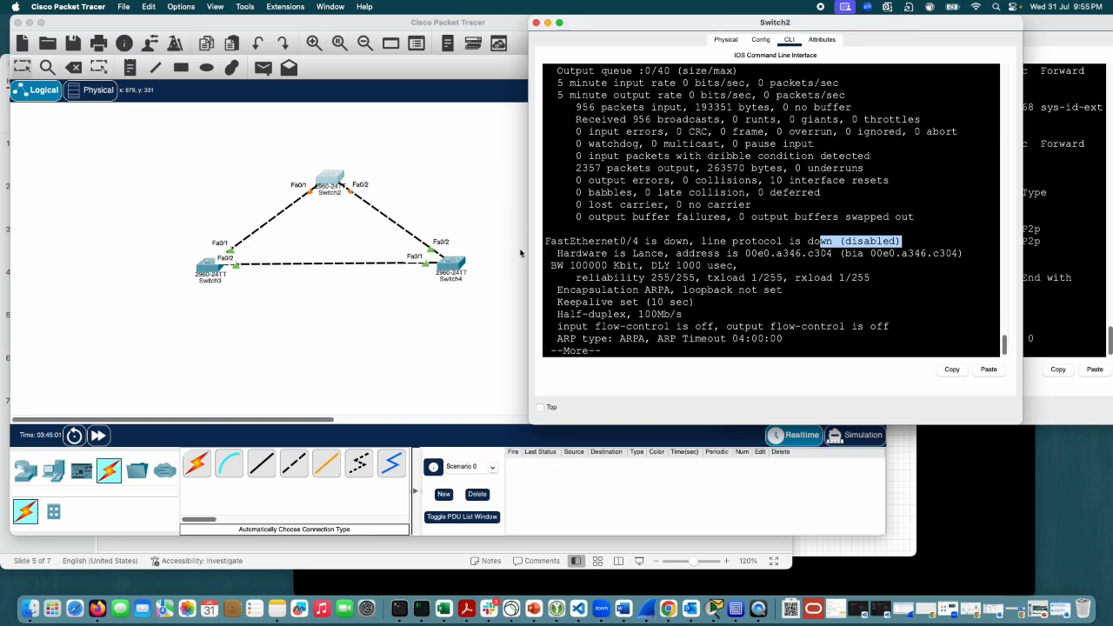
# Step: Check the switch topology, return to Switch2's CLI, page further through the interface output and quit it
pyautogui.click(465, 168)
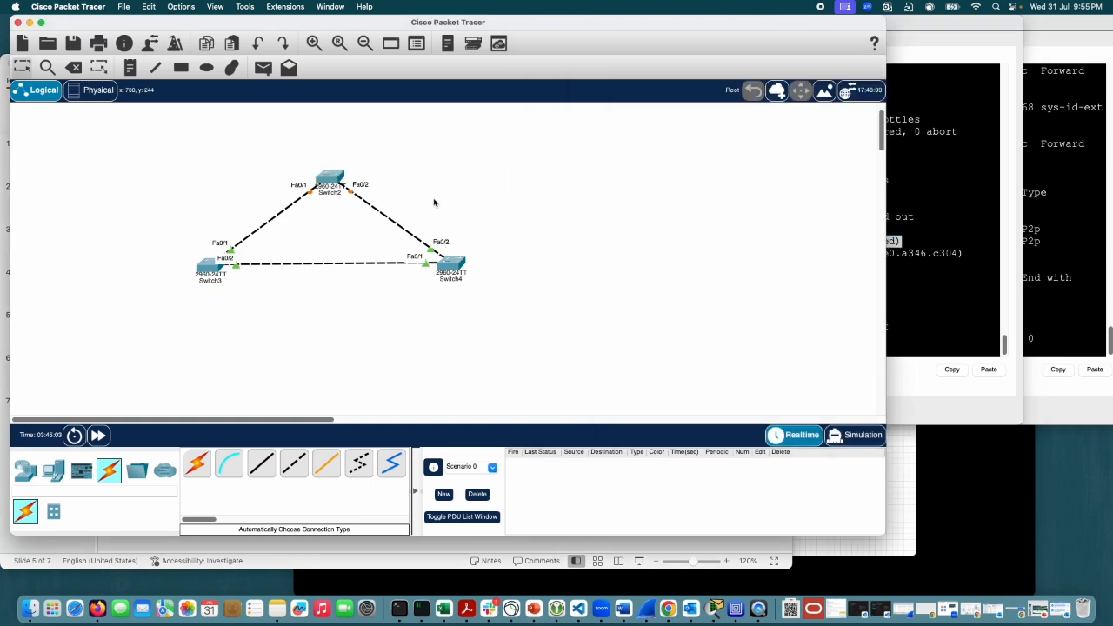
pyautogui.moveTo(447, 272)
pyautogui.click(338, 177)
pyautogui.scroll(2, 751, 294)
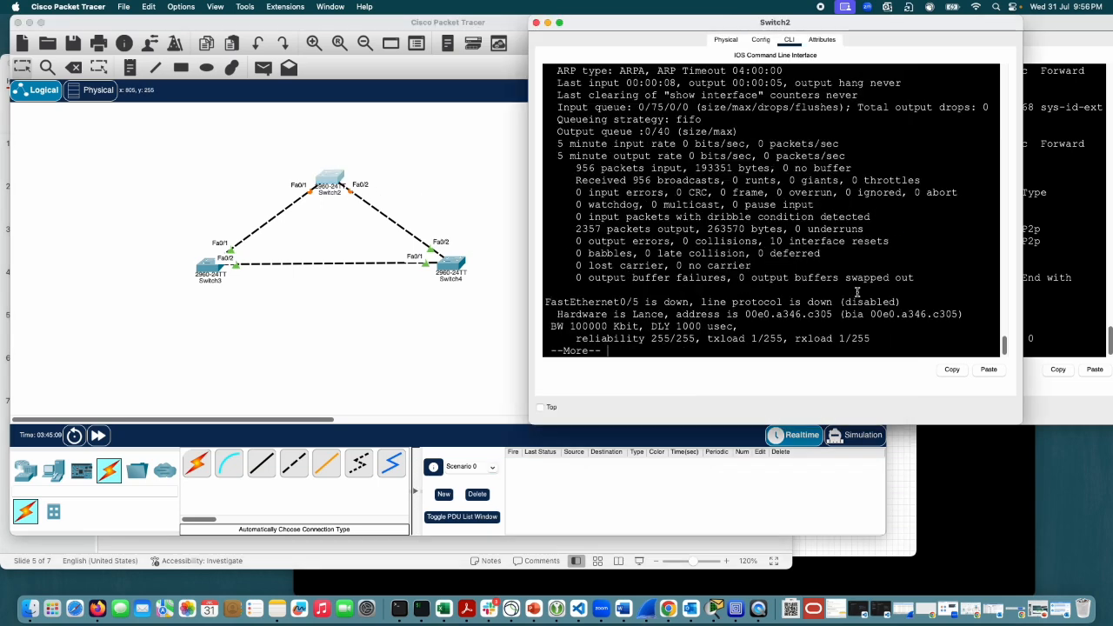
pyautogui.scroll(6, 609, 257)
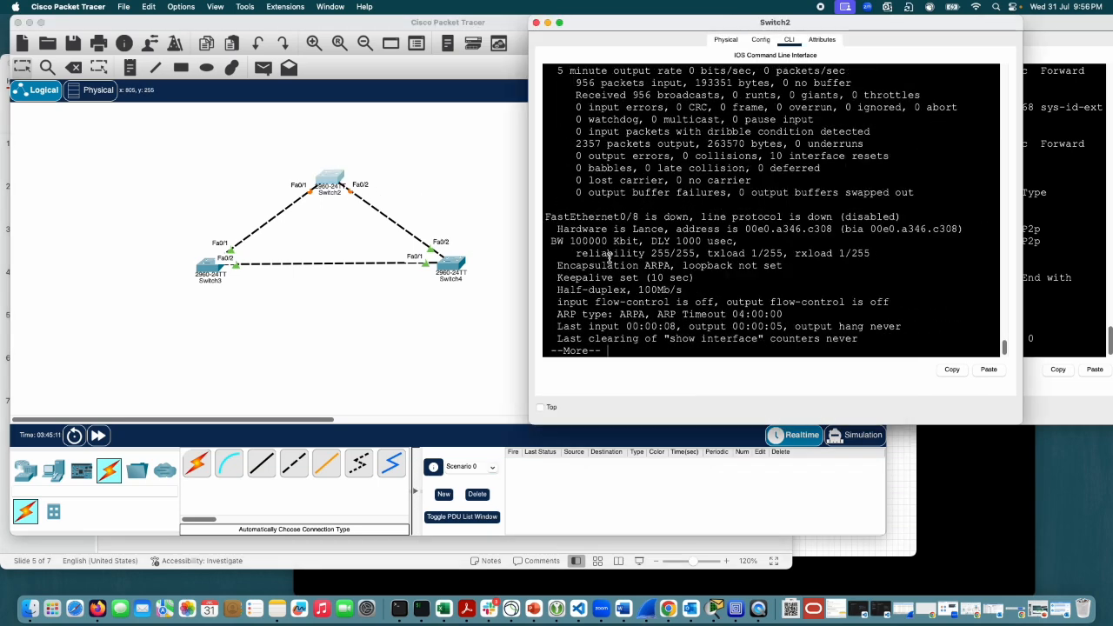
pyautogui.press('space')
pyautogui.write('q')
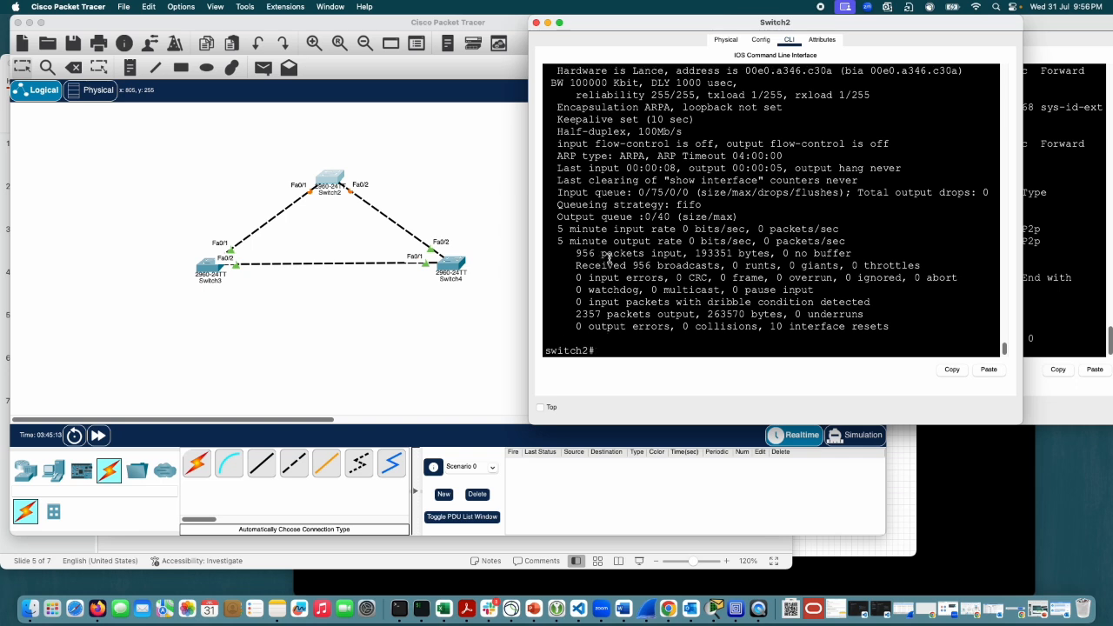
pyautogui.write('conf t')
# Step: Enter global configuration mode on Switch2 and remove root guard from Fa0/2 with no spanning-tree guard root
pyautogui.press('Return')
pyautogui.write('int')
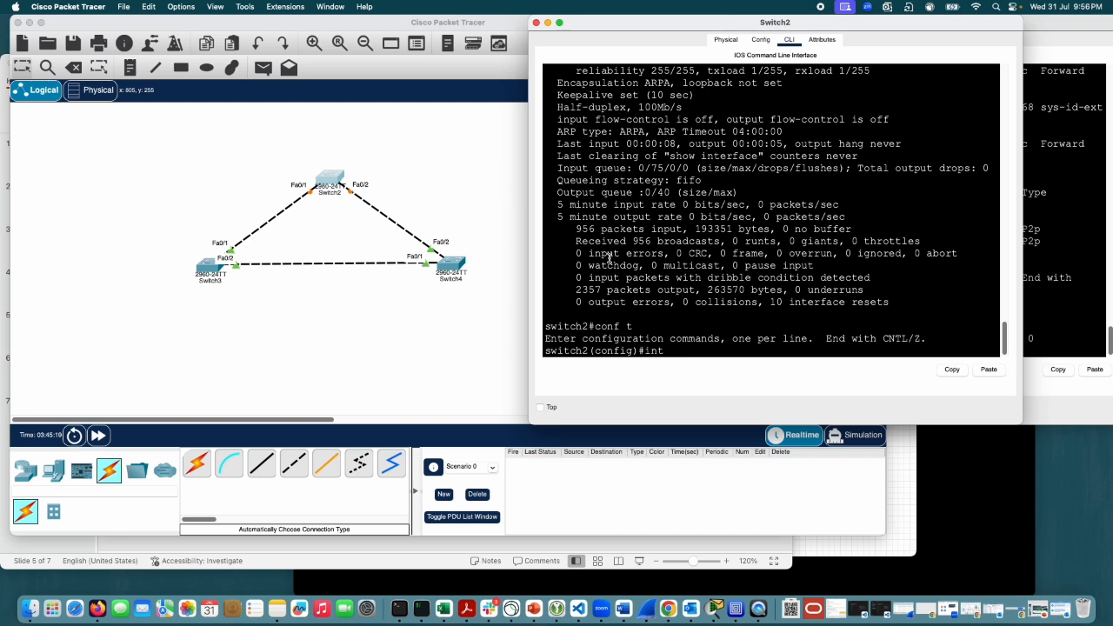
pyautogui.write(' fa0/2')
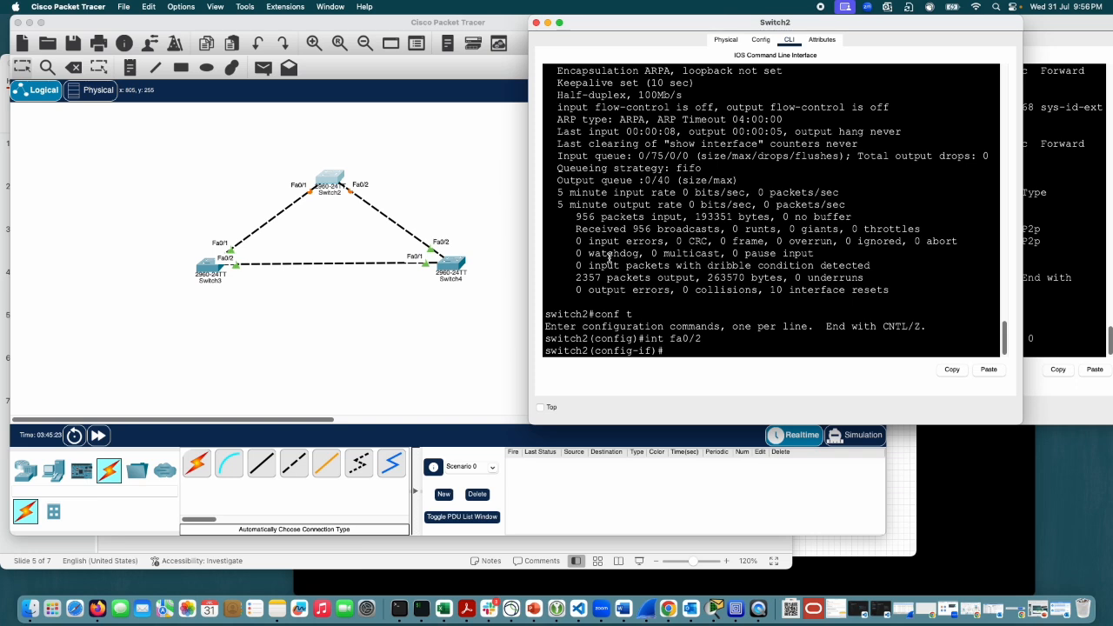
pyautogui.write('no sp')
pyautogui.press('Tab')
pyautogui.write('an')
pyautogui.press('Tab')
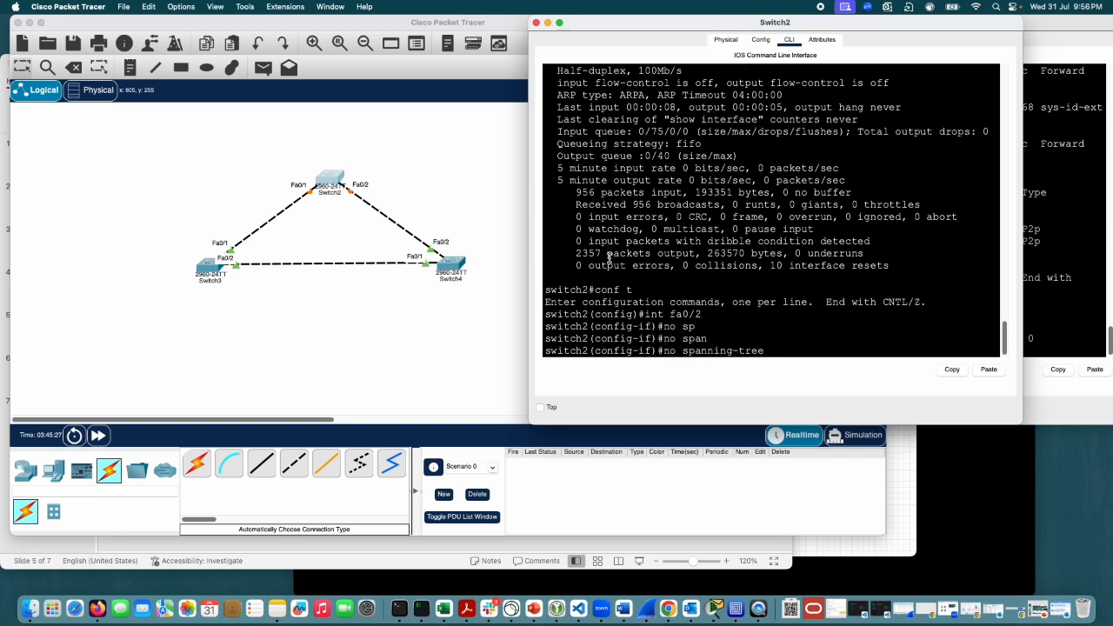
pyautogui.write('b')
pyautogui.press('BackSpace')
pyautogui.write('guard root')
pyautogui.press('Return')
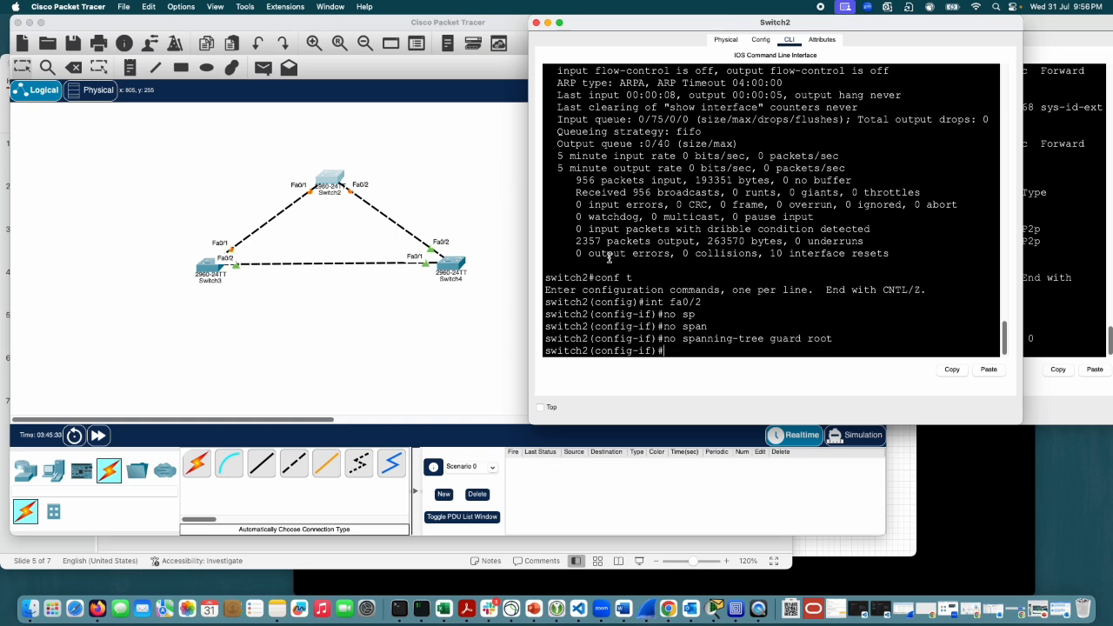
# Step: Remove root guard from Switch2's Fa0/1 with no spanning-tree guard root and return to global configuration mode
pyautogui.write('exit')
pyautogui.press('Return')
pyautogui.write('in')
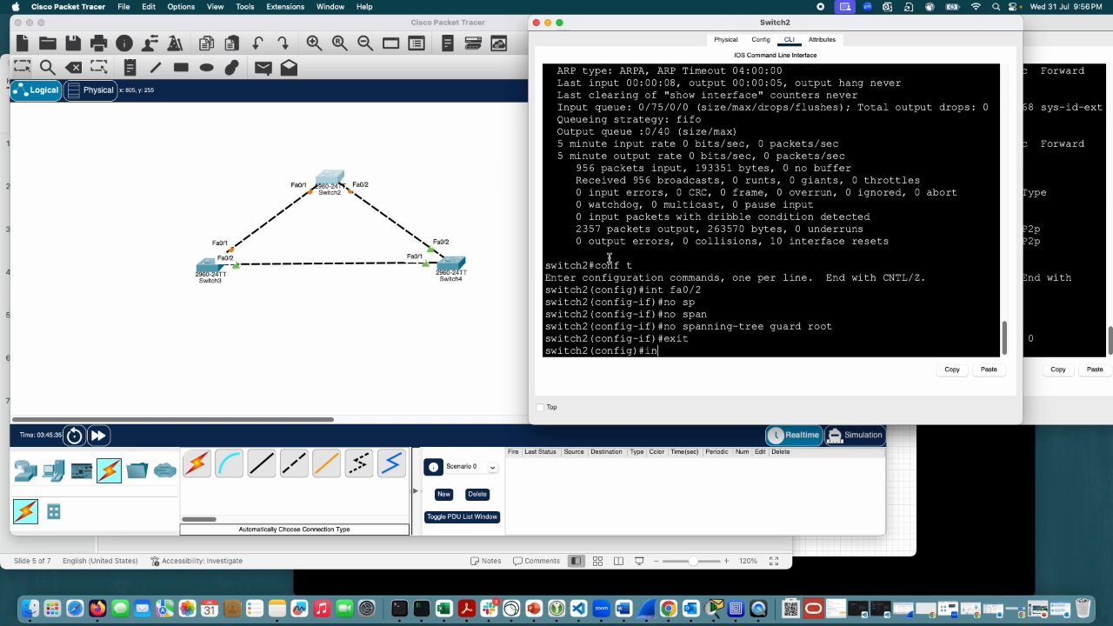
pyautogui.write('t fa0/1')
pyautogui.press('Return')
pyautogui.write('no spa')
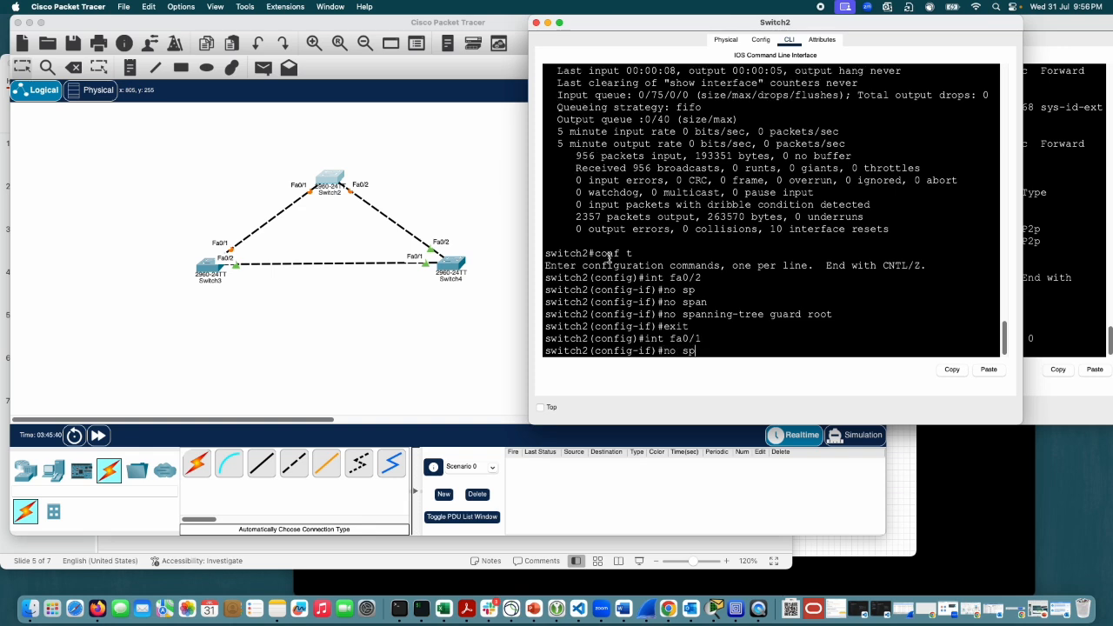
pyautogui.press('Tab')
pyautogui.write('g')
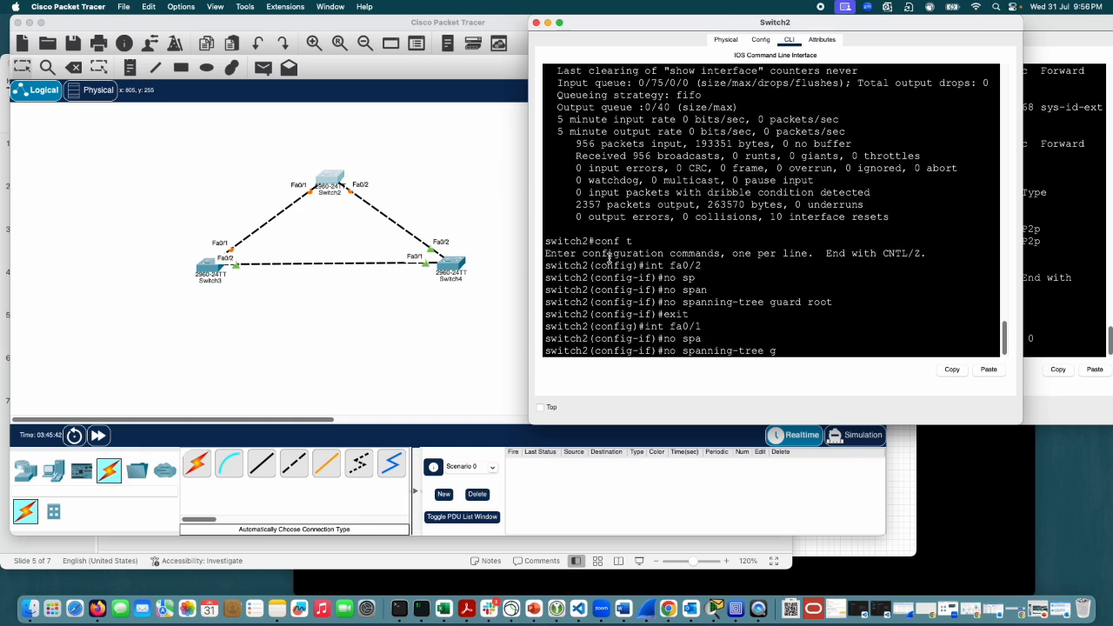
pyautogui.write('uard root')
pyautogui.press('Return')
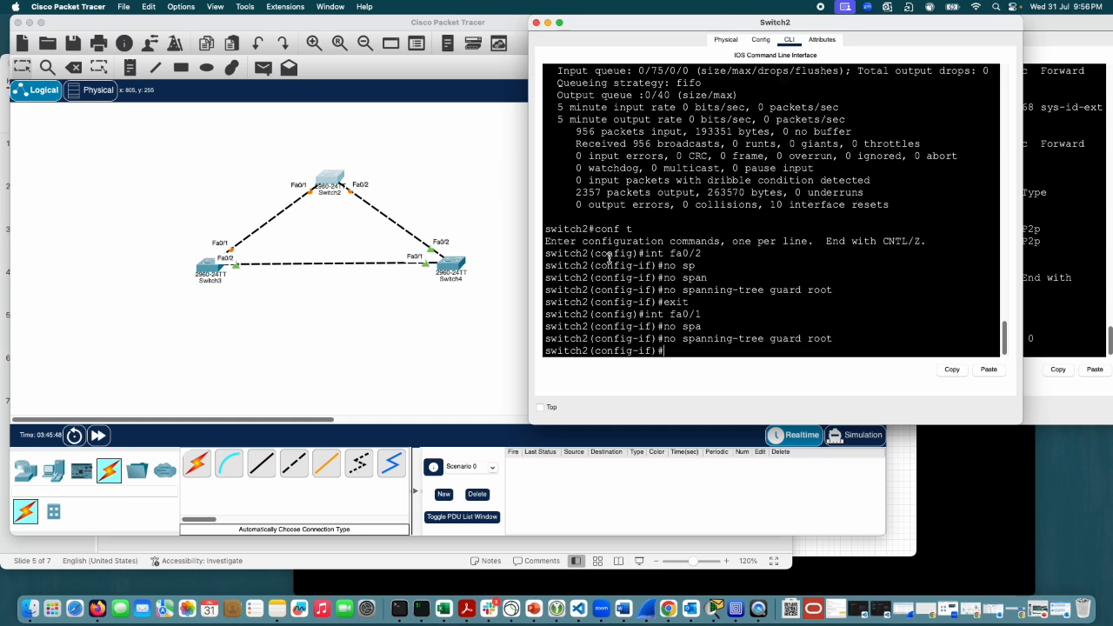
pyautogui.write('exit')
pyautogui.press('Return')
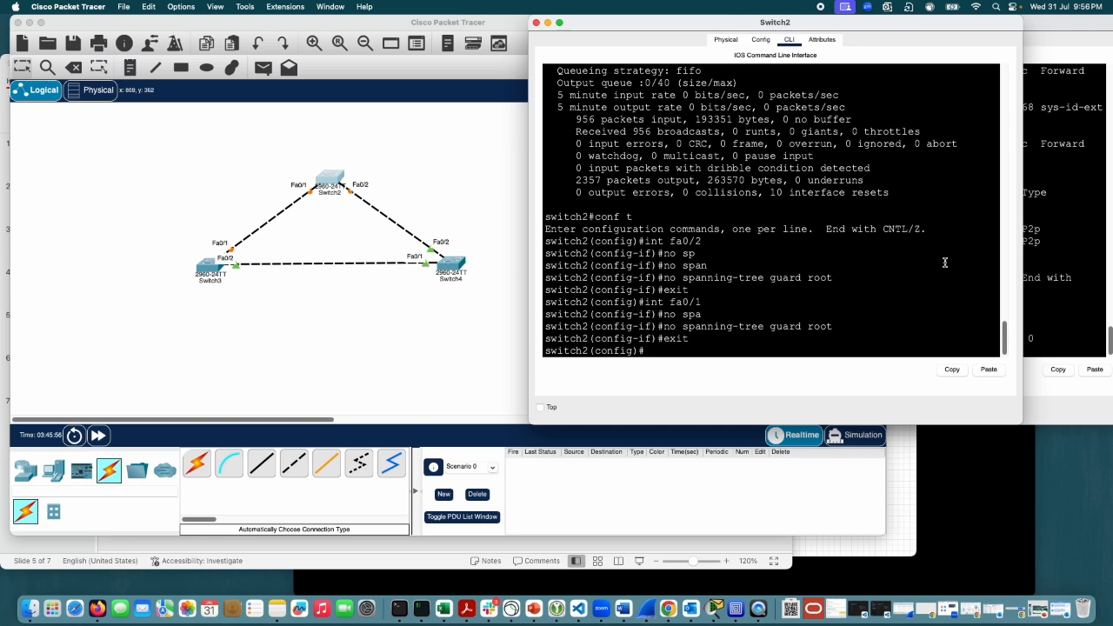
# Step: Remove Switch4's VLAN 1 root priority with no spanning-tree vlan 1 priority 0, reusing the earlier command text
pyautogui.click(1040, 270)
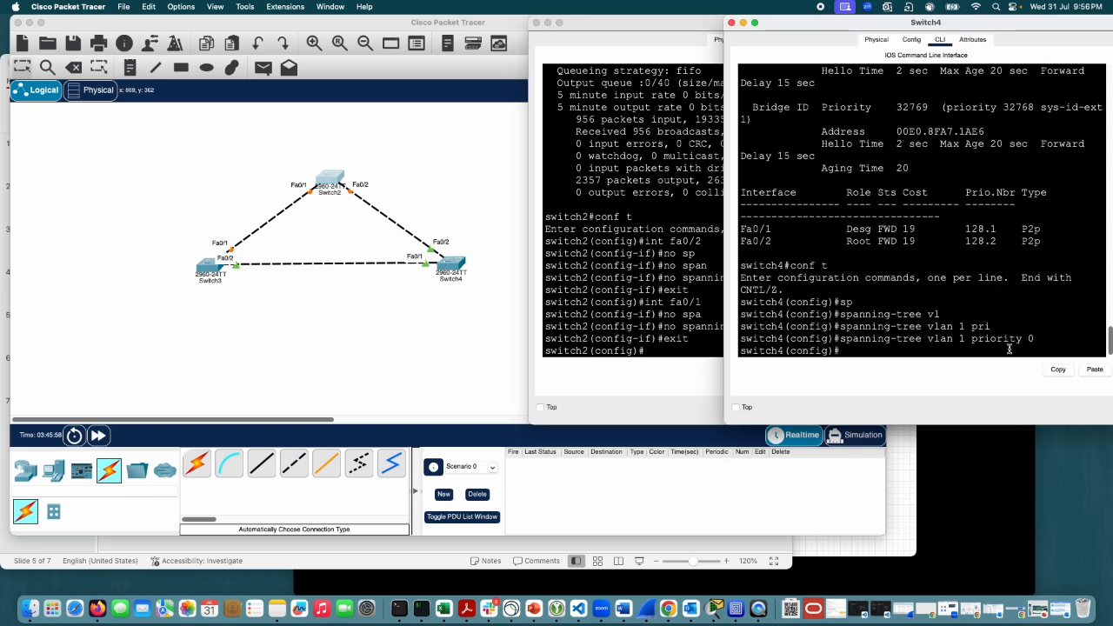
pyautogui.write('no')
pyautogui.moveTo(1034, 341); pyautogui.dragTo(840, 339)
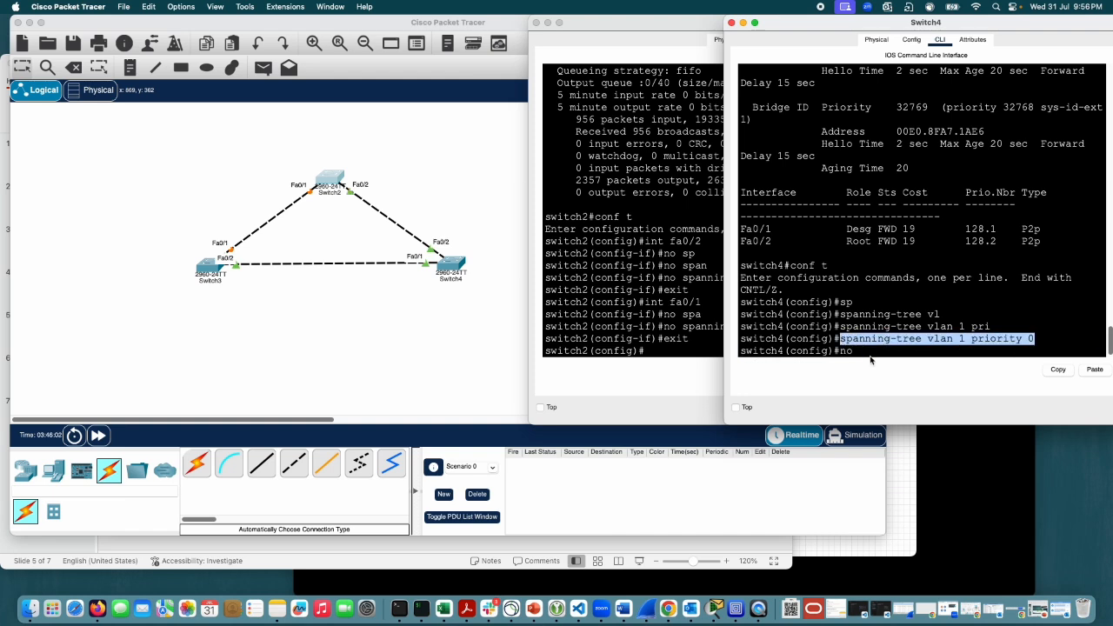
pyautogui.click(869, 351)
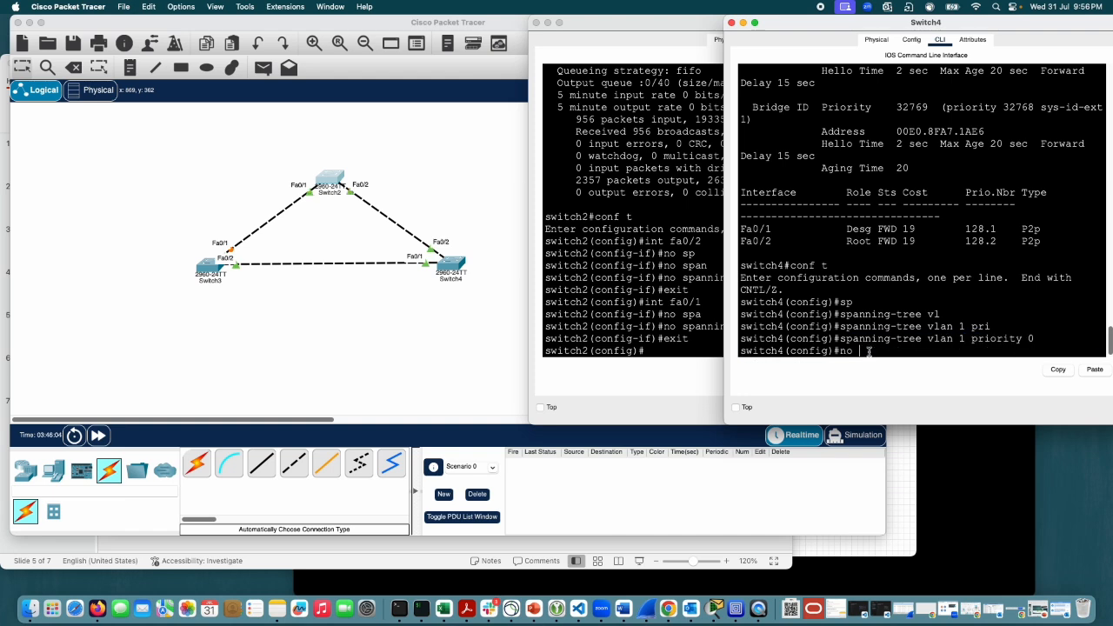
pyautogui.moveTo(1036, 339); pyautogui.dragTo(837, 339)
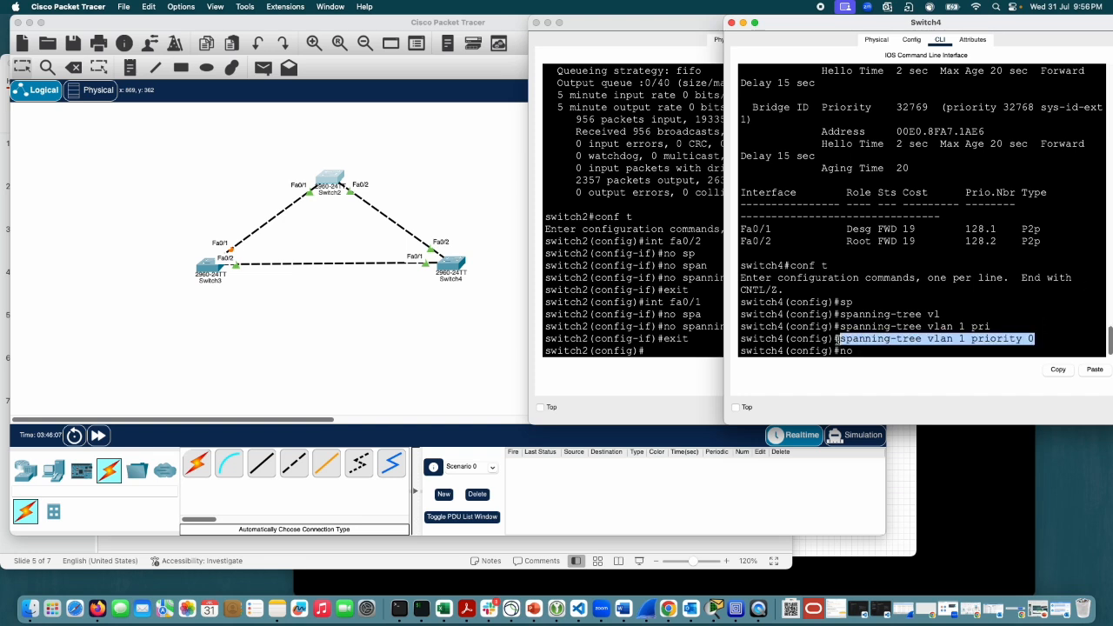
pyautogui.click(1054, 348)
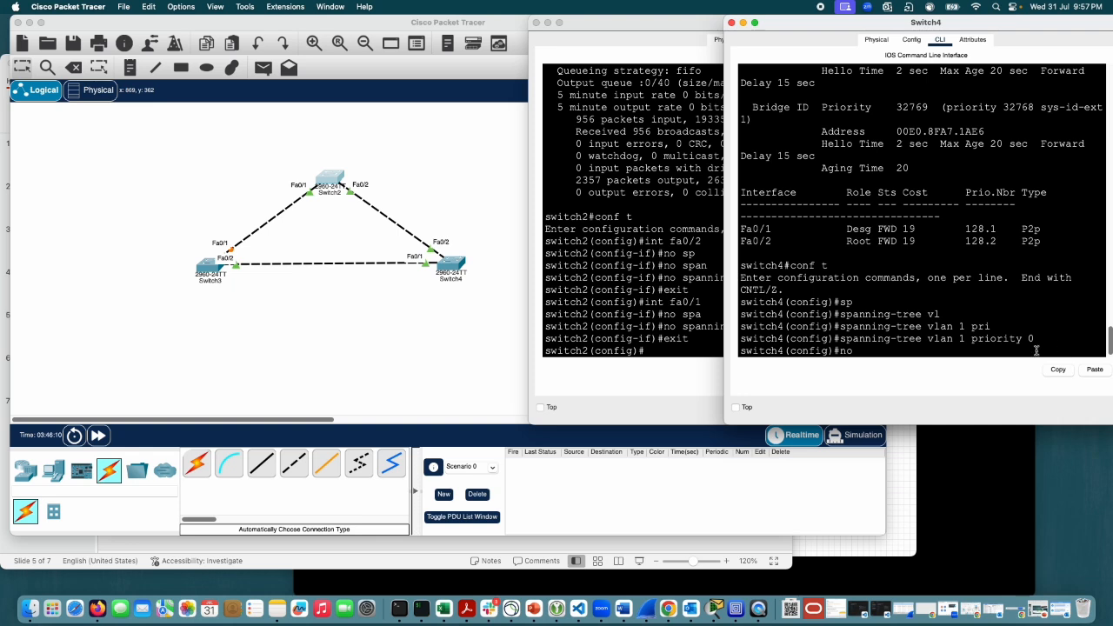
pyautogui.click(1099, 369)
pyautogui.press('Return')
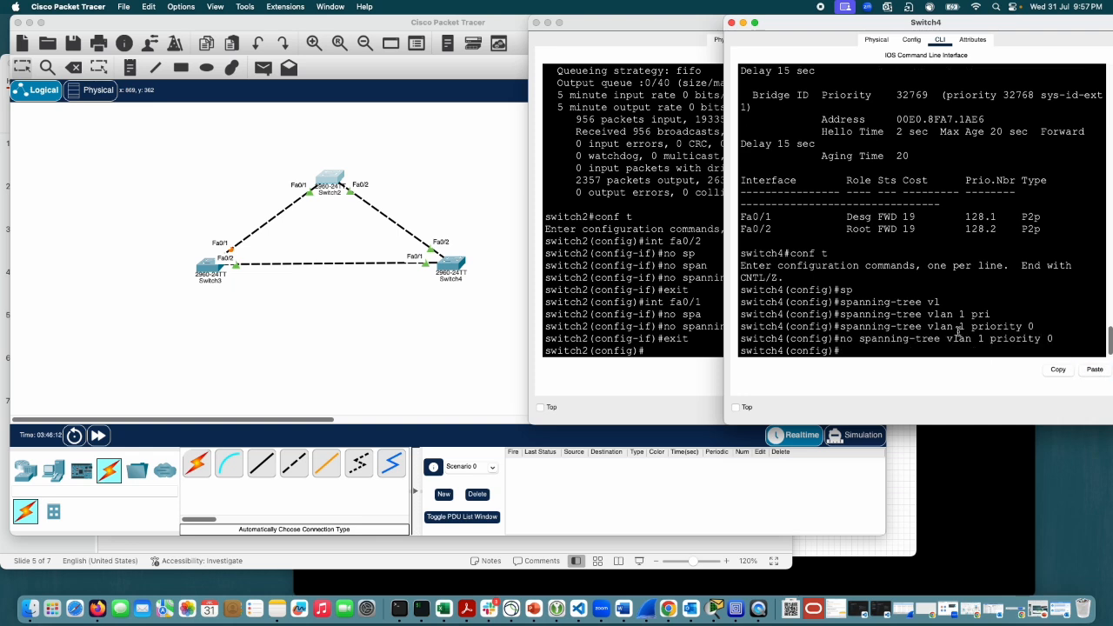
# Step: Examine the link states between the three switches in the topology and return to Switch2's CLI
pyautogui.click(594, 221)
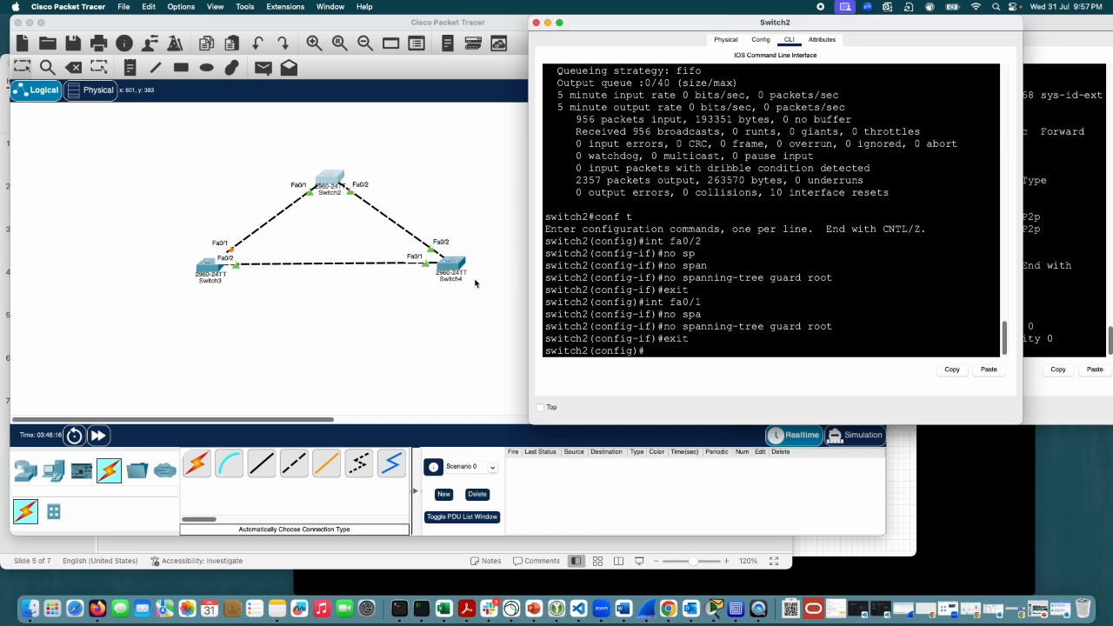
pyautogui.click(427, 304)
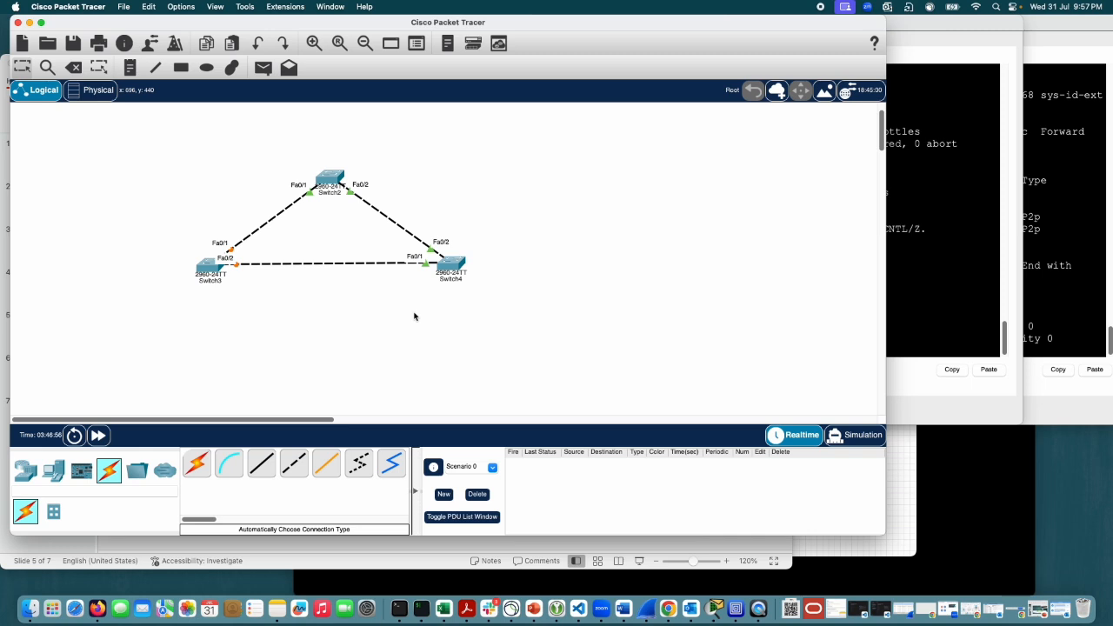
pyautogui.click(995, 252)
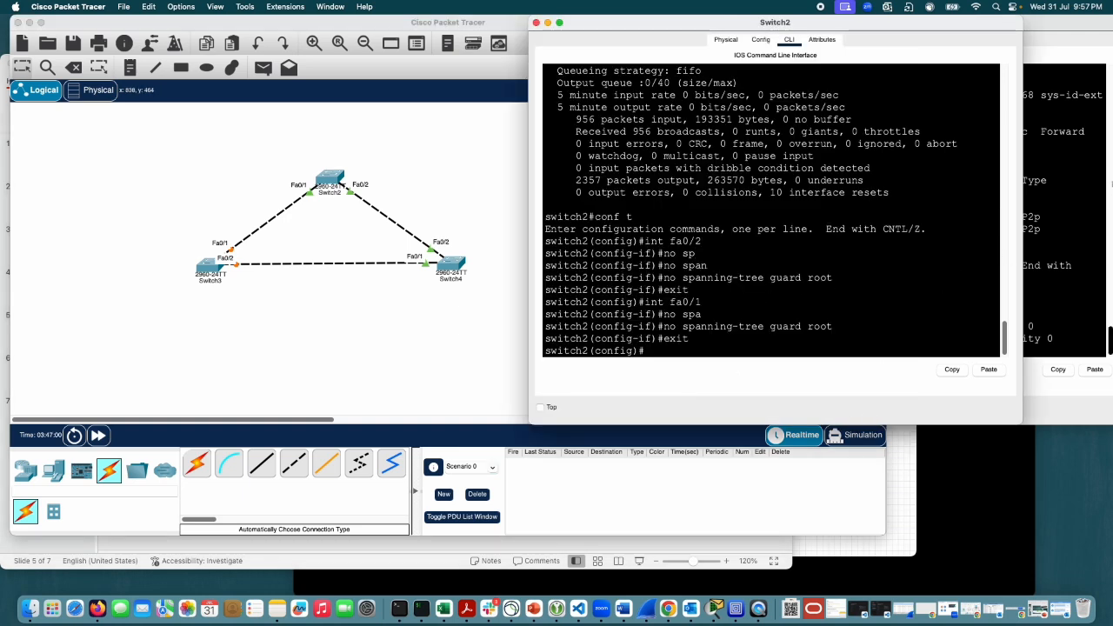
# Step: Open Switch3's CLI, move and widen its window over Switch2's, and start the console session
pyautogui.click(202, 268)
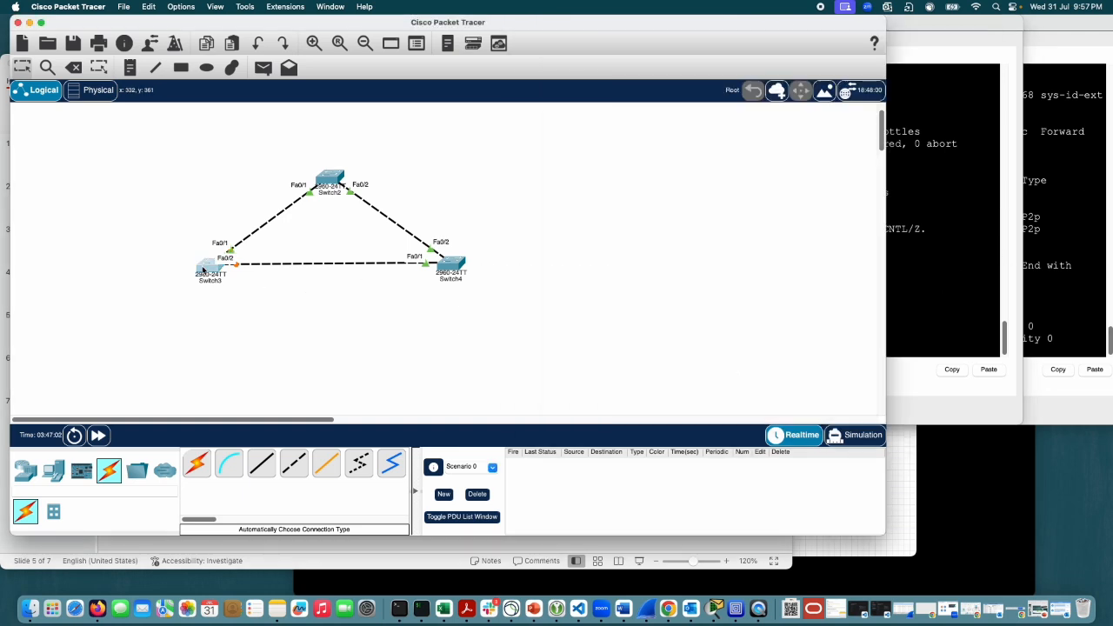
pyautogui.moveTo(588, 139); pyautogui.dragTo(820, 25)
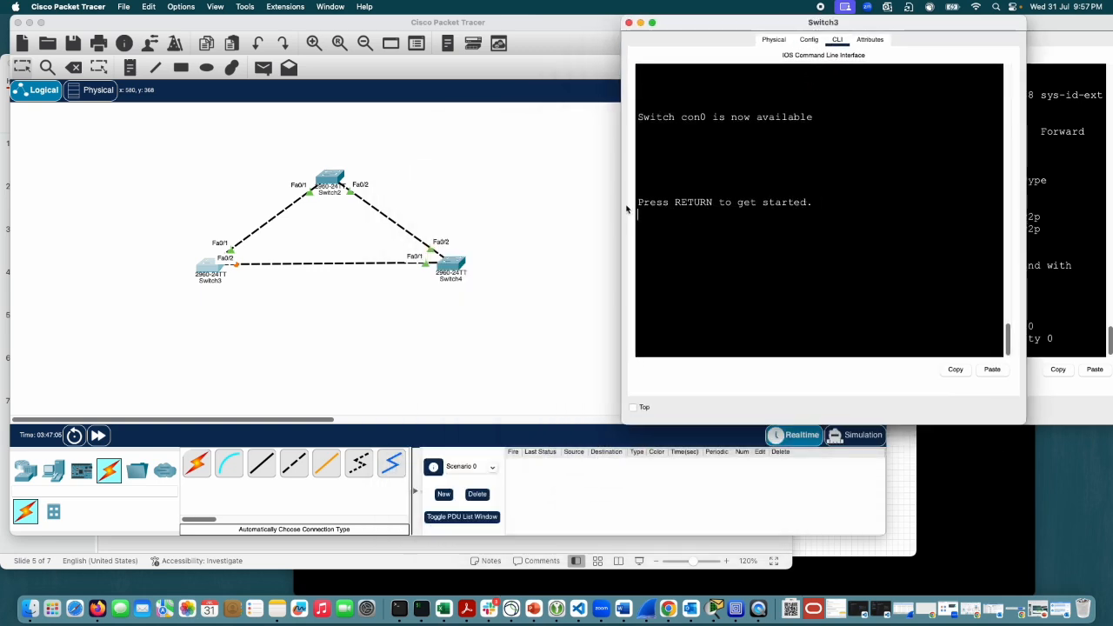
pyautogui.moveTo(625, 206); pyautogui.dragTo(502, 207)
pyautogui.press('Return')
# Step: Enter privileged EXEC mode on Switch3 and discard the partly written conf command
pyautogui.press('Return')
pyautogui.press('Return')
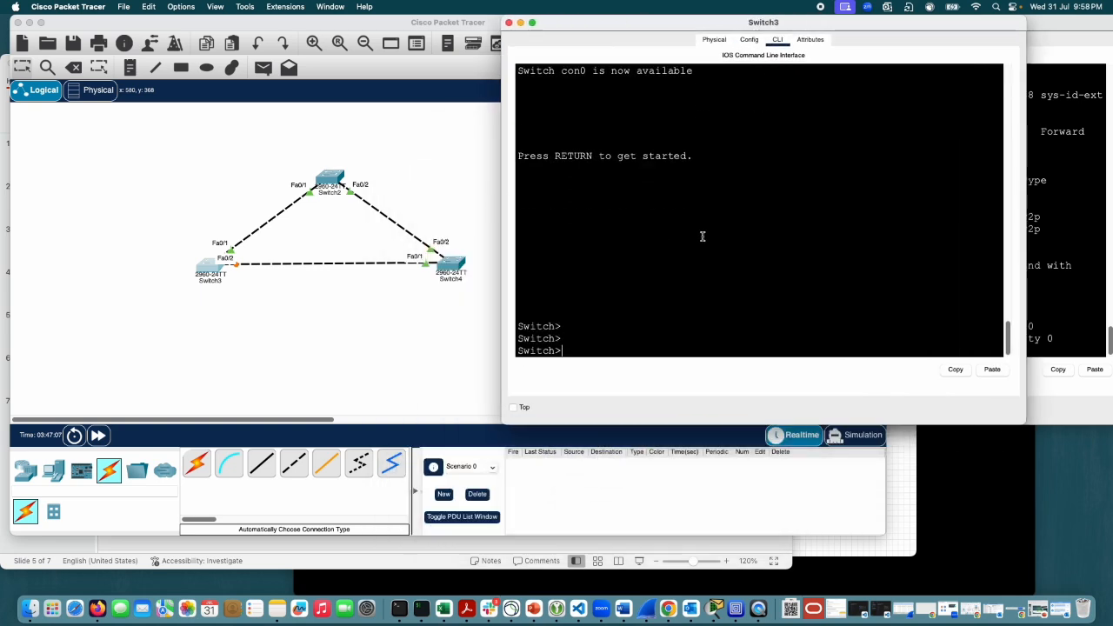
pyautogui.write('en')
pyautogui.press('Return')
pyautogui.write('conf')
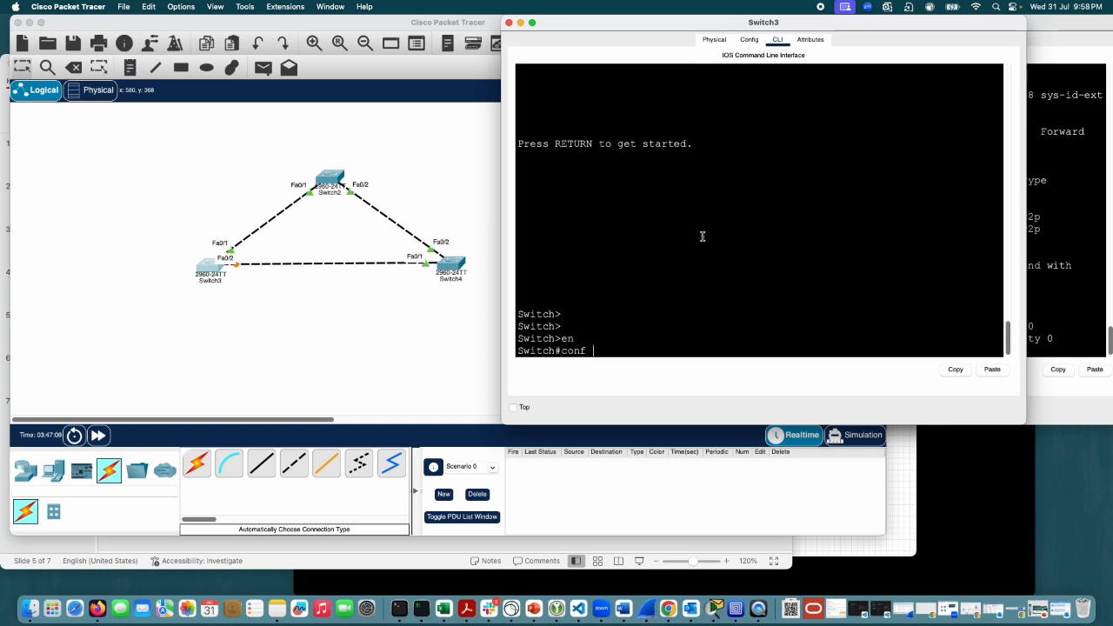
pyautogui.press('BackSpace')
pyautogui.press('BackSpace')
pyautogui.press('BackSpace')
pyautogui.press('BackSpace')
# Step: Run show spanning-tree active on Switch3 and highlight the Fa0/2 row in the output
pyautogui.write('sho')
pyautogui.press('Tab')
pyautogui.write('aa')
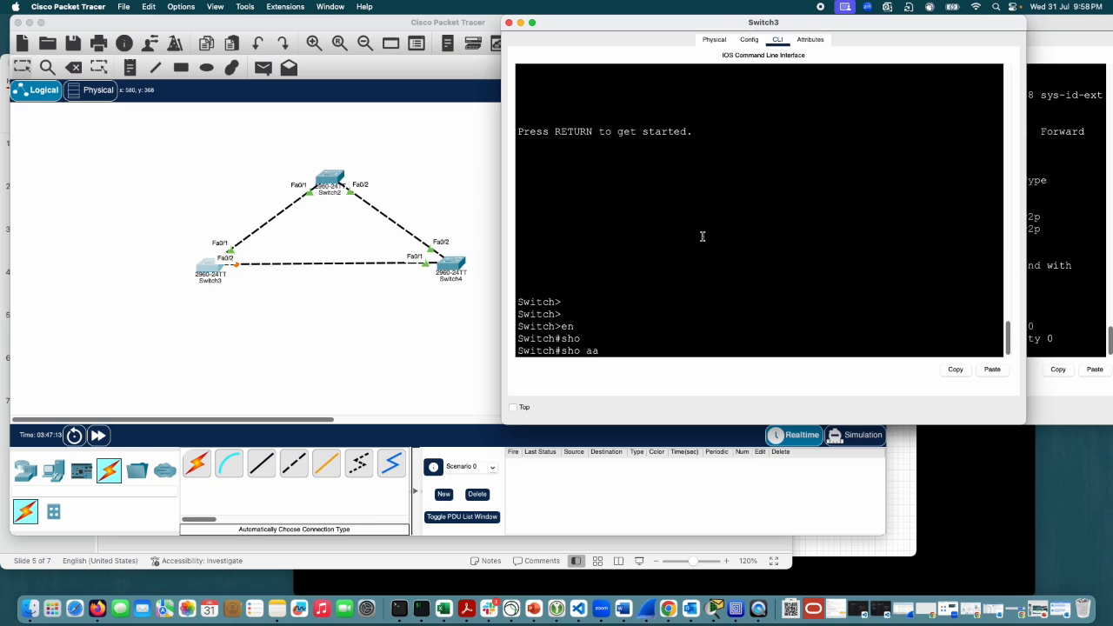
pyautogui.press('BackSpace')
pyautogui.press('BackSpace')
pyautogui.press('BackSpace')
pyautogui.press('Tab')
pyautogui.write('s')
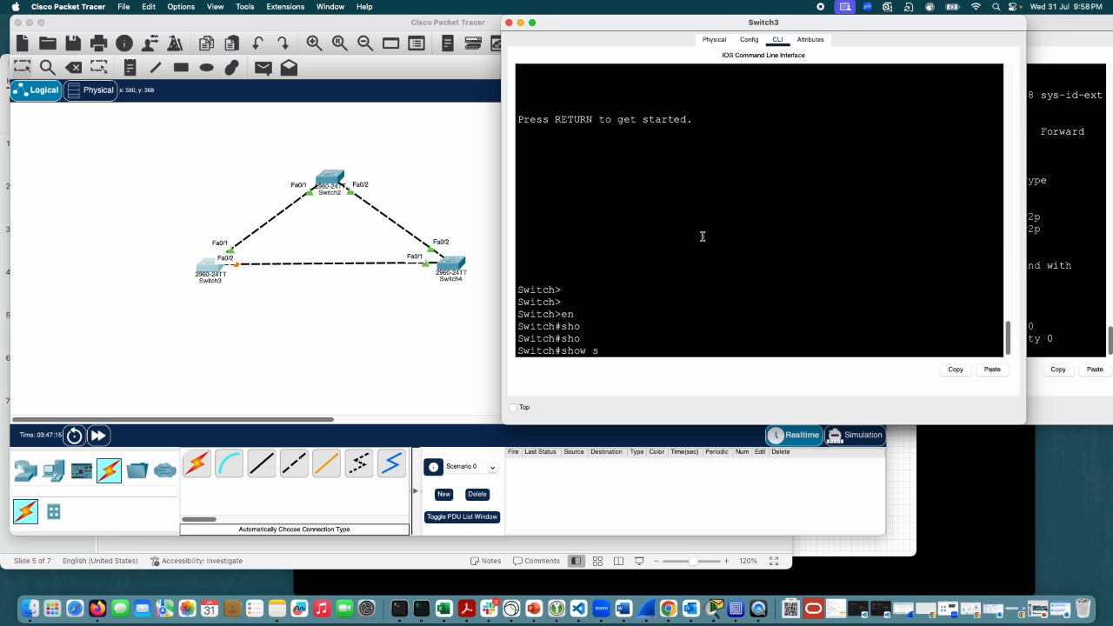
pyautogui.write('p')
pyautogui.press('Tab')
pyautogui.write('ac')
pyautogui.press('Tab')
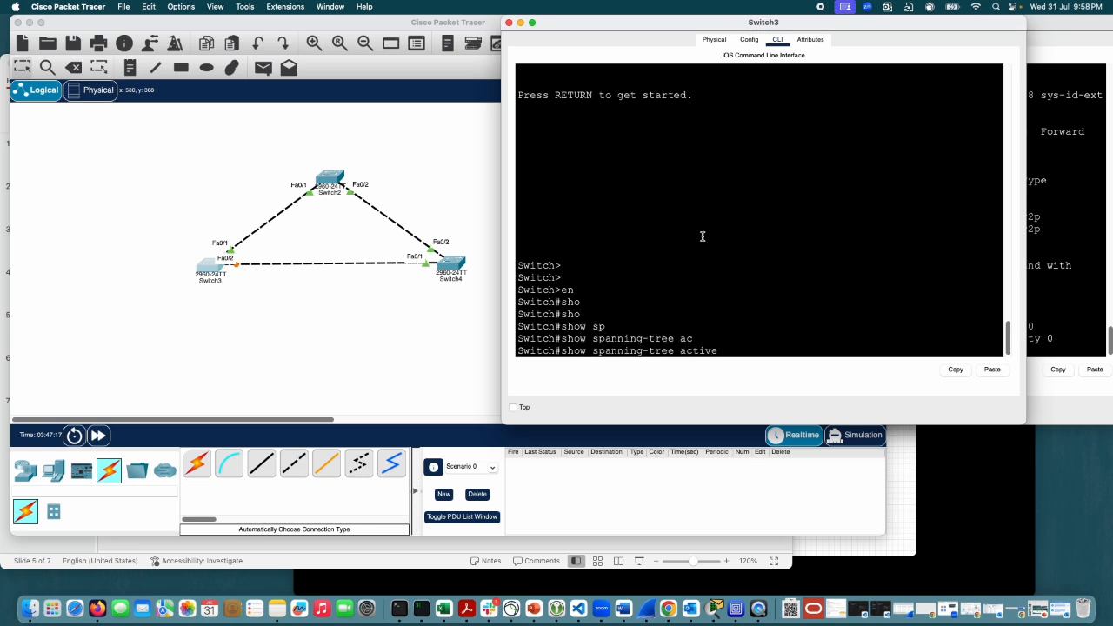
pyautogui.press('Return')
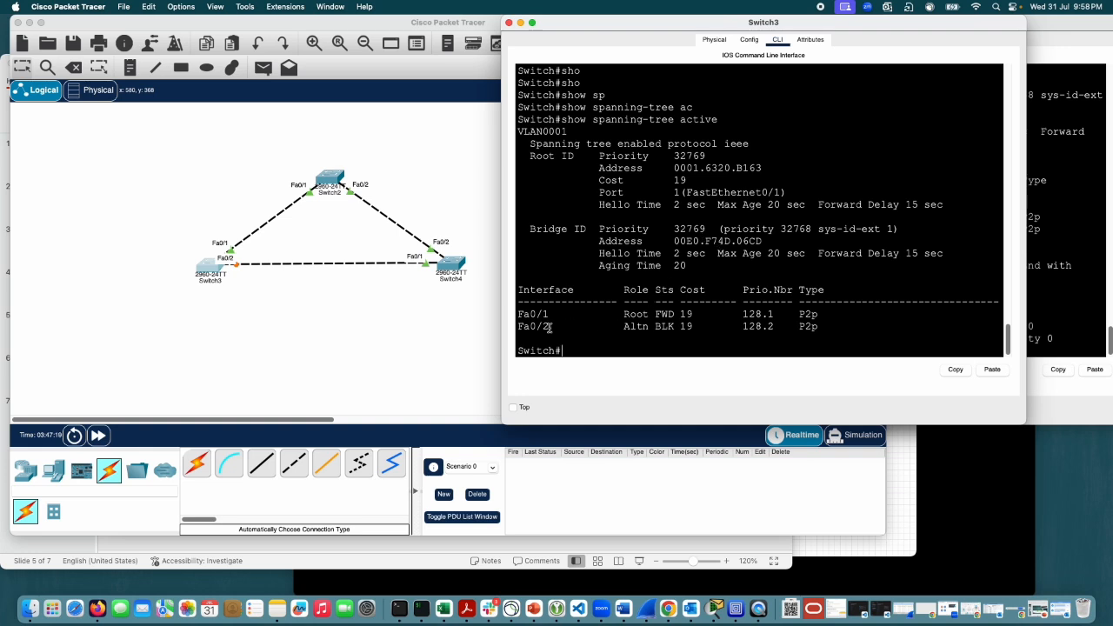
pyautogui.moveTo(548, 327); pyautogui.dragTo(792, 326)
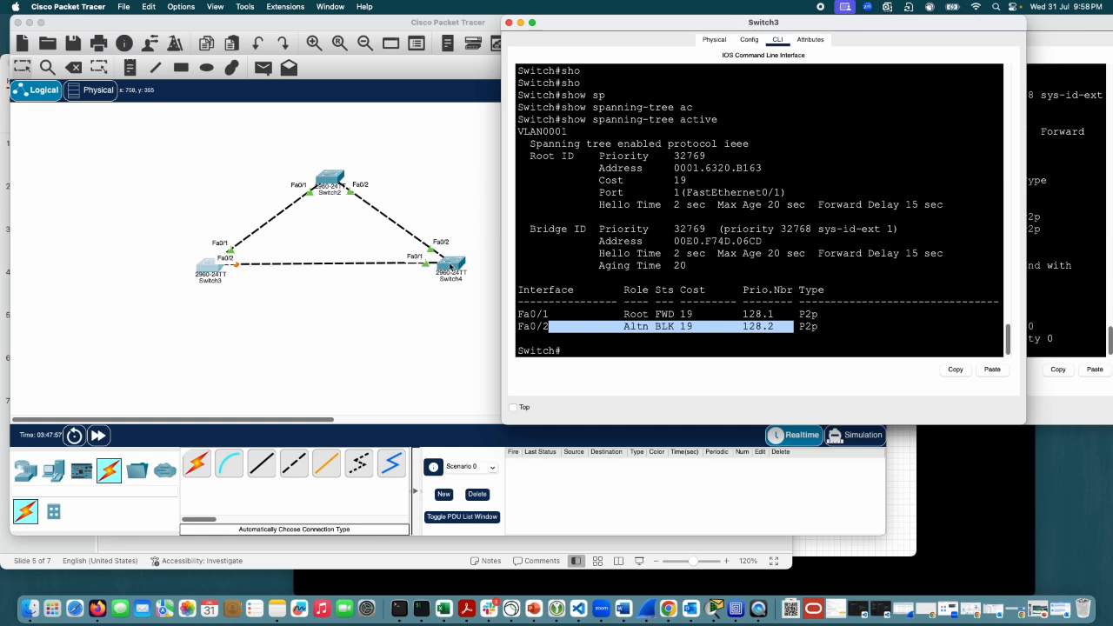
# Step: Bring Switch4's CLI forward and exit global configuration mode to privileged EXEC mode
pyautogui.click(1027, 194)
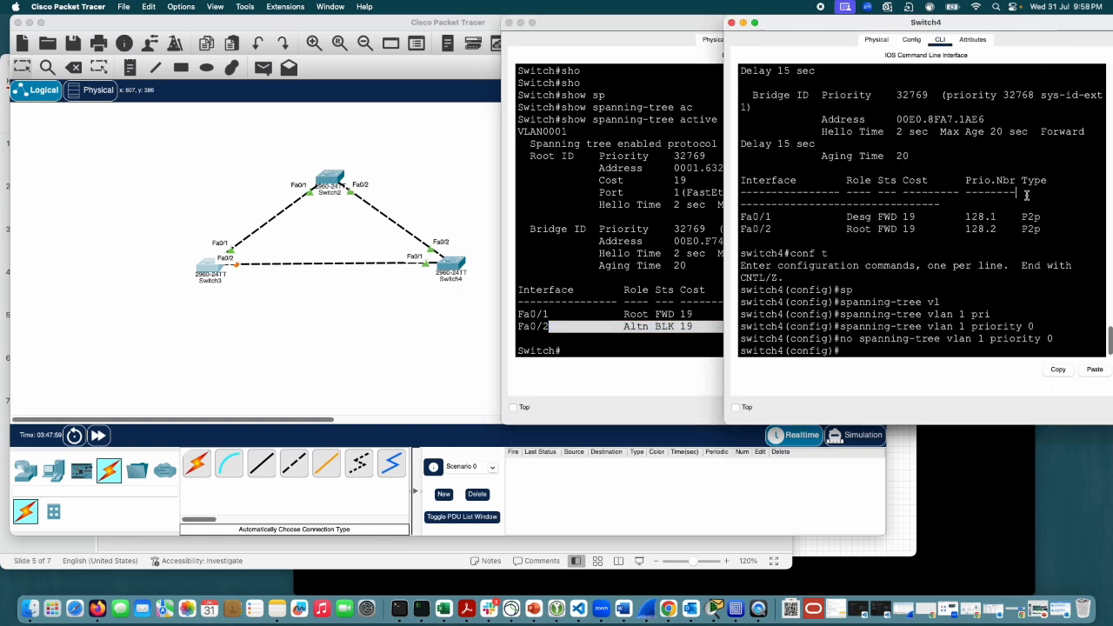
pyautogui.write('exit')
pyautogui.press('Return')
pyautogui.press('Return')
pyautogui.press('Return')
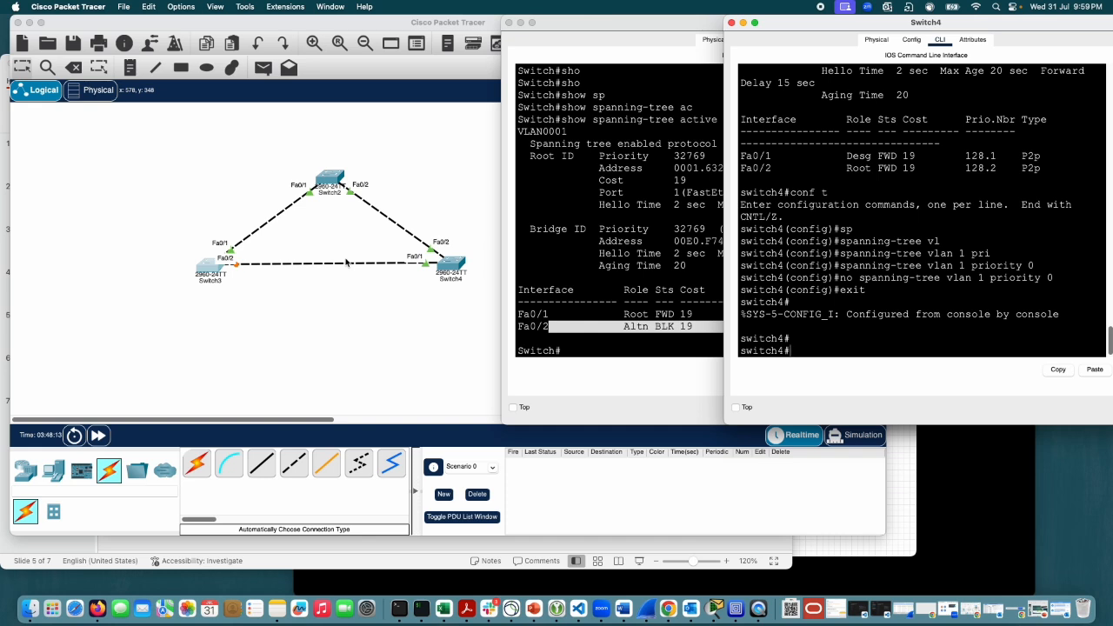
pyautogui.click(885, 334)
pyautogui.press('Return')
pyautogui.press('Return')
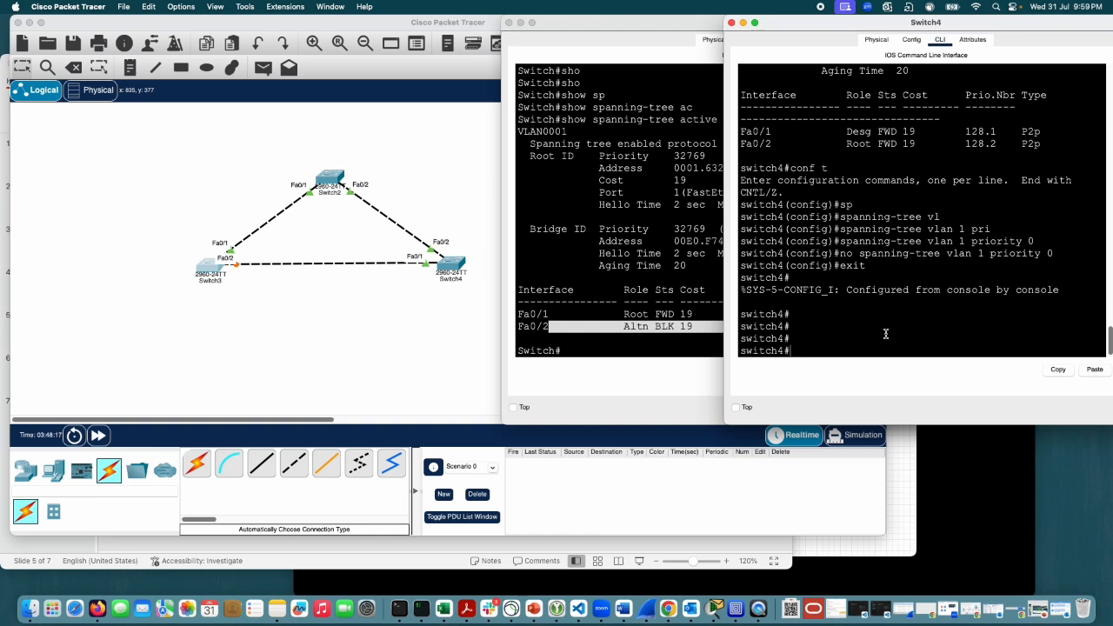
# Step: Shut down interface Fa0/2 on Switch4 with conf t, int fa0/2 and shut, and end the configuration session
pyautogui.write('conf t')
pyautogui.press('Return')
pyautogui.write('int f')
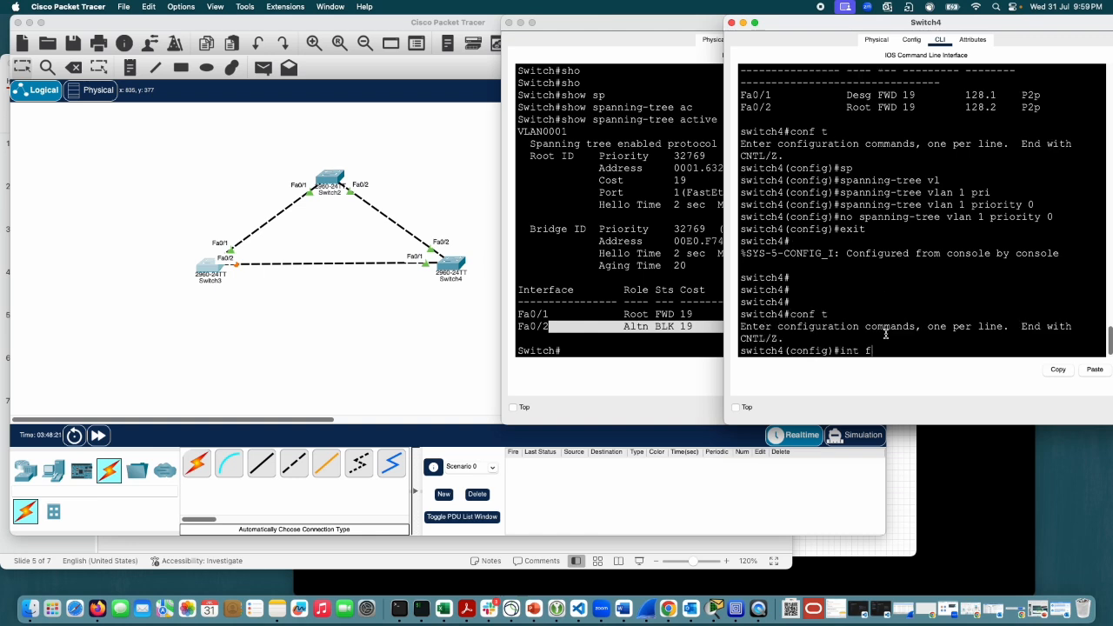
pyautogui.write('a0/2')
pyautogui.press('Return')
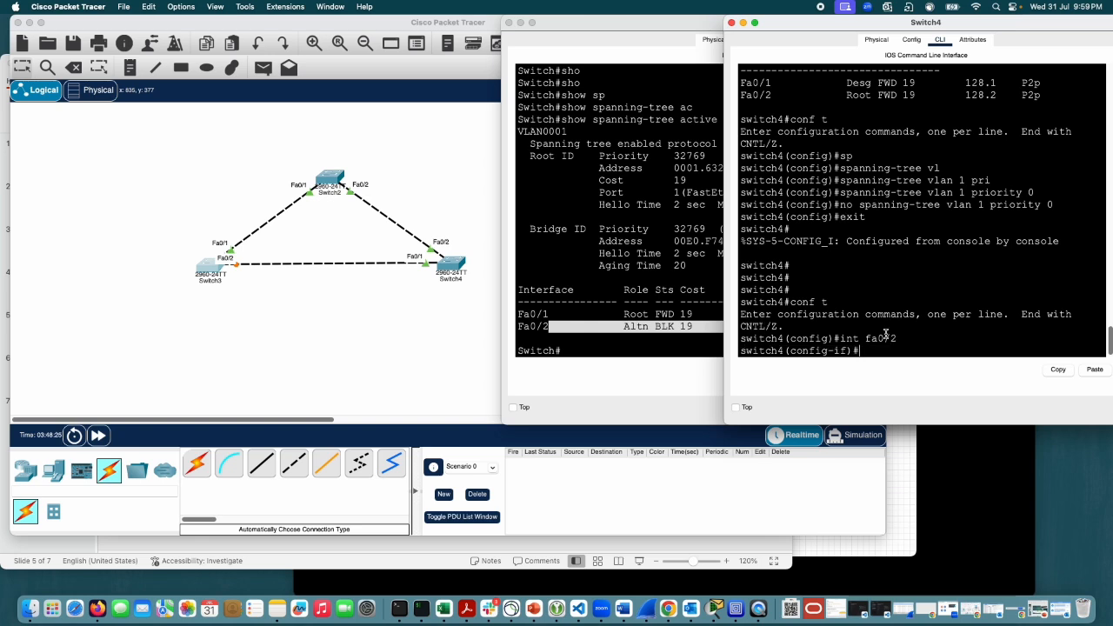
pyautogui.write('shut')
pyautogui.press('Return')
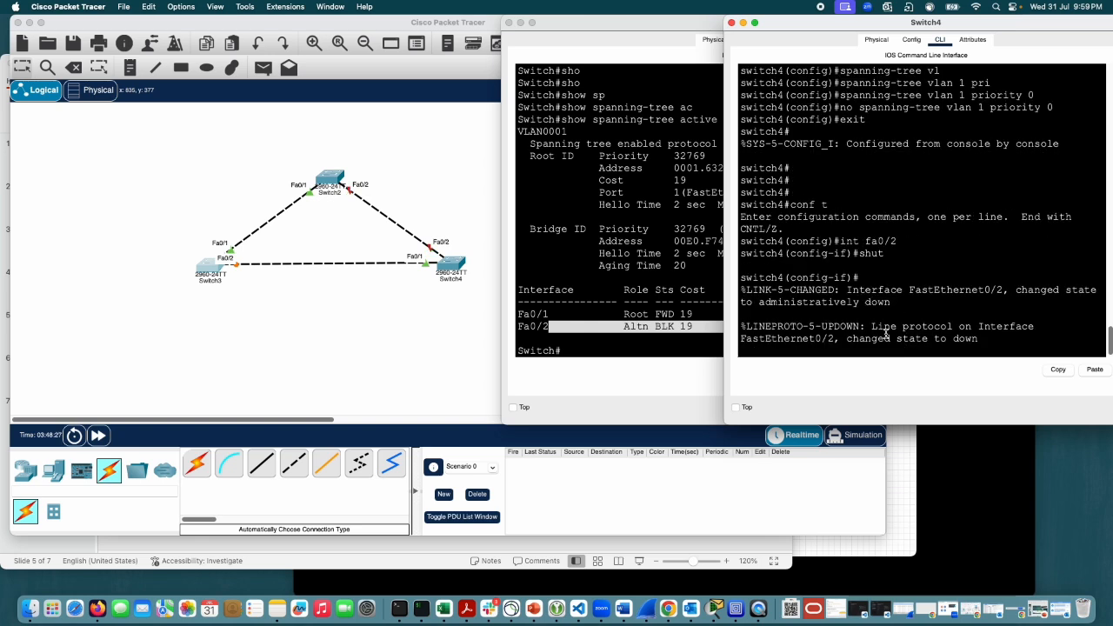
pyautogui.press('Return')
pyautogui.press('Return')
pyautogui.write('end')
pyautogui.press('Return')
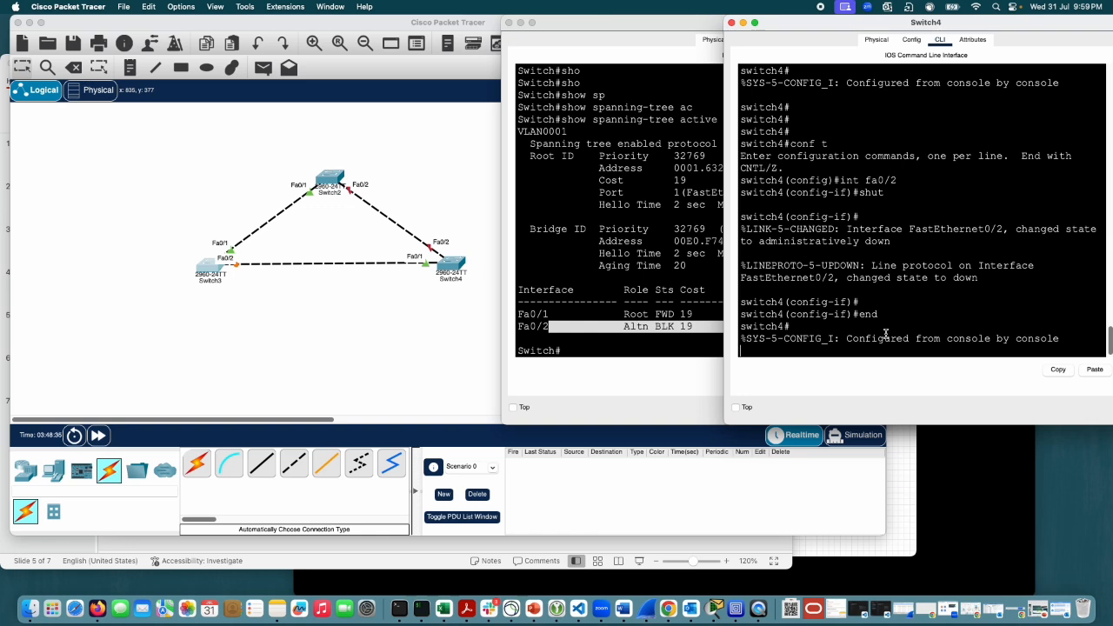
# Step: Run sh spanning-tree active on Switch4 to check its root status and active ports
pyautogui.press('Return')
pyautogui.press('Return')
pyautogui.write('sh s')
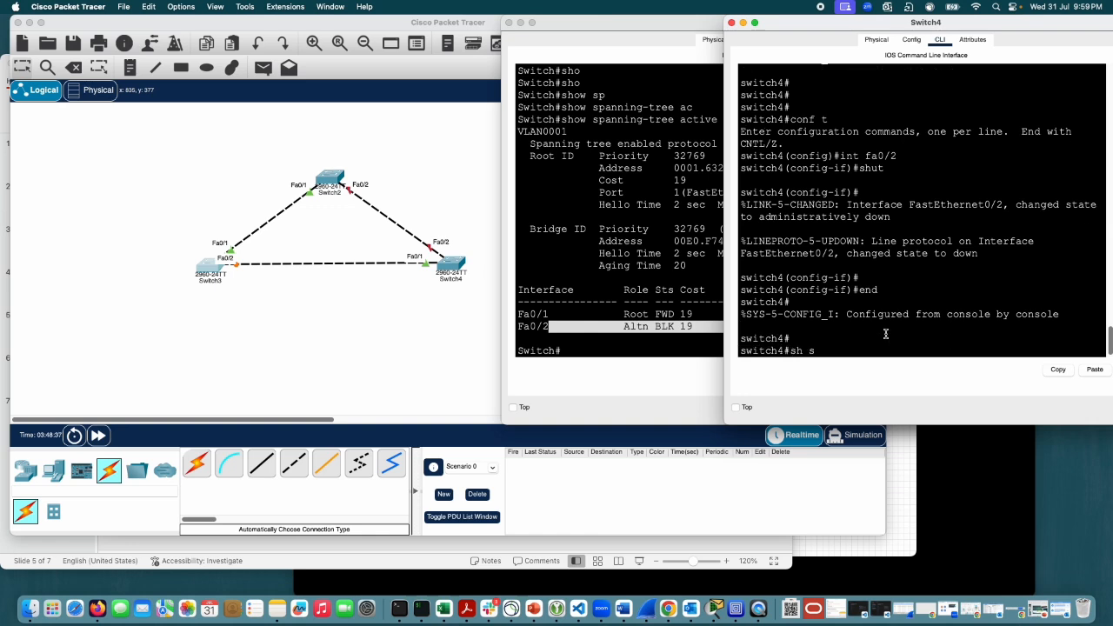
pyautogui.write('p')
pyautogui.press('Tab')
pyautogui.write('ac')
pyautogui.press('Tab')
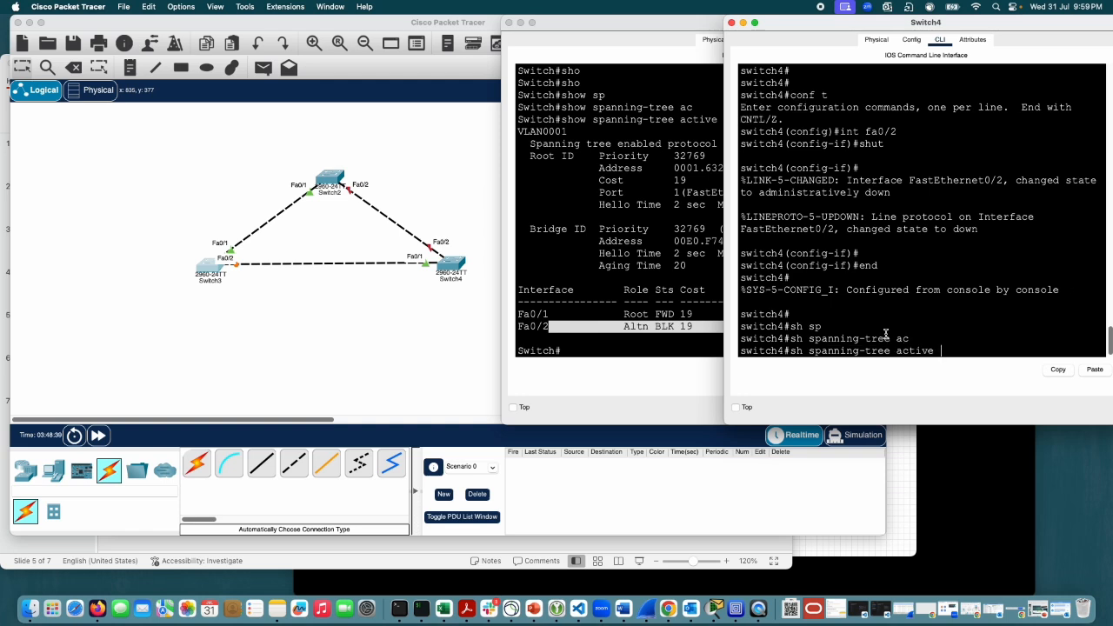
pyautogui.press('Return')
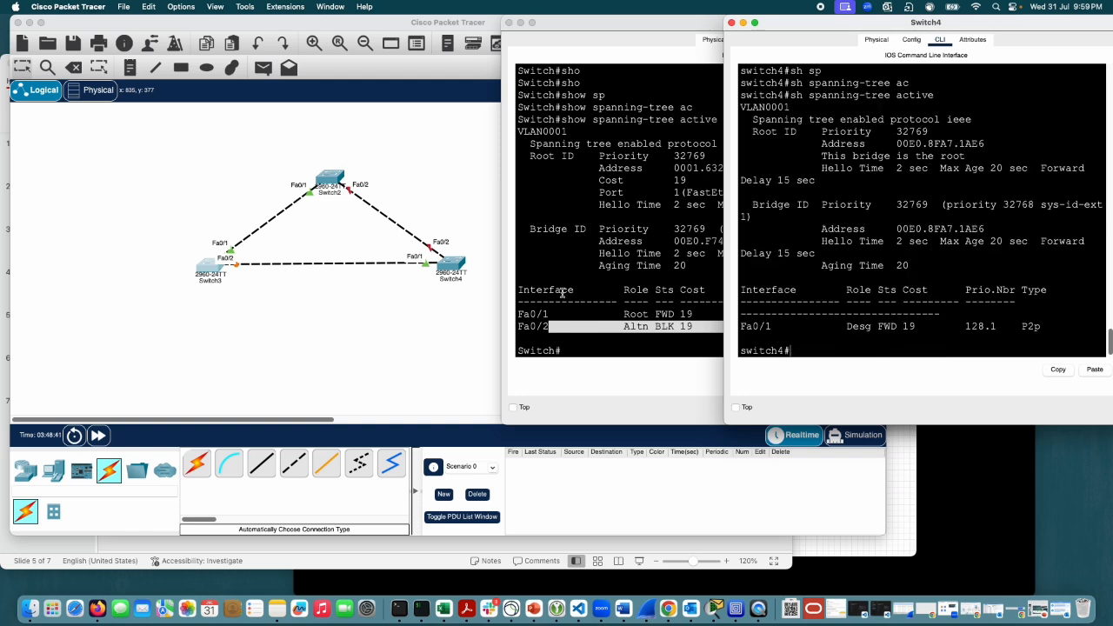
# Step: Bring Switch3's CLI forward and rerun show spanning-tree active to check the role and state of Fa0/2
pyautogui.click(599, 122)
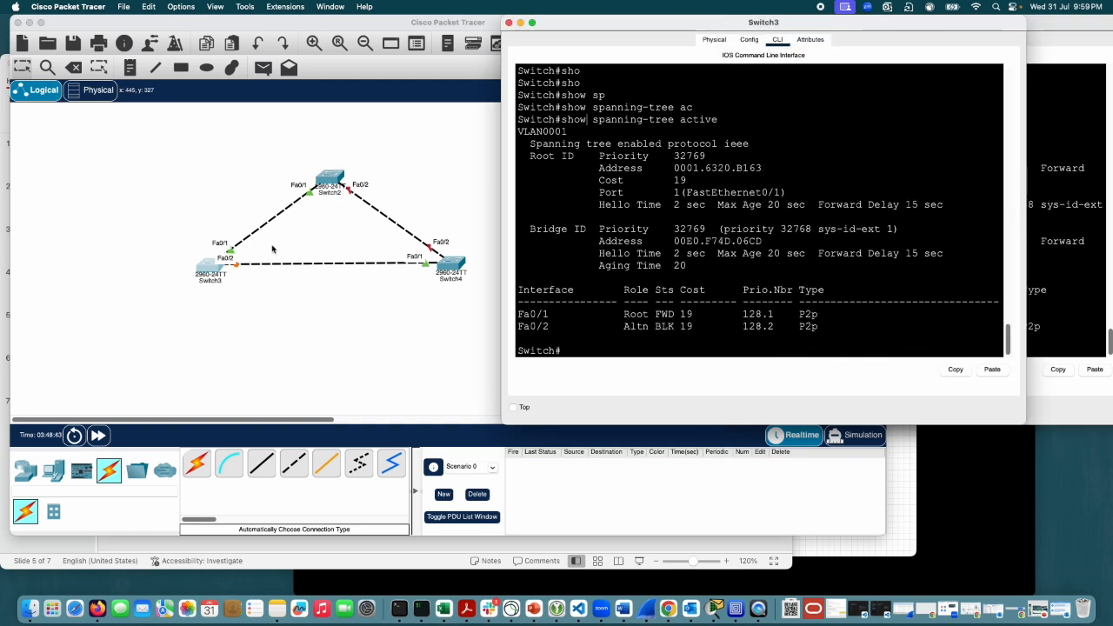
pyautogui.moveTo(672, 329); pyautogui.dragTo(525, 329)
pyautogui.click(826, 301)
pyautogui.press('Up')
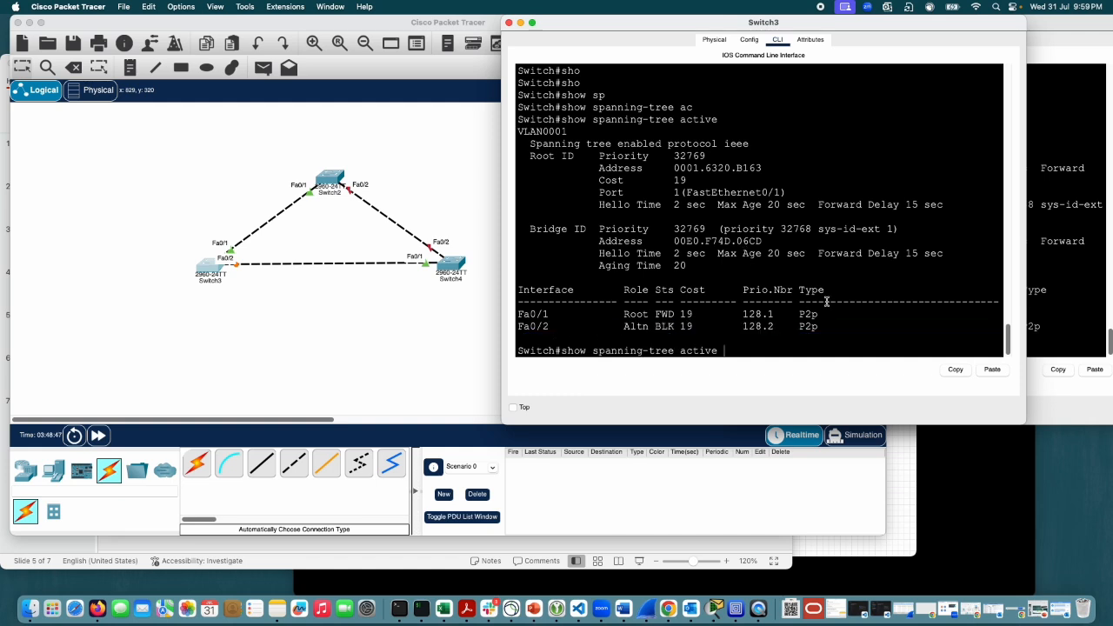
pyautogui.press('Return')
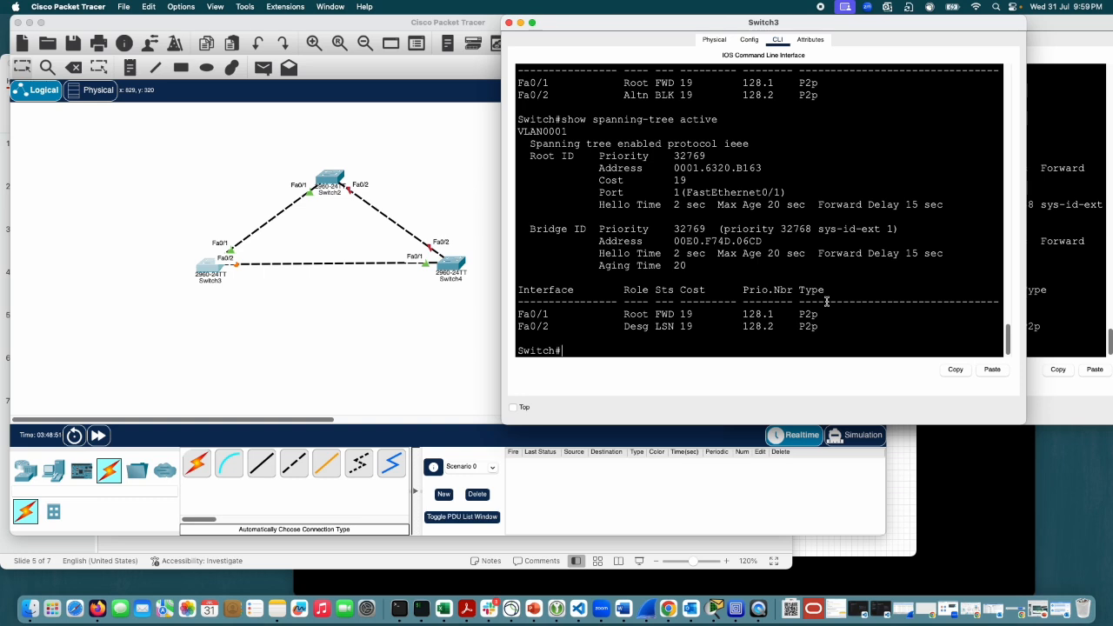
# Step: Repeat show spanning-tree active on Switch3 to follow Fa0/2's port state transitions, and highlight the interface rows in the last output
pyautogui.press('Up')
pyautogui.press('Return')
pyautogui.press('Up')
pyautogui.press('Return')
pyautogui.press('Up')
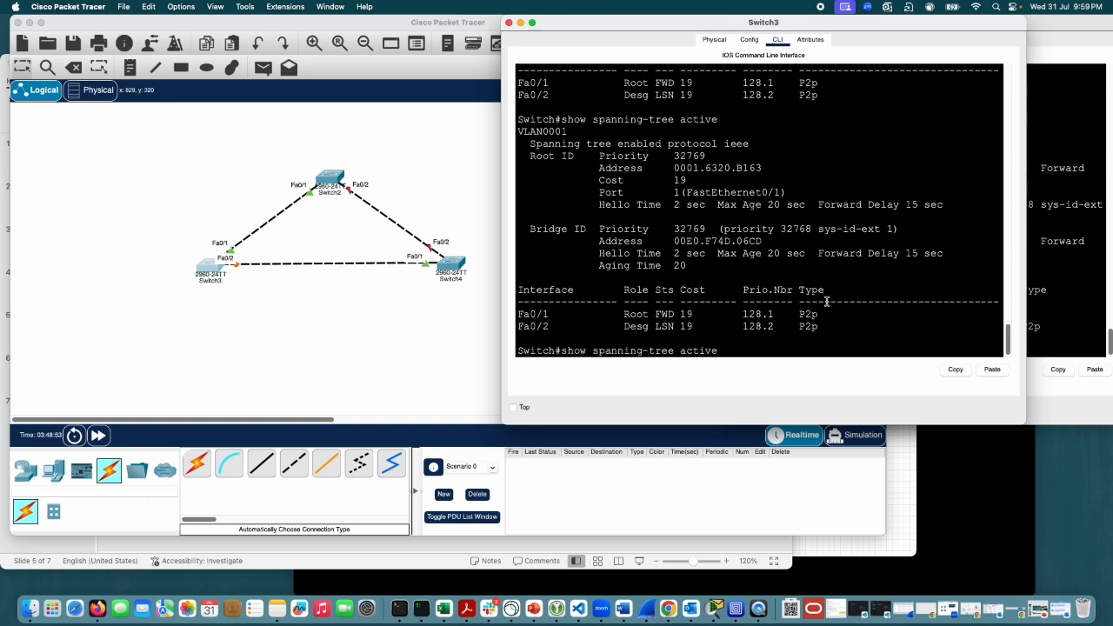
pyautogui.press('Return')
pyautogui.press('Up')
pyautogui.press('Return')
pyautogui.press('Up')
pyautogui.press('Return')
pyautogui.press('Up')
pyautogui.press('Return')
pyautogui.press('Up')
pyautogui.press('Return')
pyautogui.press('Up')
pyautogui.press('Down')
pyautogui.write('en')
pyautogui.press('Return')
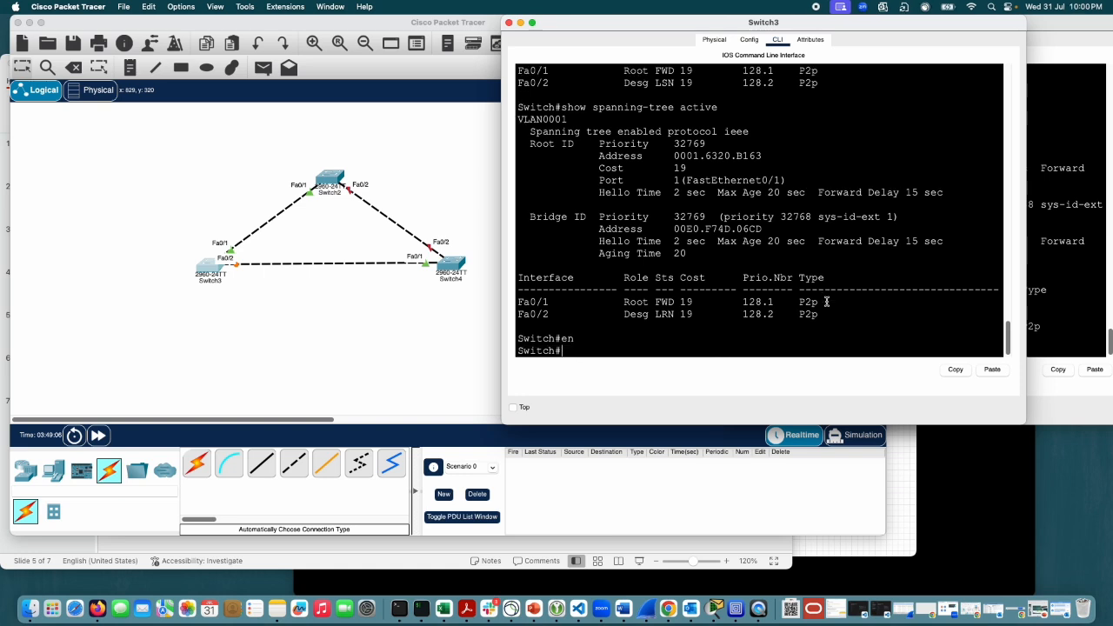
pyautogui.press('Up')
pyautogui.press('Up')
pyautogui.press('Return')
pyautogui.press('Up')
pyautogui.press('Return')
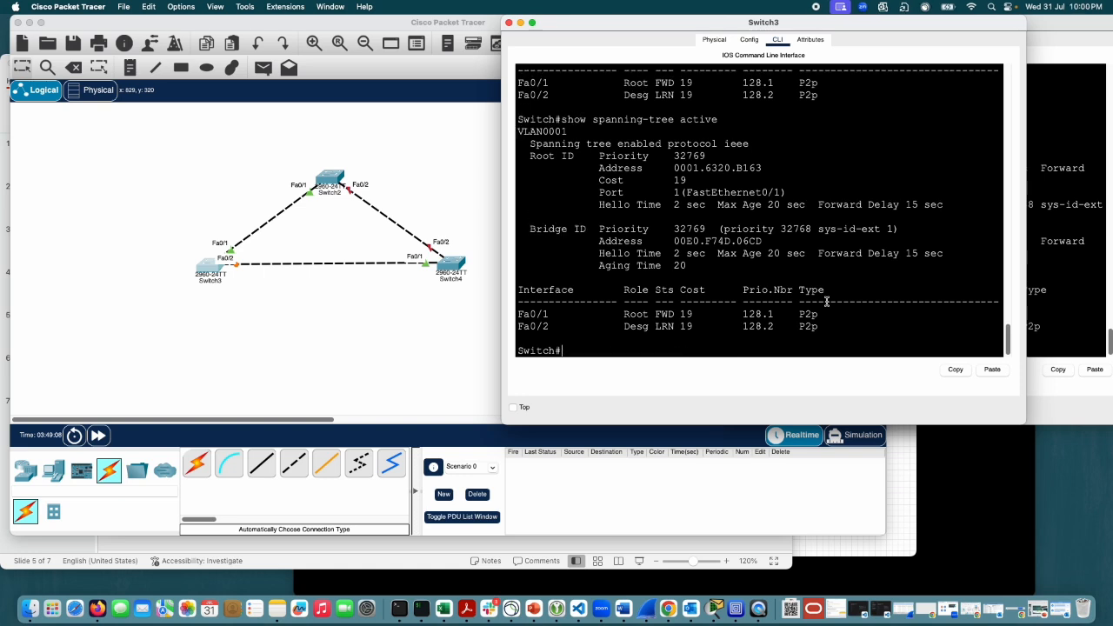
pyautogui.press('Up')
pyautogui.press('Return')
pyautogui.press('Up')
pyautogui.press('Down')
pyautogui.press('Up')
pyautogui.press('Down')
pyautogui.press('Up')
pyautogui.press('Down')
pyautogui.press('Up')
pyautogui.press('Down')
pyautogui.press('Up')
pyautogui.press('Down')
pyautogui.press('Up')
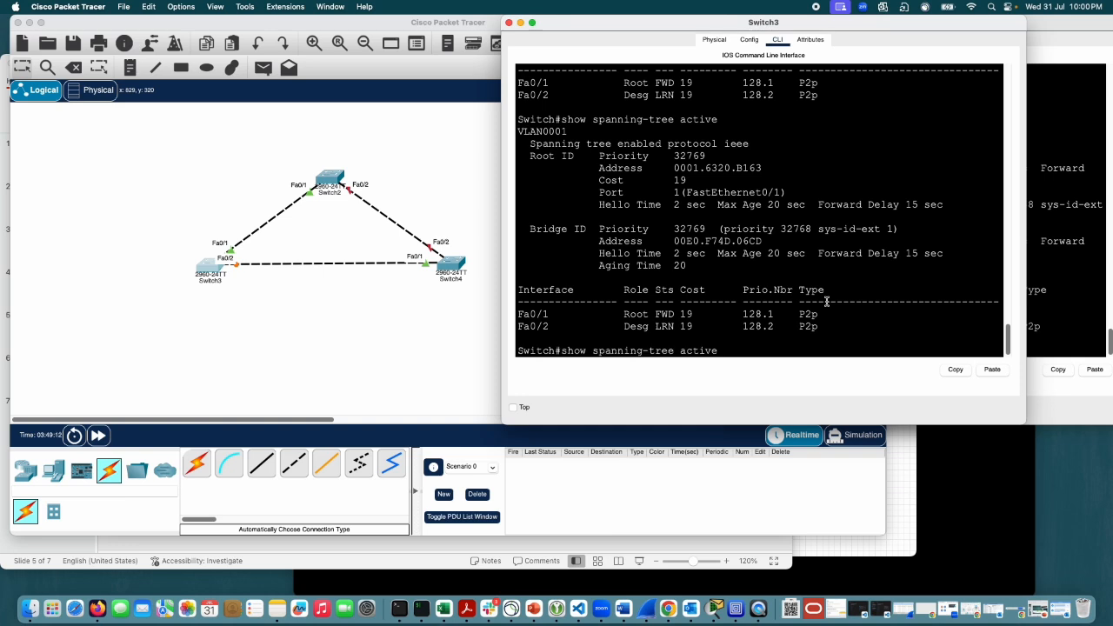
pyautogui.press('Down')
pyautogui.press('Up')
pyautogui.press('Down')
pyautogui.press('Up')
pyautogui.press('Down')
pyautogui.press('Up')
pyautogui.press('Down')
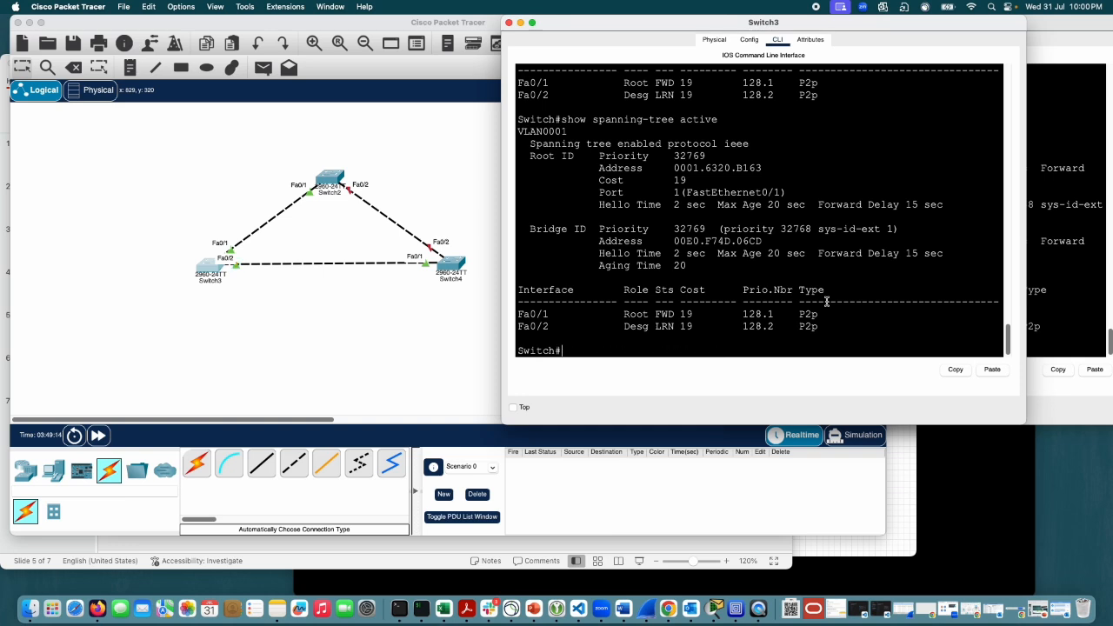
pyautogui.press('Up')
pyautogui.press('Return')
pyautogui.press('Up')
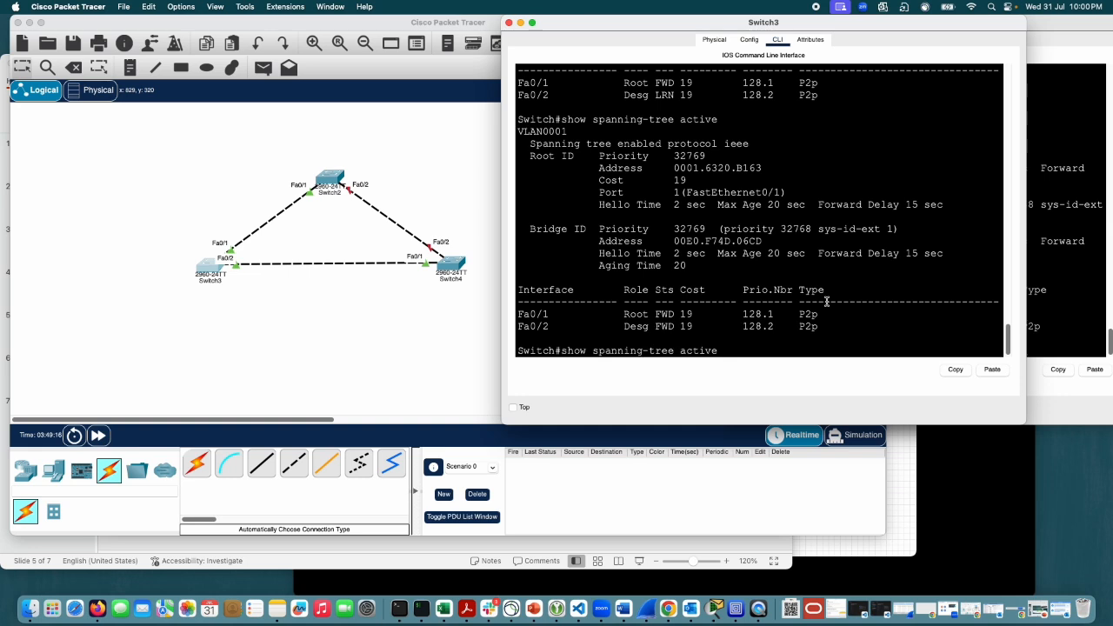
pyautogui.moveTo(731, 327); pyautogui.dragTo(528, 300)
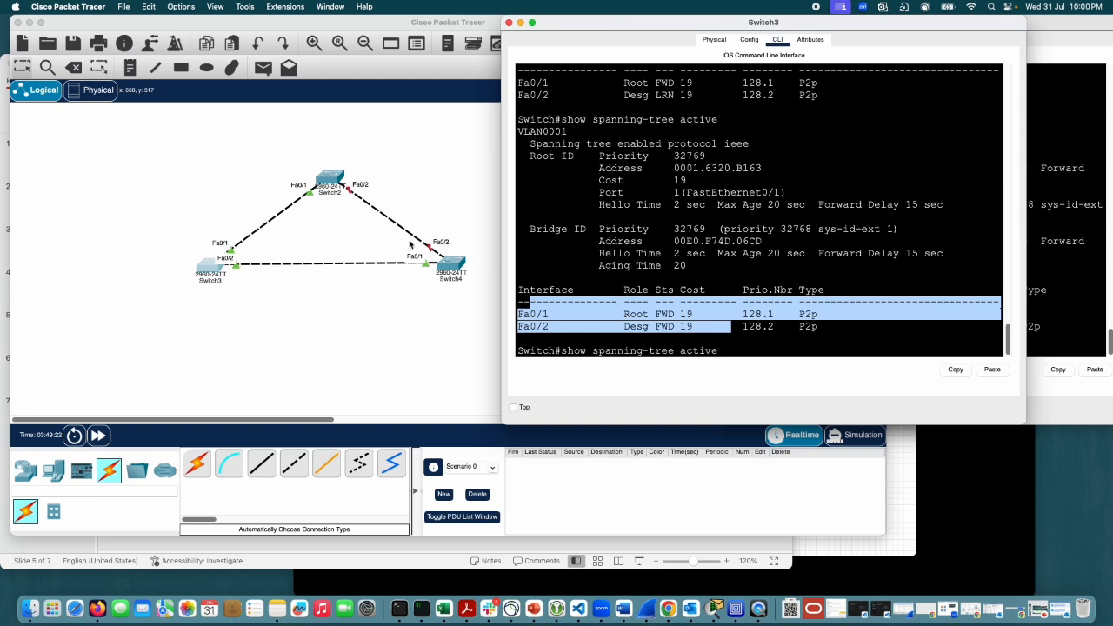
pyautogui.click(726, 331)
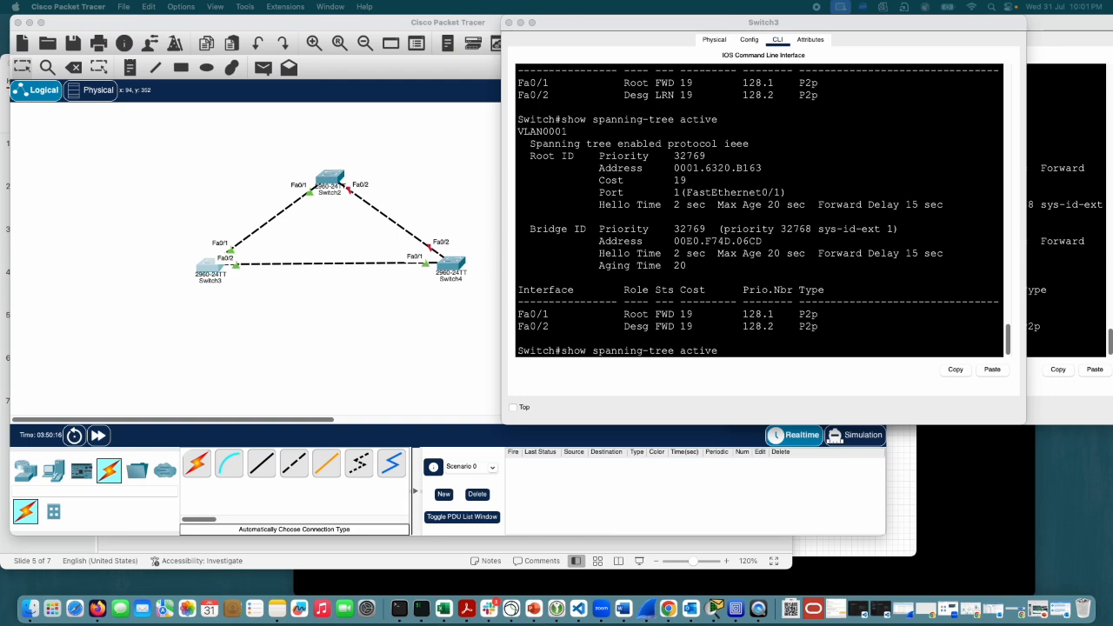
# Step: Add a 3560-24PS multilayer switch to the logical topology, beside Switch4
pyautogui.hscroll(3, 253, 403)
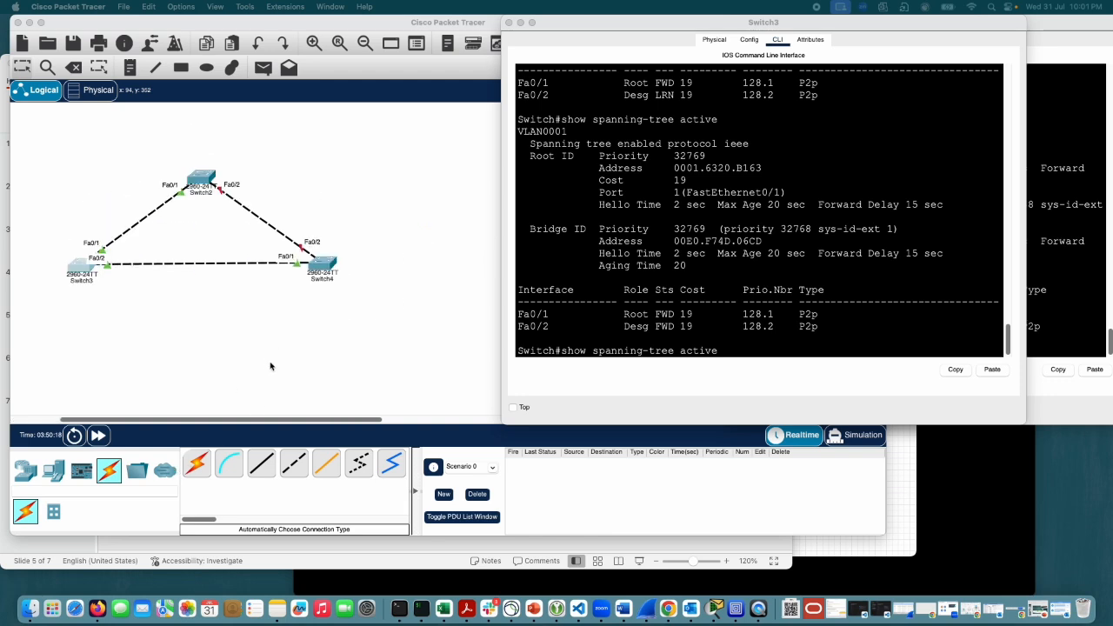
pyautogui.click(248, 427)
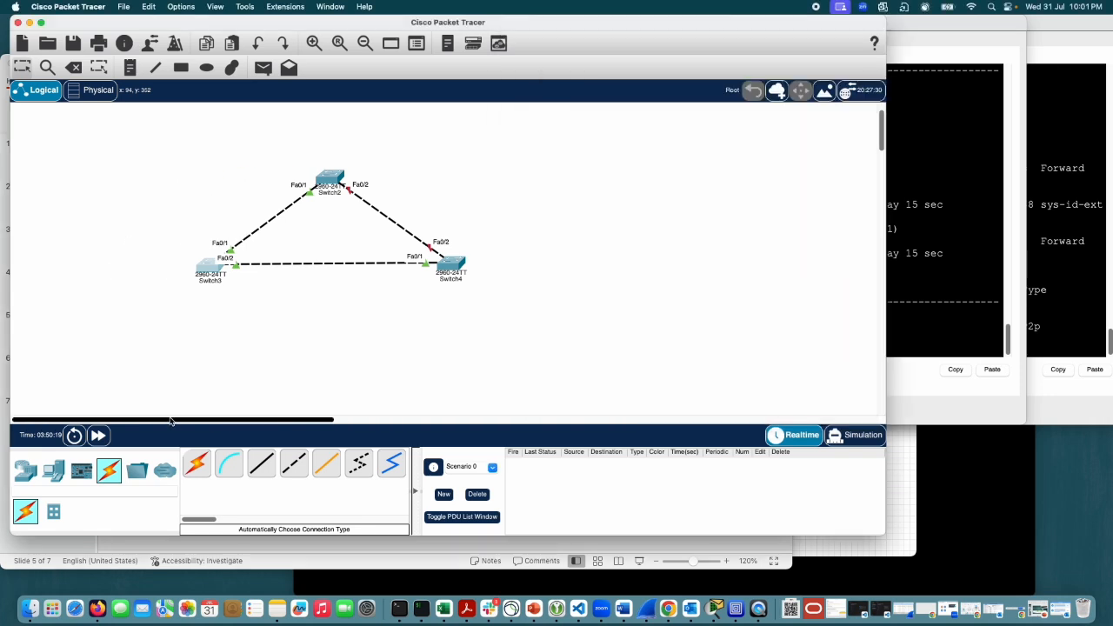
pyautogui.click(26, 471)
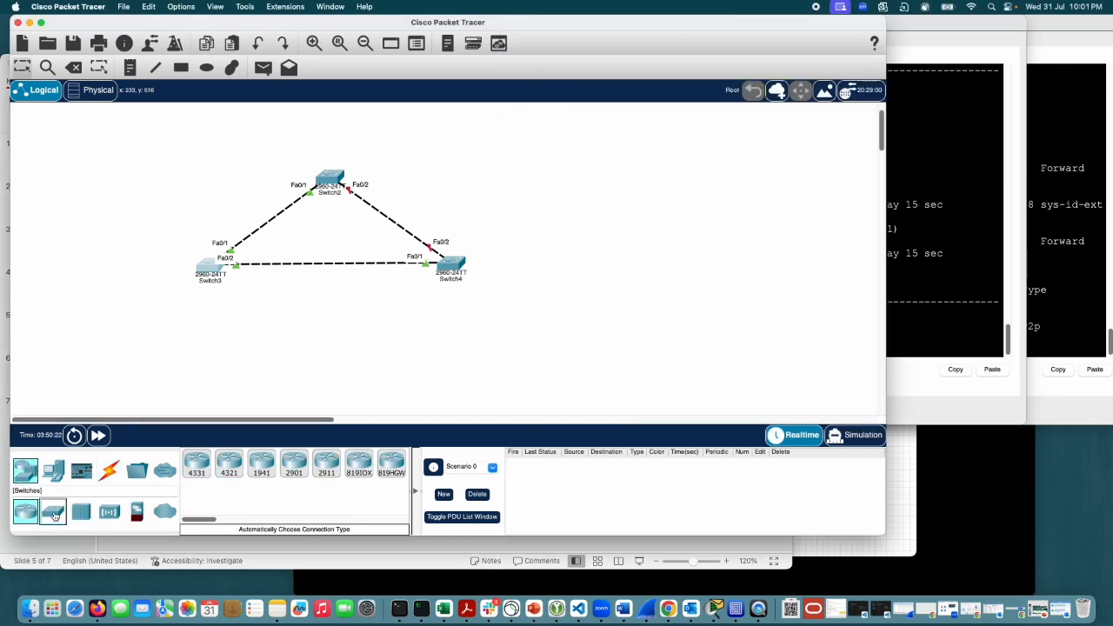
pyautogui.click(53, 513)
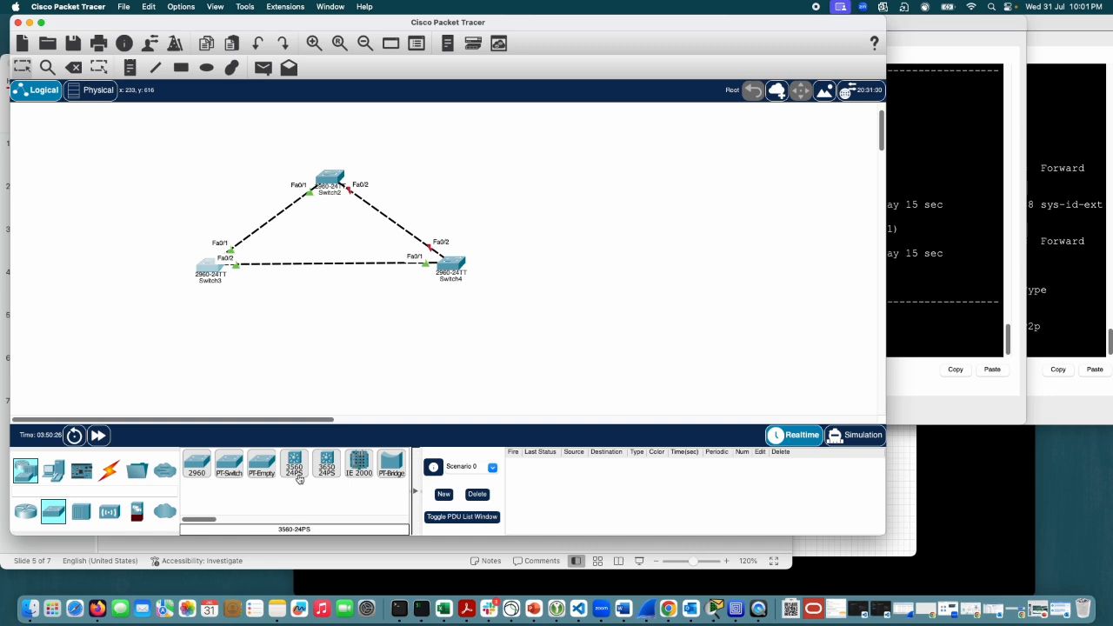
pyautogui.moveTo(298, 478); pyautogui.dragTo(580, 242)
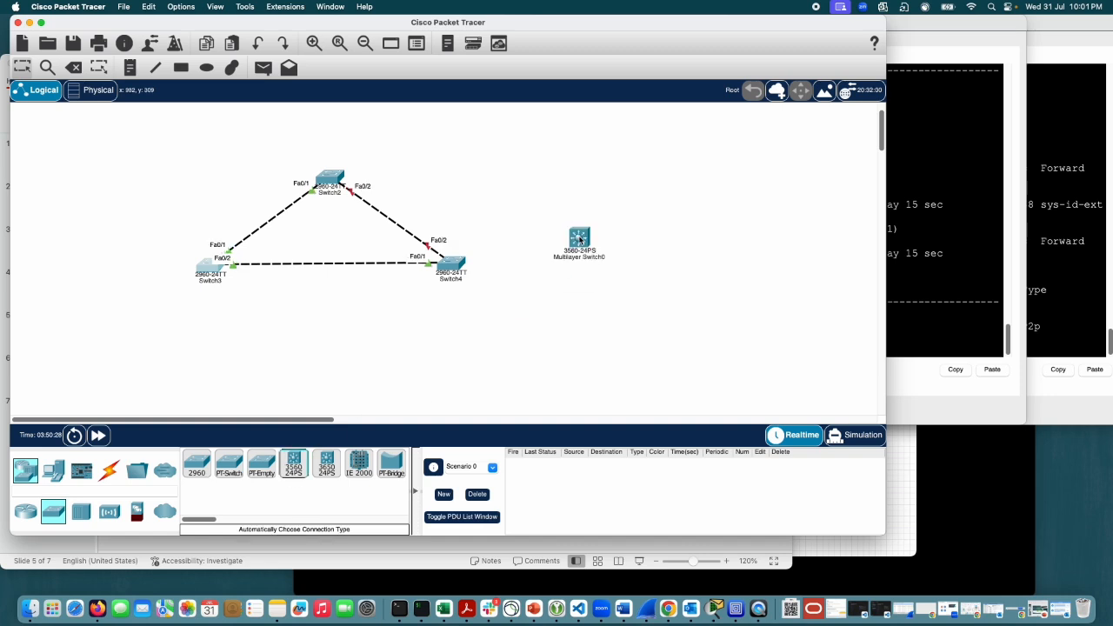
# Step: Open the new multilayer switch's CLI and move its window clear of the three-switch topology
pyautogui.click(580, 241)
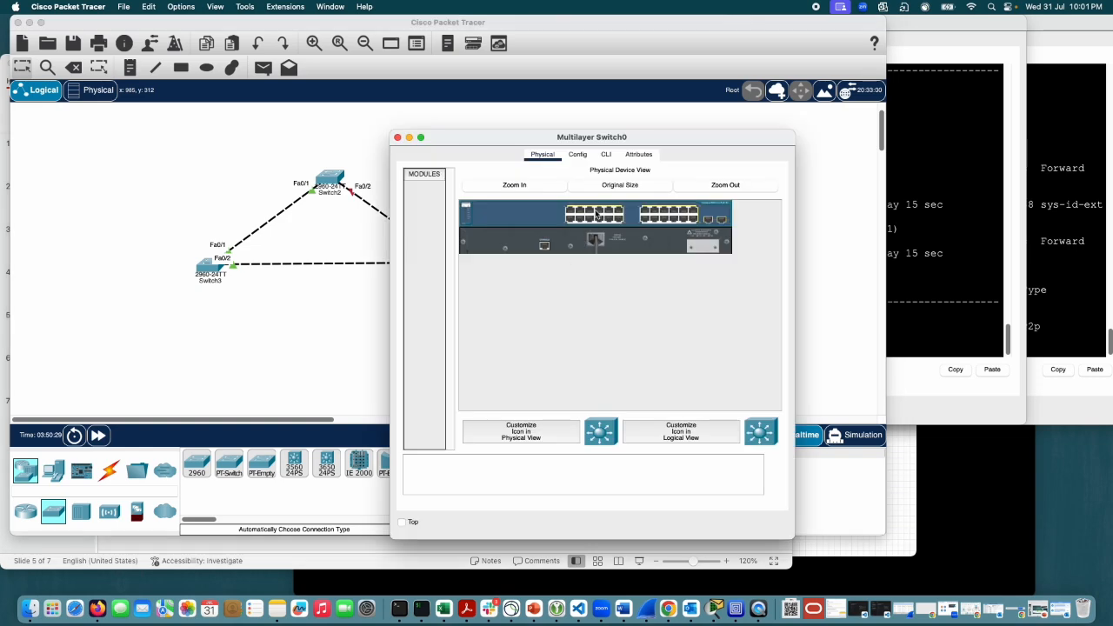
pyautogui.click(606, 154)
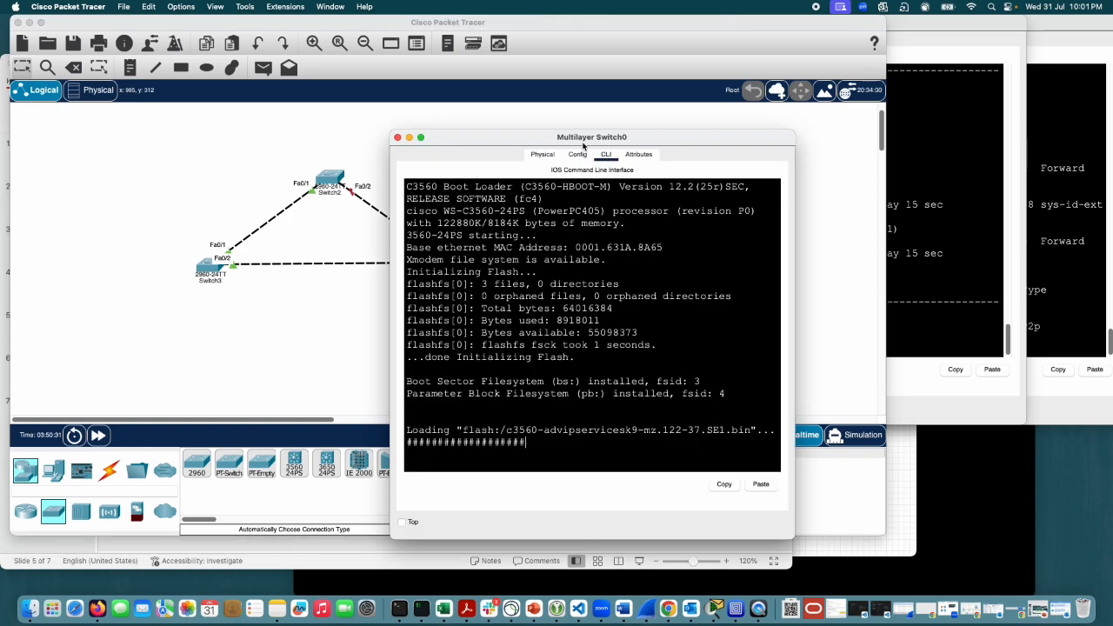
pyautogui.moveTo(582, 139); pyautogui.dragTo(734, 54)
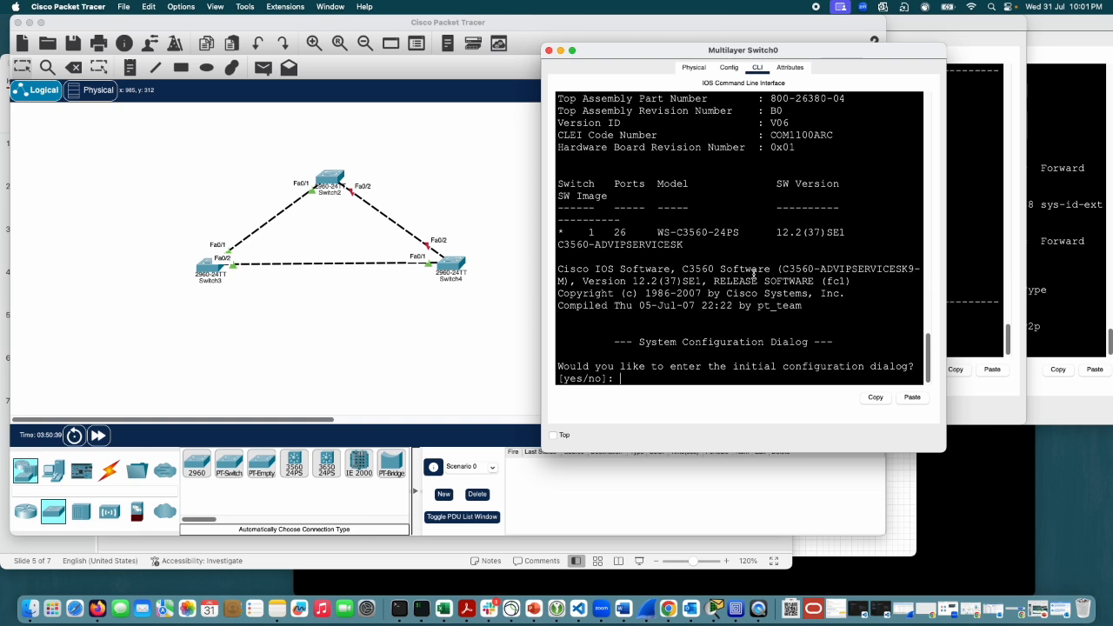
# Step: Decline the initial configuration dialog on the new multilayer switch and enter privileged EXEC mode and global configuration mode
pyautogui.write('no')
pyautogui.press('Return')
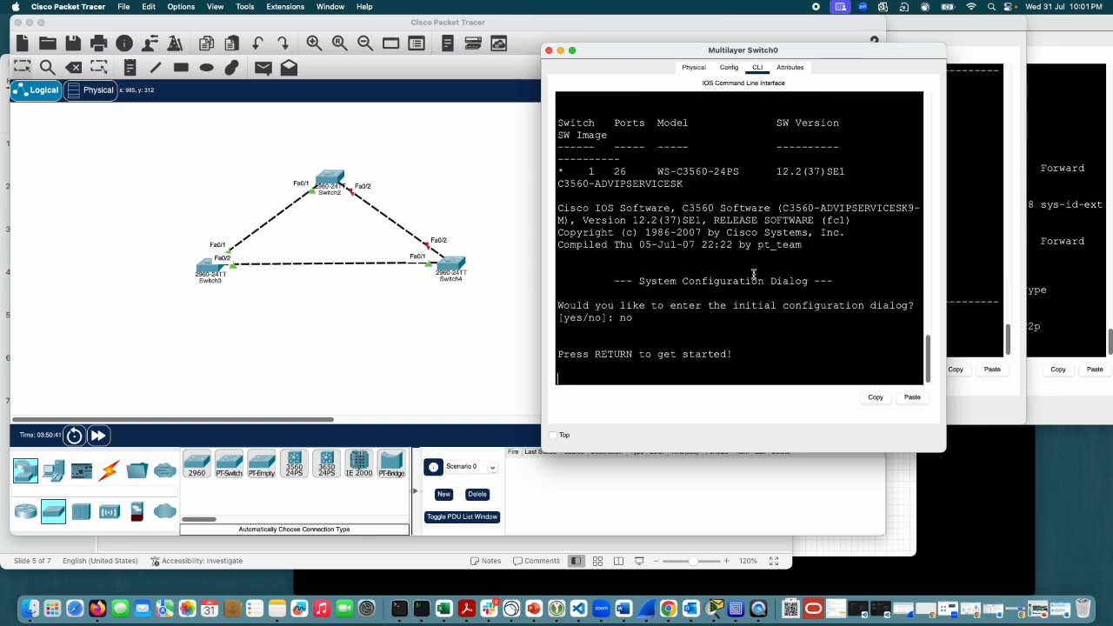
pyautogui.press('Return')
pyautogui.press('Return')
pyautogui.press('Return')
pyautogui.write('en')
pyautogui.press('Tab')
pyautogui.press('Return')
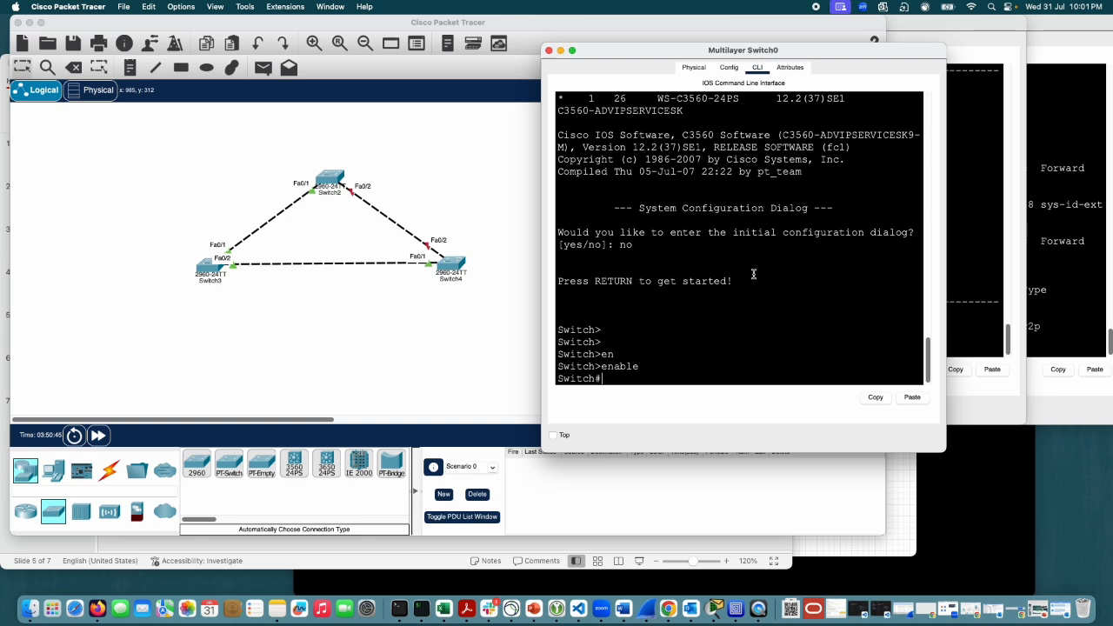
pyautogui.write('conf t')
pyautogui.press('Return')
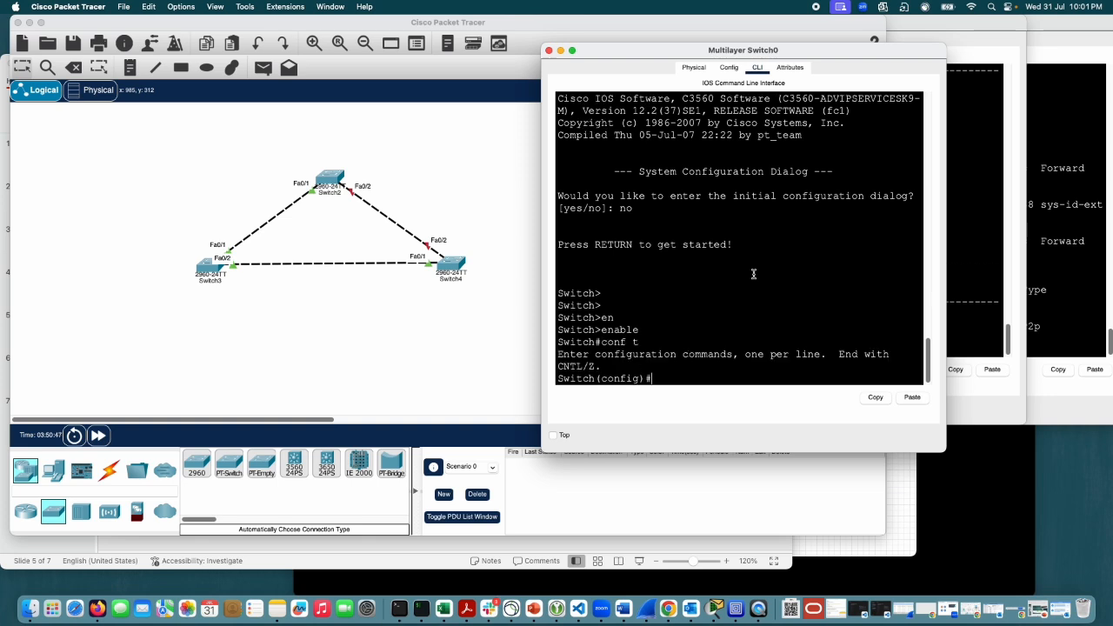
pyautogui.write('so')
pyautogui.press('Tab')
pyautogui.press('BackSpace')
pyautogui.write('p')
pyautogui.press('Tab')
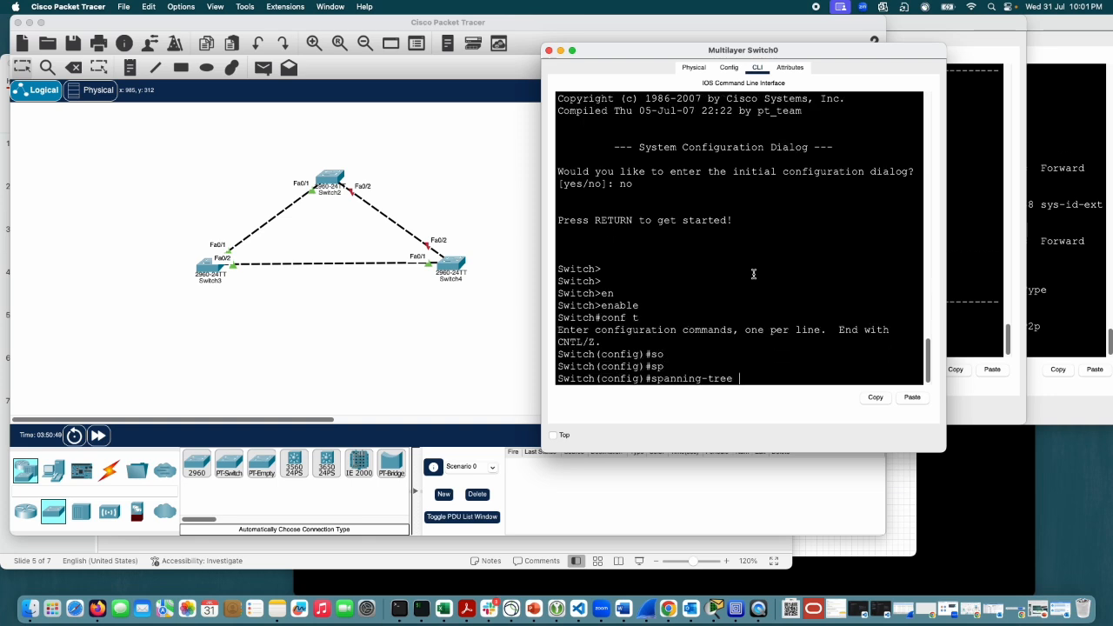
pyautogui.press('BackSpace')
pyautogui.press('BackSpace')
pyautogui.press('BackSpace')
pyautogui.press('BackSpace')
pyautogui.press('BackSpace')
pyautogui.press('BackSpace')
pyautogui.press('BackSpace')
pyautogui.press('BackSpace')
pyautogui.press('BackSpace')
pyautogui.press('BackSpace')
pyautogui.press('BackSpace')
pyautogui.press('BackSpace')
pyautogui.write('int')
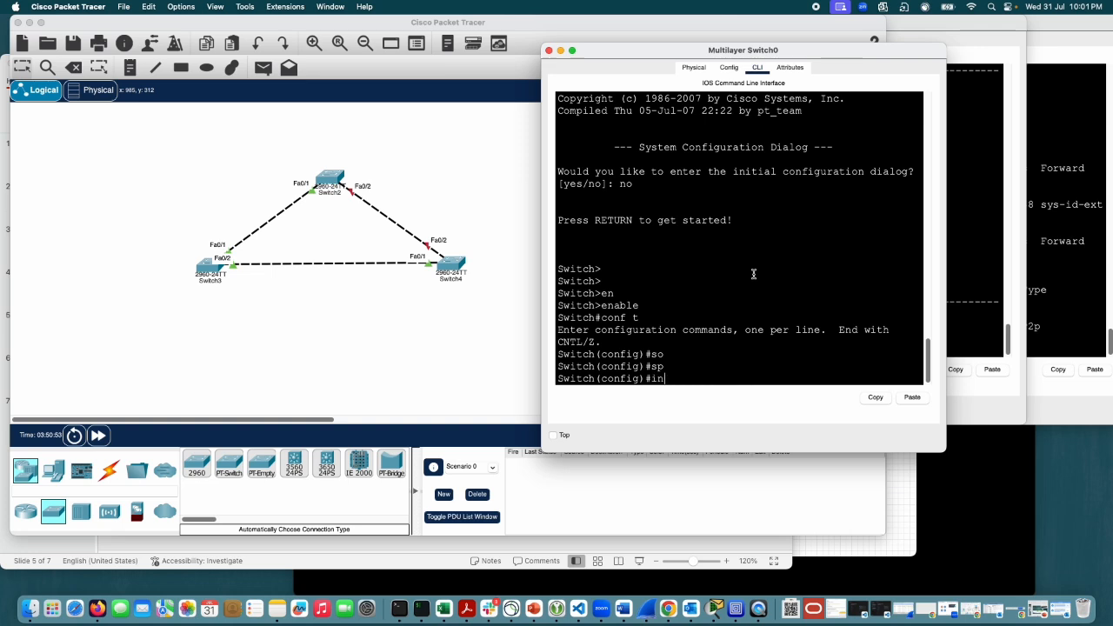
pyautogui.press('BackSpace')
pyautogui.press('BackSpace')
pyautogui.press('BackSpace')
pyautogui.press('BackSpace')
pyautogui.write('fo')
pyautogui.press('BackSpace')
pyautogui.press('BackSpace')
# Step: Run do sh ip int br from configuration mode to view the switch's interfaces, and quit the paged output
pyautogui.write('do sh ip int br')
pyautogui.press('Return')
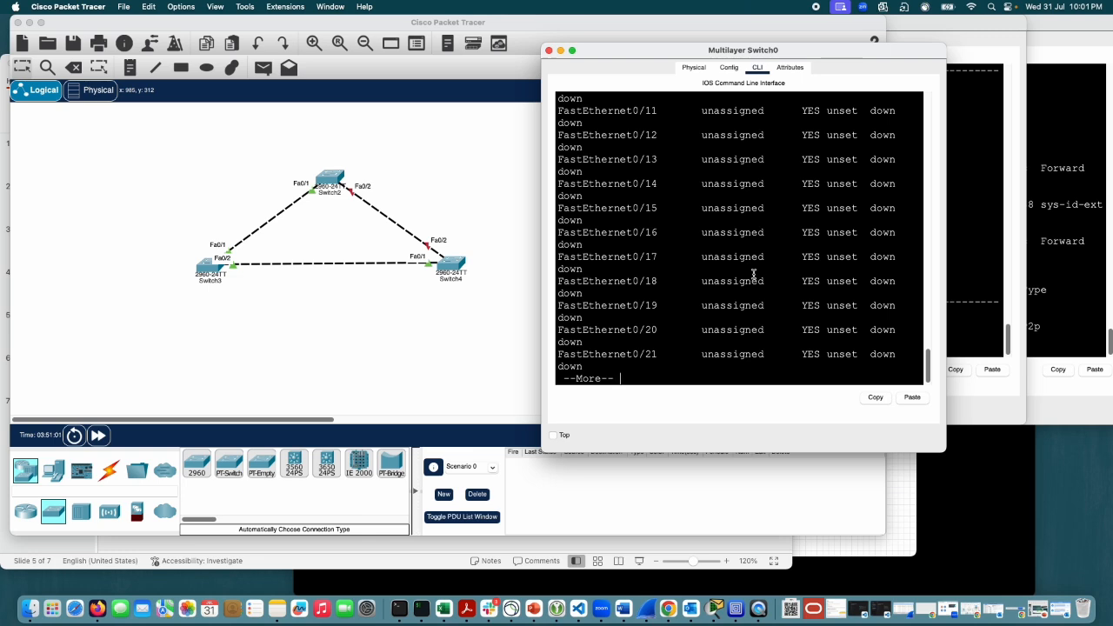
pyautogui.write('qin')
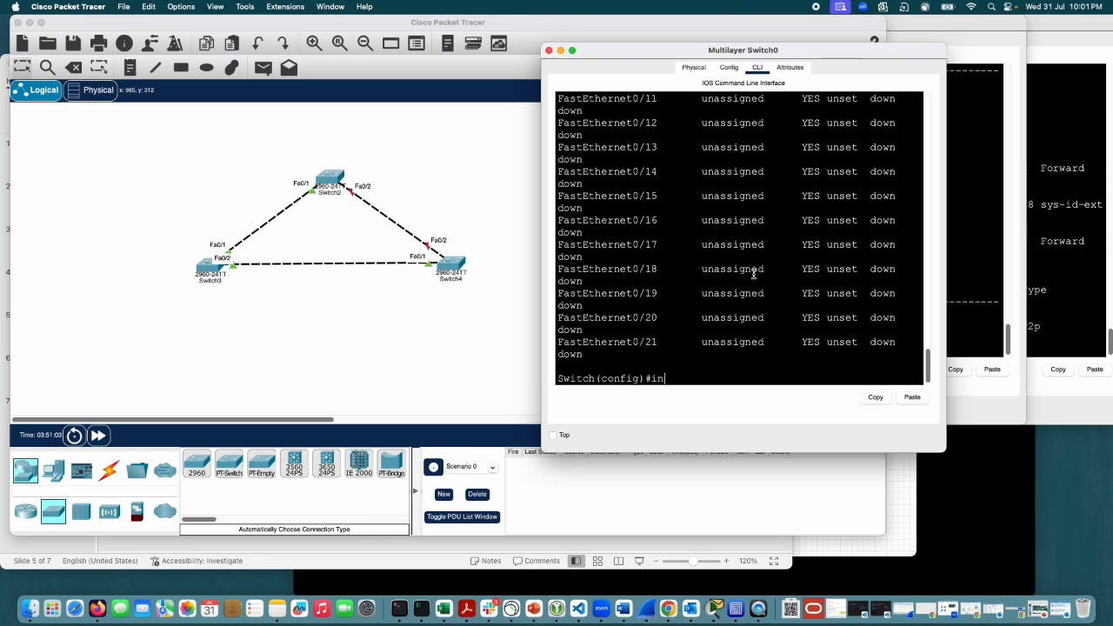
pyautogui.write('t fa0/16')
# Step: Enter interface configuration mode for fa0/16
pyautogui.press('Return')
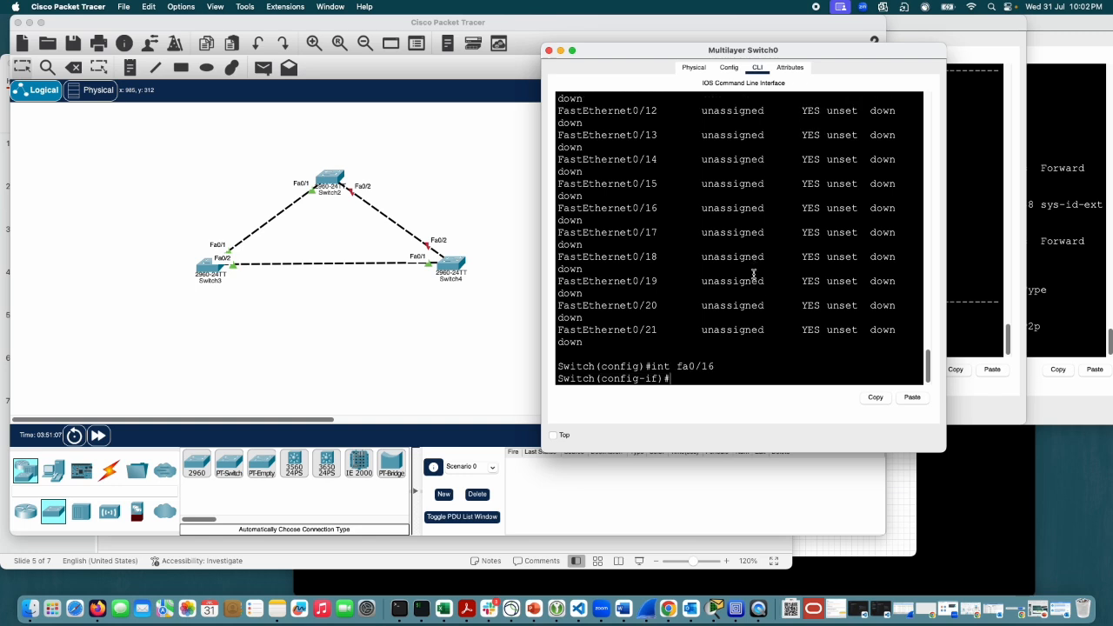
# Step: Display the command help for spanning-tree bpduguard on interface fa0/16
pyautogui.write('sp')
pyautogui.press('Tab')
pyautogui.write('a')
pyautogui.press('Tab')
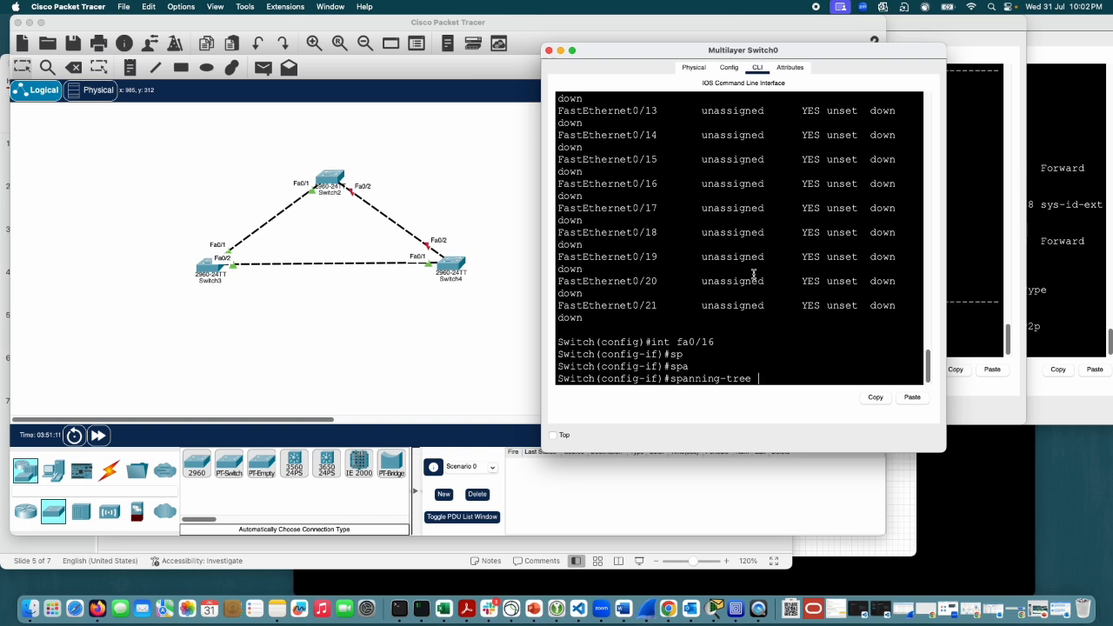
pyautogui.write('bp')
pyautogui.press('Tab')
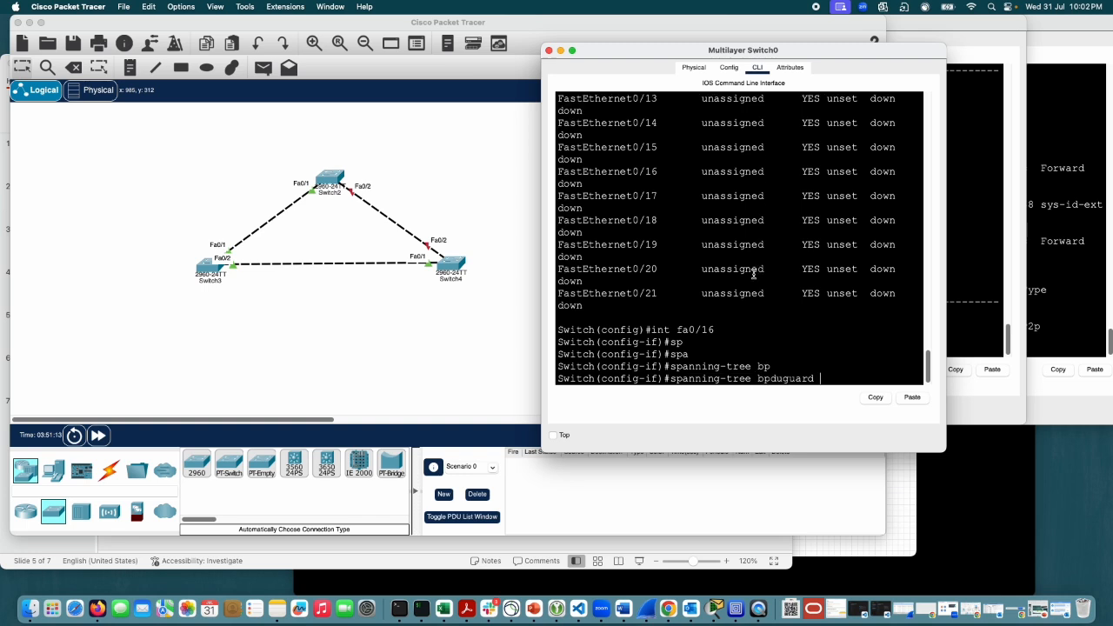
pyautogui.write('?')
# Step: Remove the bpduguard keyword from the pending command and display the help for spanning-tree on the interface
pyautogui.press('BackSpace')
pyautogui.press('BackSpace')
pyautogui.press('BackSpace')
pyautogui.press('BackSpace')
pyautogui.press('BackSpace')
pyautogui.press('BackSpace')
pyautogui.press('BackSpace')
pyautogui.press('BackSpace')
pyautogui.press('BackSpace')
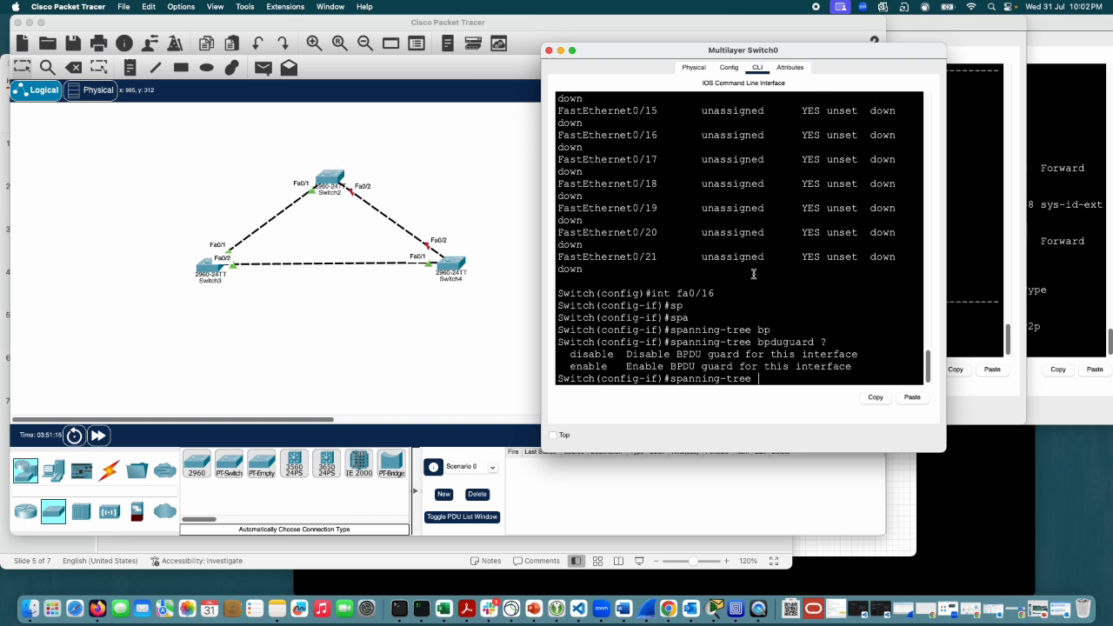
pyautogui.write('?')
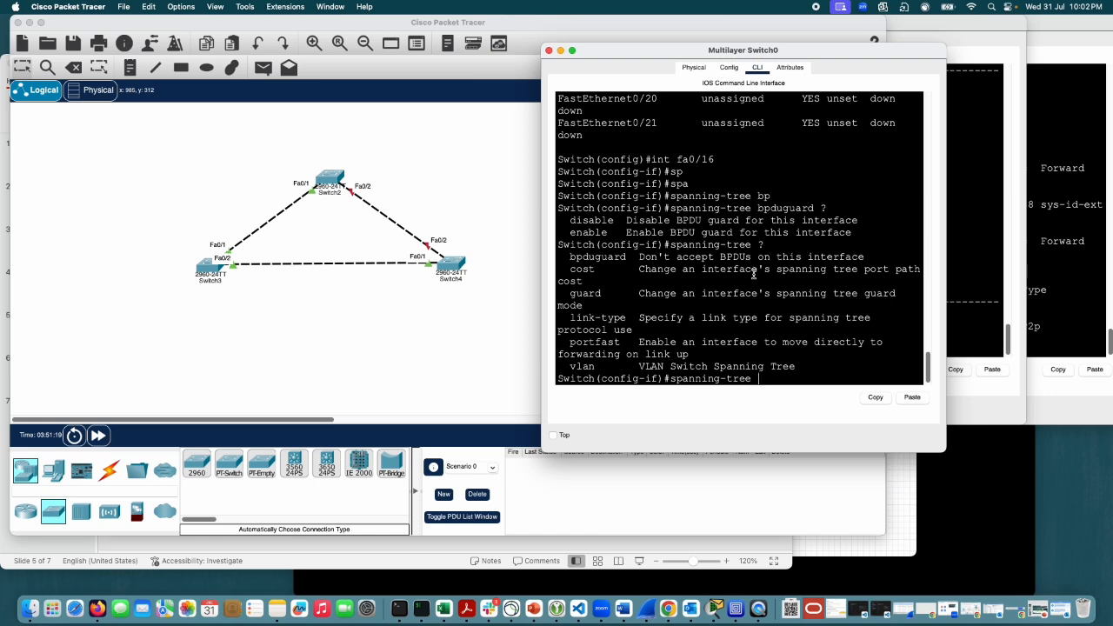
# Step: Clear the command line, re-enter spanning-tree with command completion, and display its interface-level options again
pyautogui.press('BackSpace')
pyautogui.press('BackSpace')
pyautogui.press('BackSpace')
pyautogui.press('BackSpace')
pyautogui.press('BackSpace')
pyautogui.press('BackSpace')
pyautogui.press('BackSpace')
pyautogui.press('BackSpace')
pyautogui.press('BackSpace')
pyautogui.press('BackSpace')
pyautogui.press('BackSpace')
pyautogui.press('BackSpace')
pyautogui.press('BackSpace')
pyautogui.write('sp')
pyautogui.press('Tab')
pyautogui.write('an')
pyautogui.press('Tab')
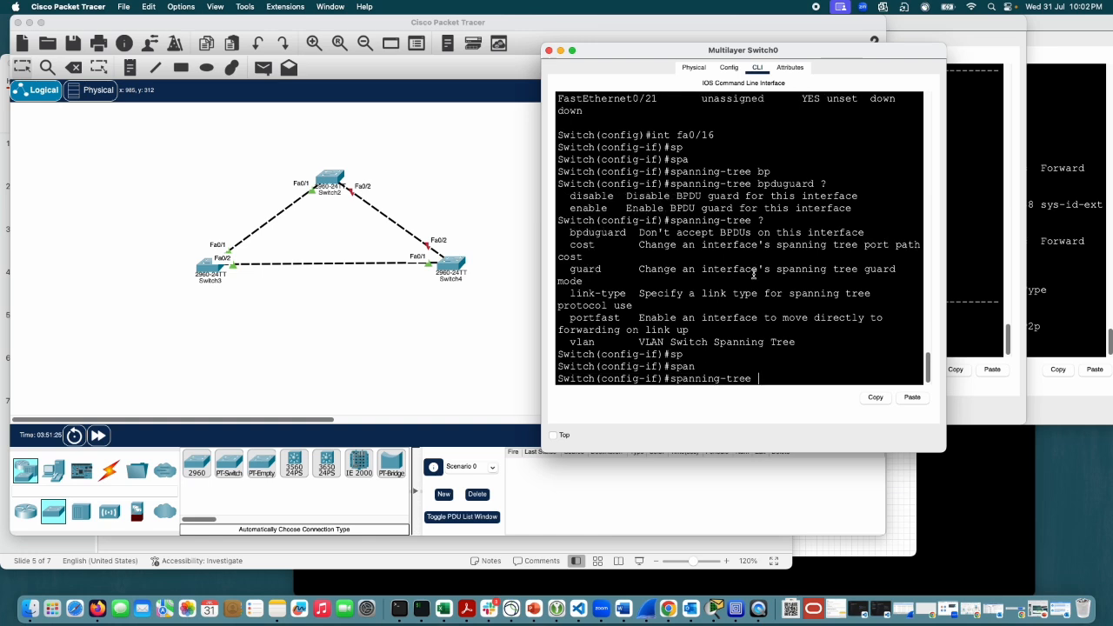
pyautogui.write('?')
pyautogui.write('bp')
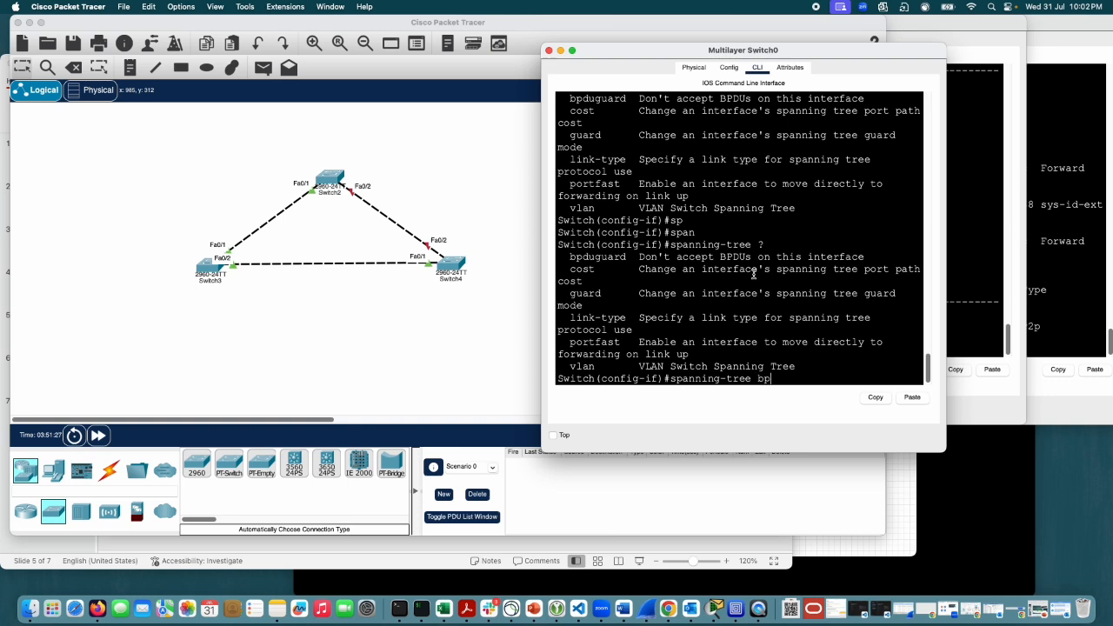
pyautogui.press('Tab')
pyautogui.press('BackSpace')
pyautogui.press('BackSpace')
pyautogui.press('BackSpace')
pyautogui.press('BackSpace')
pyautogui.press('BackSpace')
pyautogui.press('BackSpace')
pyautogui.press('BackSpace')
pyautogui.press('BackSpace')
pyautogui.press('BackSpace')
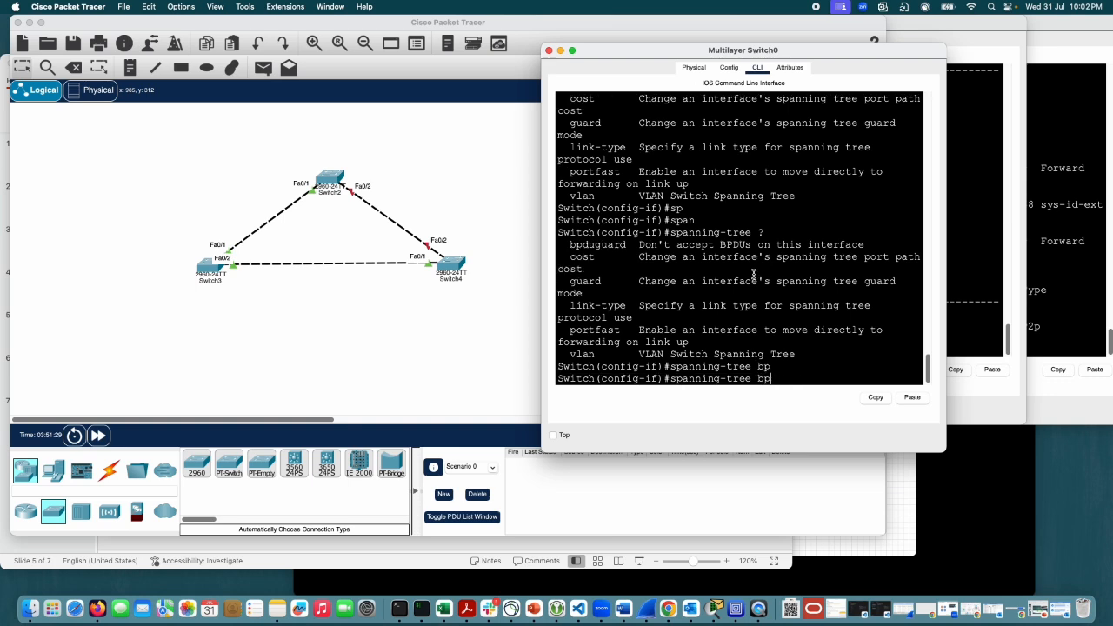
# Step: Redisplay the spanning-tree interface help and highlight the bpduguard and guard entries in it
pyautogui.write('?')
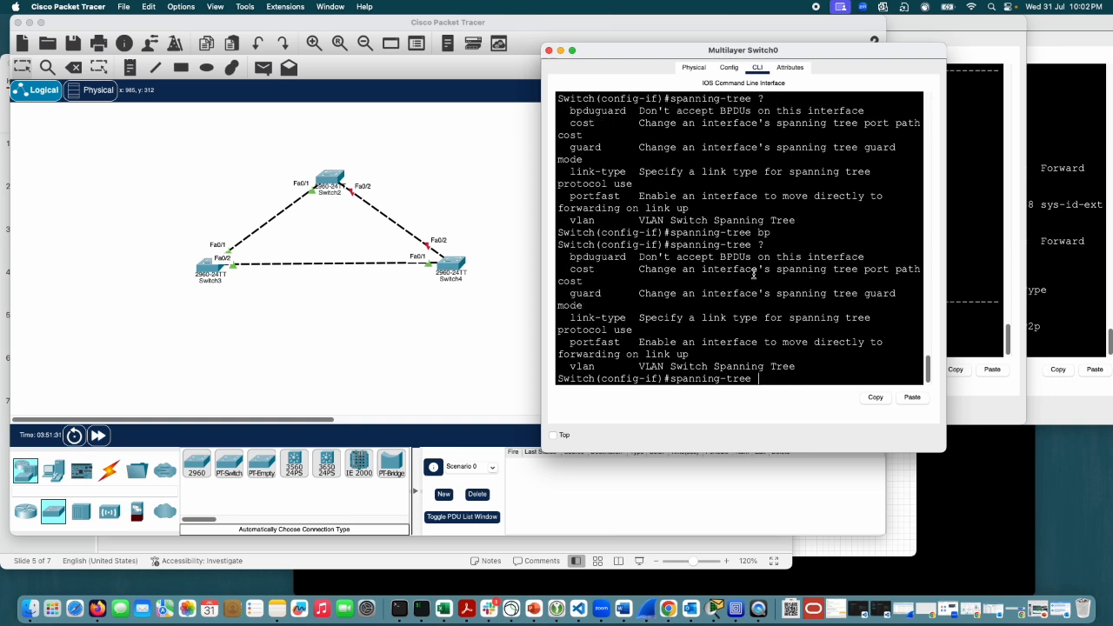
pyautogui.write('?')
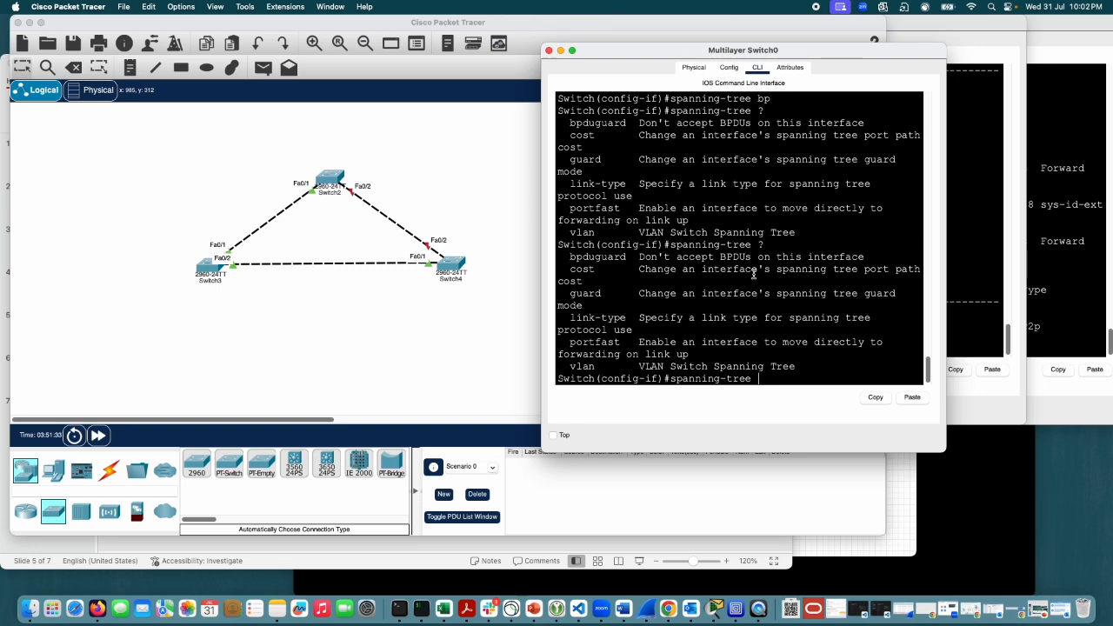
pyautogui.moveTo(630, 257); pyautogui.dragTo(557, 258)
pyautogui.moveTo(601, 293); pyautogui.dragTo(575, 293)
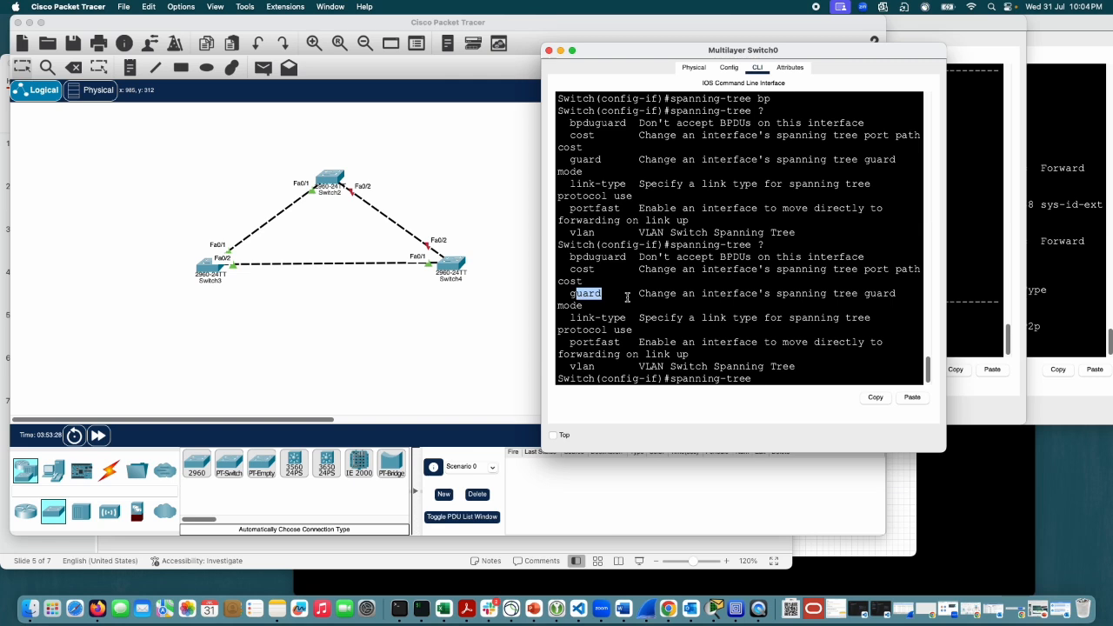
# Step: Clear the pending spanning-tree command from the interface prompt and review the interface-level spanning-tree help above it
pyautogui.click(874, 339)
pyautogui.press('BackSpace')
pyautogui.press('BackSpace')
pyautogui.press('BackSpace')
pyautogui.press('BackSpace')
pyautogui.press('BackSpace')
pyautogui.press('BackSpace')
pyautogui.press('BackSpace')
pyautogui.press('BackSpace')
pyautogui.press('BackSpace')
pyautogui.press('BackSpace')
pyautogui.press('BackSpace')
pyautogui.press('BackSpace')
pyautogui.press('BackSpace')
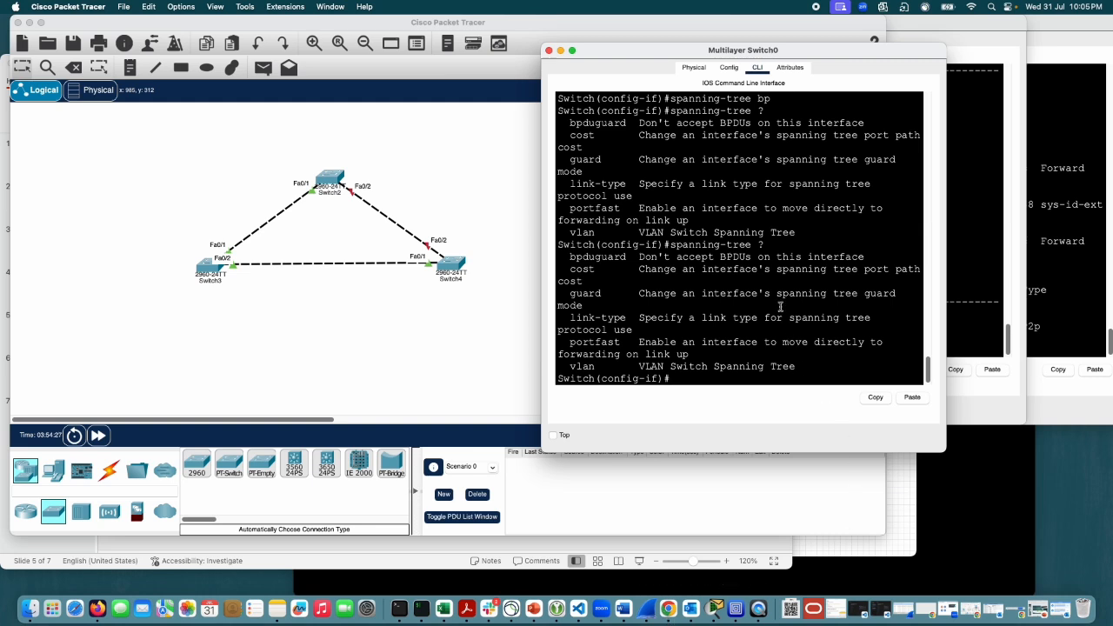
pyautogui.scroll(5, 780, 306)
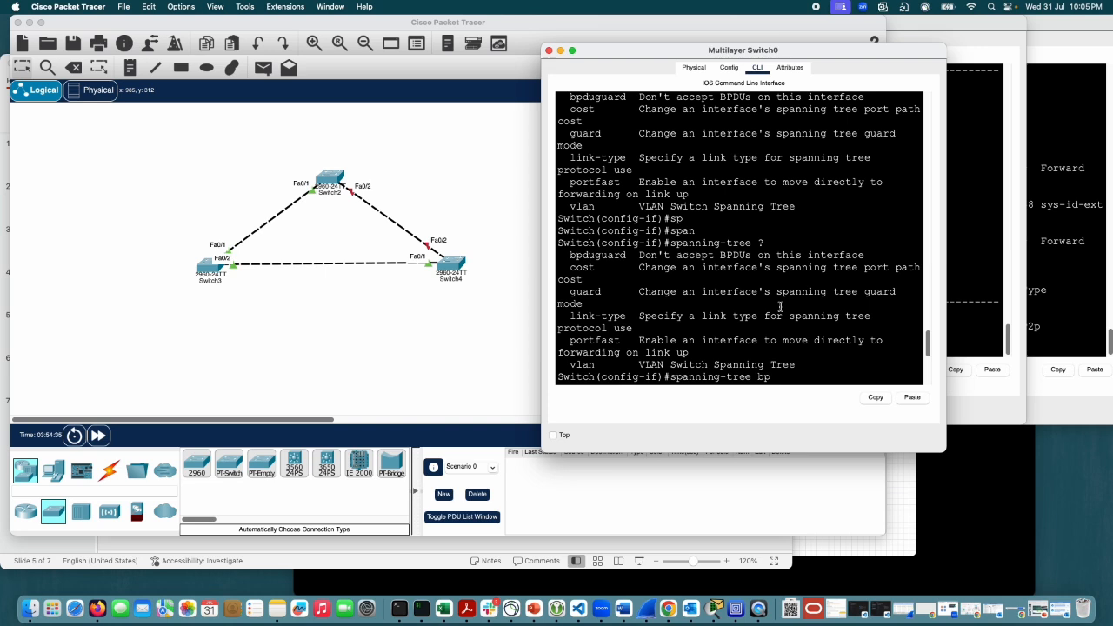
pyautogui.scroll(-2, 780, 306)
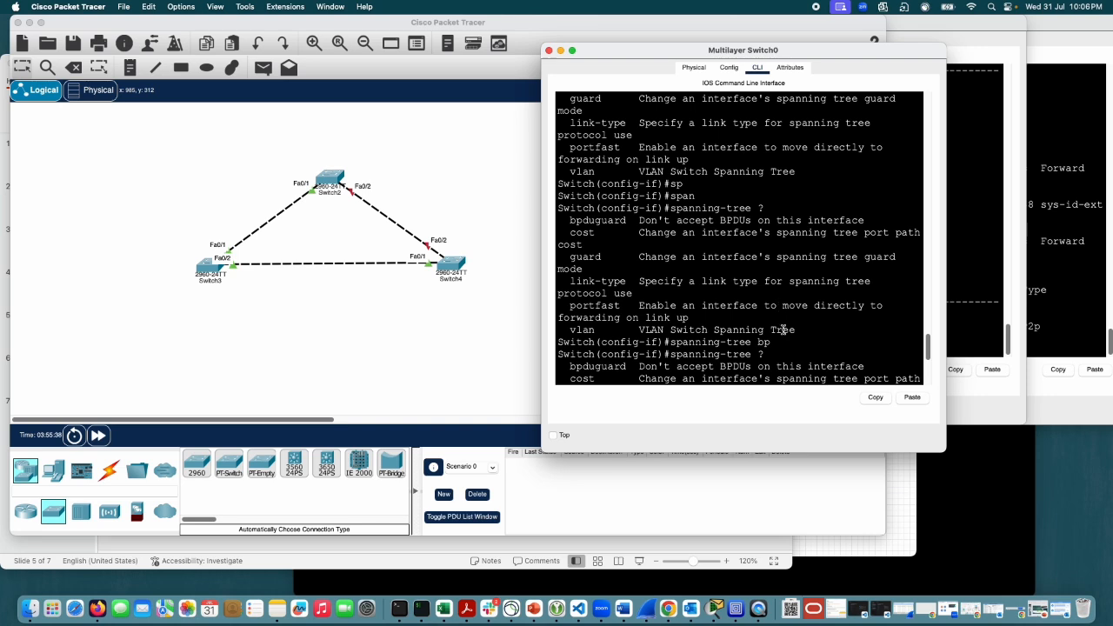
pyautogui.scroll(-3, 785, 339)
pyautogui.scroll(-3, 785, 339)
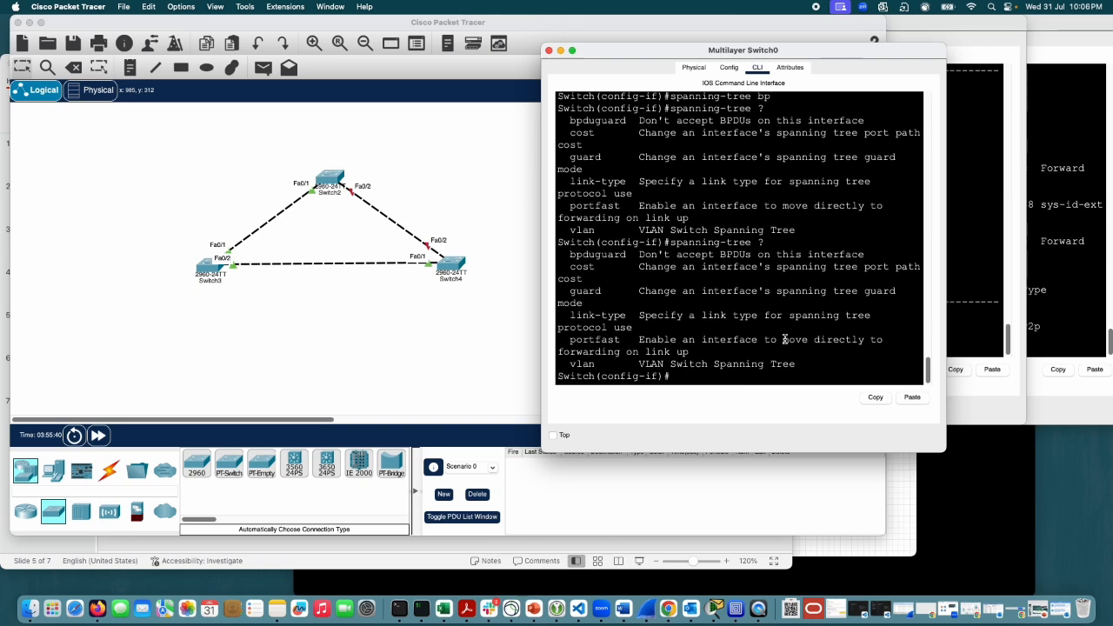
# Step: Exit interface and global configuration modes on the multilayer switch to reach the privileged EXEC prompt
pyautogui.write('exit')
pyautogui.press('Return')
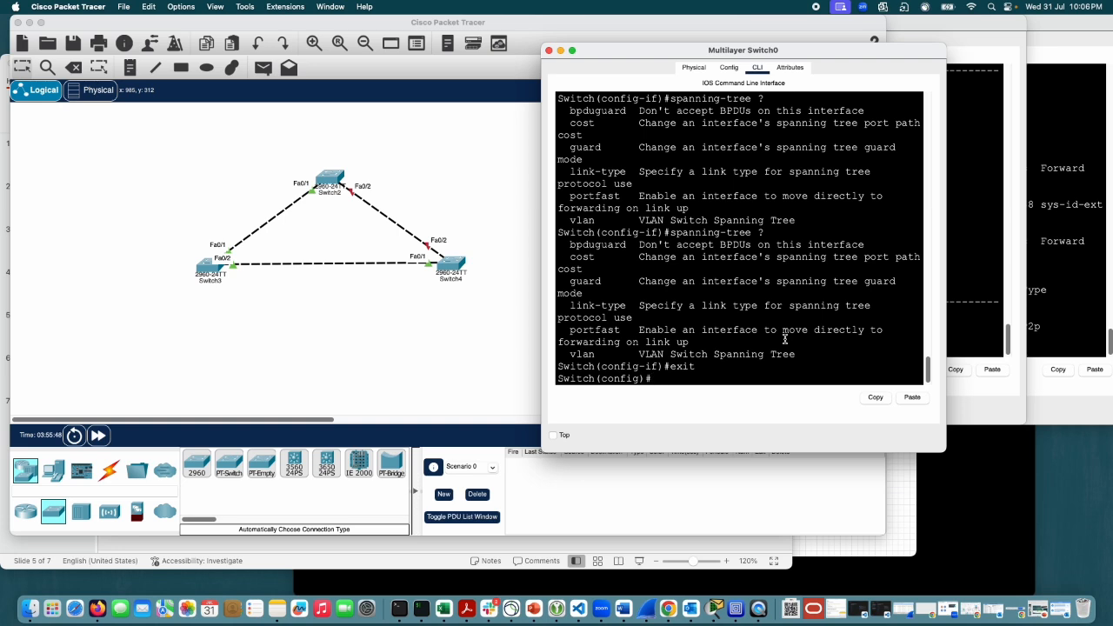
pyautogui.write('exit')
pyautogui.press('Return')
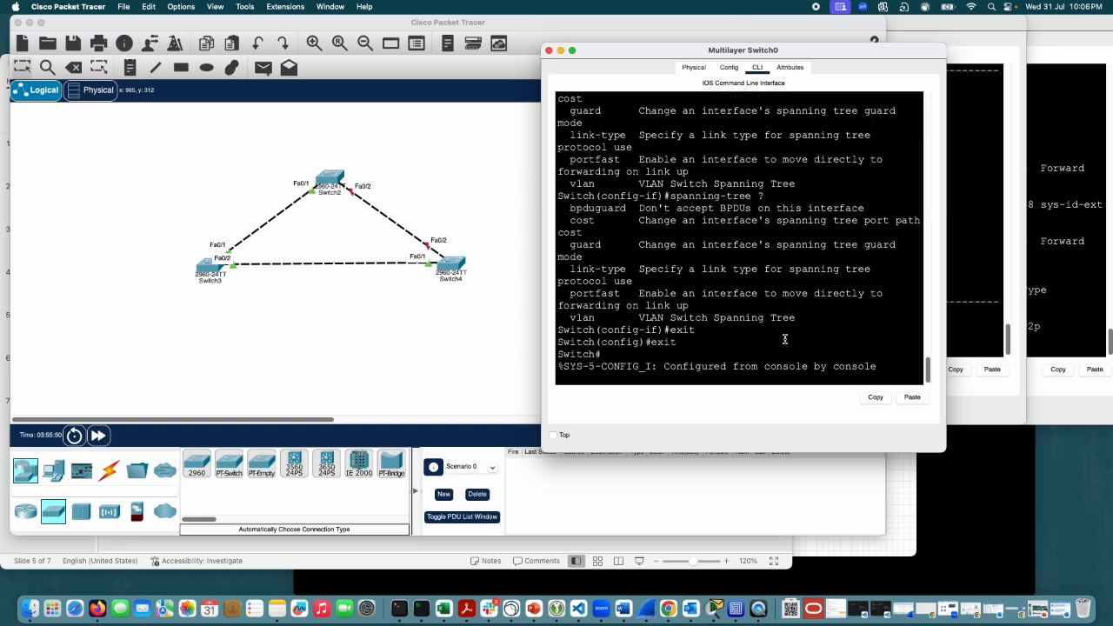
pyautogui.press('Return')
# Step: Run show spanning-tree detail on the multilayer switch, and repeat the same command once
pyautogui.write('sh')
pyautogui.press('Tab')
pyautogui.write('sp')
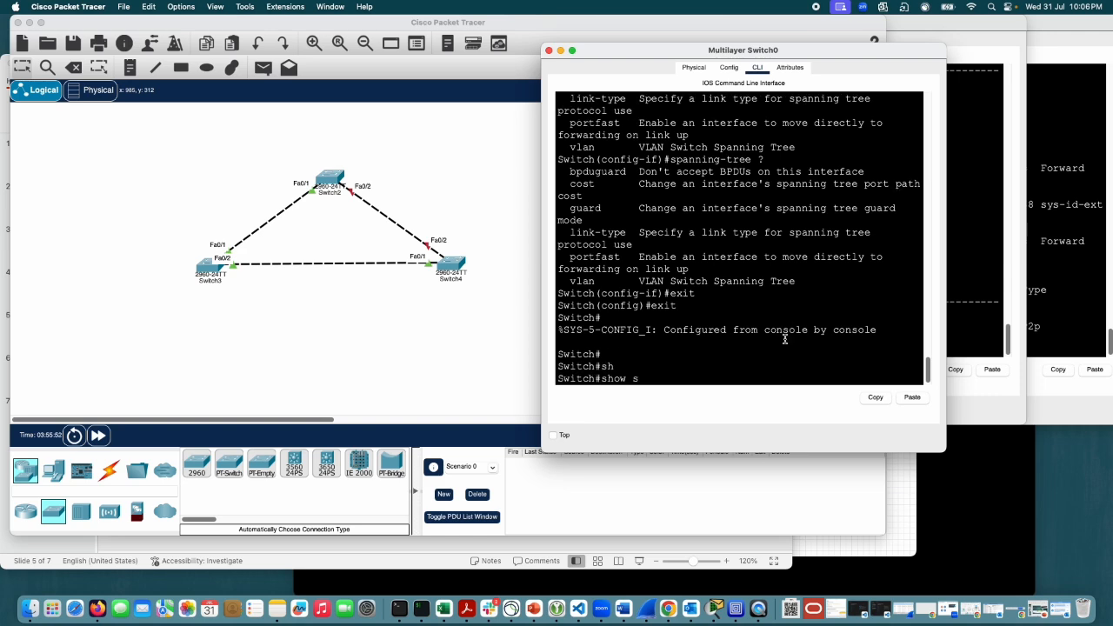
pyautogui.press('Tab')
pyautogui.write('det')
pyautogui.press('Tab')
pyautogui.press('Return')
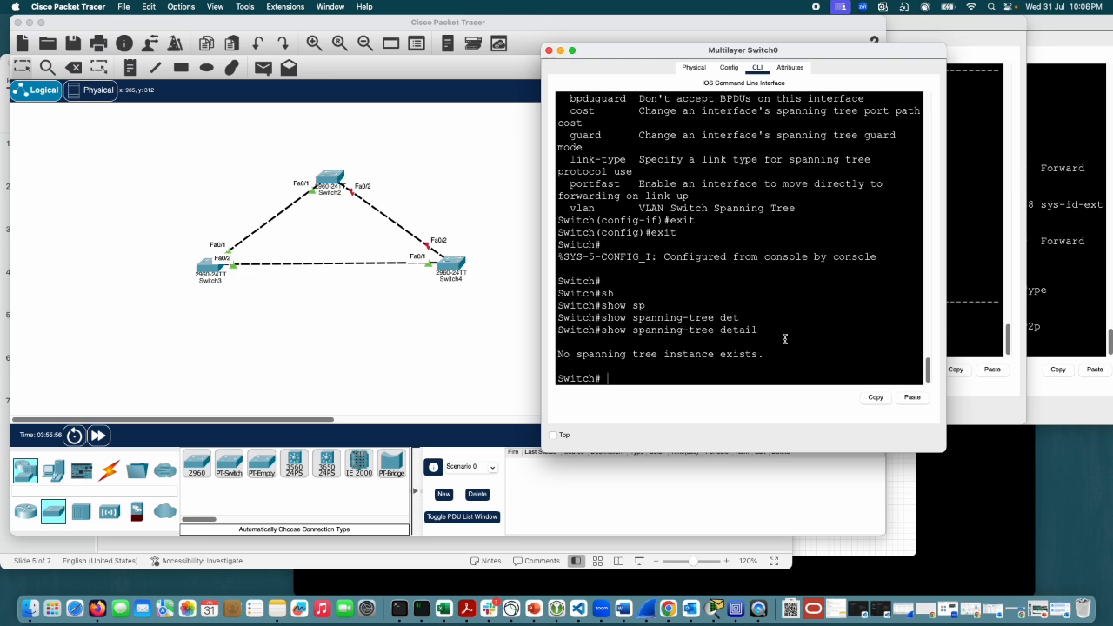
pyautogui.press('Up')
pyautogui.press('Return')
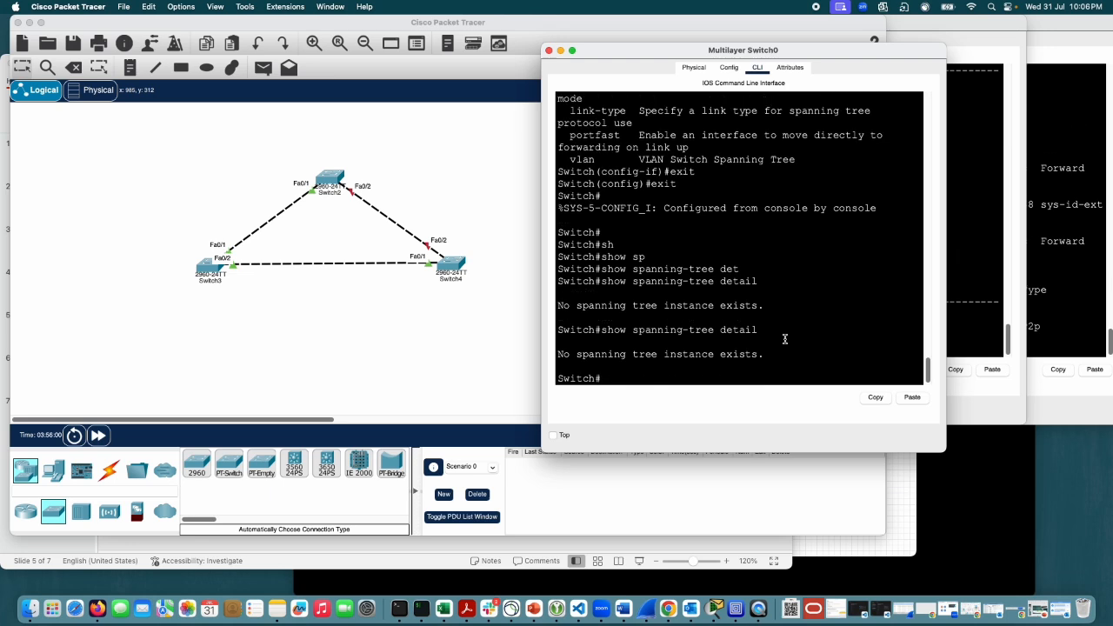
# Step: Go to Switch3's command line and run show spanning-tree detail at an empty prompt
pyautogui.scroll(2, 784, 339)
pyautogui.click(951, 157)
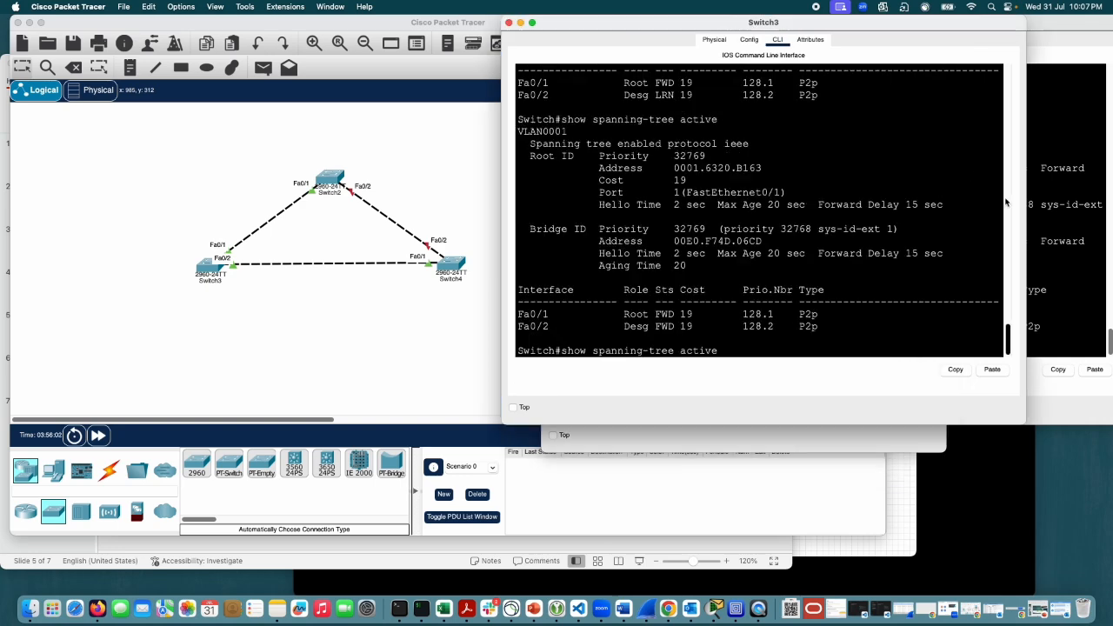
pyautogui.scroll(2, 836, 213)
pyautogui.scroll(-3, 836, 213)
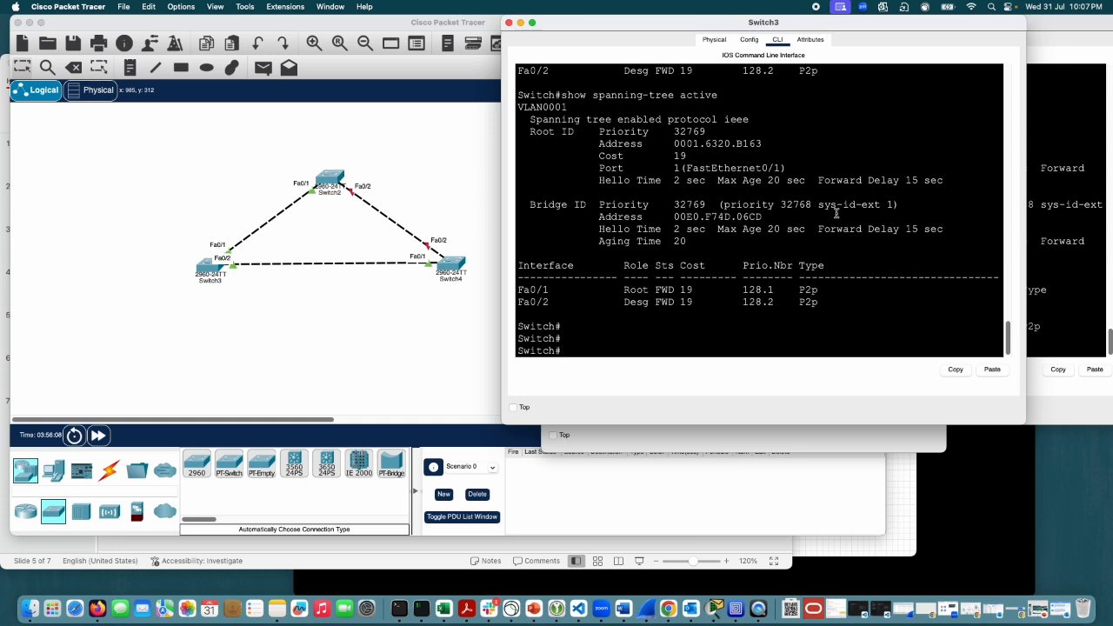
pyautogui.write('sh')
pyautogui.press('Tab')
pyautogui.write('ps')
pyautogui.press('Tab')
pyautogui.press('BackSpace')
pyautogui.press('BackSpace')
pyautogui.write('sp')
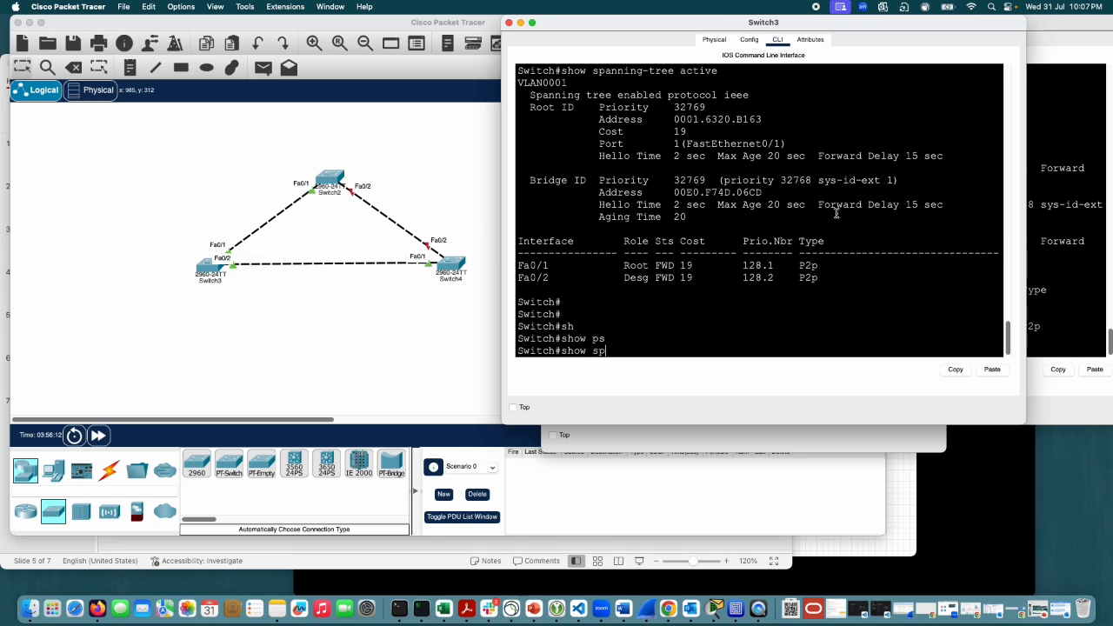
pyautogui.press('Tab')
pyautogui.write('de')
pyautogui.press('Tab')
pyautogui.press('Return')
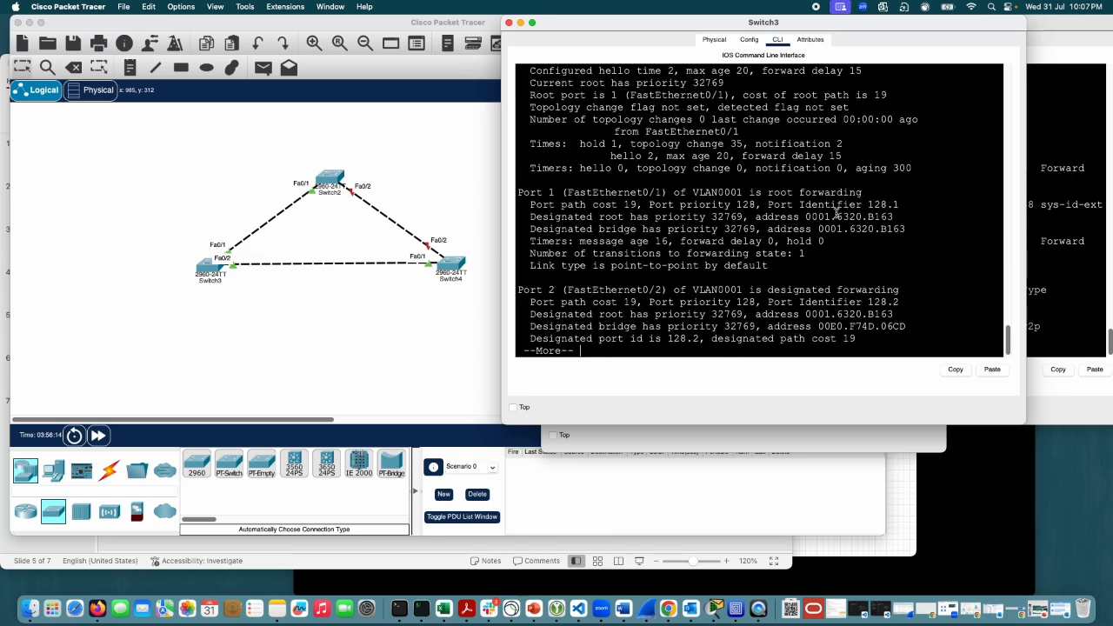
# Step: Examine the port role and state of FastEthernet0/1 and FastEthernet0/2 in the detail output, highlighting each, and page through to its end
pyautogui.scroll(3, 837, 213)
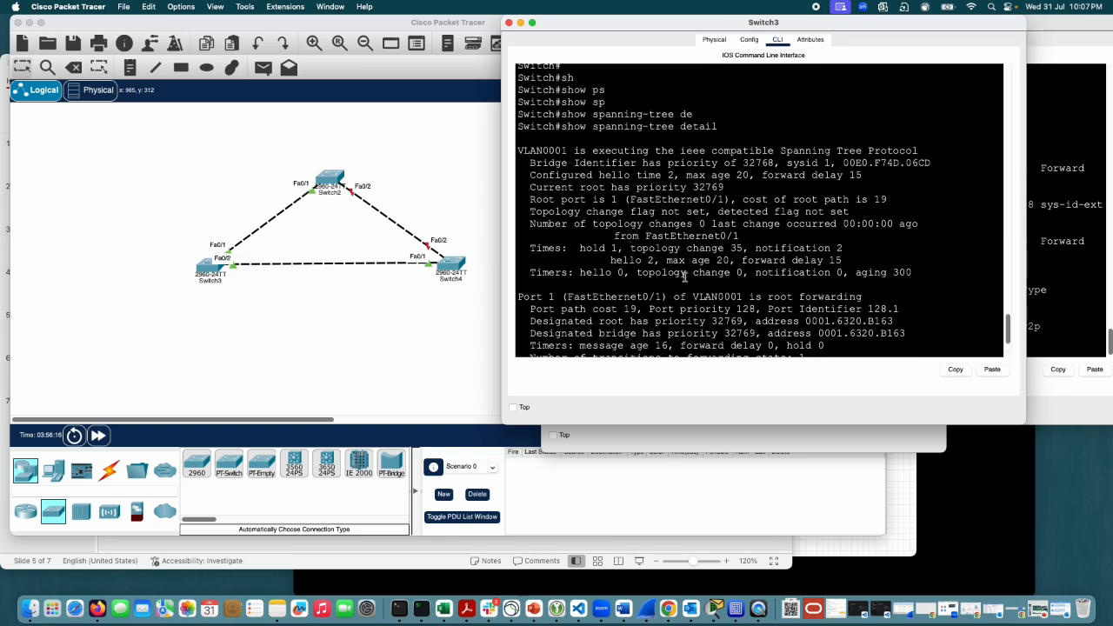
pyautogui.scroll(-1, 683, 278)
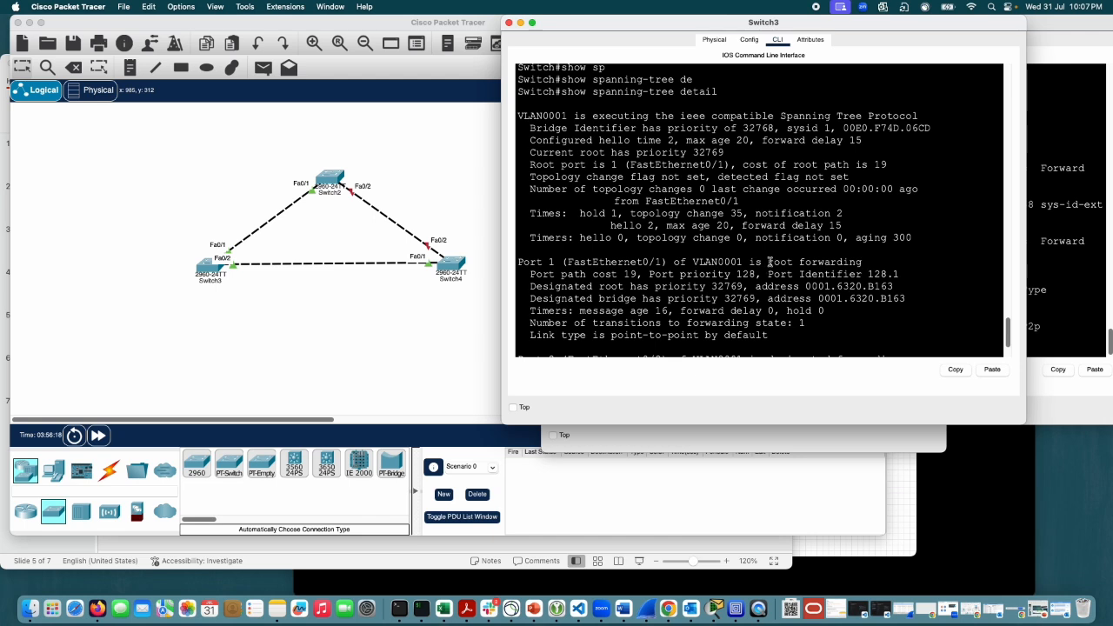
pyautogui.moveTo(768, 262); pyautogui.dragTo(835, 261)
pyautogui.click(850, 275)
pyautogui.scroll(-2, 850, 274)
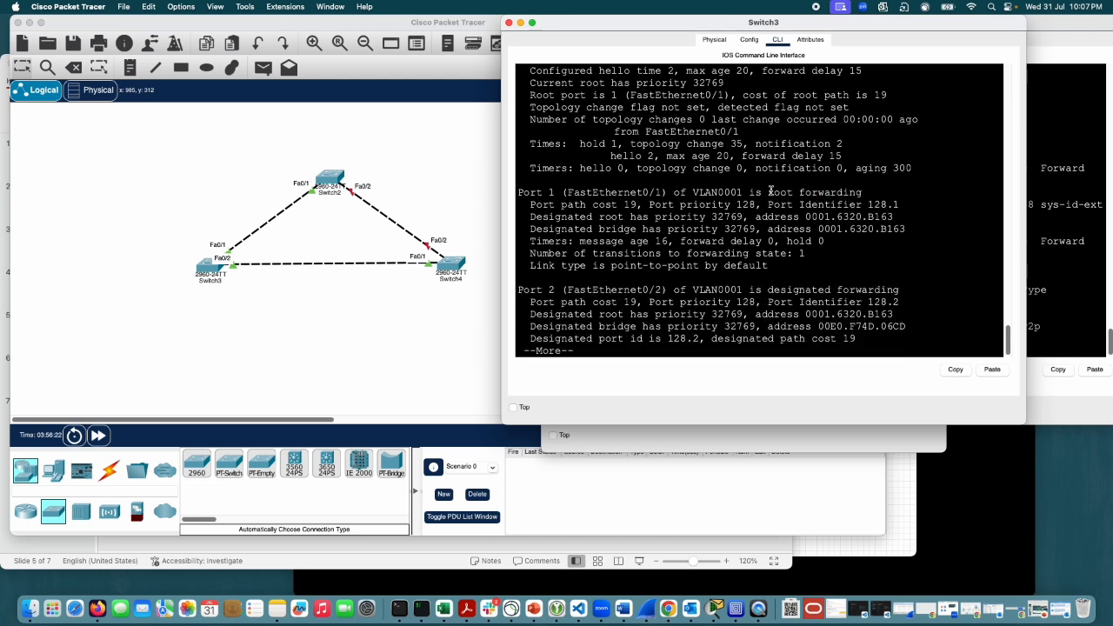
pyautogui.moveTo(769, 192); pyautogui.dragTo(852, 190)
pyautogui.moveTo(767, 290); pyautogui.dragTo(898, 287)
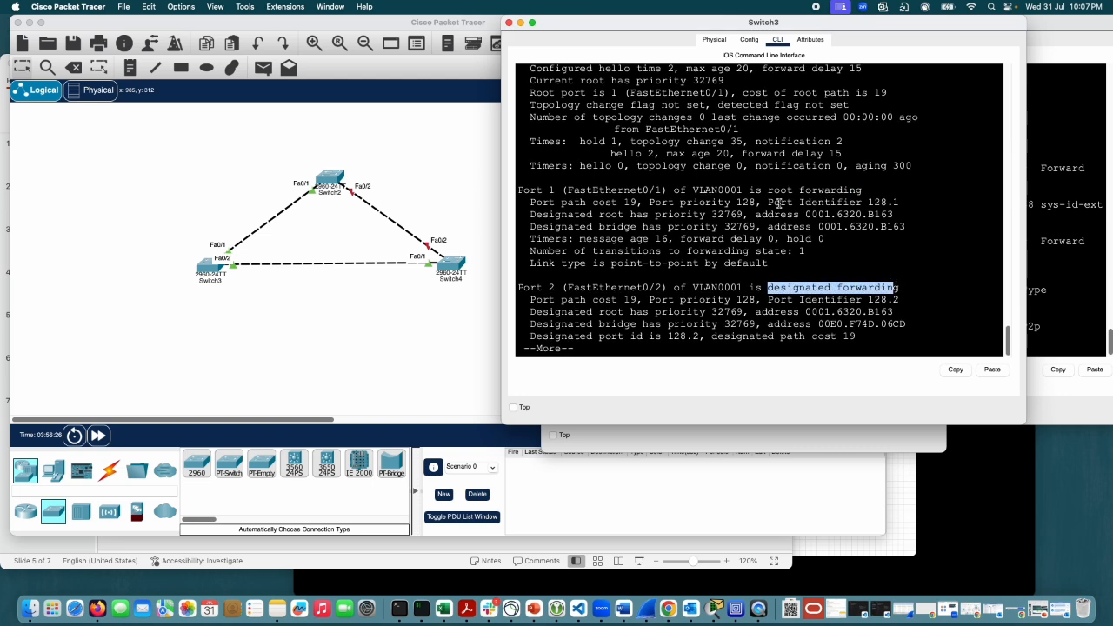
pyautogui.moveTo(767, 190); pyautogui.dragTo(861, 190)
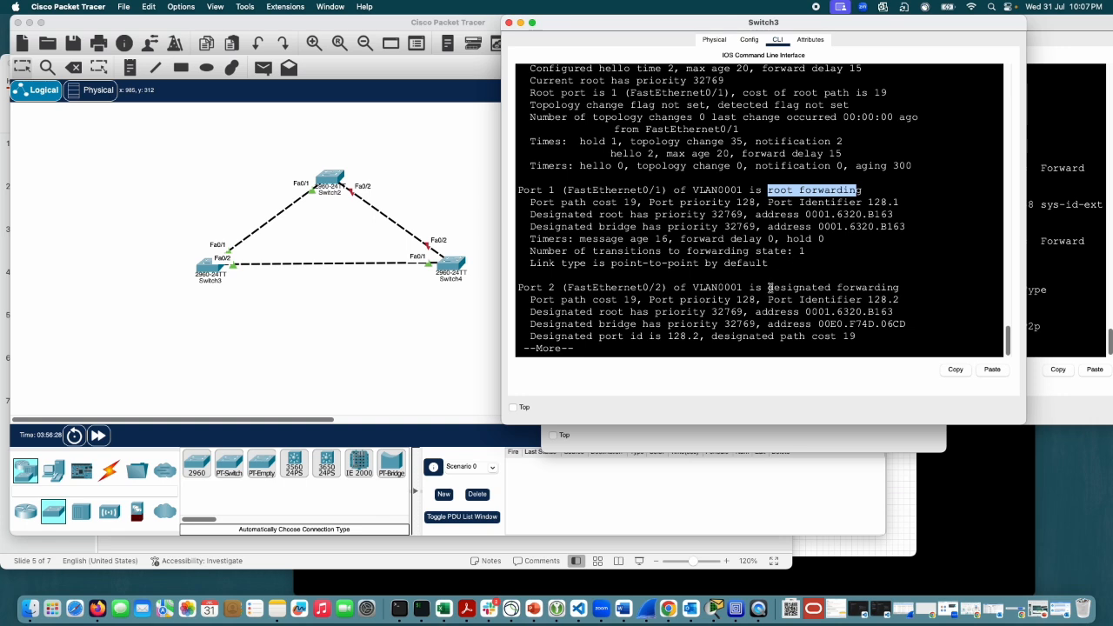
pyautogui.moveTo(768, 287); pyautogui.dragTo(898, 288)
pyautogui.moveTo(864, 189); pyautogui.dragTo(768, 189)
pyautogui.click(838, 220)
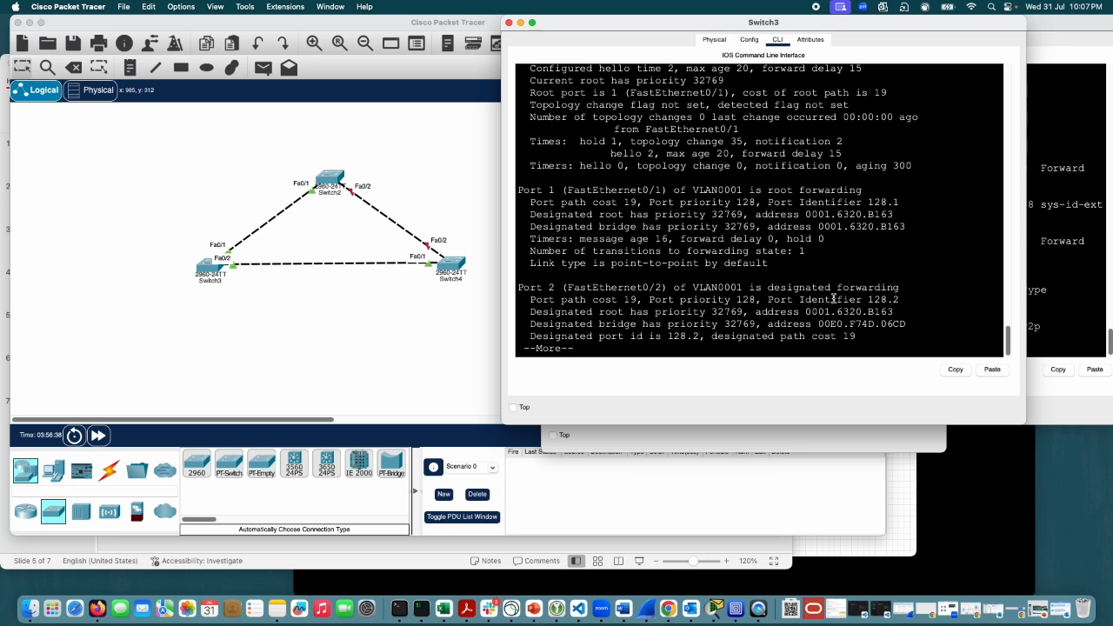
pyautogui.moveTo(771, 287); pyautogui.dragTo(895, 287)
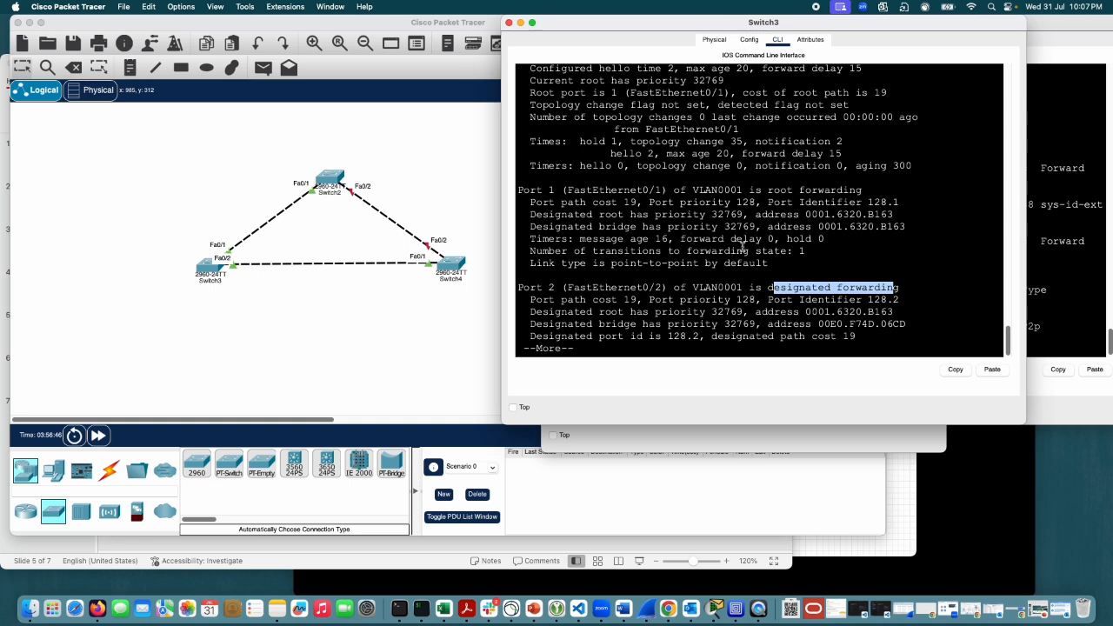
pyautogui.press('space')
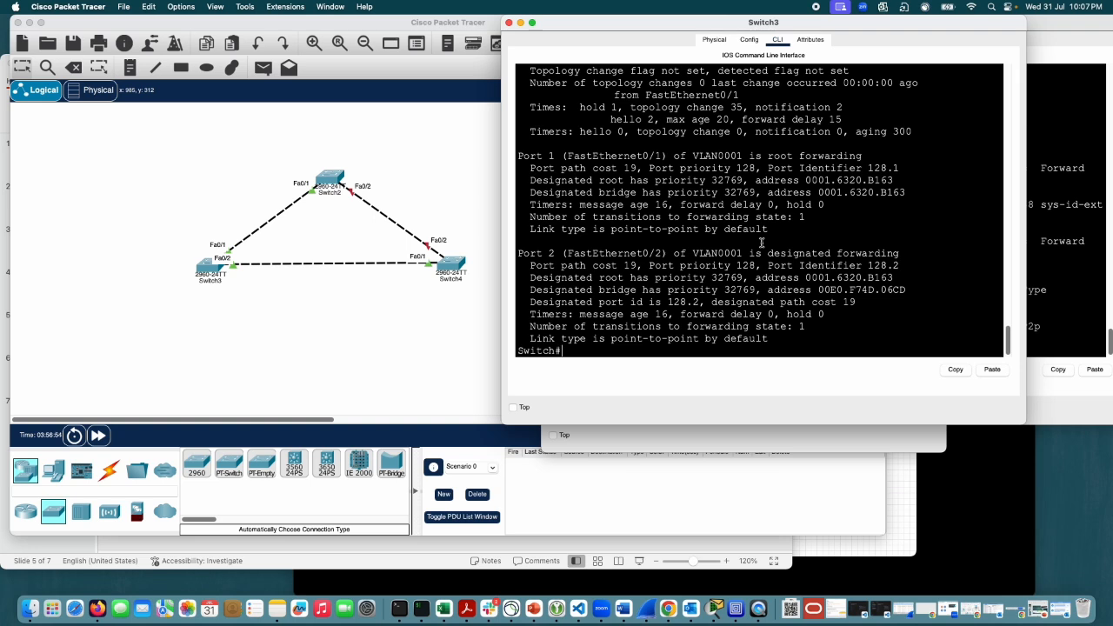
# Step: Run show spanning-tree active on Switch3
pyautogui.write('sh')
pyautogui.press('Tab')
pyautogui.write('sp')
pyautogui.press('Tab')
pyautogui.write('ac')
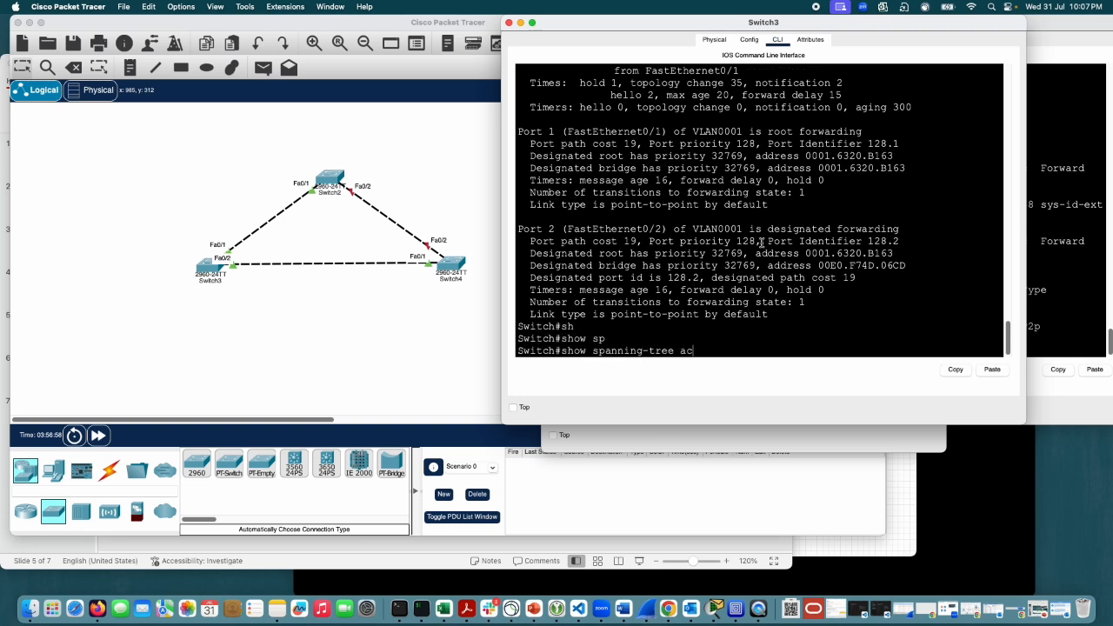
pyautogui.press('Tab')
pyautogui.press('Return')
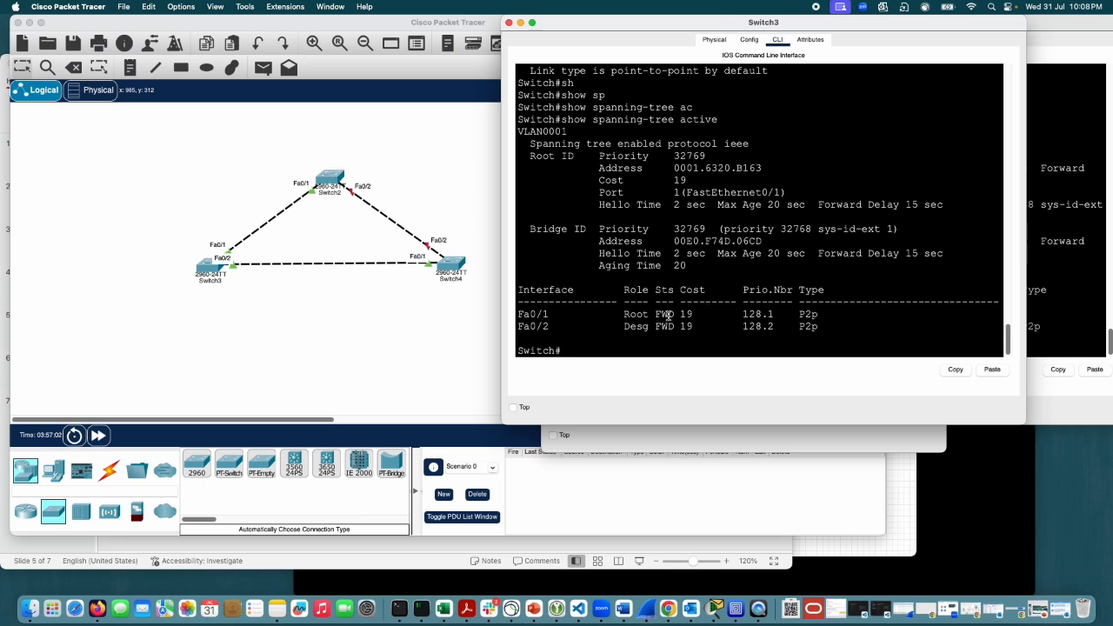
# Step: Highlight the role and status table for Fa0/1 and Fa0/2, and the show spanning-tree active command that produced it
pyautogui.moveTo(675, 316); pyautogui.dragTo(655, 326)
pyautogui.click(838, 314)
pyautogui.moveTo(824, 326); pyautogui.dragTo(627, 289)
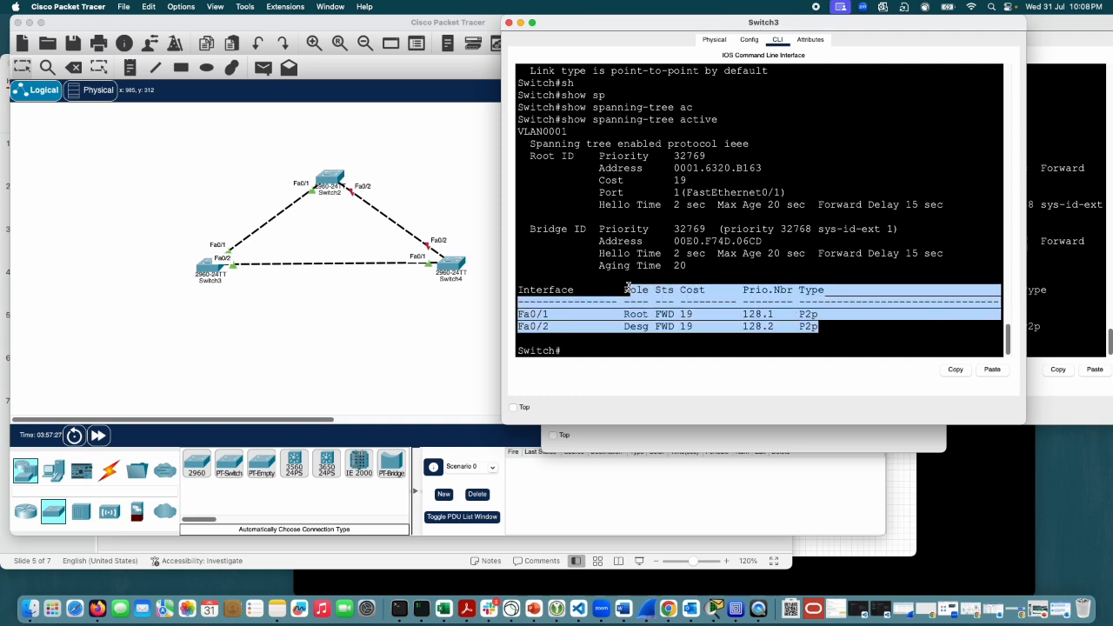
pyautogui.click(664, 313)
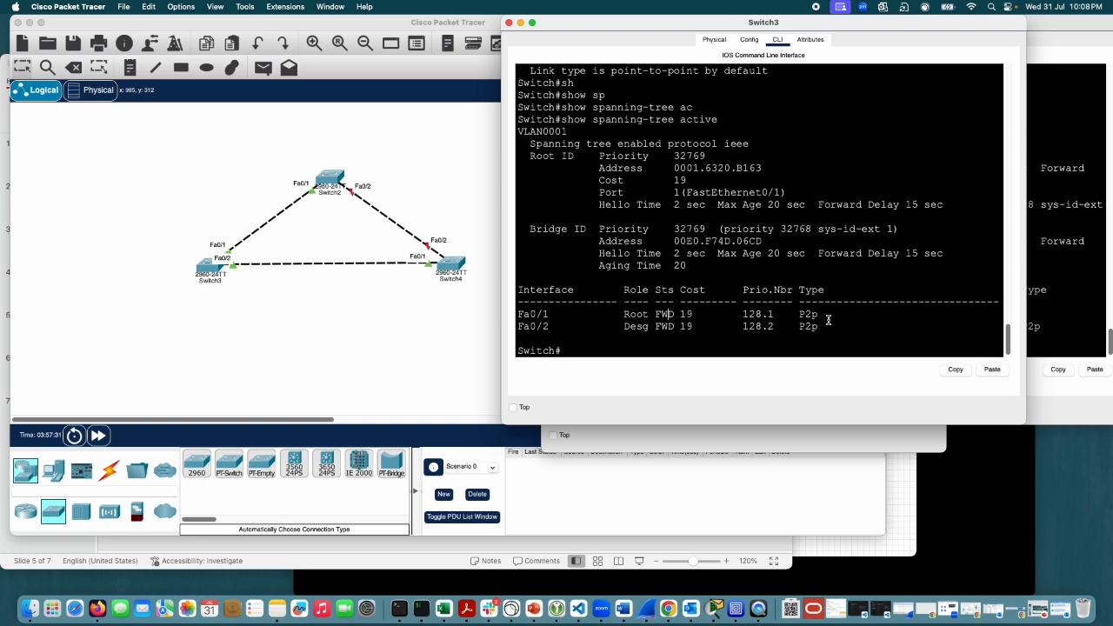
pyautogui.moveTo(720, 125); pyautogui.dragTo(564, 121)
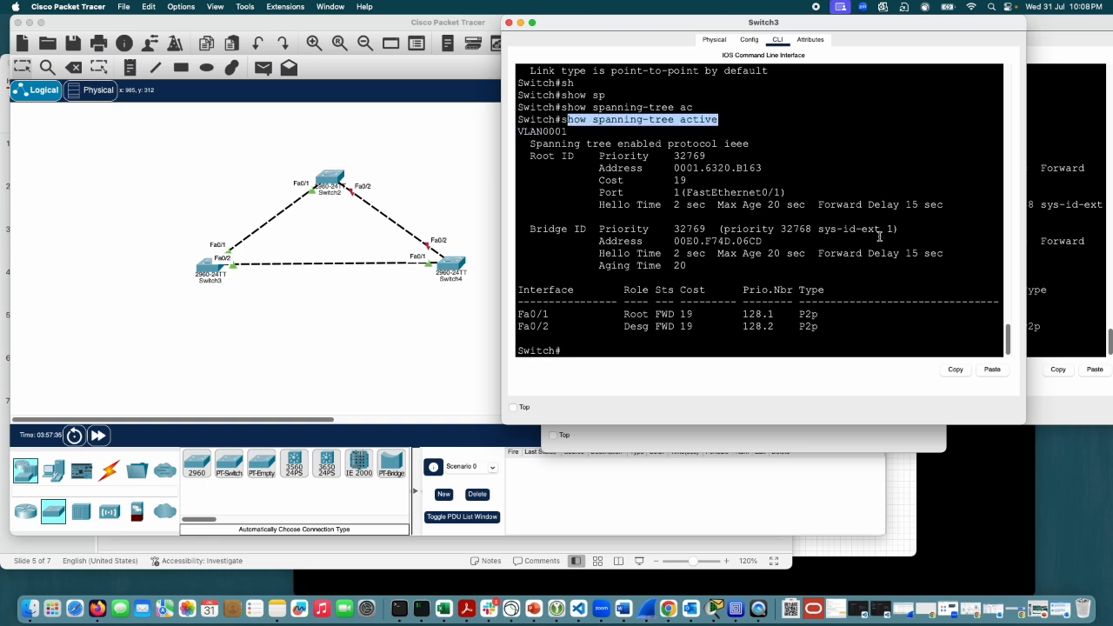
pyautogui.click(695, 158)
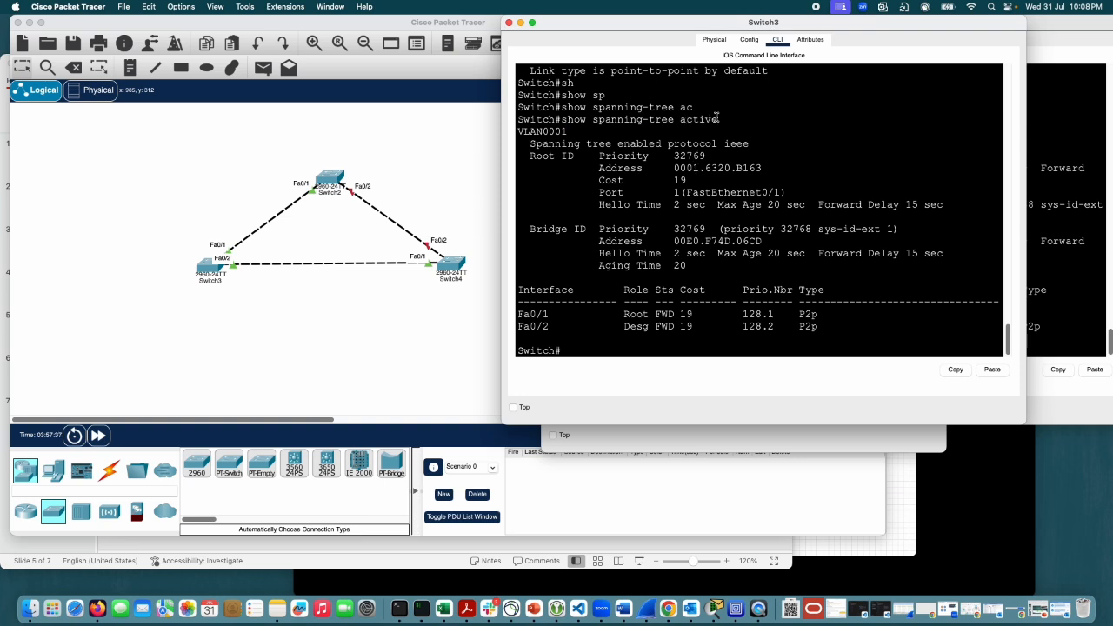
pyautogui.moveTo(716, 117); pyautogui.dragTo(562, 120)
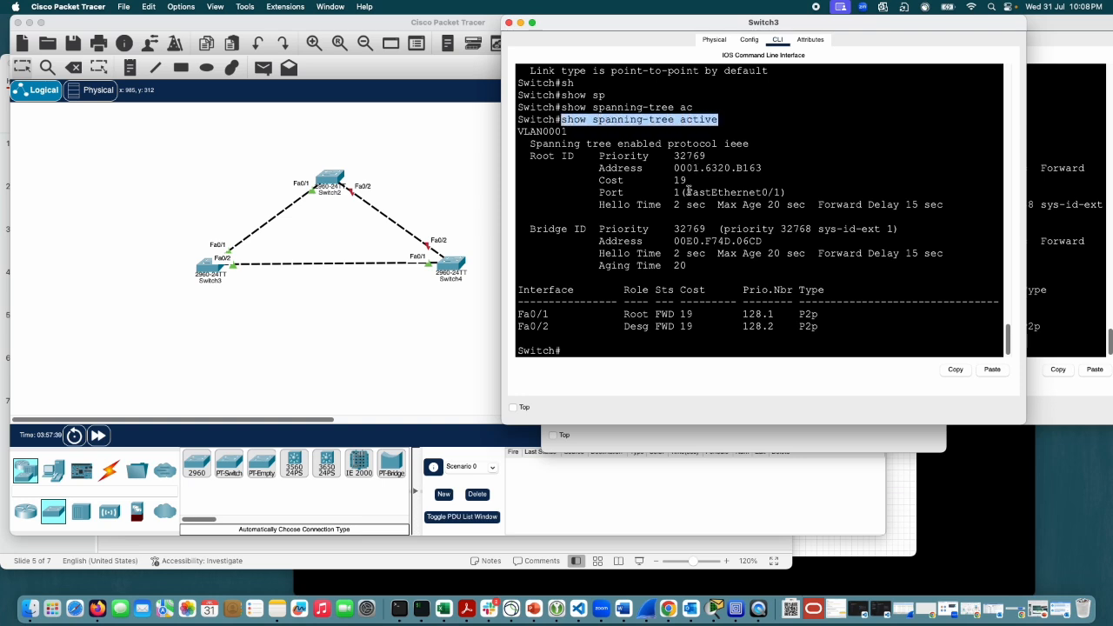
pyautogui.click(857, 339)
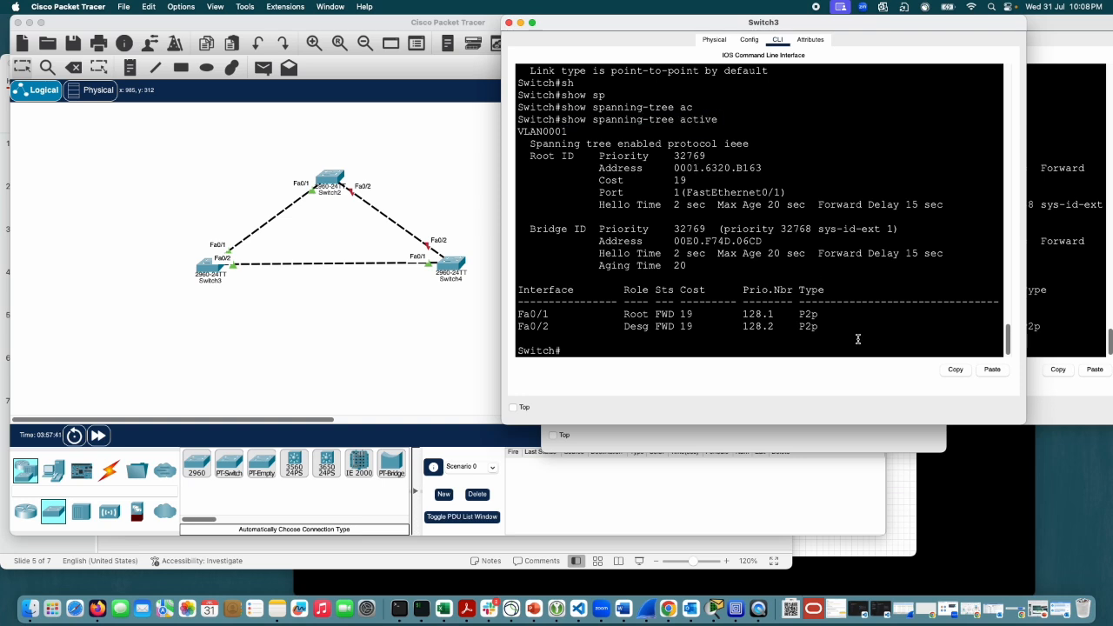
# Step: Try to filter the show spanning-tree output with the pipe expressions "| i sts" and "| i s"
pyautogui.write('sh')
pyautogui.press('Tab')
pyautogui.write('sp')
pyautogui.press('Tab')
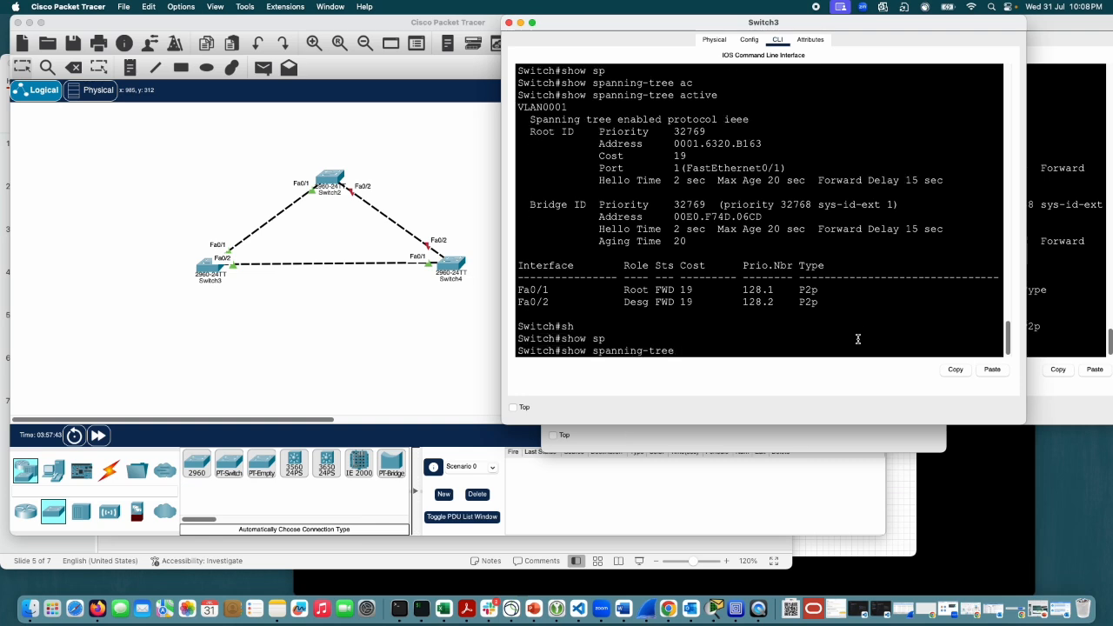
pyautogui.write('| i sts')
pyautogui.press('Return')
pyautogui.press('Up')
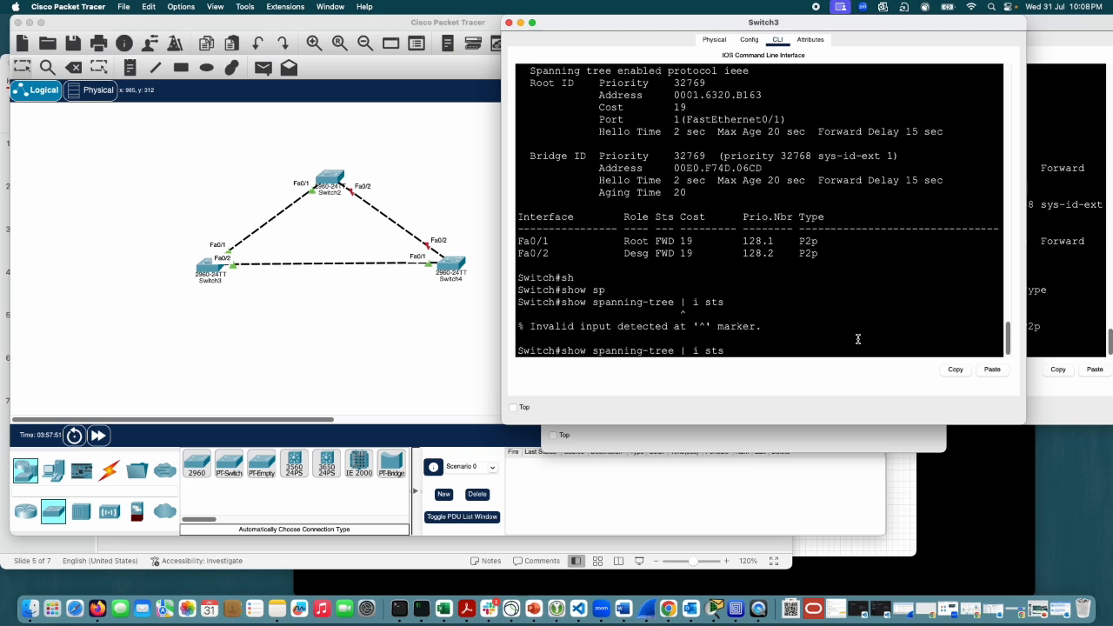
pyautogui.press('BackSpace')
pyautogui.press('Return')
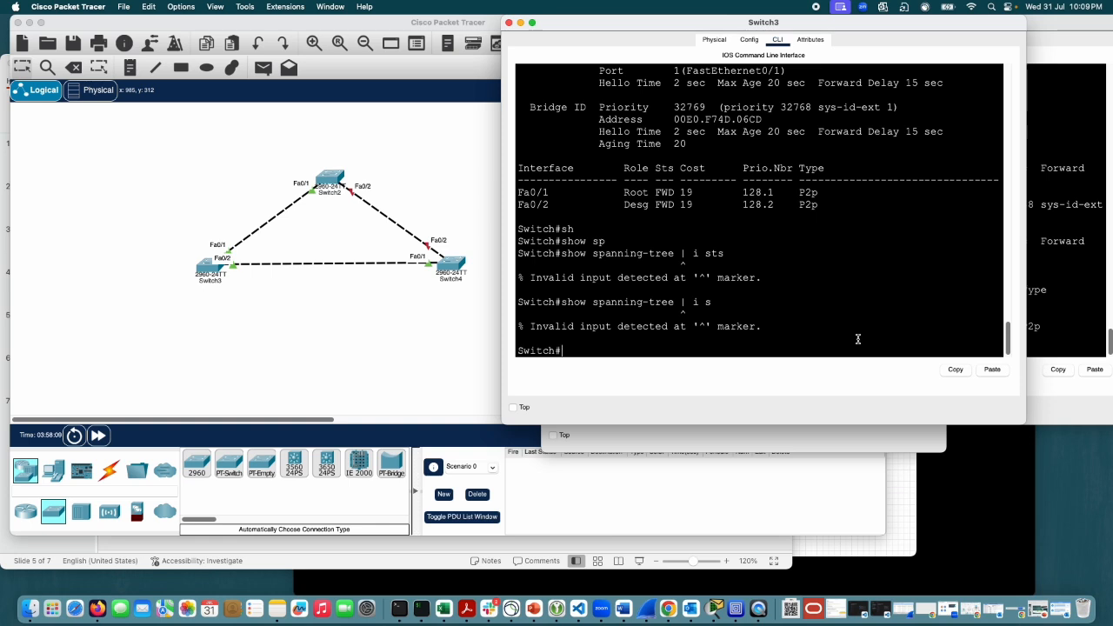
# Step: Request the command help for "show spanning-tree | i" and for "show spanning-tree |"
pyautogui.press('Up')
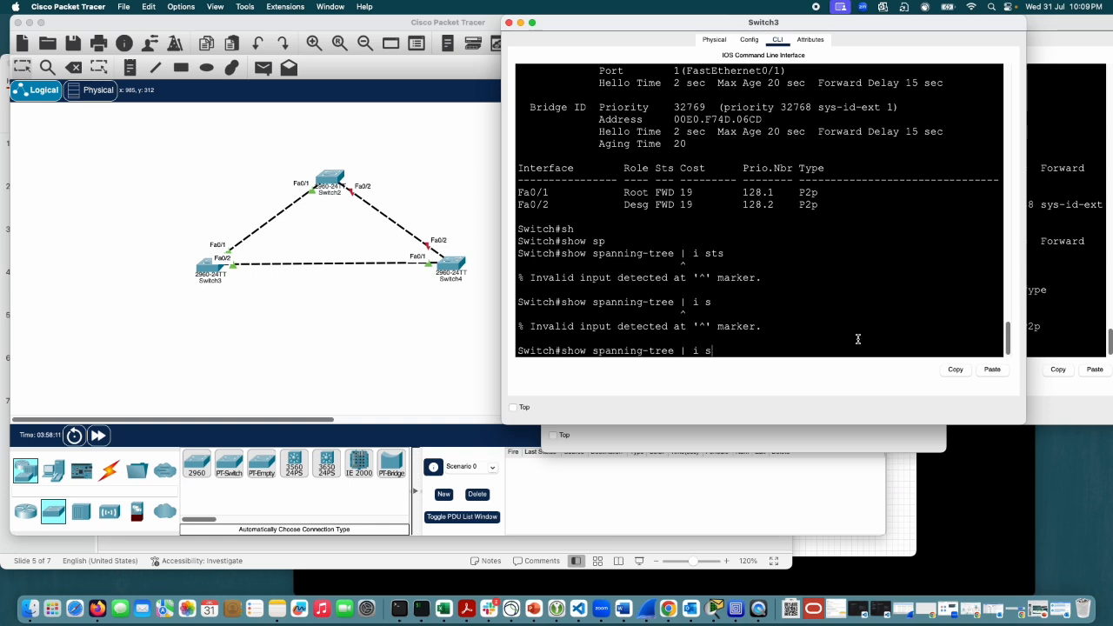
pyautogui.press('BackSpace')
pyautogui.write('?')
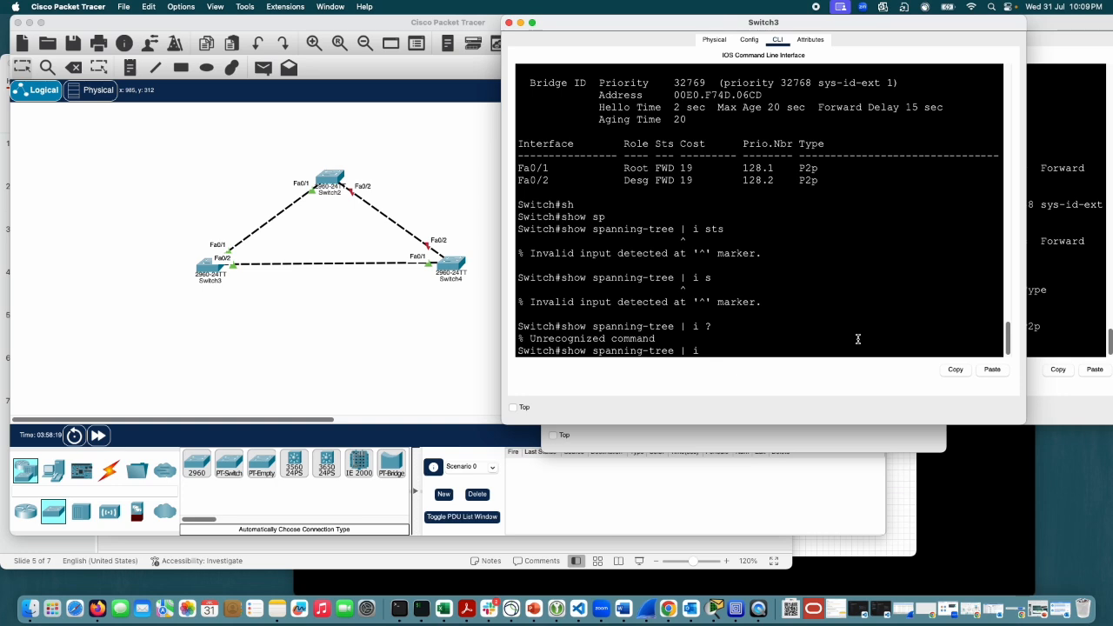
pyautogui.press('BackSpace')
pyautogui.write('?')
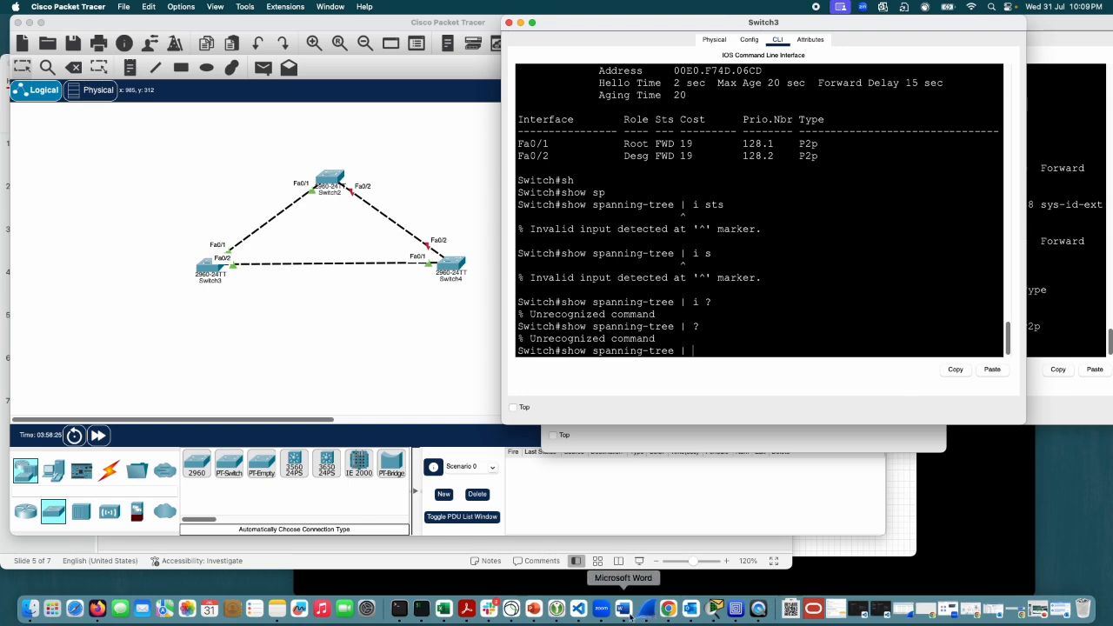
# Step: Switch to the R1 console session in iTerm2 beside the EVE topology and enter privileged EXEC mode with en
pyautogui.click(668, 610)
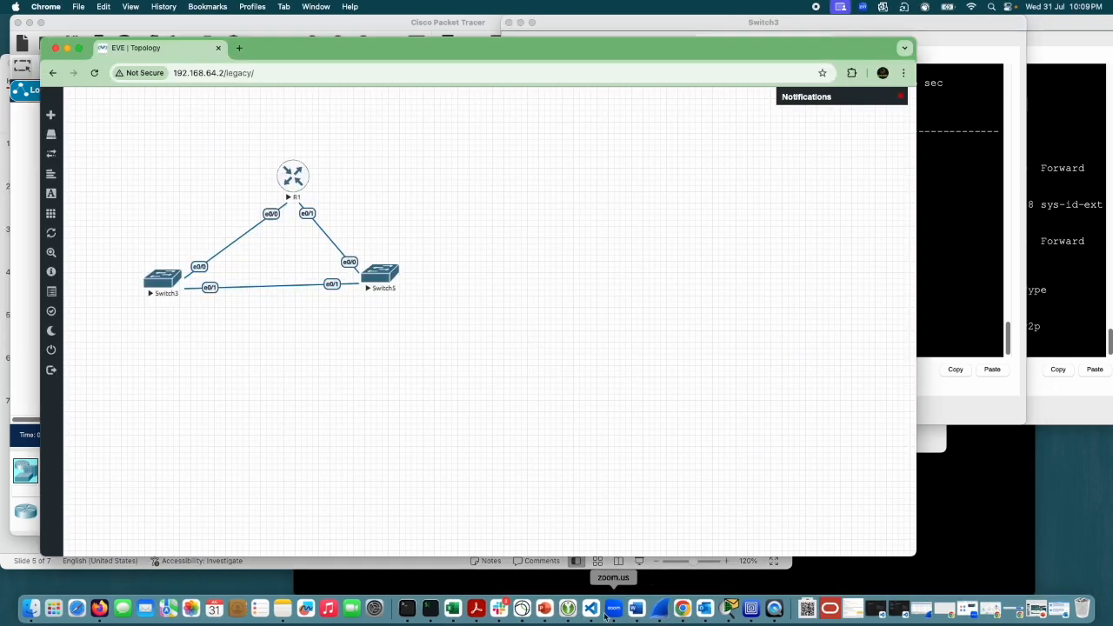
pyautogui.click(430, 608)
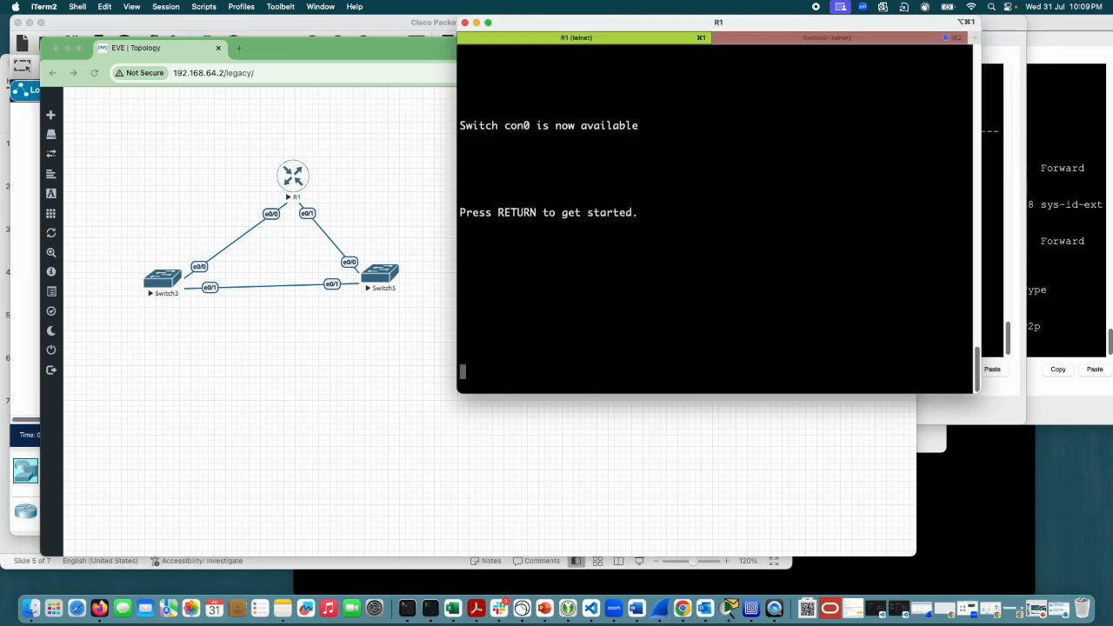
pyautogui.press('Return')
pyautogui.press('Return')
pyautogui.press('Return')
pyautogui.press('Return')
pyautogui.press('Return')
pyautogui.press('Return')
pyautogui.write('en')
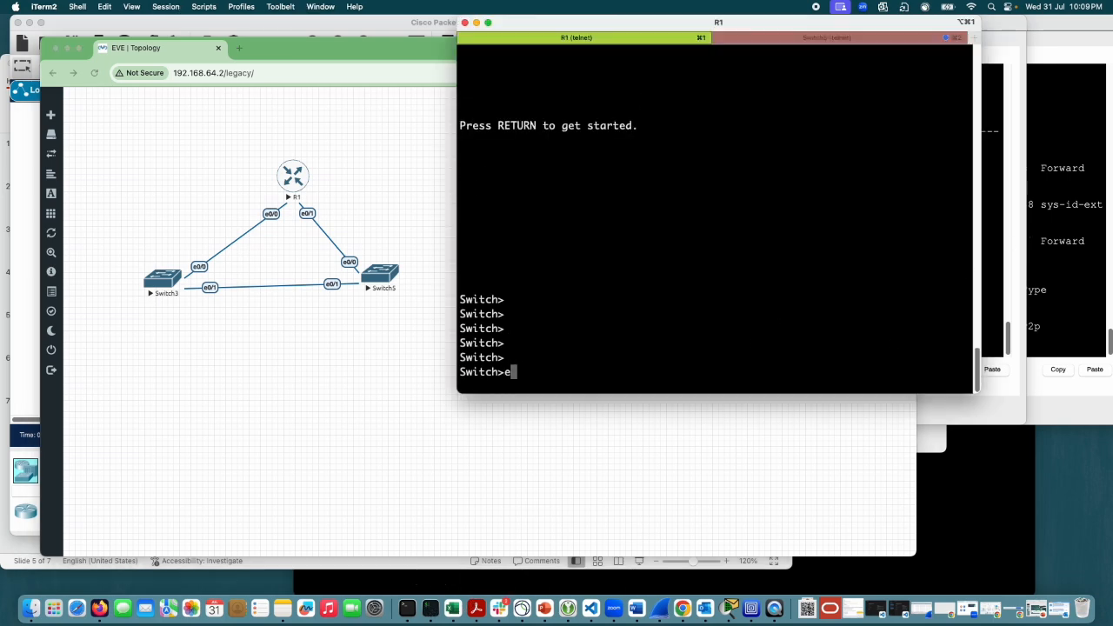
pyautogui.press('Return')
# Step: Run show spanning-tree active on R1
pyautogui.write('h#sh')
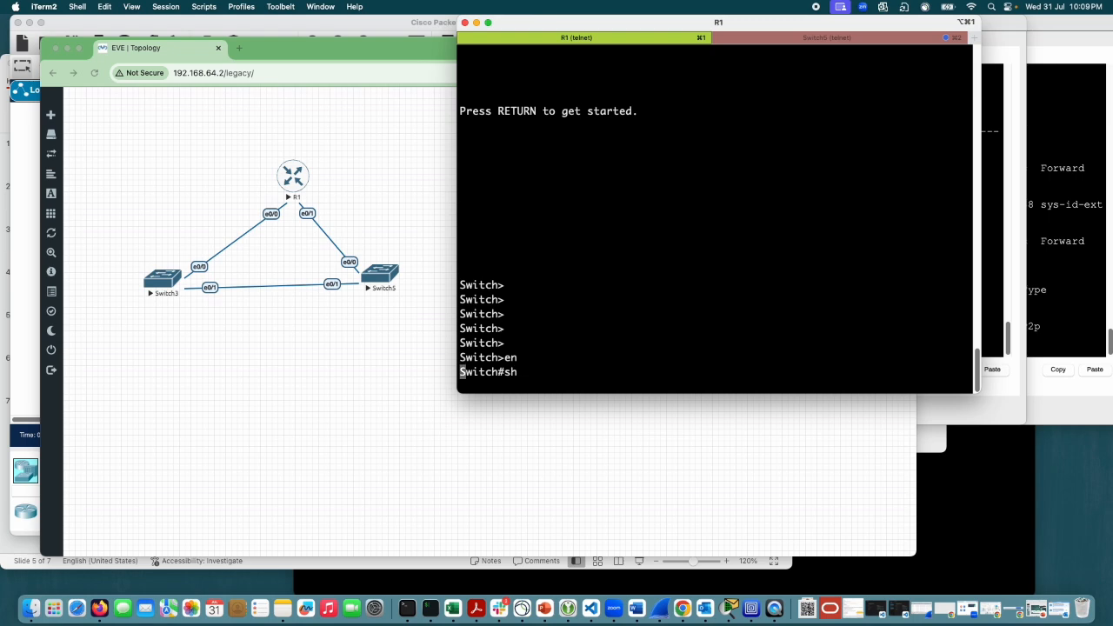
pyautogui.press('Tab')
pyautogui.write('sp')
pyautogui.press('Tab')
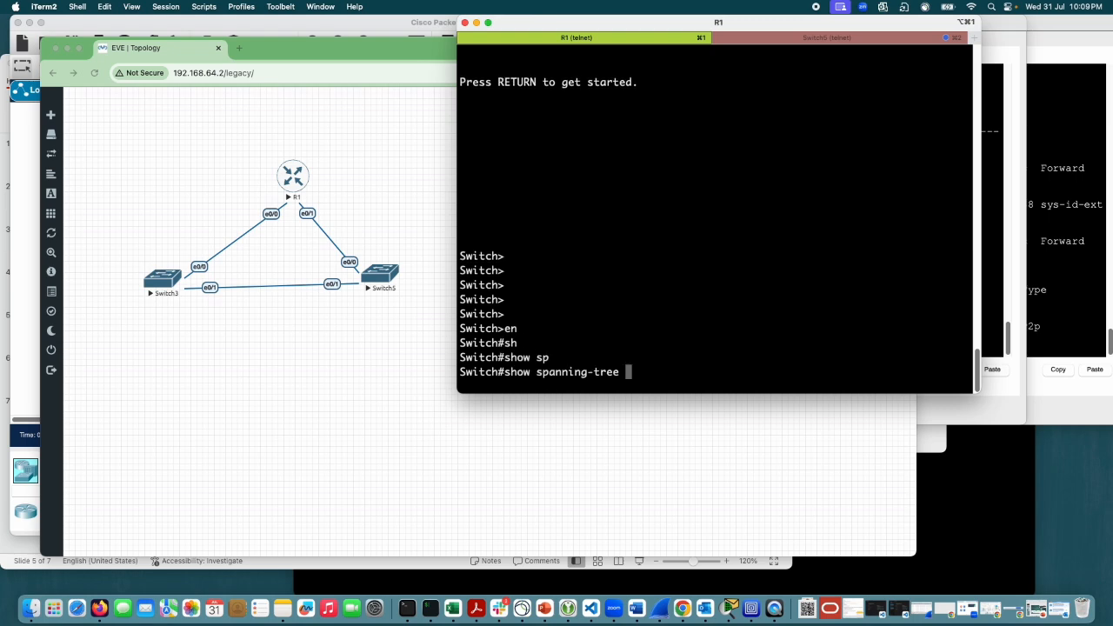
pyautogui.write('ac')
pyautogui.press('Tab')
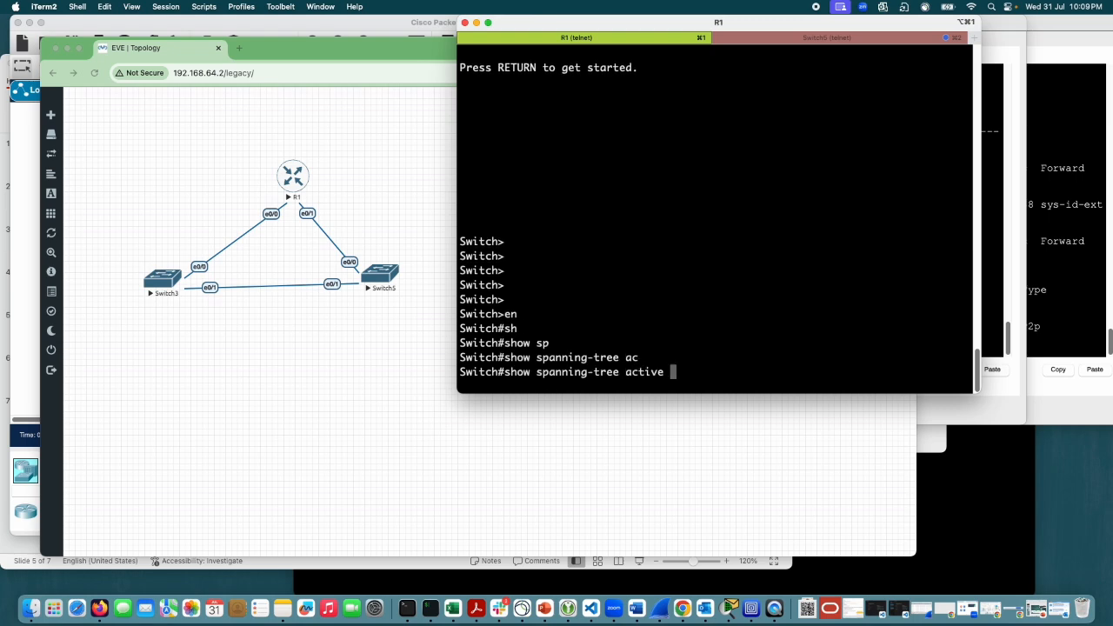
pyautogui.write('| i')
pyautogui.press('BackSpace')
pyautogui.press('BackSpace')
pyautogui.press('BackSpace')
pyautogui.press('BackSpace')
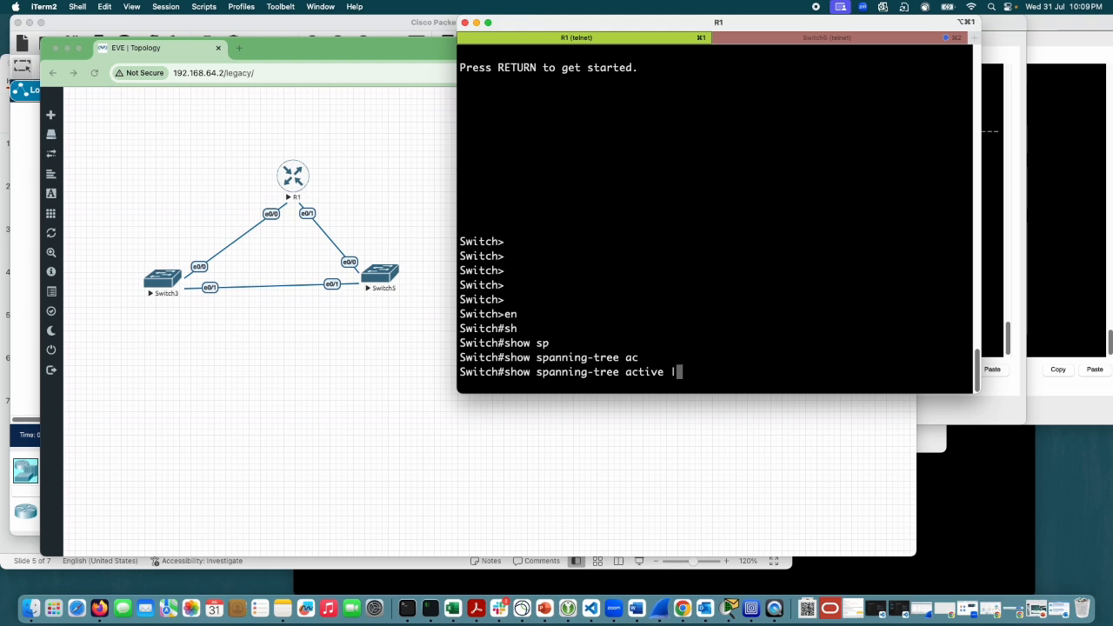
pyautogui.press('Return')
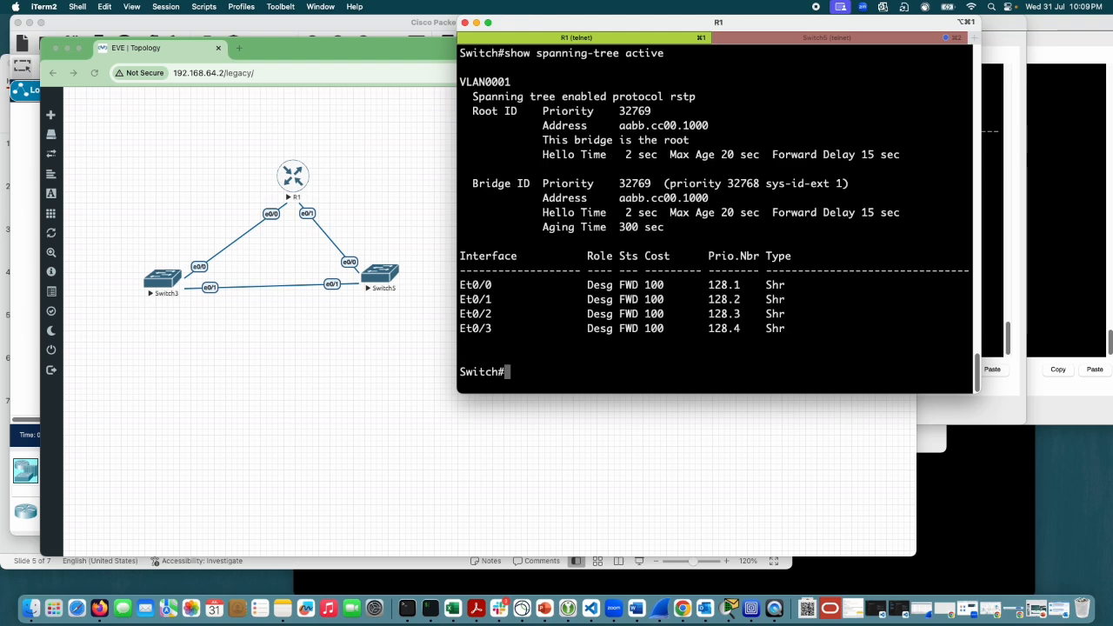
# Step: Rerun show spanning-tree active on R1, filtering its output with "| i Sts"
pyautogui.press('Up')
pyautogui.write('| i ')
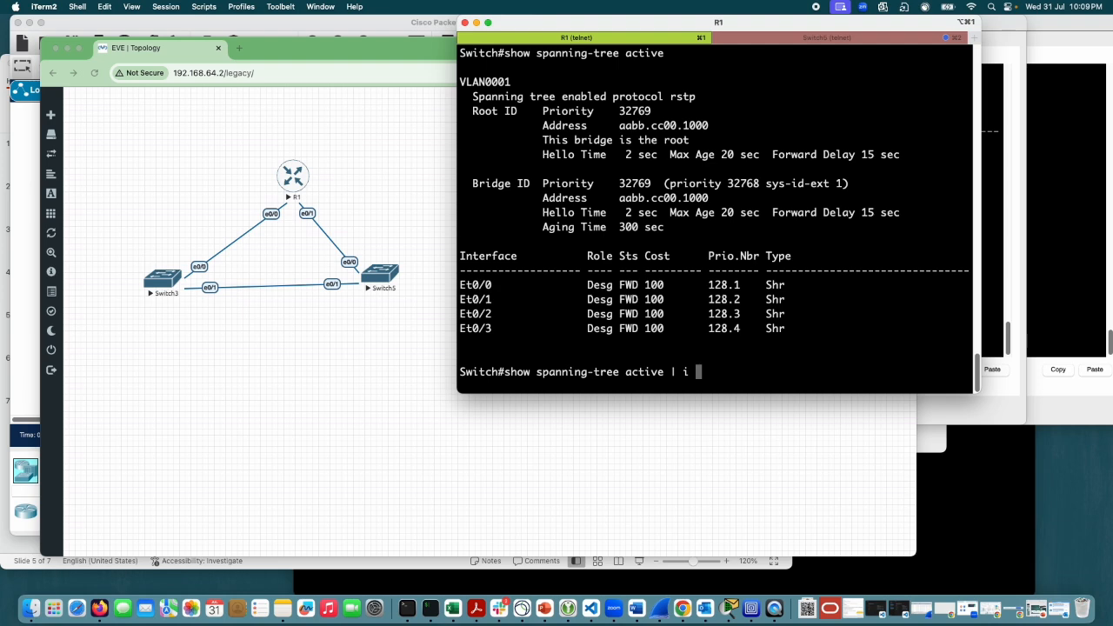
pyautogui.write('Sts')
pyautogui.press('Return')
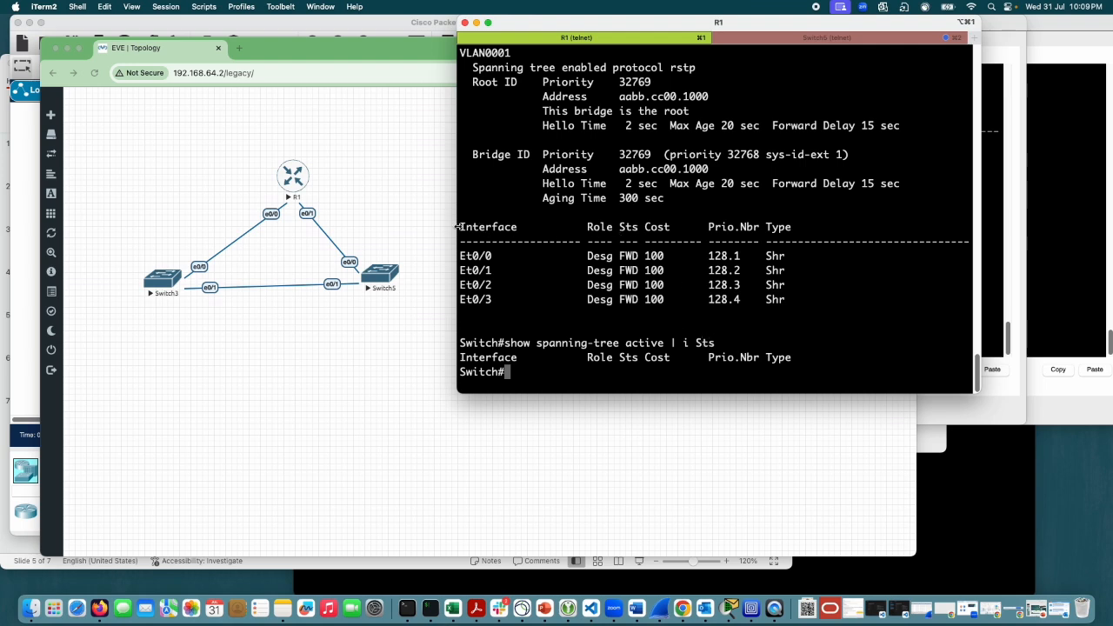
# Step: Highlight the interface table's header row in R1's spanning-tree output and review that output alongside the EVE topology
pyautogui.moveTo(459, 227); pyautogui.dragTo(787, 230)
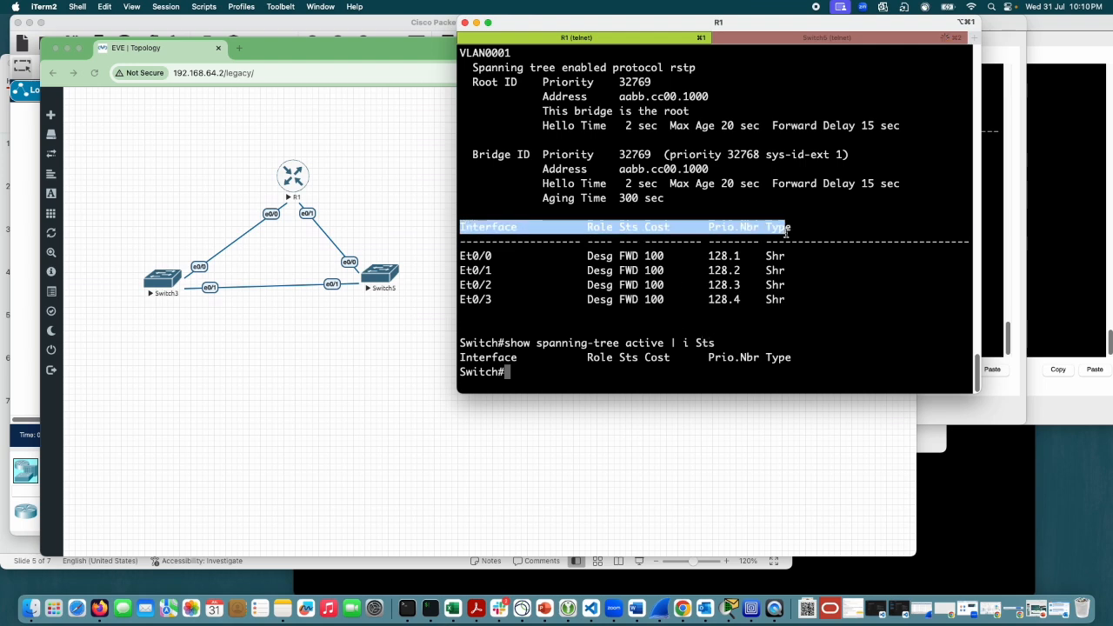
pyautogui.click(819, 354)
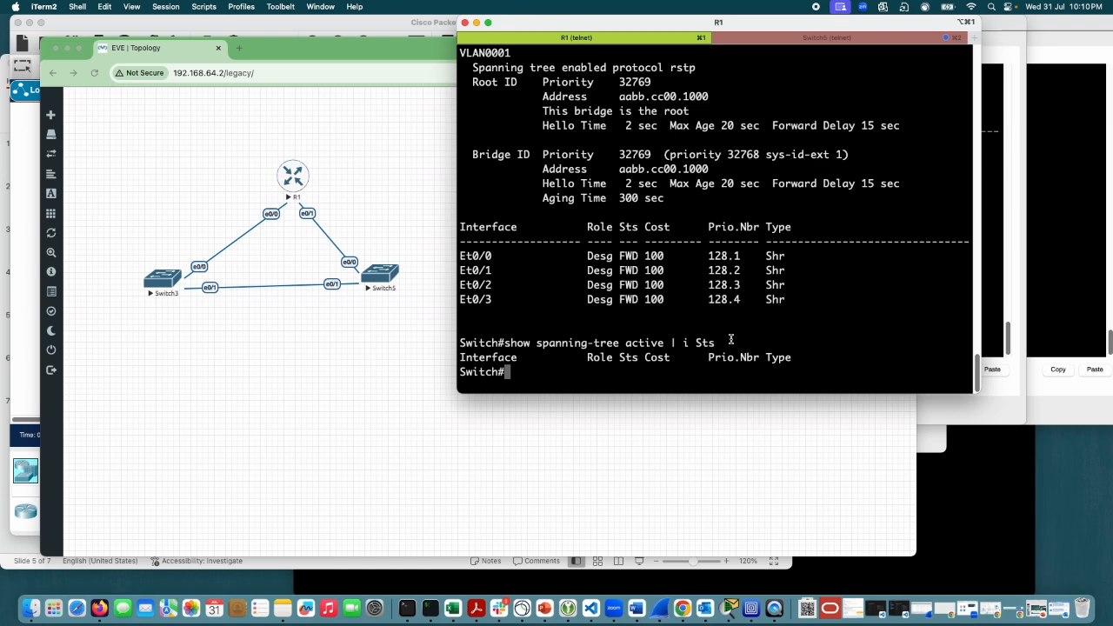
pyautogui.scroll(10, 730, 339)
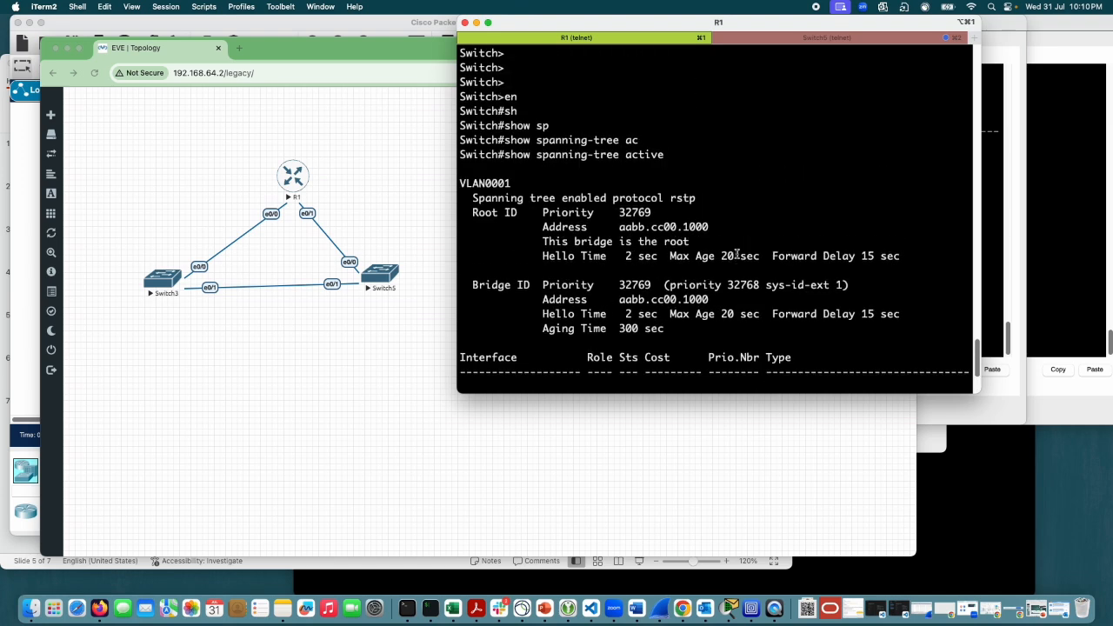
pyautogui.scroll(-5, 735, 261)
pyautogui.scroll(-3, 743, 268)
pyautogui.click(374, 336)
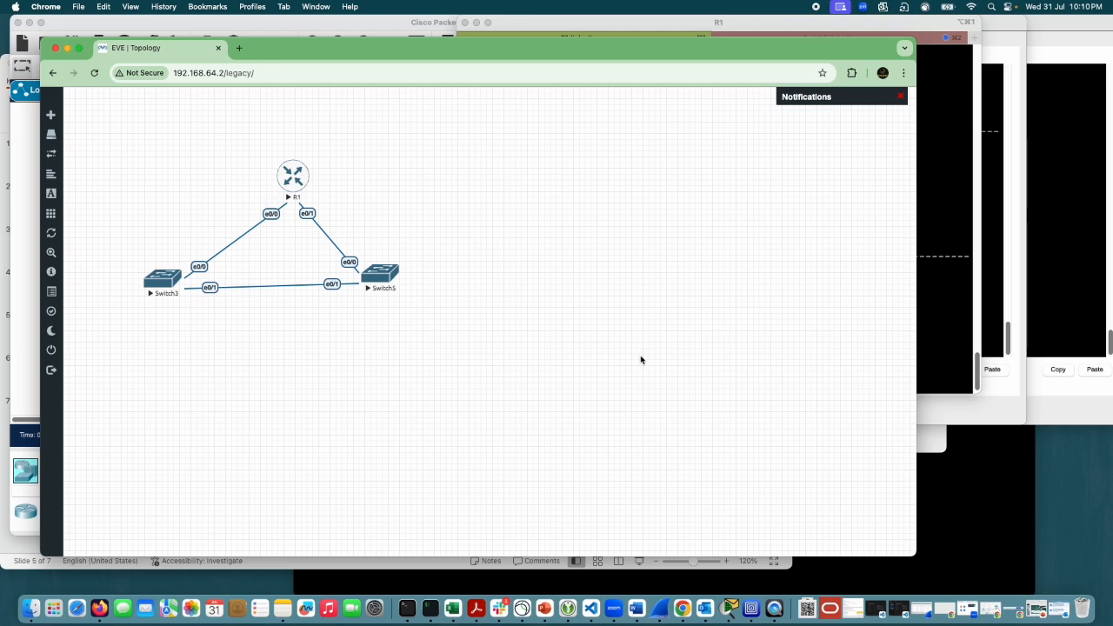
pyautogui.click(957, 295)
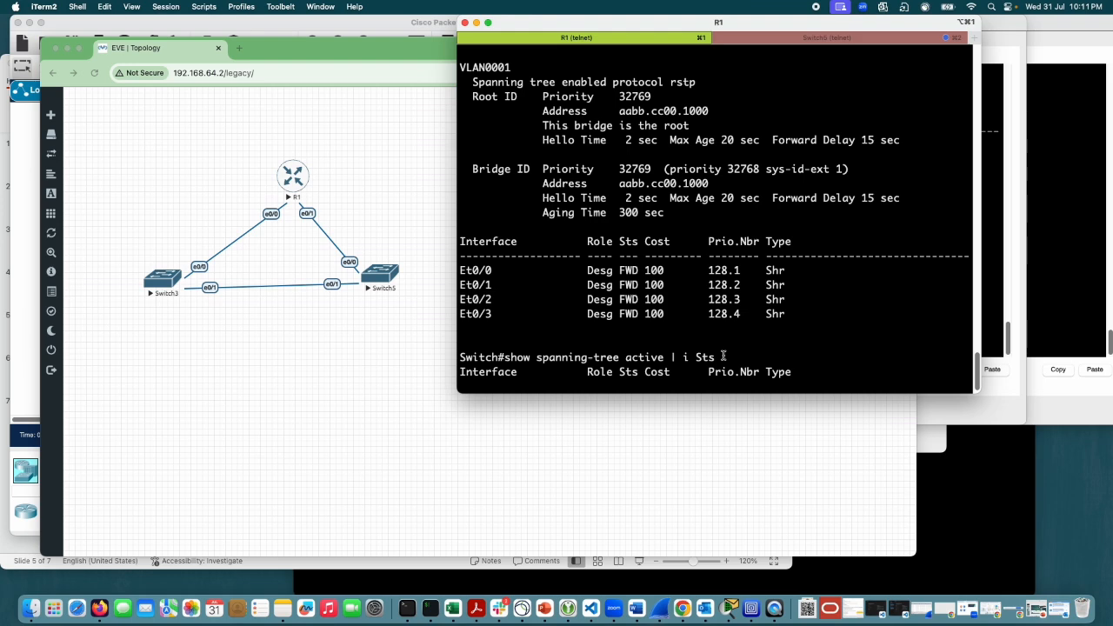
# Step: Switch to the STP_features presentation in PowerPoint, show slide 7, and highlight the CASE1 and CASE 2 practice instructions
pyautogui.click(544, 608)
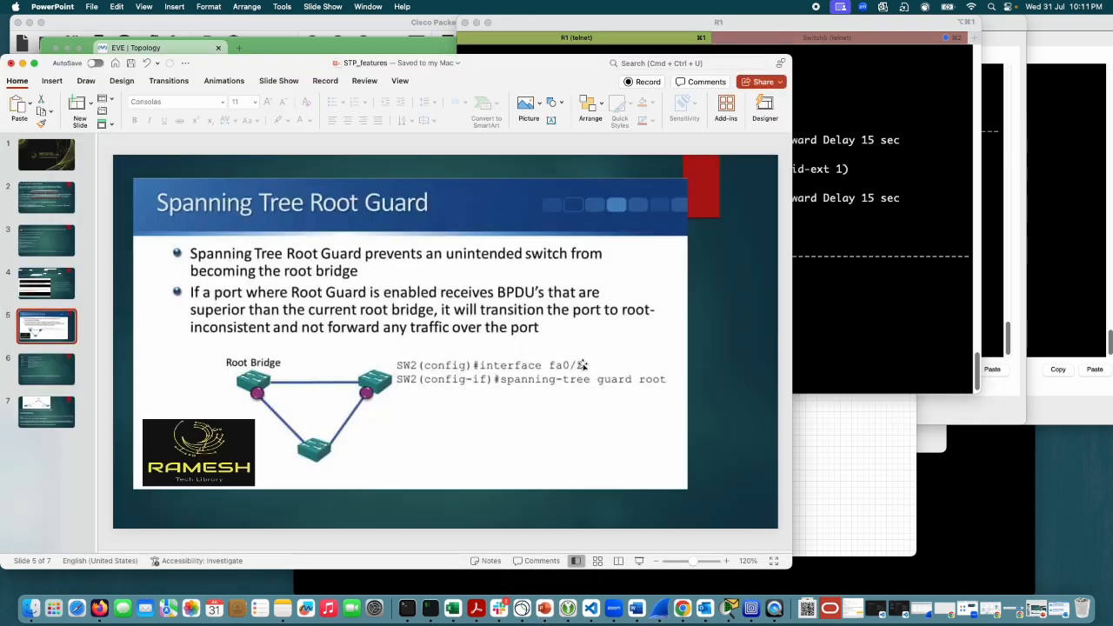
pyautogui.click(38, 403)
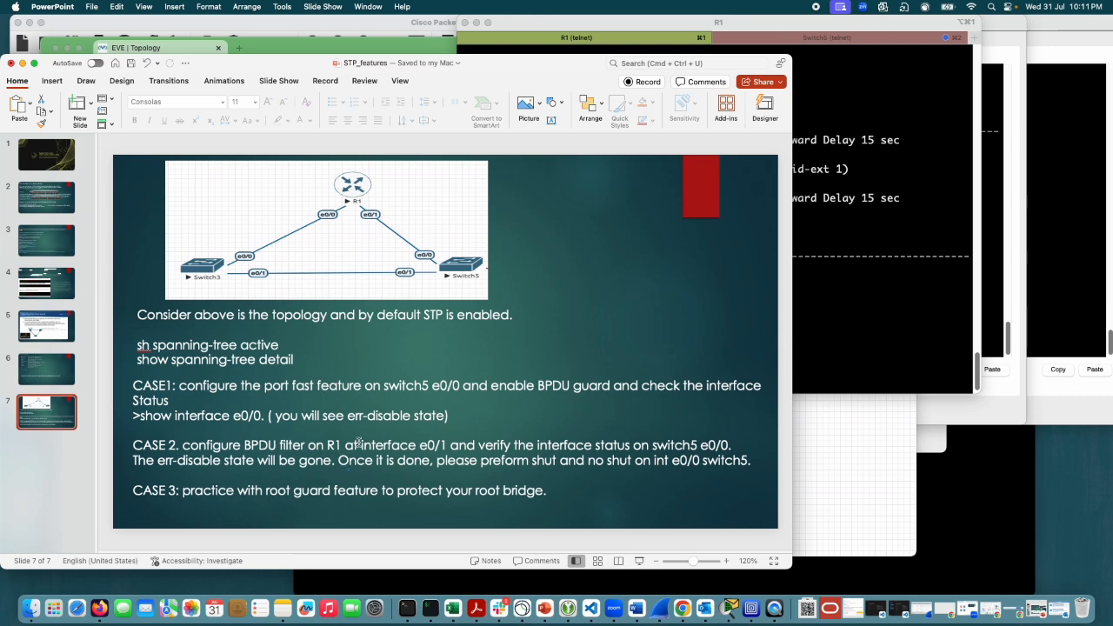
pyautogui.moveTo(450, 417); pyautogui.dragTo(157, 385)
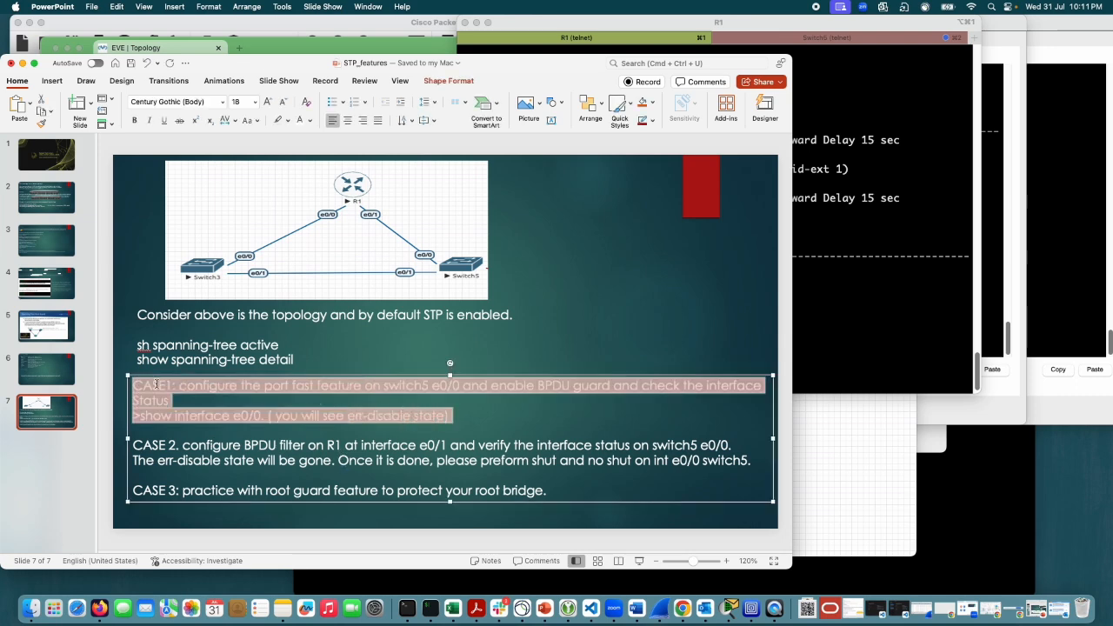
pyautogui.click(518, 421)
pyautogui.moveTo(454, 416); pyautogui.dragTo(303, 392)
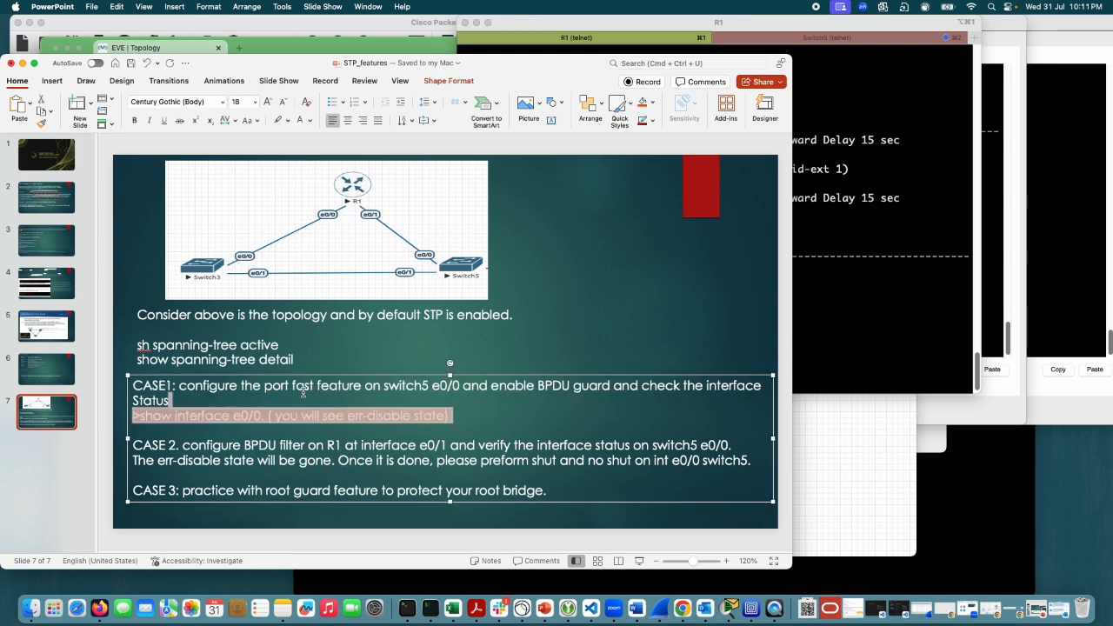
pyautogui.moveTo(752, 461); pyautogui.dragTo(515, 447)
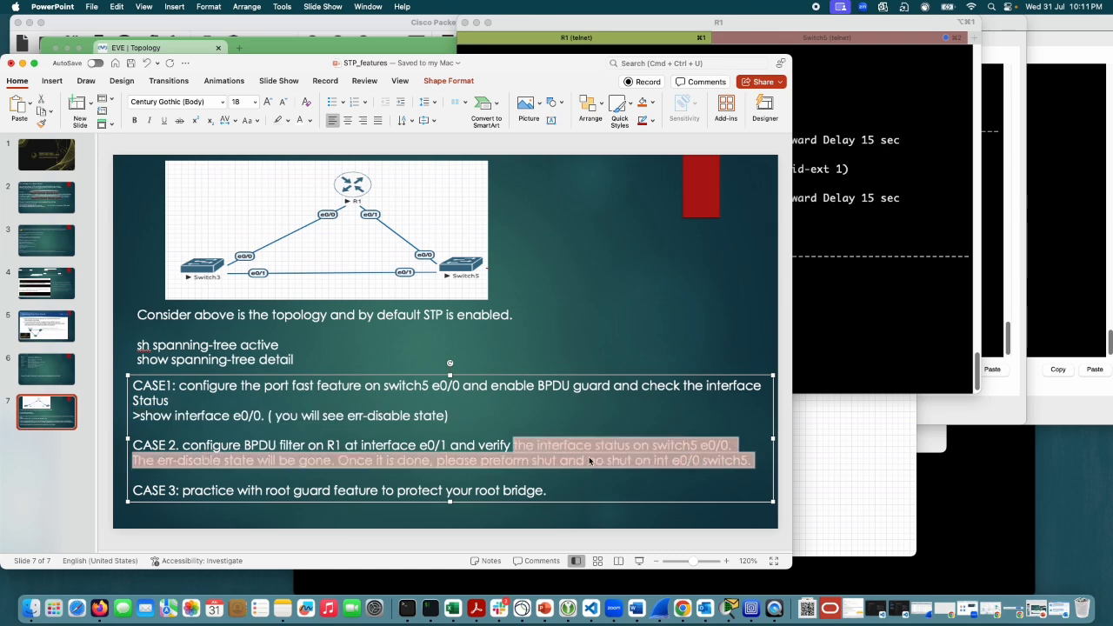
pyautogui.click(589, 461)
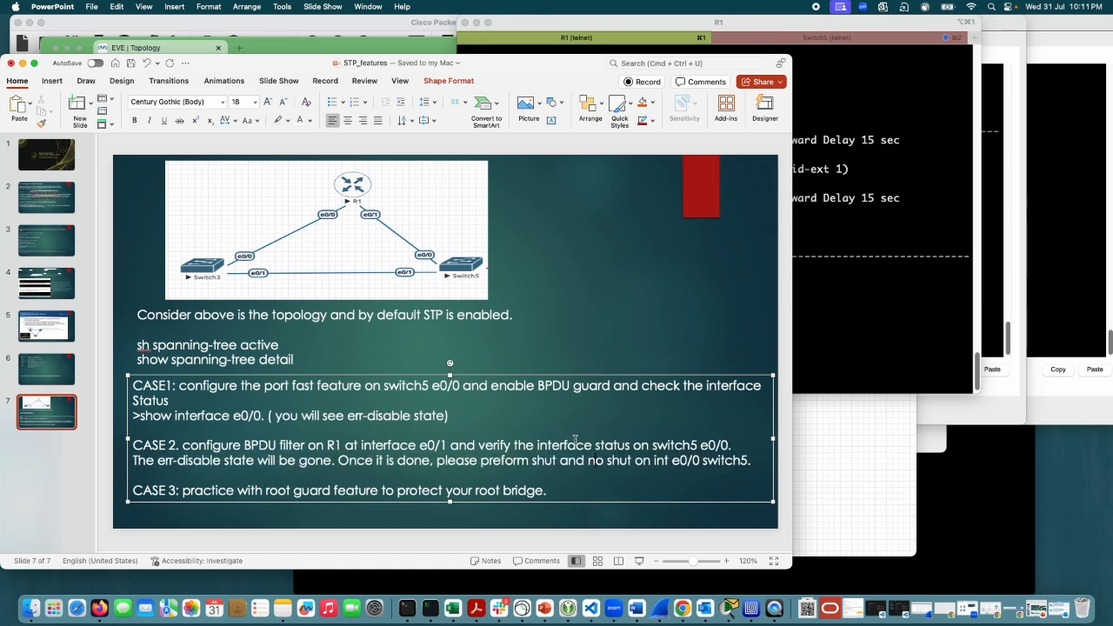
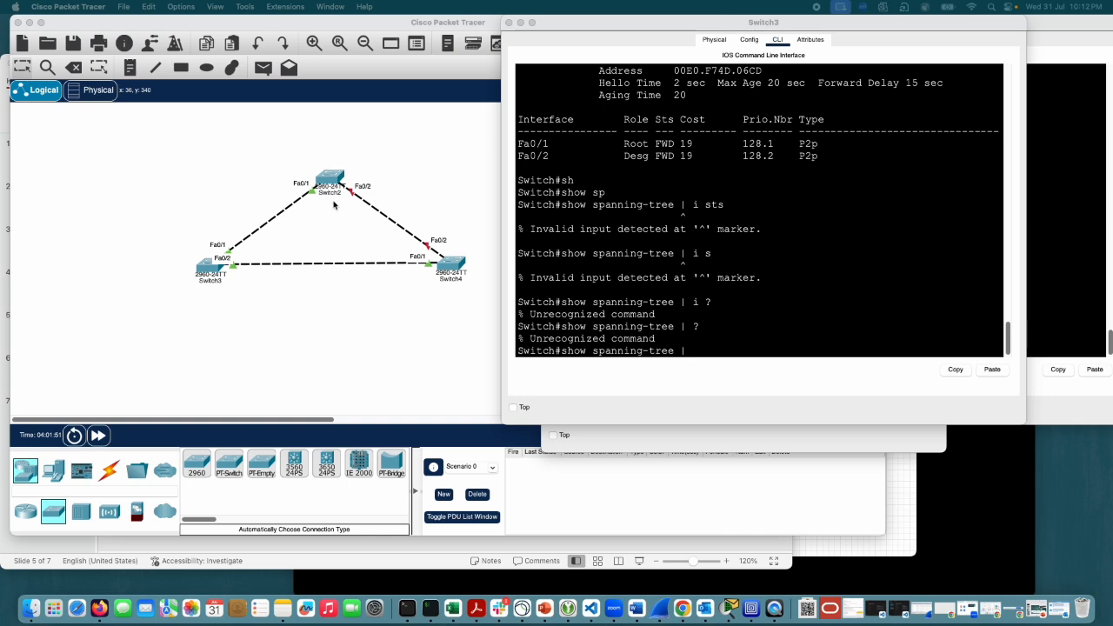
# Step: Switch to PowerPoint to view the Spanning Tree Root Guard slide, and minimize the presentation to return to Packet Tracer
pyautogui.click(704, 317)
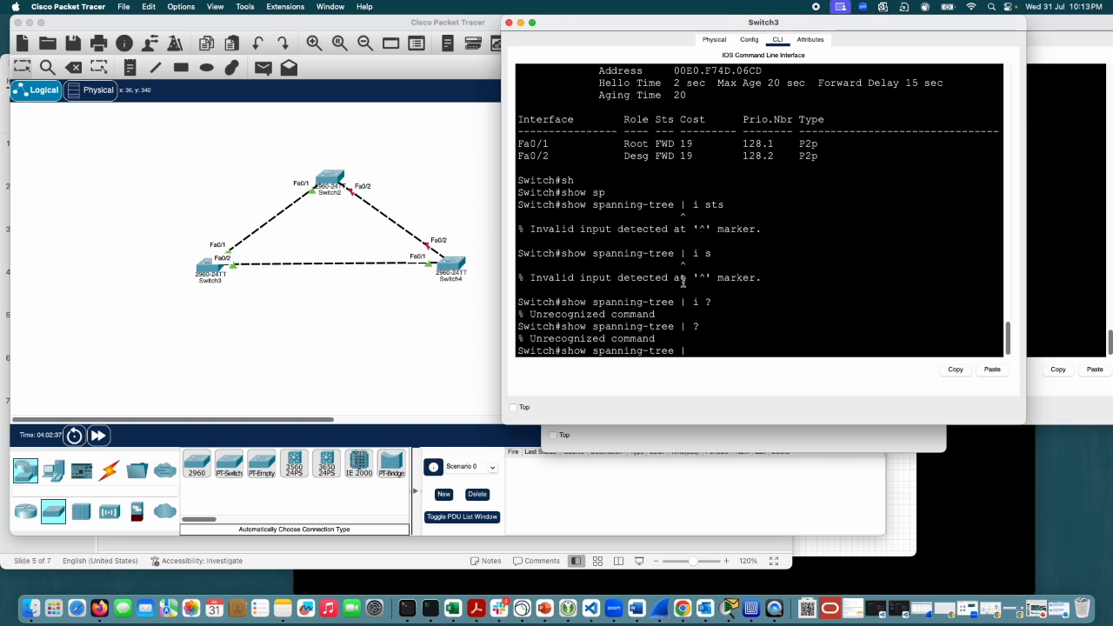
pyautogui.click(544, 607)
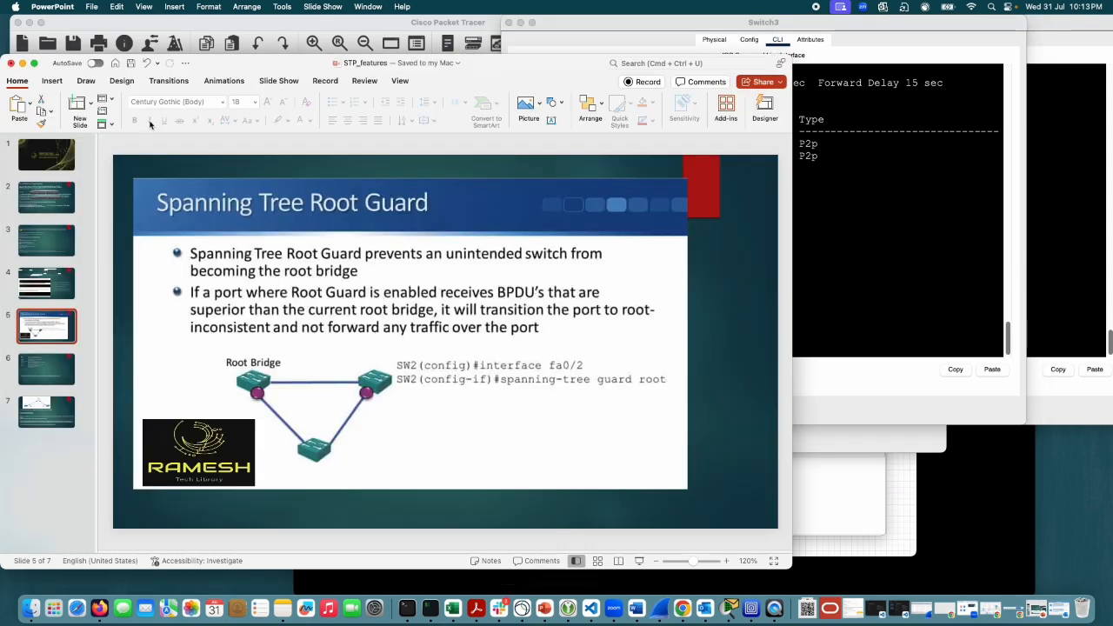
pyautogui.click(22, 63)
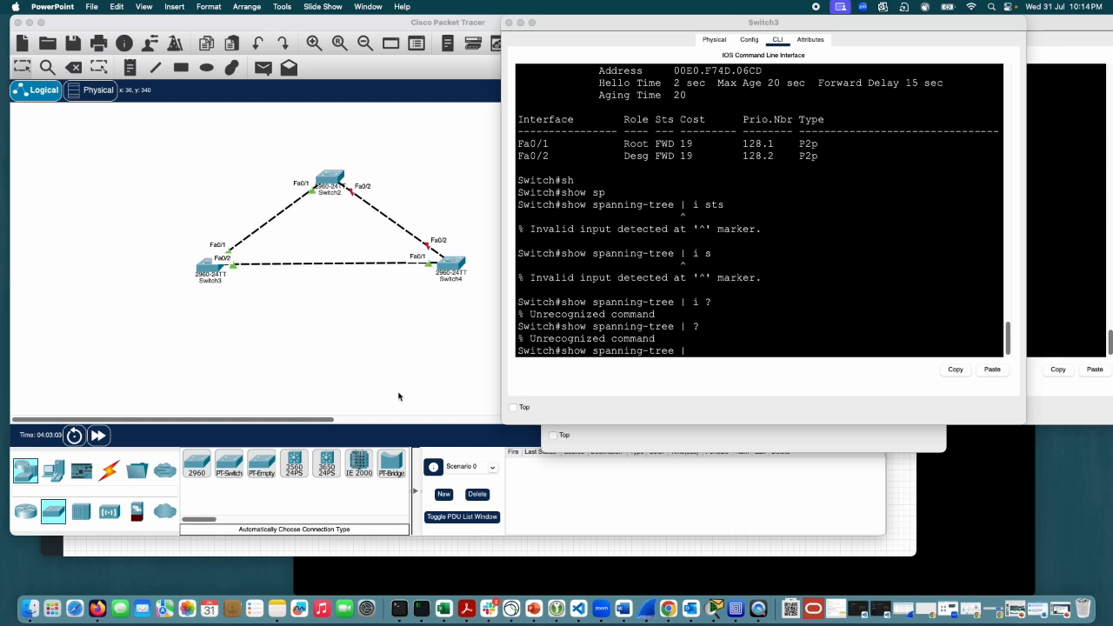
# Step: Clear the pending show spanning-tree command on Switch3 and enter global configuration mode
pyautogui.click(834, 313)
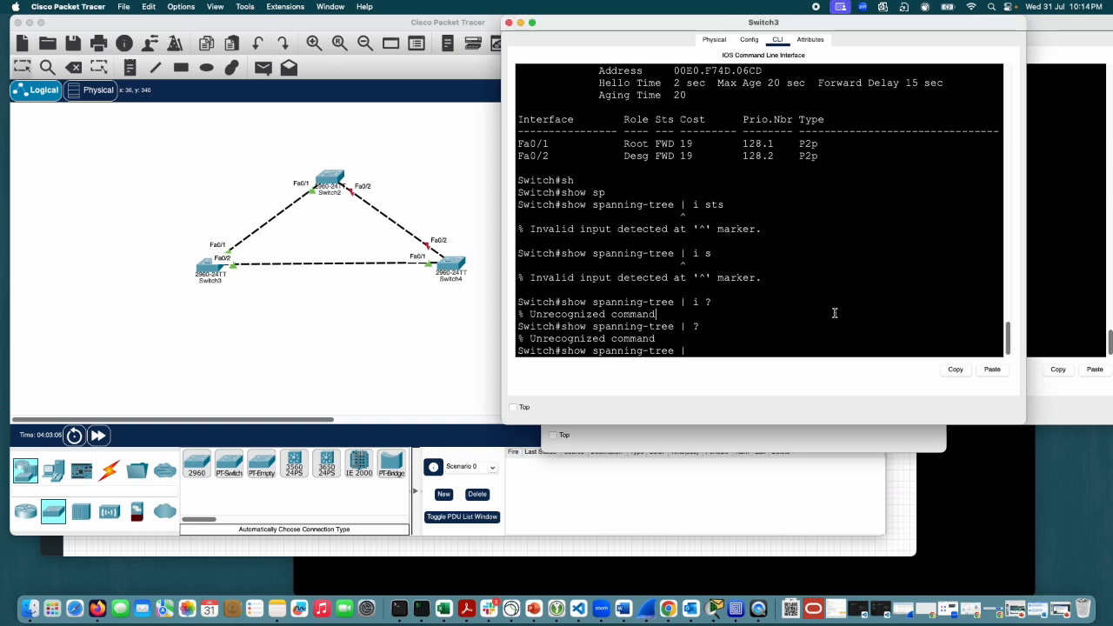
pyautogui.press('Return')
pyautogui.press('Return')
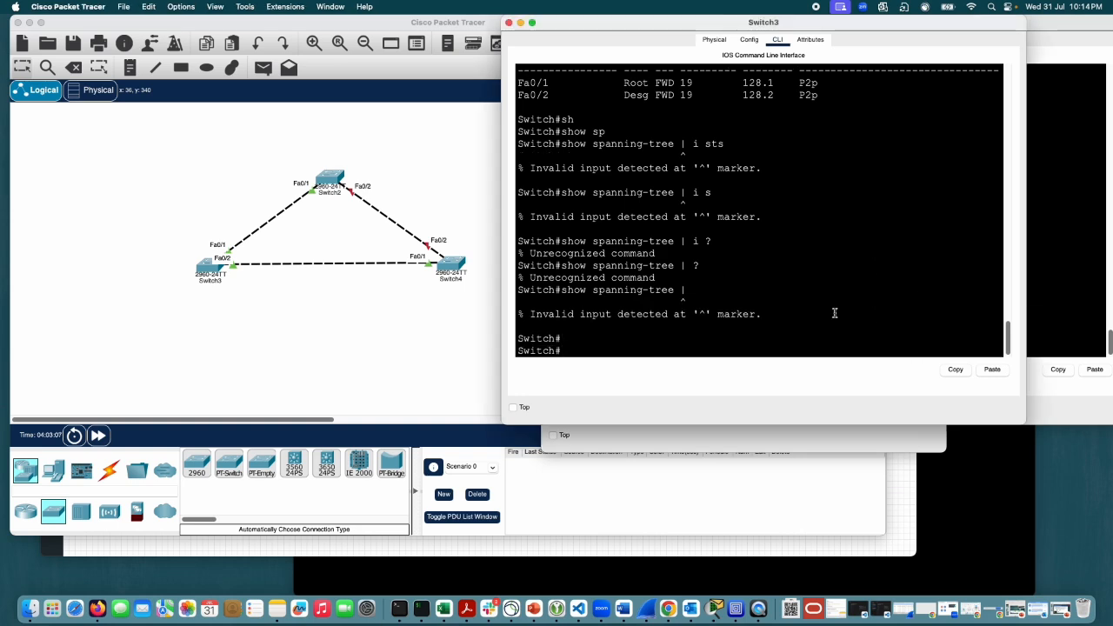
pyautogui.write('conf t')
pyautogui.press('Return')
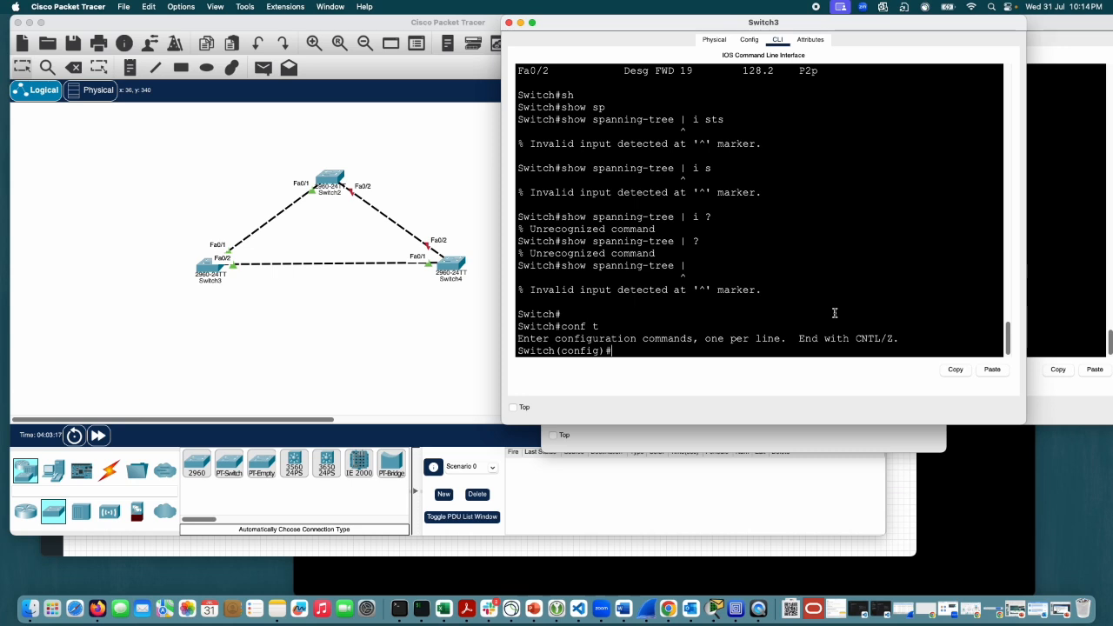
# Step: Bring Switch4's console fully into view and enter privileged and global configuration mode
pyautogui.click(1032, 199)
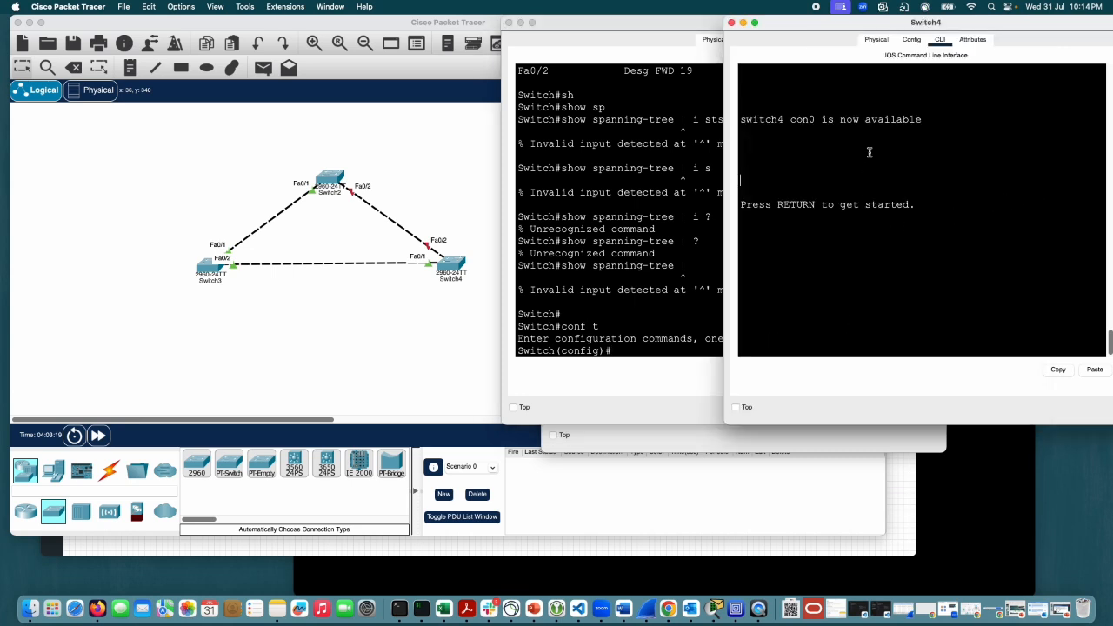
pyautogui.moveTo(857, 25); pyautogui.dragTo(754, 25)
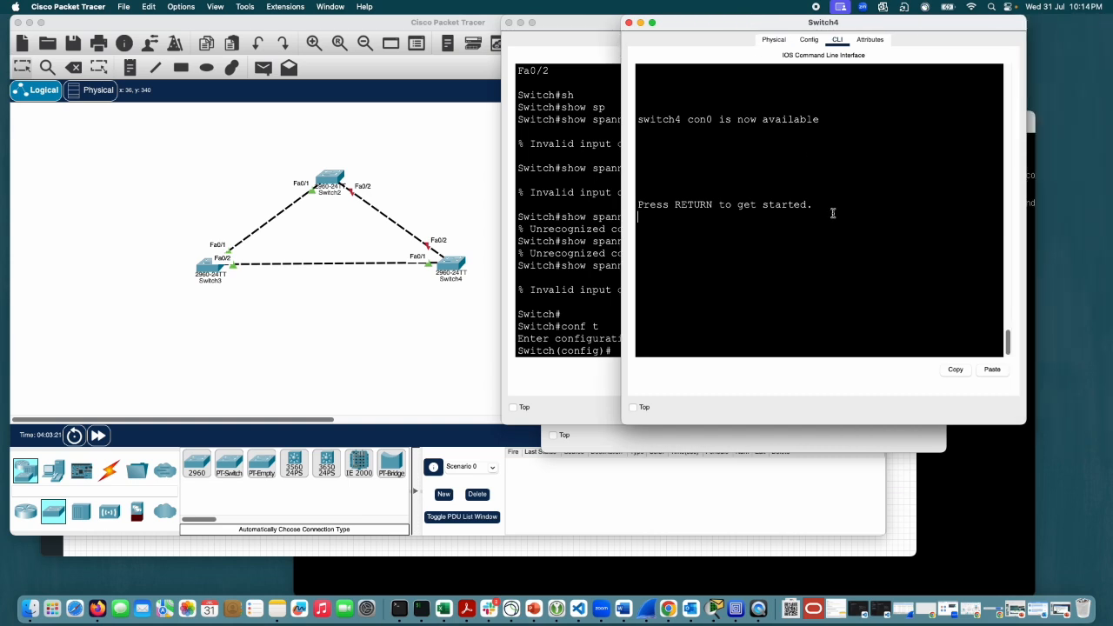
pyautogui.press('Return')
pyautogui.press('Return')
pyautogui.press('Return')
pyautogui.write('en')
pyautogui.press('Return')
pyautogui.write('conf t')
pyautogui.press('Return')
# Step: Enable interface fa0/2 on Switch4 with no shut
pyautogui.write('int')
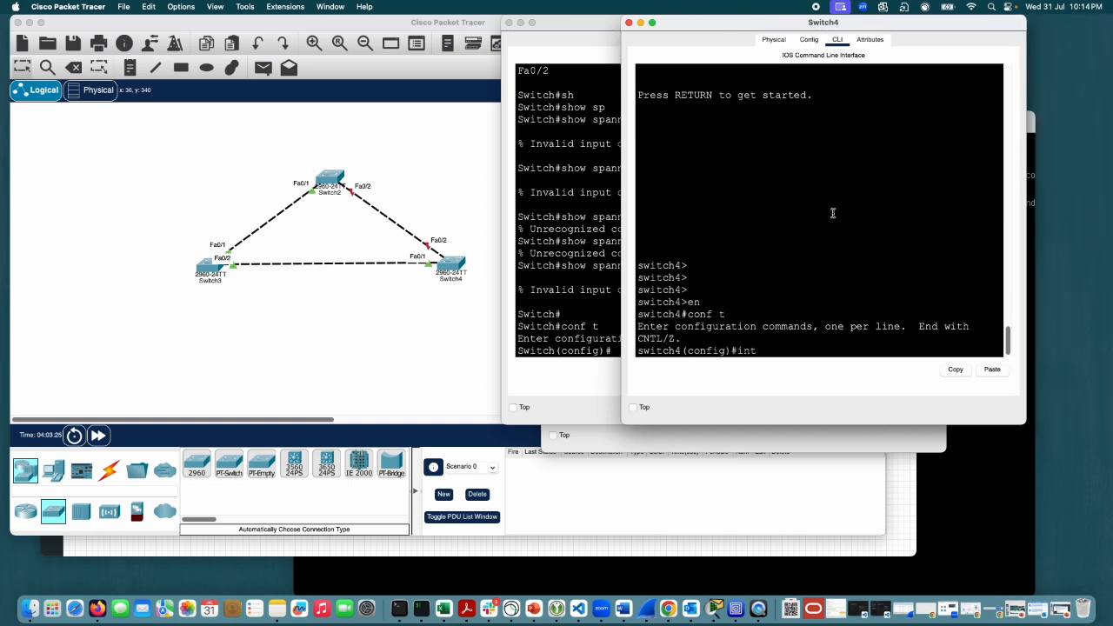
pyautogui.write(' fa0/2')
pyautogui.press('Return')
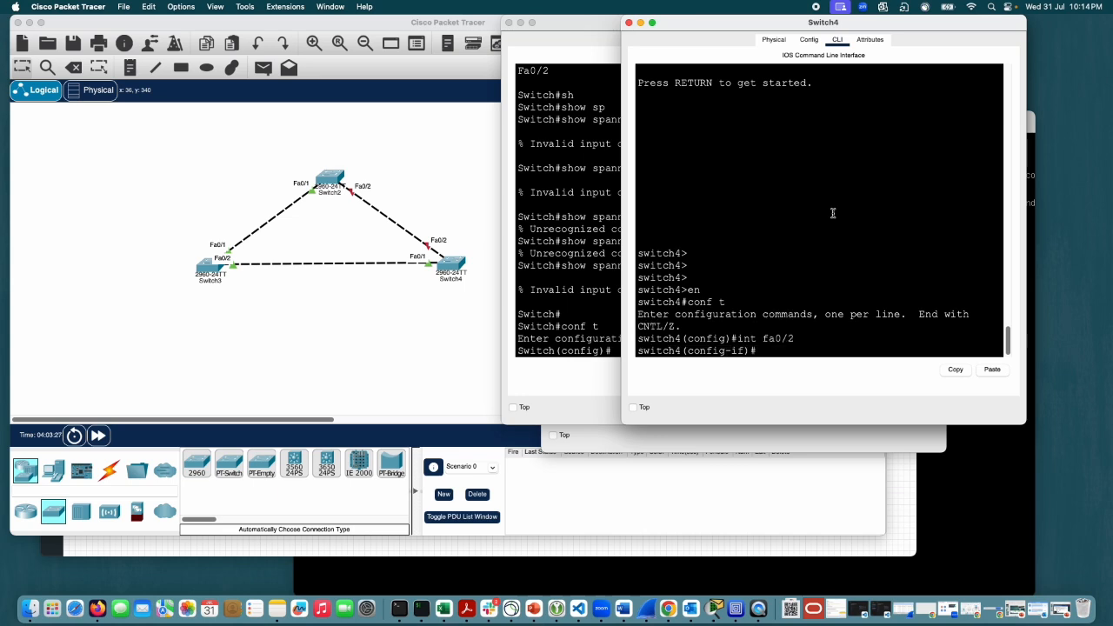
pyautogui.write('no shut')
pyautogui.press('Return')
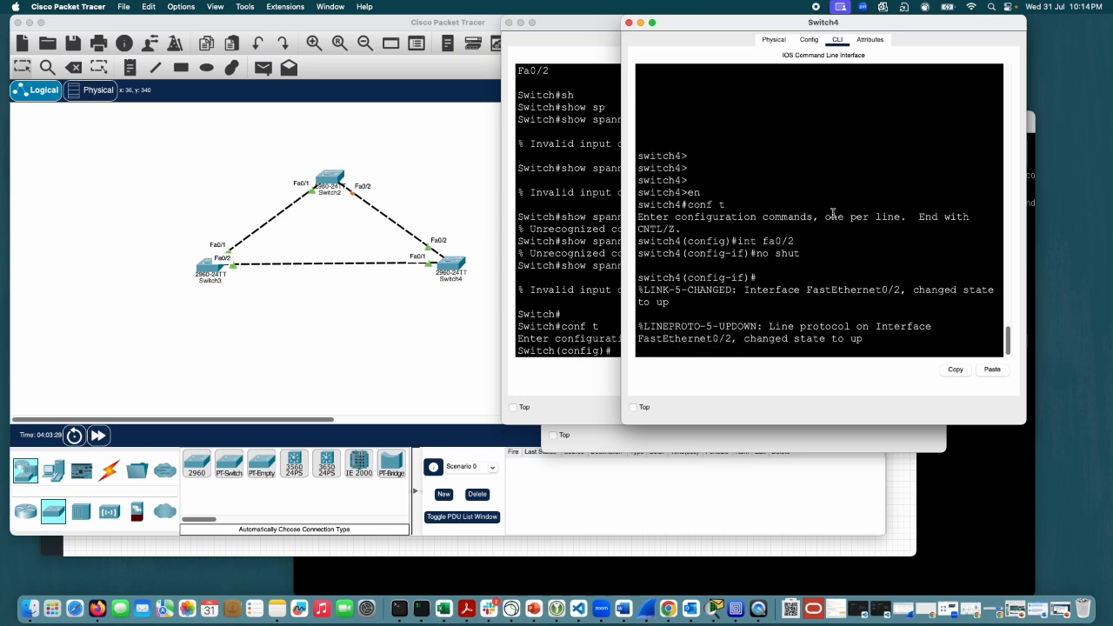
pyautogui.press('Return')
pyautogui.press('Return')
pyautogui.press('Return')
pyautogui.press('Return')
pyautogui.press('Return')
# Step: Exit configuration mode on Switch4 and run show spanning-tree active
pyautogui.write('exit')
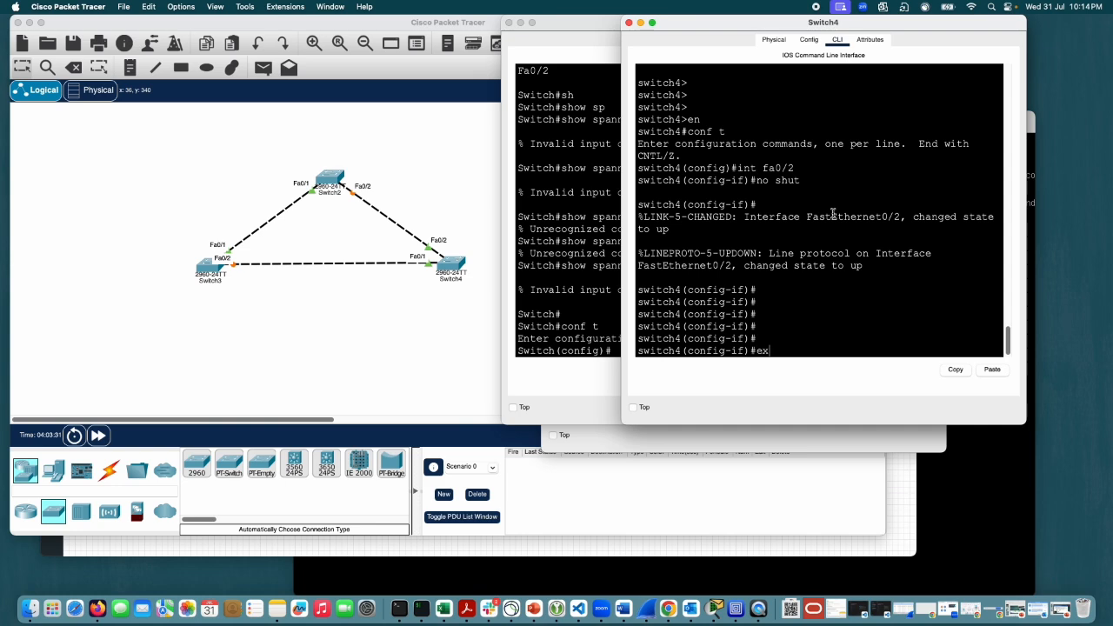
pyautogui.press('Return')
pyautogui.write('exit')
pyautogui.press('Return')
pyautogui.write('sho')
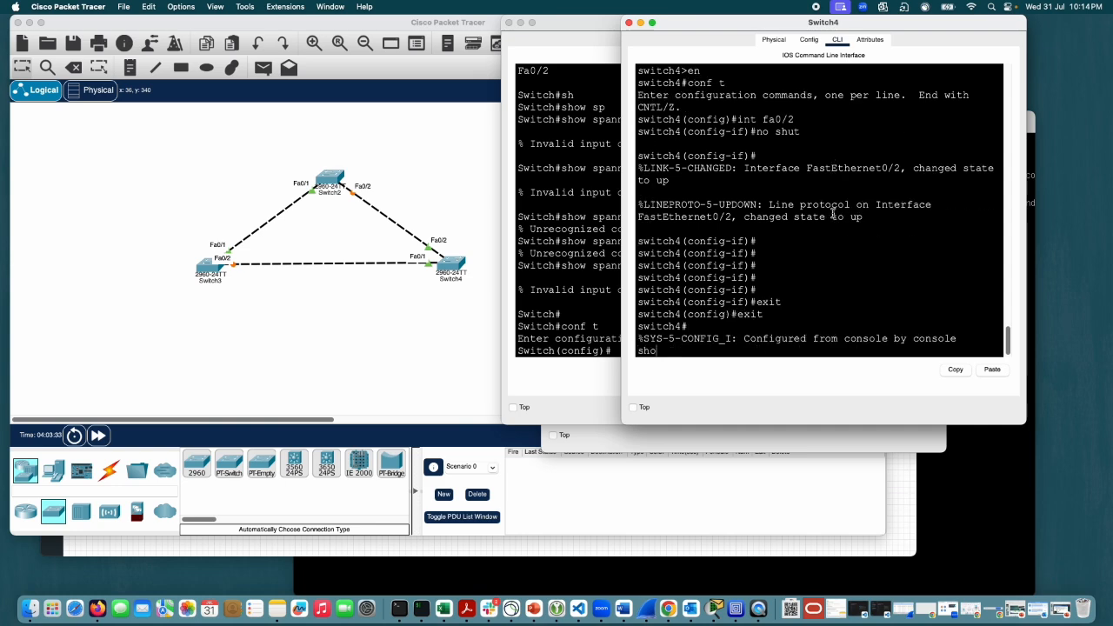
pyautogui.press('Tab')
pyautogui.write('sp')
pyautogui.press('Tab')
pyautogui.write('ac')
pyautogui.press('Tab')
pyautogui.press('Return')
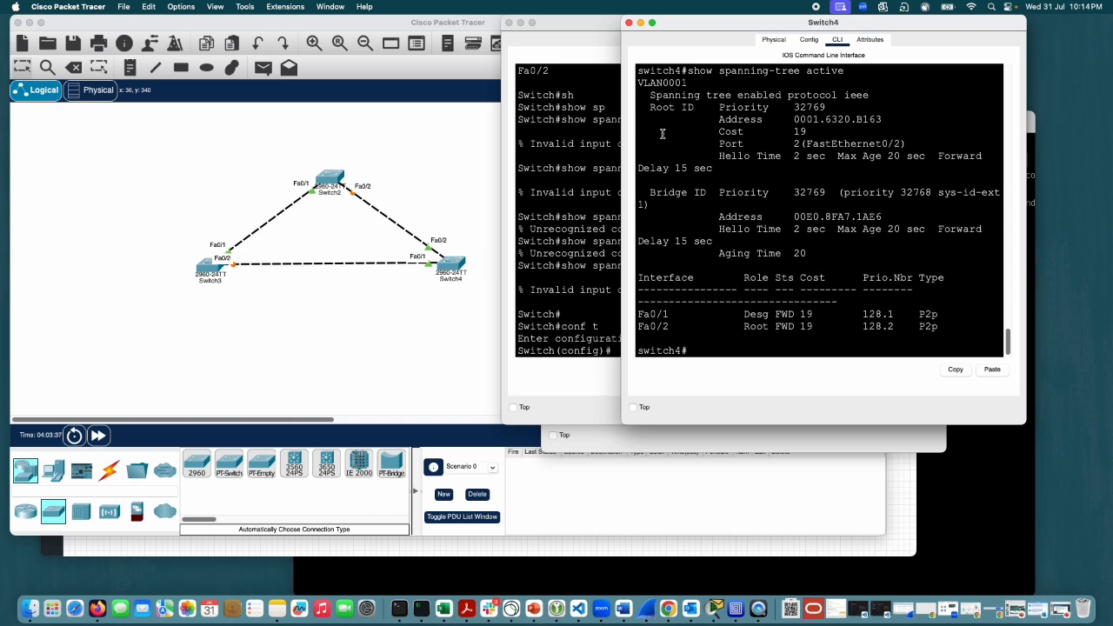
# Step: Open Switch2's console from the topology and enter privileged mode with enable
pyautogui.click(596, 135)
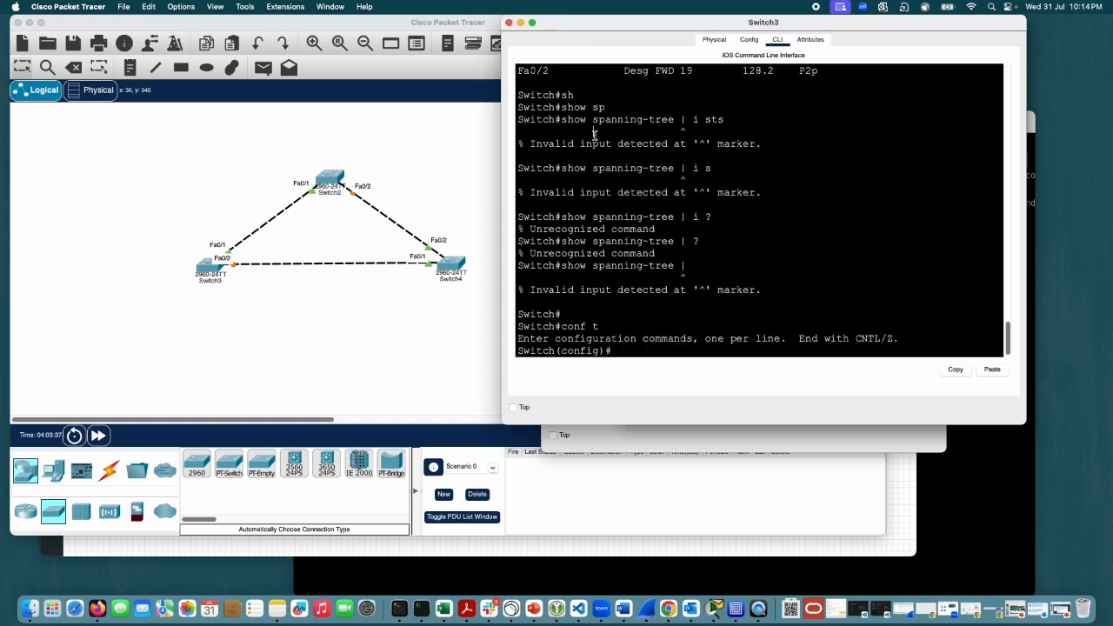
pyautogui.click(330, 178)
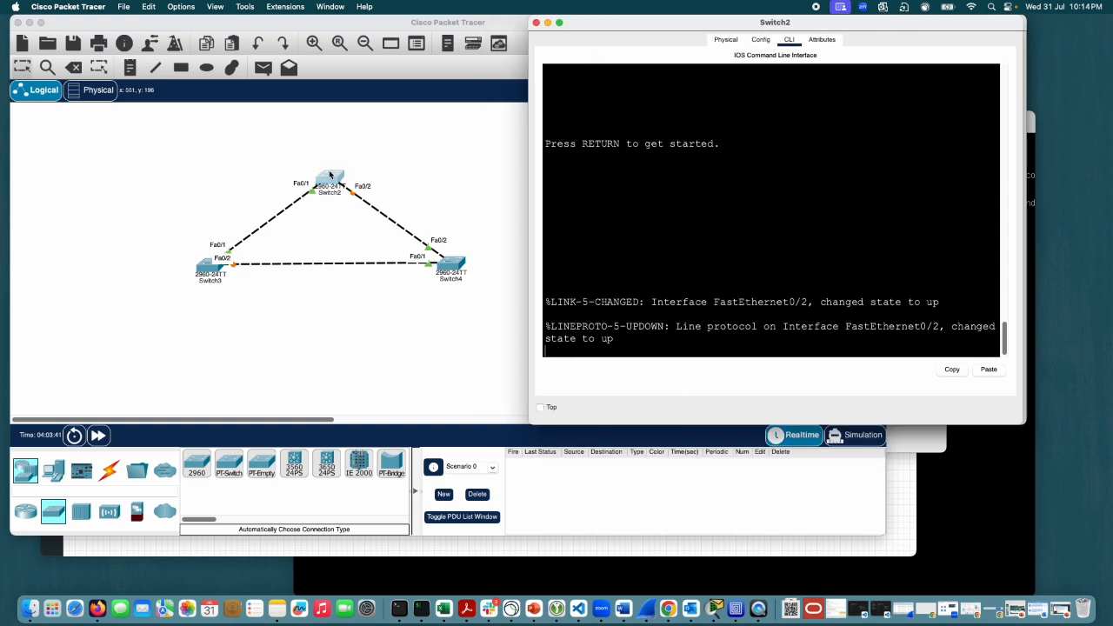
pyautogui.press('Return')
pyautogui.press('Return')
pyautogui.press('Return')
pyautogui.write('en')
pyautogui.press('Tab')
# Step: Run show spanning-tree active on Switch2
pyautogui.press('Return')
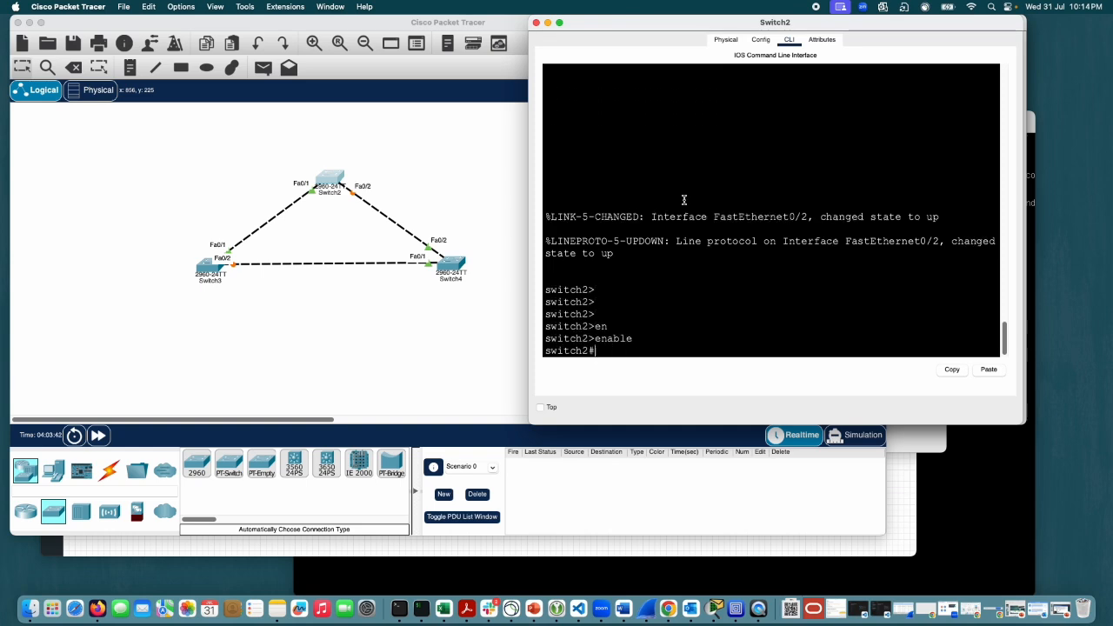
pyautogui.write('sh ap act')
pyautogui.press('Return')
pyautogui.write('sh')
pyautogui.press('Tab')
pyautogui.write('sp')
pyautogui.press('Tab')
pyautogui.write('ac')
pyautogui.press('Tab')
pyautogui.press('Return')
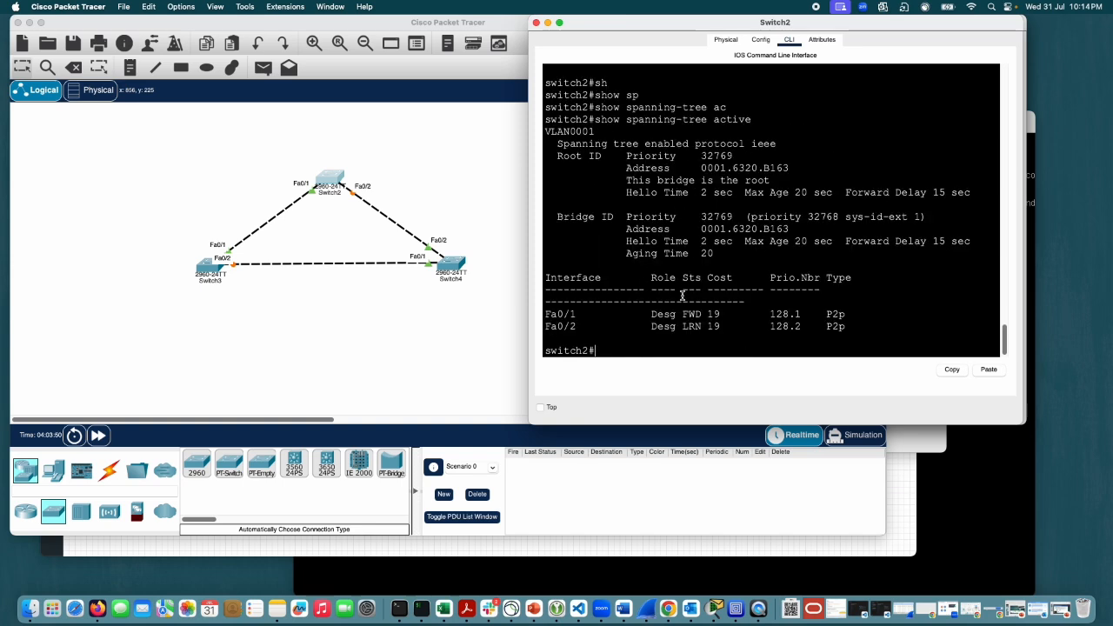
# Step: Highlight Fa0/2's state in Switch2's output and rerun show spanning-tree active several times to monitor the port
pyautogui.moveTo(703, 315); pyautogui.dragTo(676, 326)
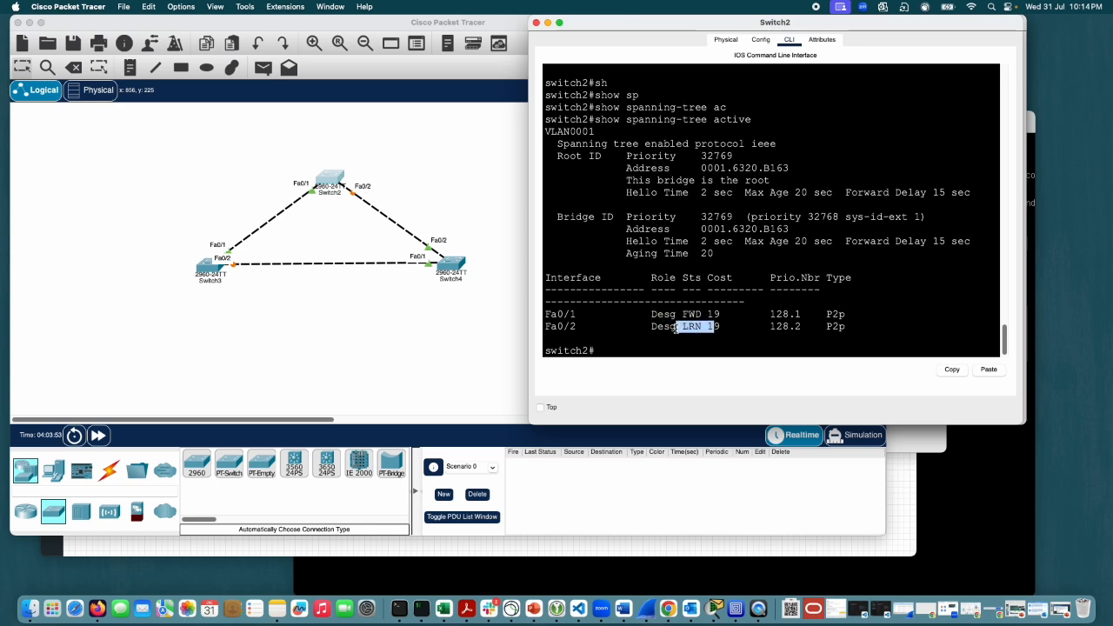
pyautogui.click(781, 298)
pyautogui.press('Up')
pyautogui.press('Return')
pyautogui.press('Up')
pyautogui.press('Return')
pyautogui.press('Up')
pyautogui.press('Return')
pyautogui.press('Up')
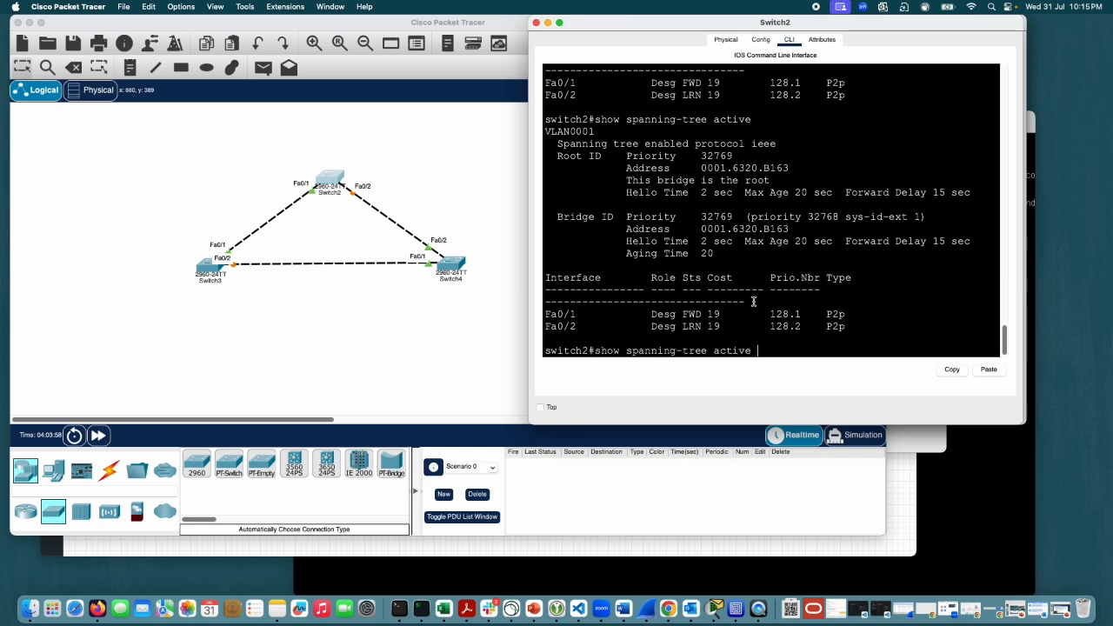
pyautogui.press('Return')
pyautogui.press('Up')
pyautogui.press('Return')
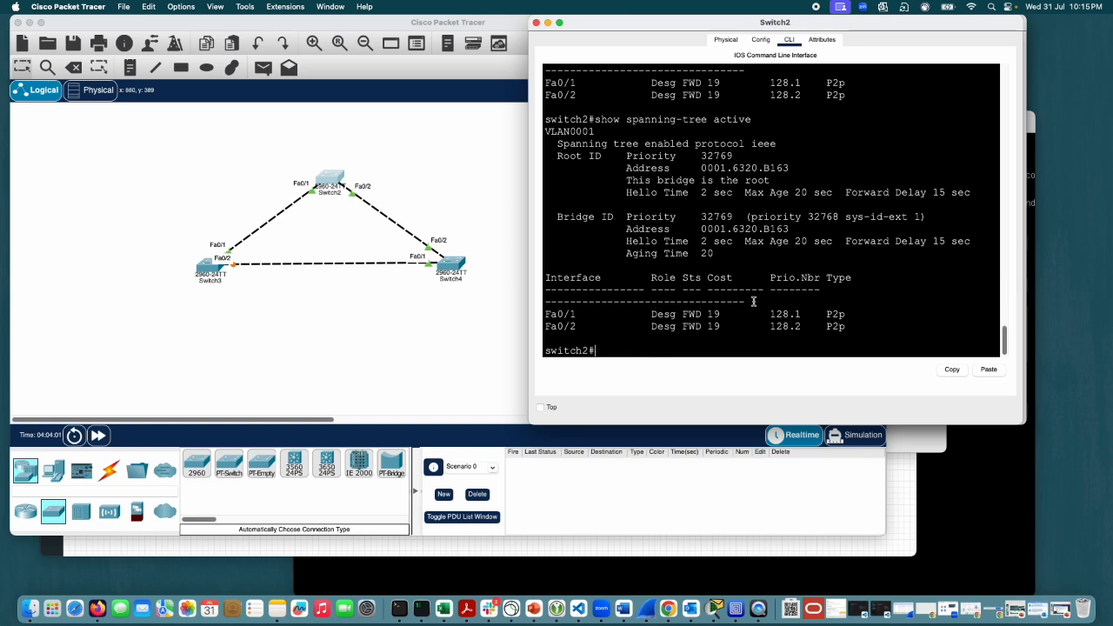
# Step: Enter interface configuration mode for fa0/2 on Switch2
pyautogui.write('conf t')
pyautogui.press('Return')
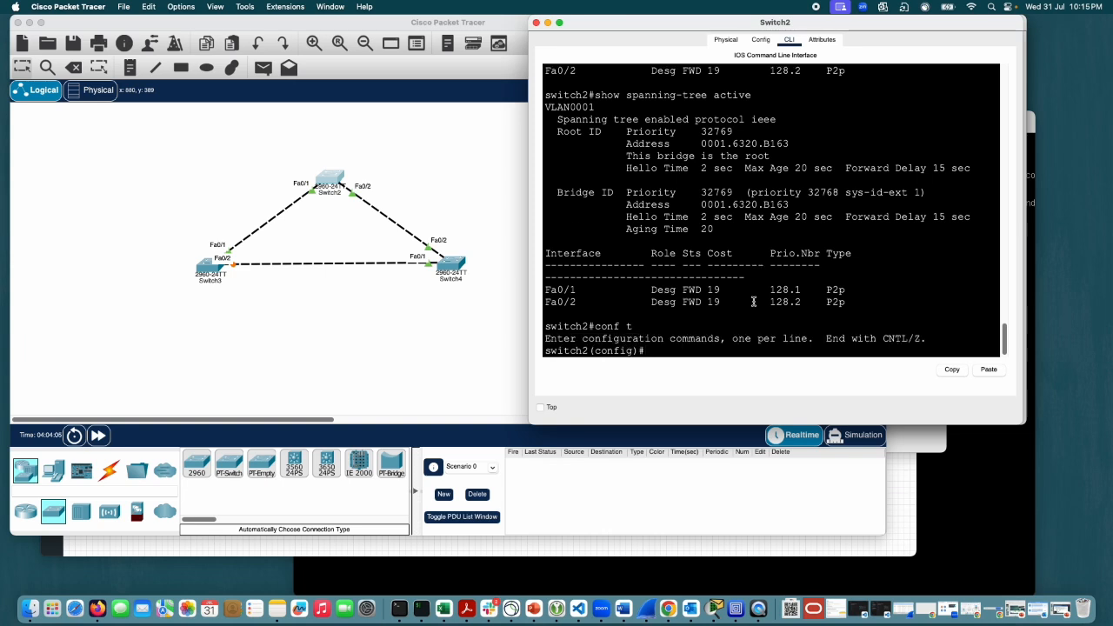
pyautogui.write('int fa0/2')
pyautogui.press('Return')
# Step: Check the CLI help for "spanning-tree gaurd" and list the interface-level spanning-tree options on Switch2's fa0/2
pyautogui.write('sp')
pyautogui.press('Tab')
pyautogui.write('a')
pyautogui.press('Tab')
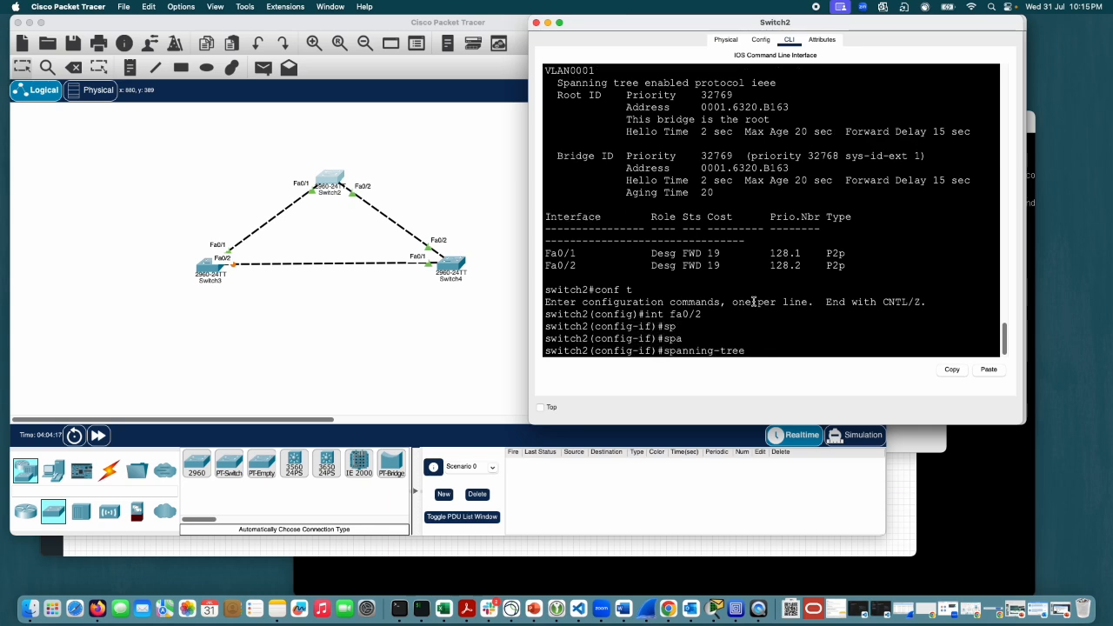
pyautogui.write('r')
pyautogui.press('BackSpace')
pyautogui.write('gaurd')
pyautogui.press('Tab')
pyautogui.press('Tab')
pyautogui.press('Tab')
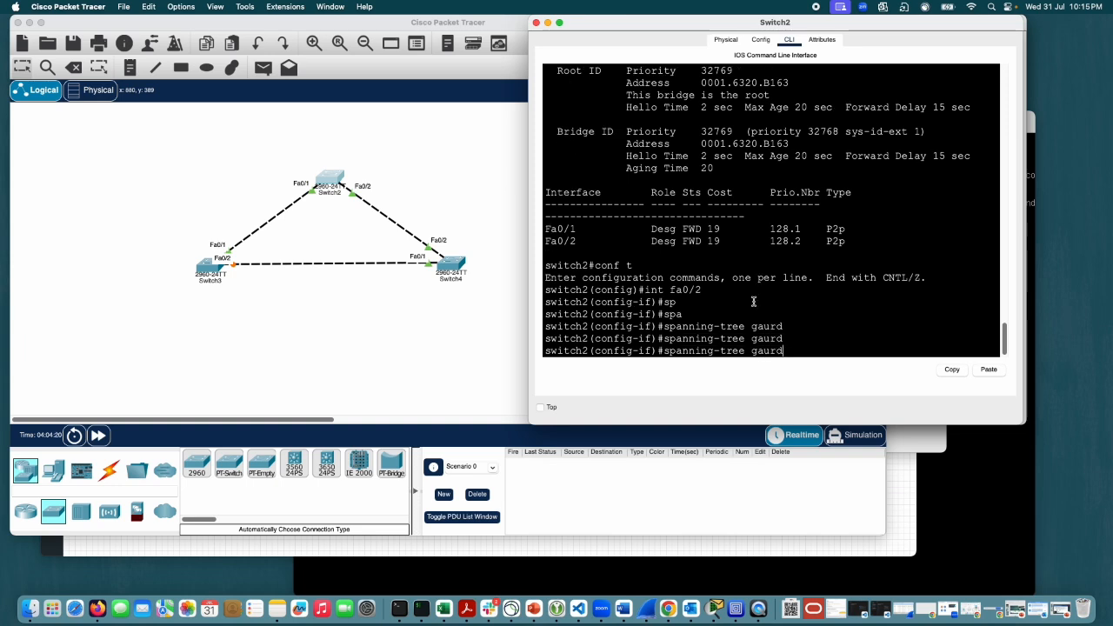
pyautogui.write('?')
pyautogui.press('BackSpace')
pyautogui.press('BackSpace')
pyautogui.press('BackSpace')
pyautogui.press('BackSpace')
pyautogui.press('BackSpace')
pyautogui.press('BackSpace')
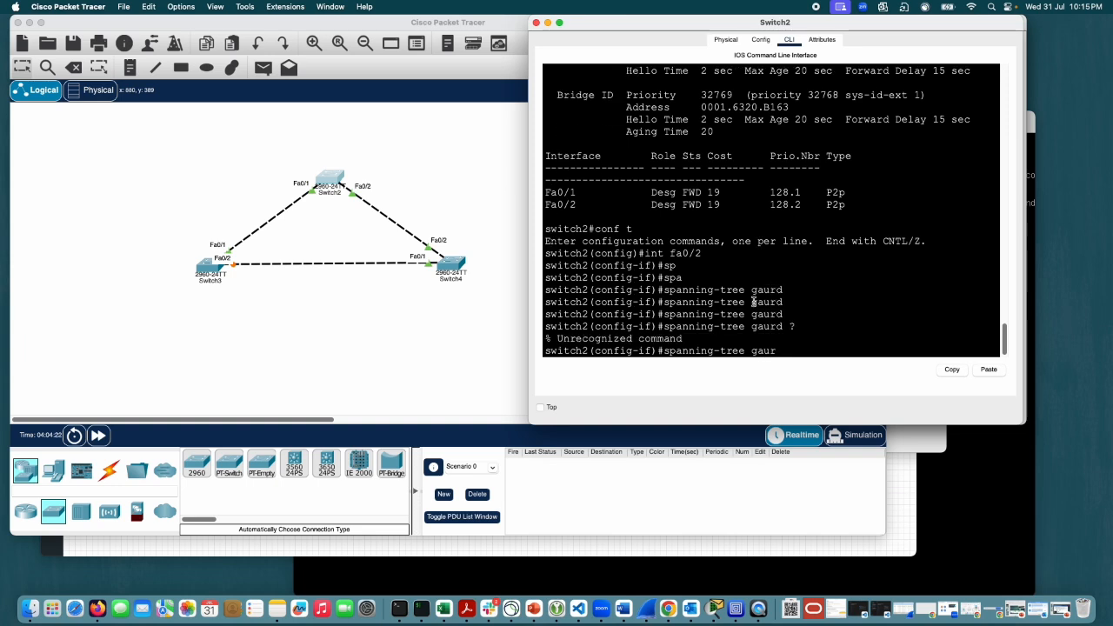
pyautogui.write('?')
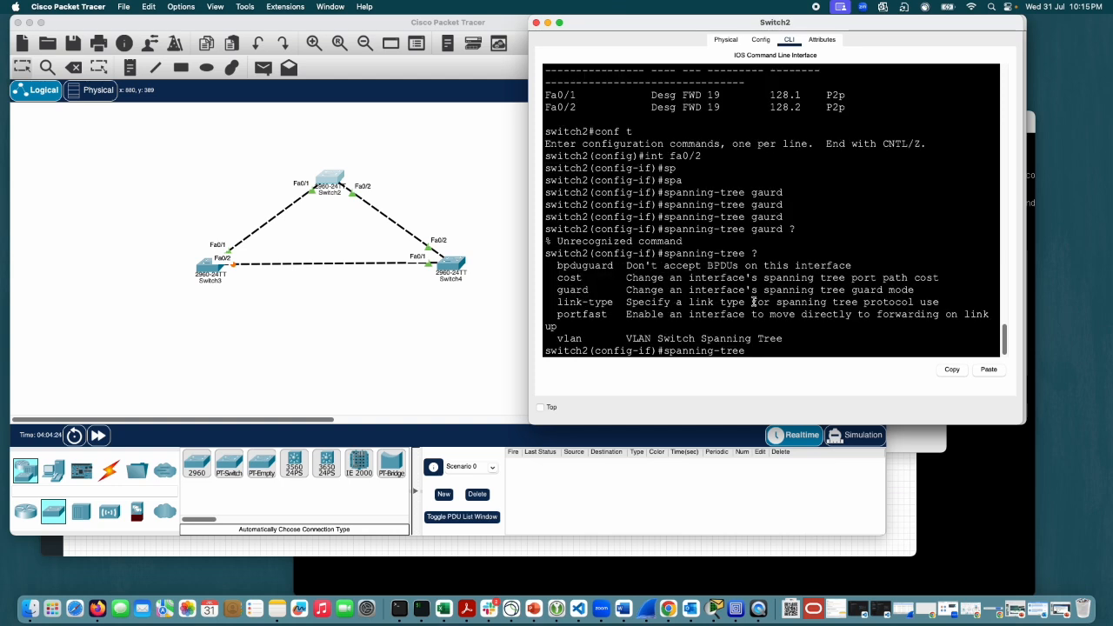
pyautogui.write('guard')
pyautogui.write(' r')
# Step: Apply spanning-tree guard root to Switch2's fa0/2 and end configuration mode
pyautogui.press('Tab')
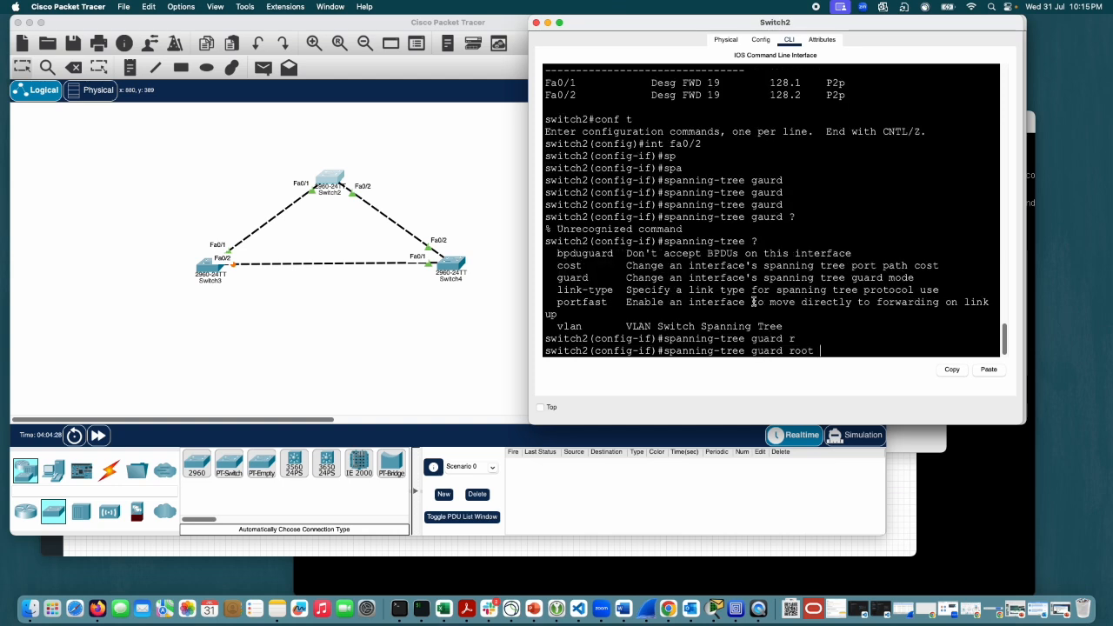
pyautogui.write('?')
pyautogui.press('Return')
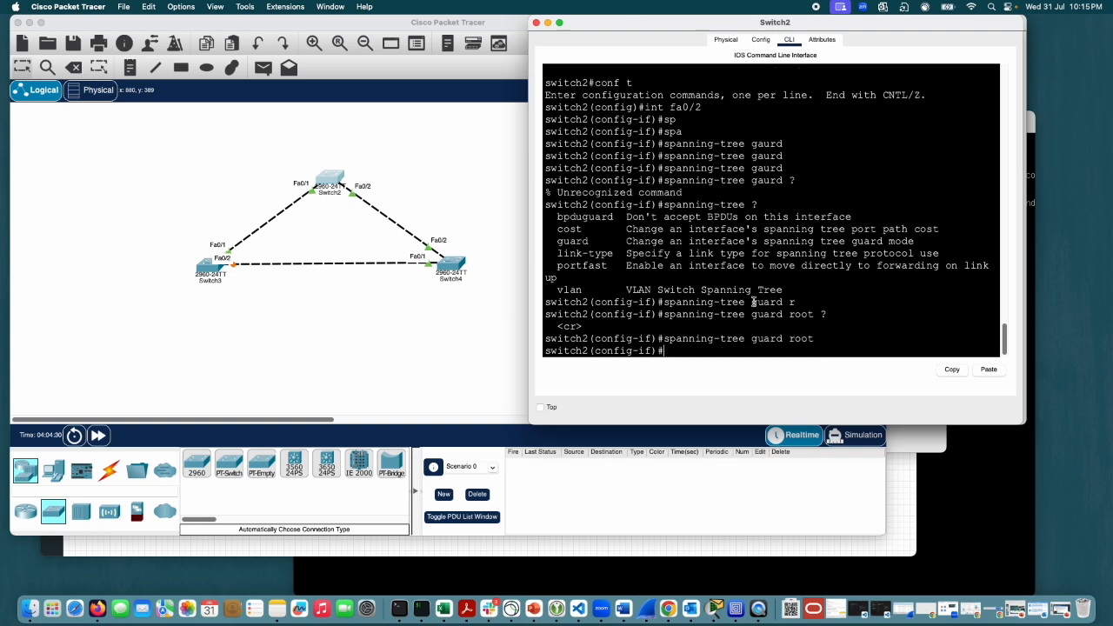
pyautogui.press('Return')
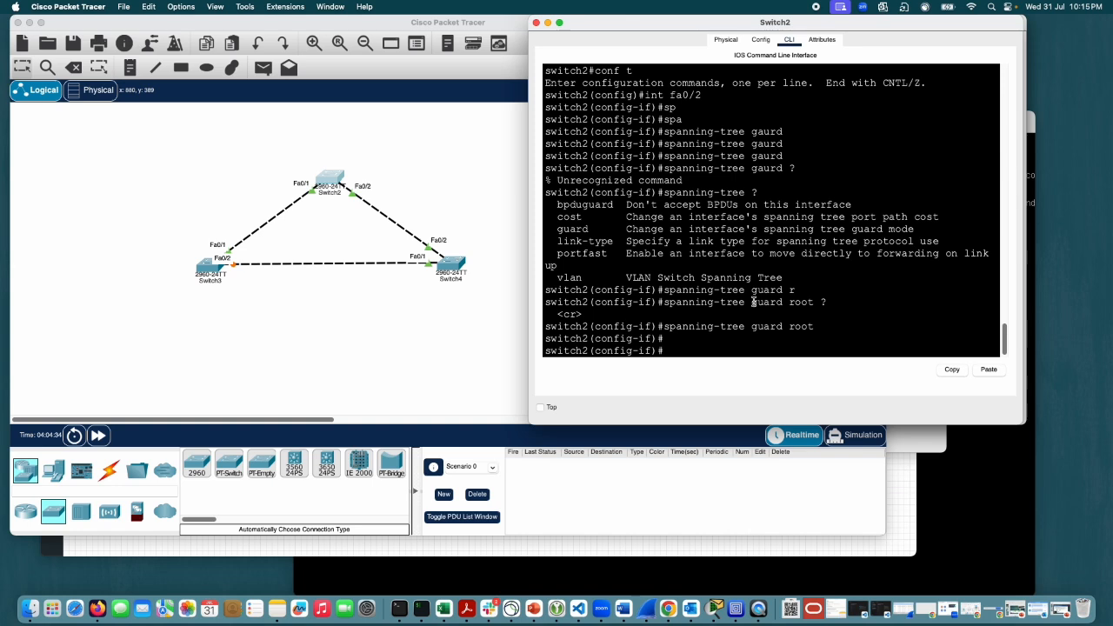
pyautogui.write('end')
pyautogui.press('Return')
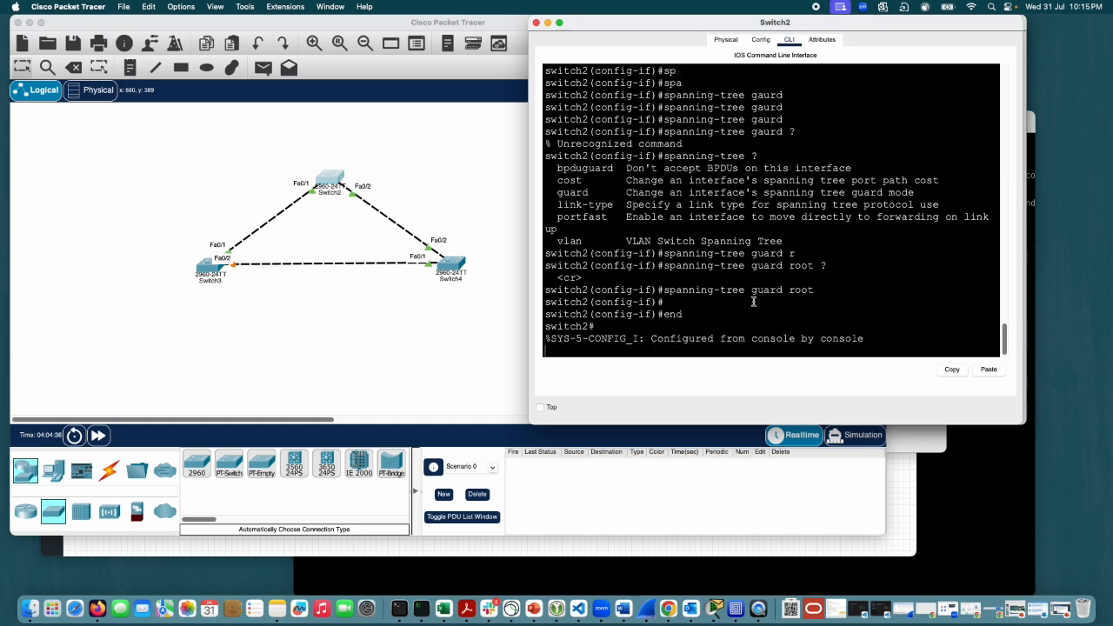
pyautogui.press('Return')
pyautogui.press('Return')
pyautogui.press('Return')
pyautogui.press('Return')
pyautogui.press('Return')
pyautogui.press('Return')
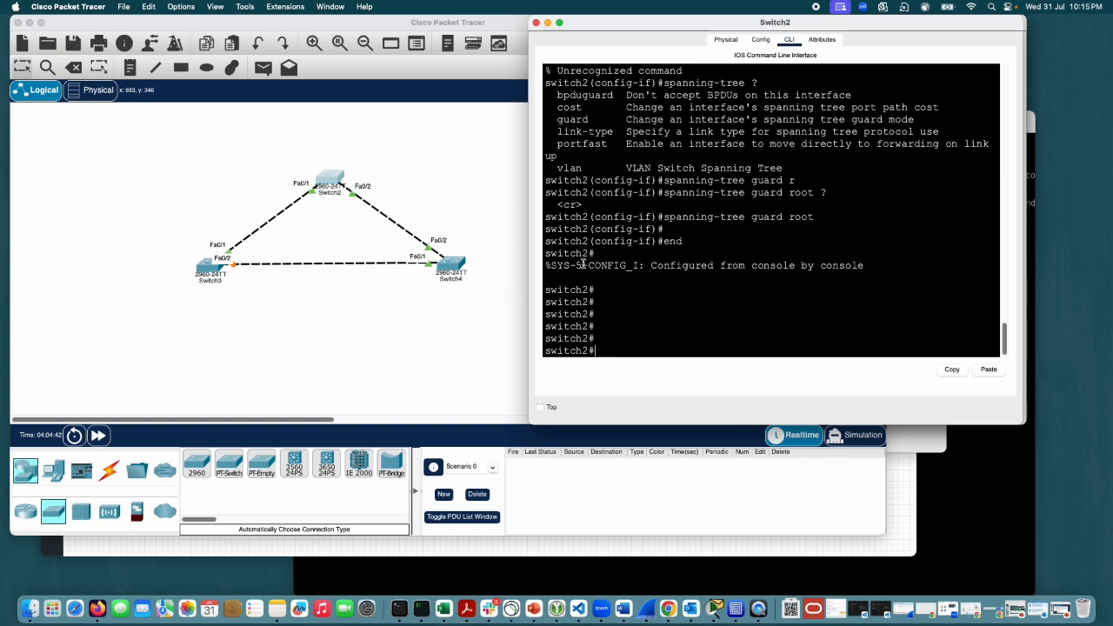
# Step: Open Switch4's console and run "sh run | s prioity" to look for a configured priority
pyautogui.click(452, 276)
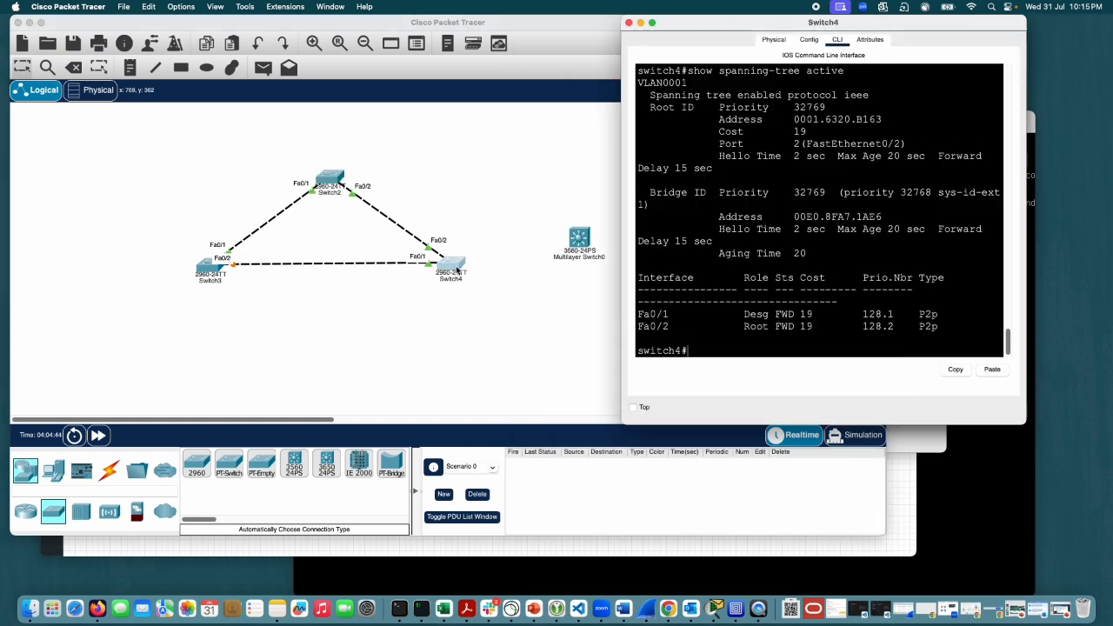
pyautogui.press('Return')
pyautogui.press('Return')
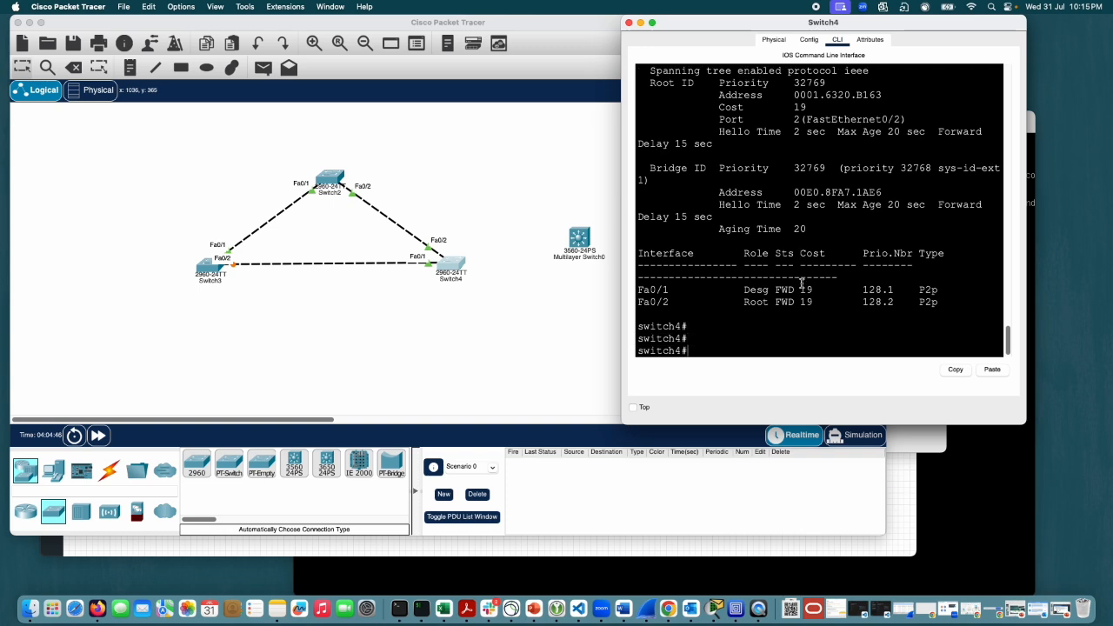
pyautogui.write('sh run | s prioity')
pyautogui.press('Return')
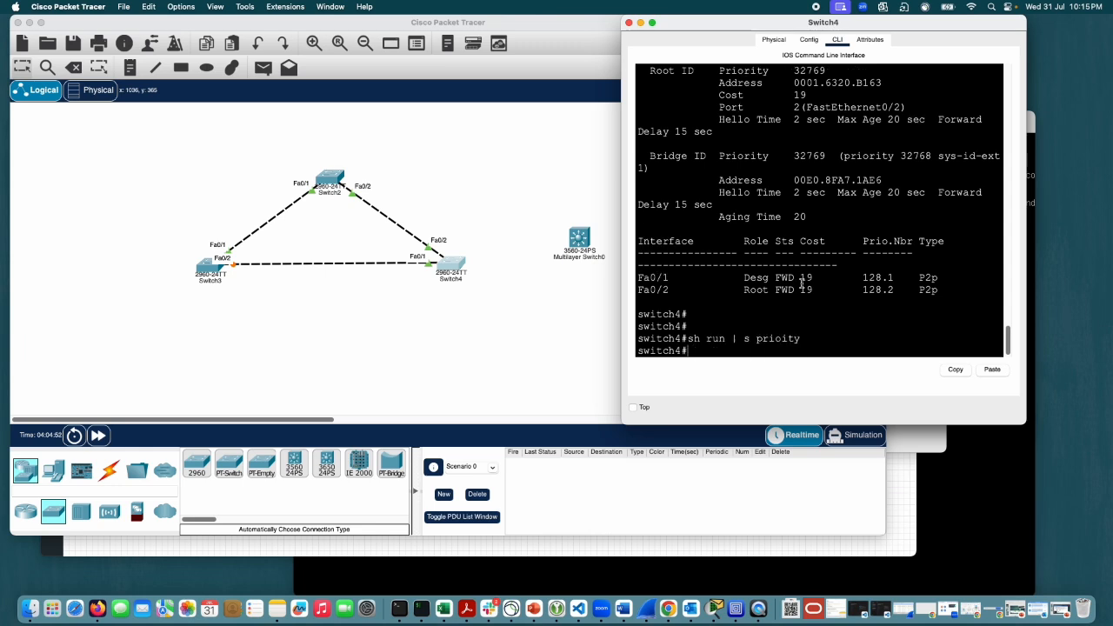
# Step: Enter global configuration mode on Switch4 and prepare the command "spanning-tree vlan 1 priority 0" without submitting it
pyautogui.write('conf t')
pyautogui.press('Return')
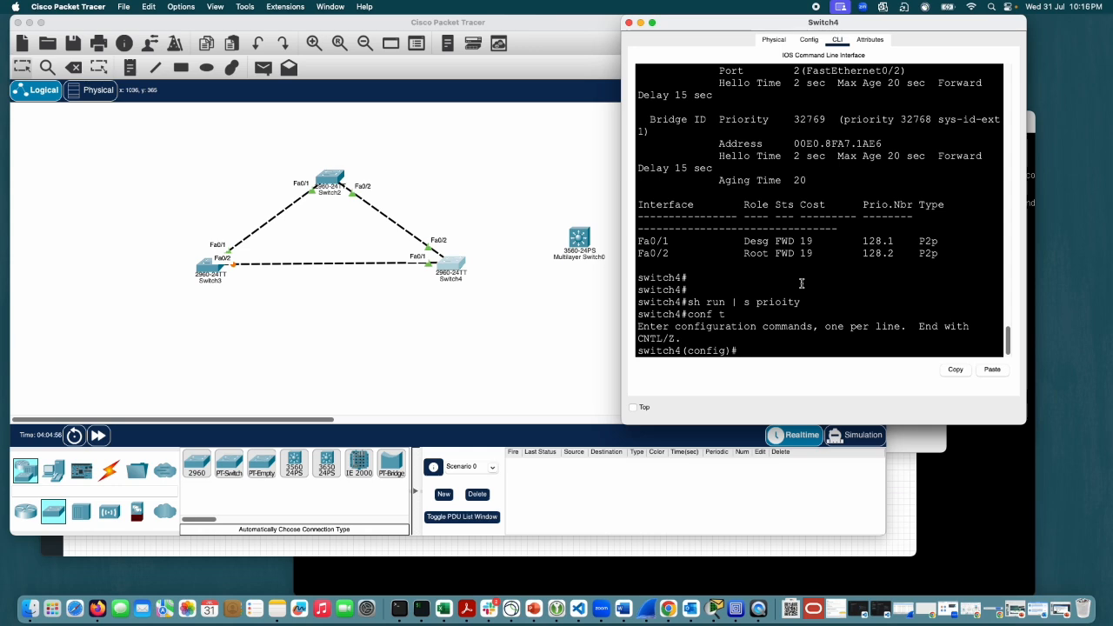
pyautogui.write('sp')
pyautogui.press('Tab')
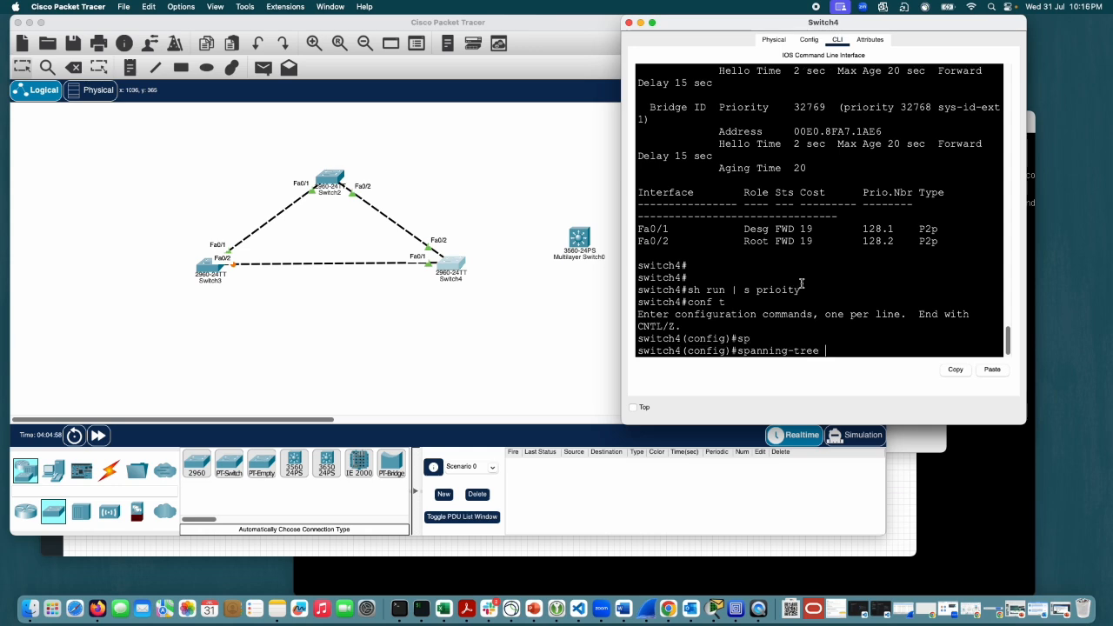
pyautogui.write('vl')
pyautogui.press('Tab')
pyautogui.write('1 pri')
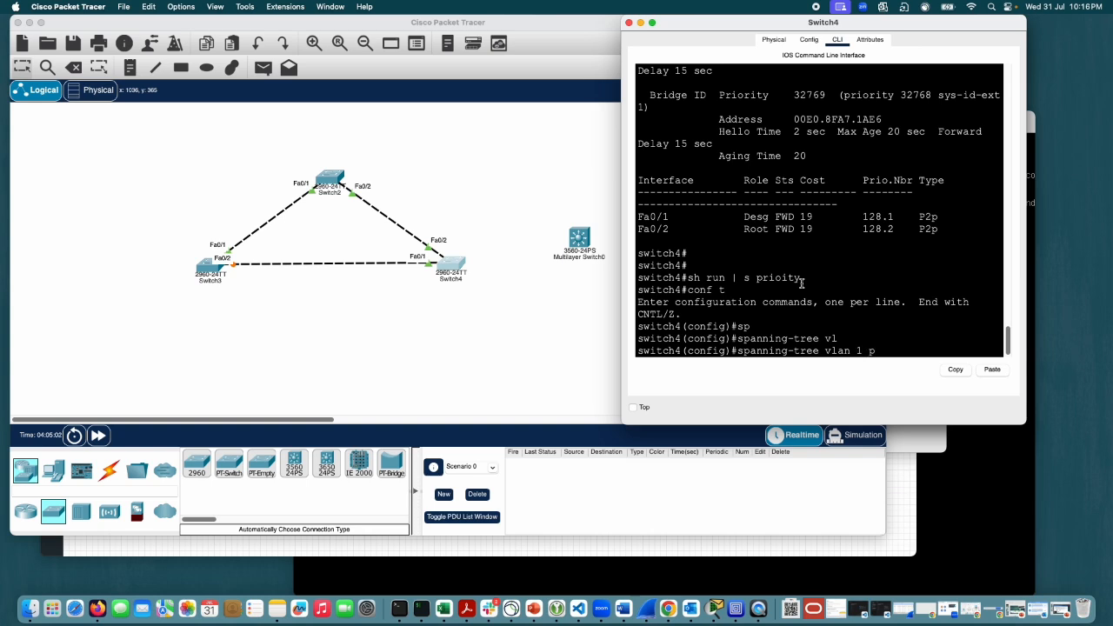
pyautogui.press('Tab')
pyautogui.write('0')
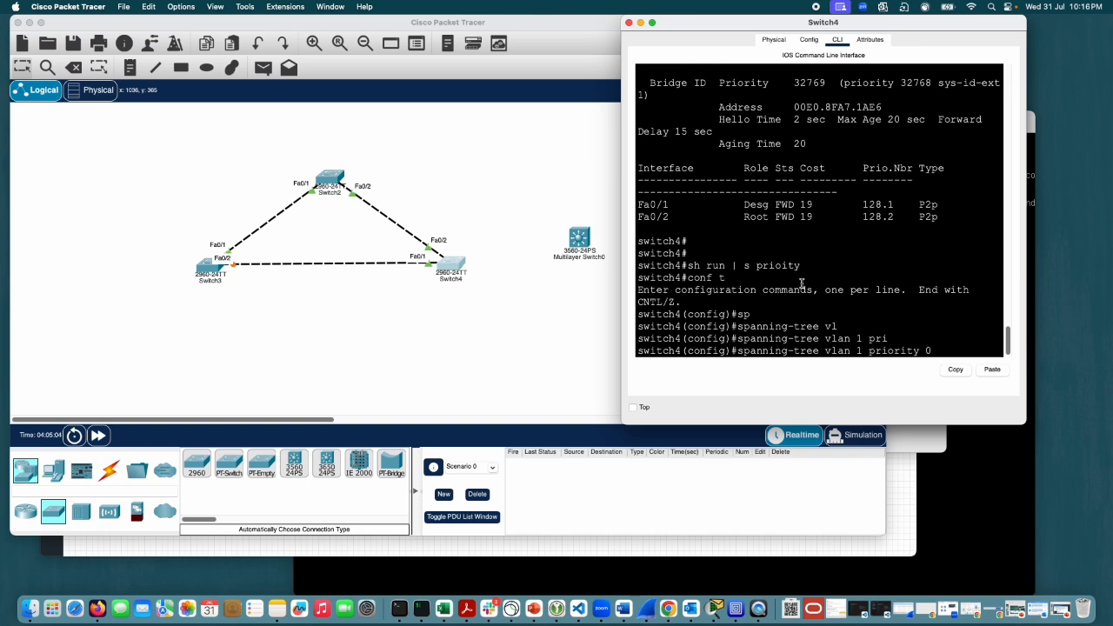
# Step: Arrange the Switch2 and Switch4 consoles side by side and submit the VLAN 1 priority 0 command on Switch4
pyautogui.moveTo(791, 23); pyautogui.dragTo(569, 140)
pyautogui.click(940, 106)
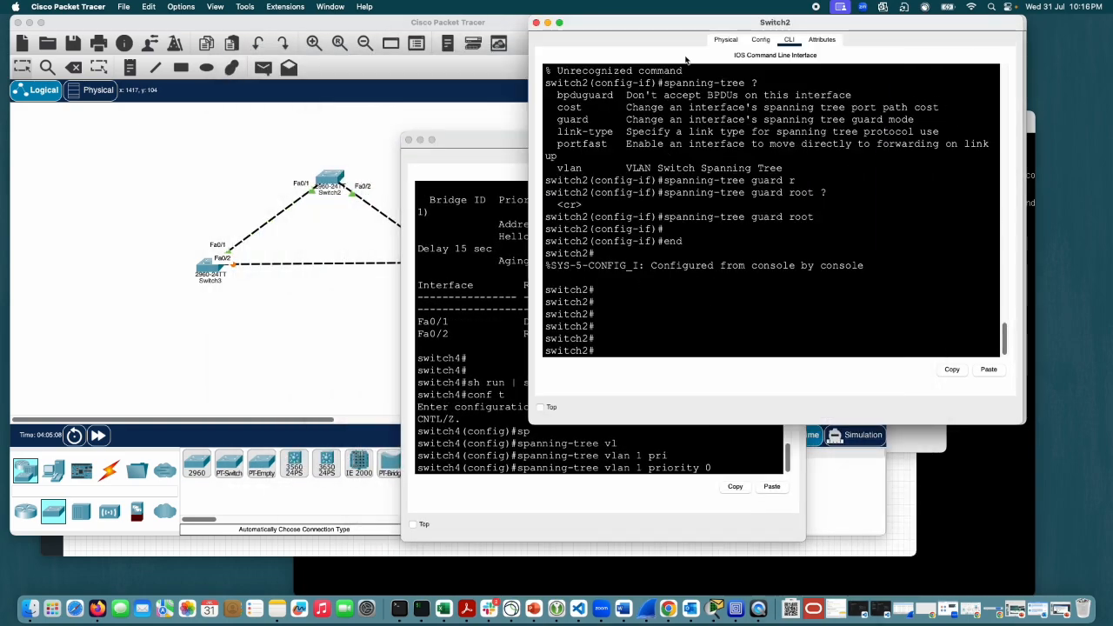
pyautogui.moveTo(686, 28); pyautogui.dragTo(316, 53)
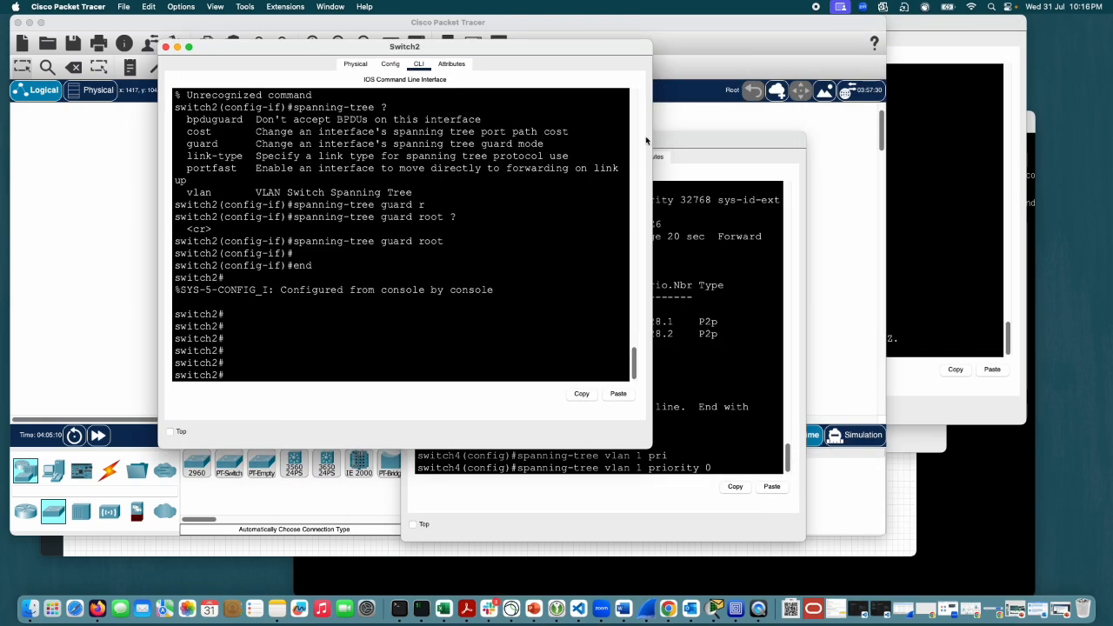
pyautogui.click(685, 137)
pyautogui.moveTo(685, 137); pyautogui.dragTo(836, 25)
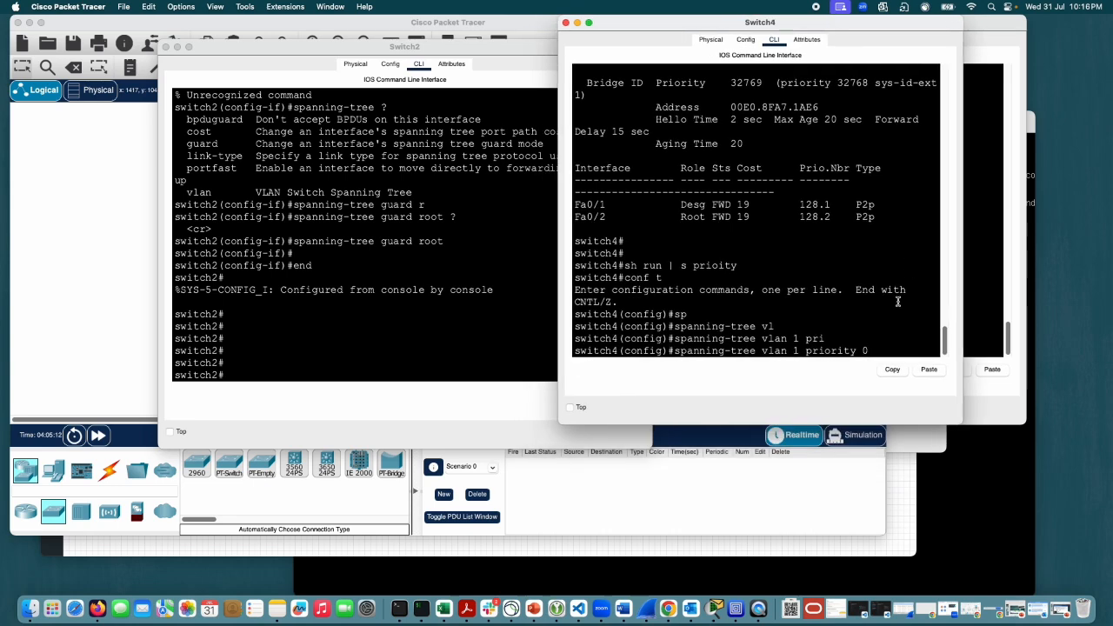
pyautogui.press('Return')
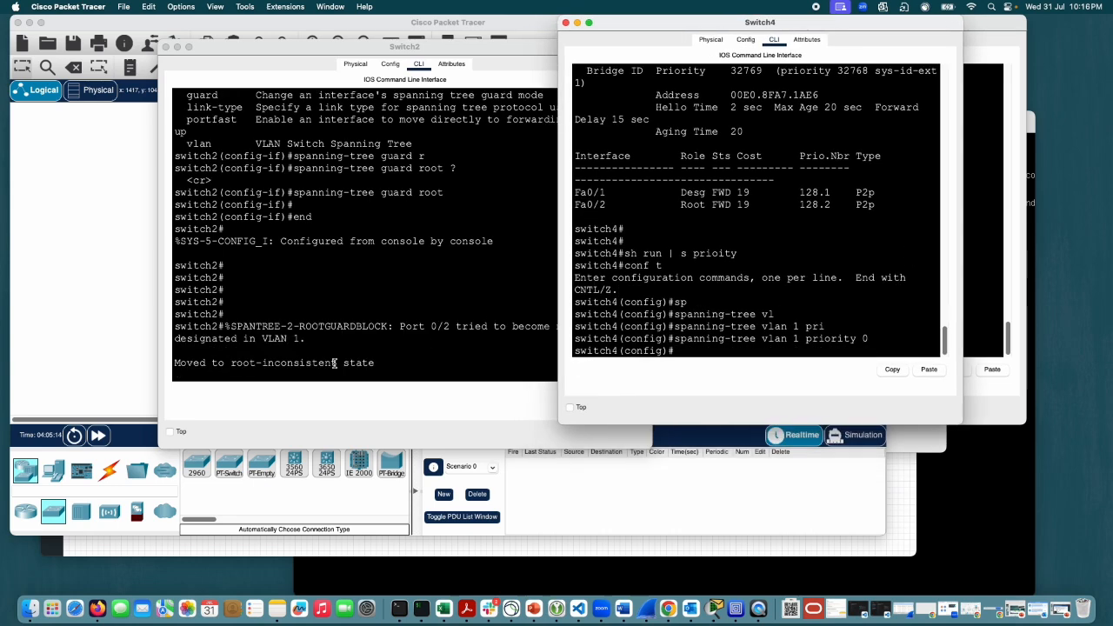
# Step: Examine the root guard message on Switch2's console and run "sh spanning-tree active" there
pyautogui.moveTo(380, 365); pyautogui.dragTo(176, 329)
pyautogui.click(409, 366)
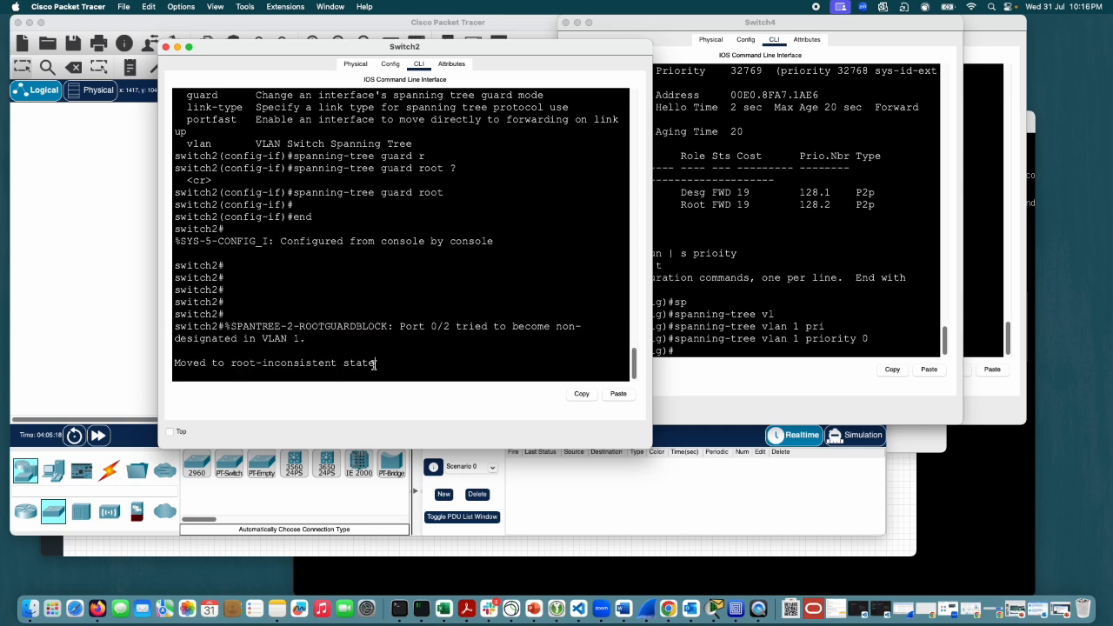
pyautogui.press('Return')
pyautogui.press('Return')
pyautogui.write('sh spanning-tree')
pyautogui.press('Tab')
pyautogui.write('ac')
pyautogui.press('Tab')
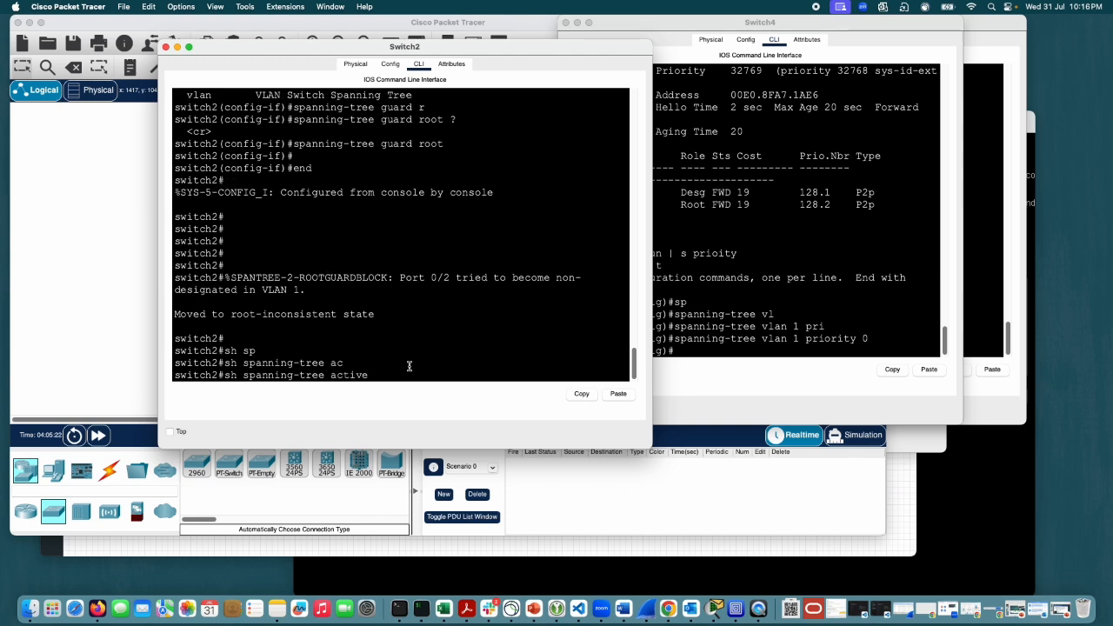
pyautogui.press('Return')
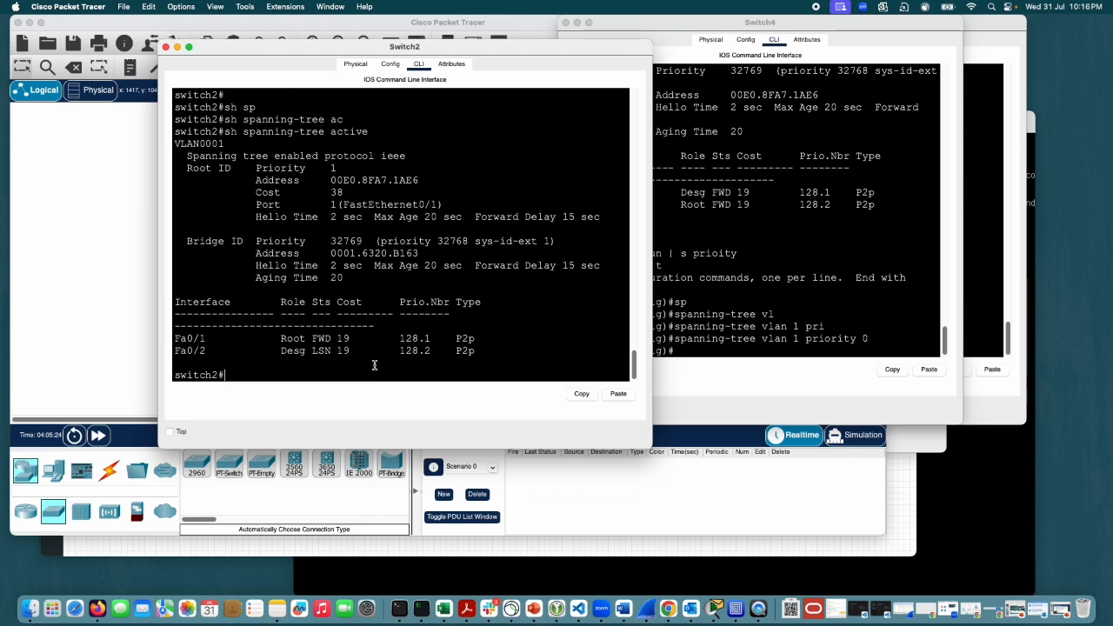
# Step: Compare the spanning-tree role and status of Fa0/1 and Fa0/2 on Switch2, moving its console aside to expose the topology
pyautogui.moveTo(358, 351); pyautogui.dragTo(301, 337)
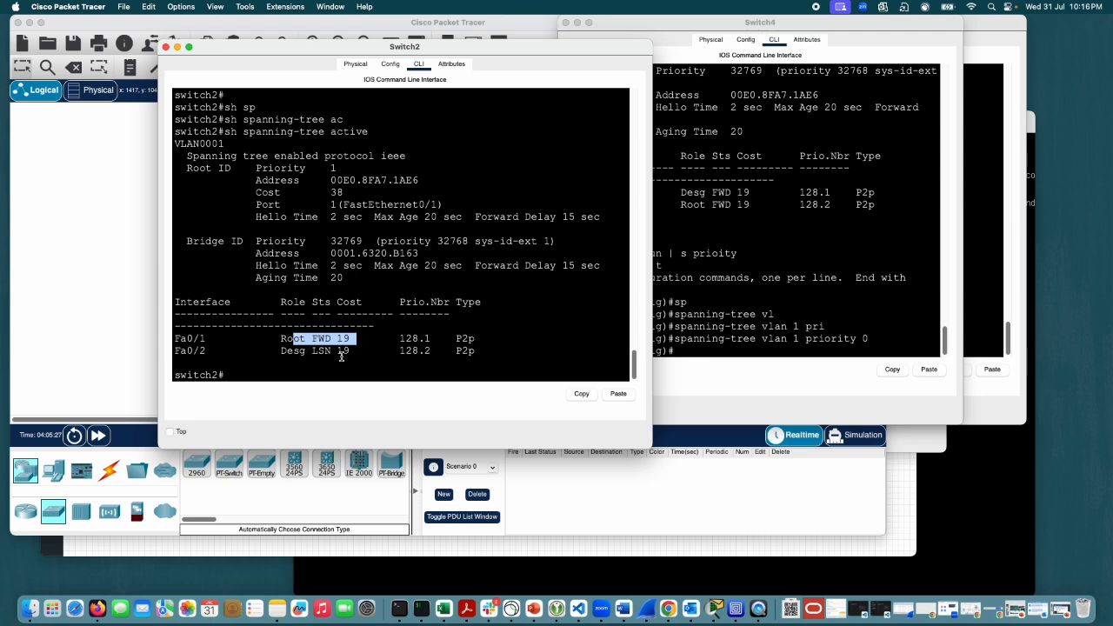
pyautogui.click(432, 352)
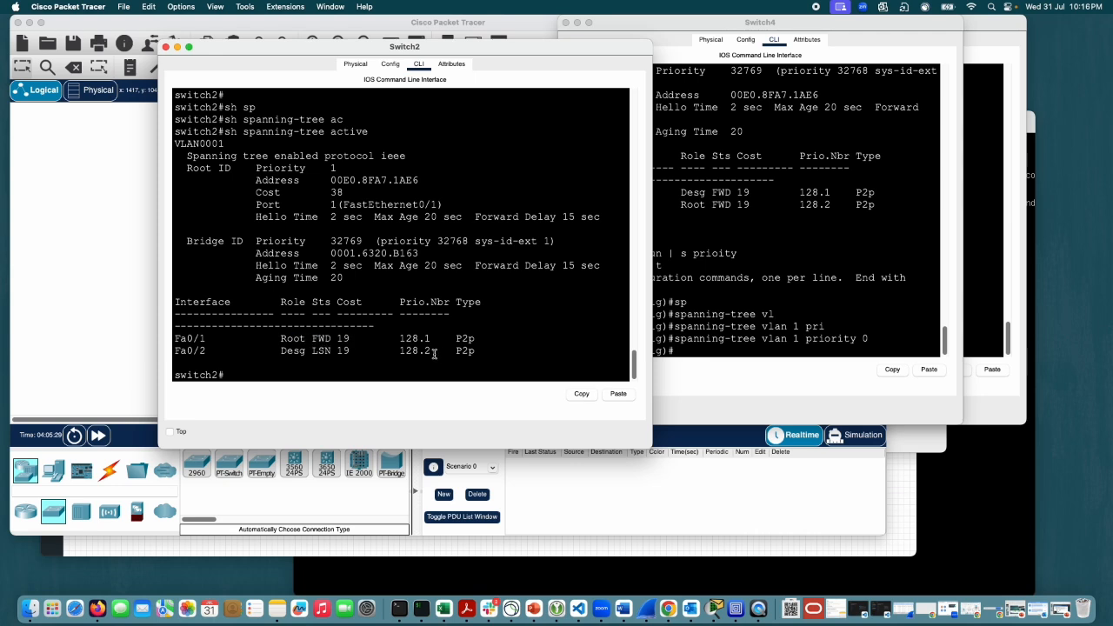
pyautogui.moveTo(369, 339); pyautogui.dragTo(269, 336)
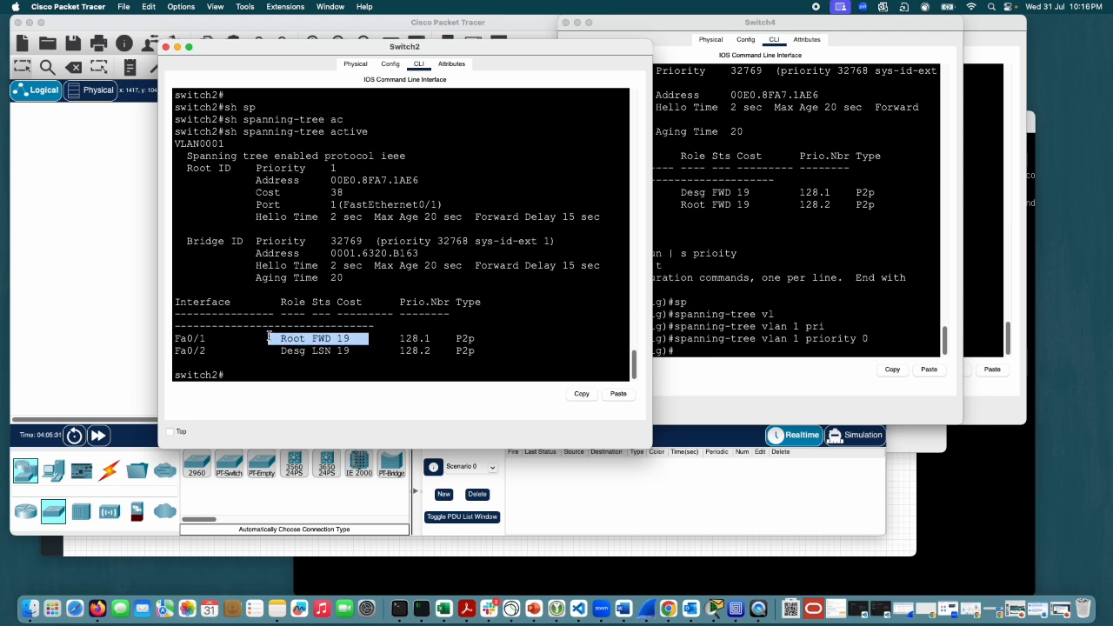
pyautogui.moveTo(362, 350); pyautogui.dragTo(293, 350)
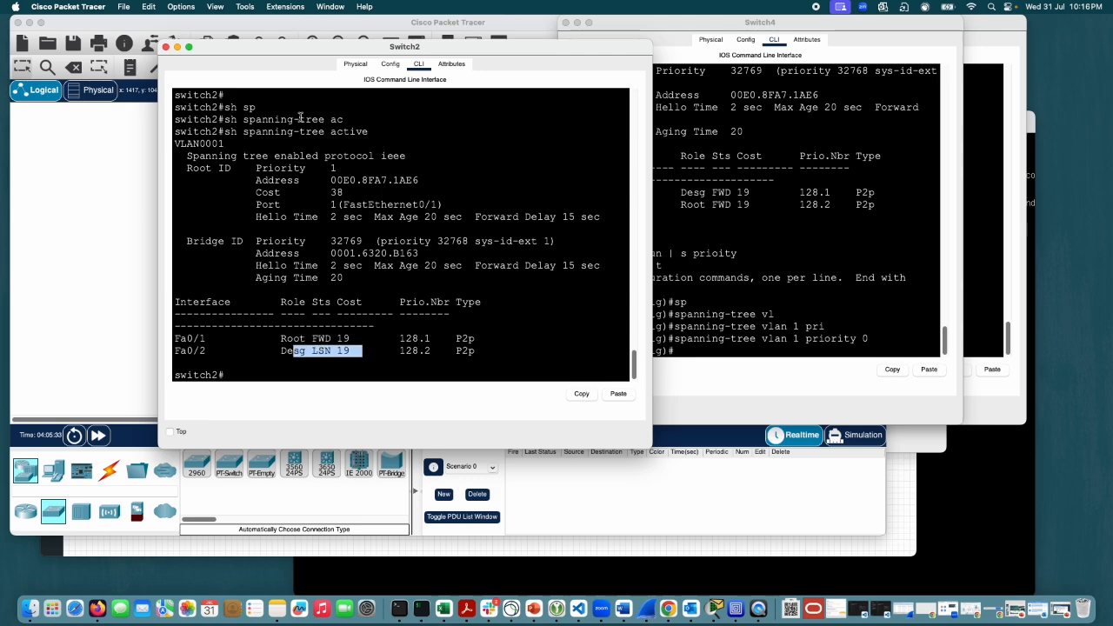
pyautogui.moveTo(314, 51); pyautogui.dragTo(642, 57)
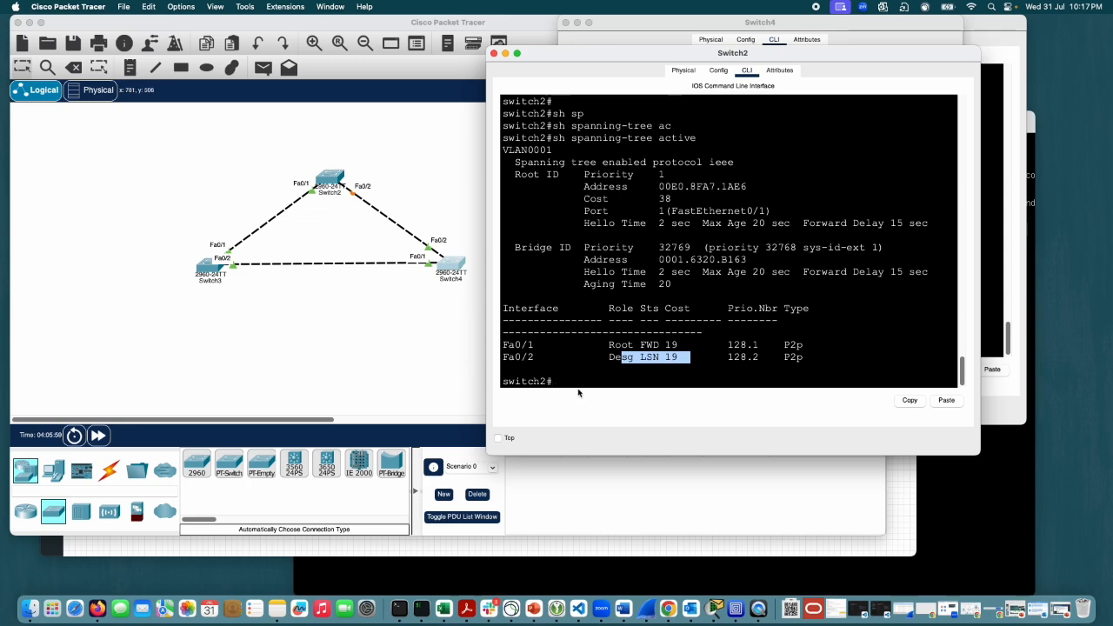
pyautogui.click(673, 380)
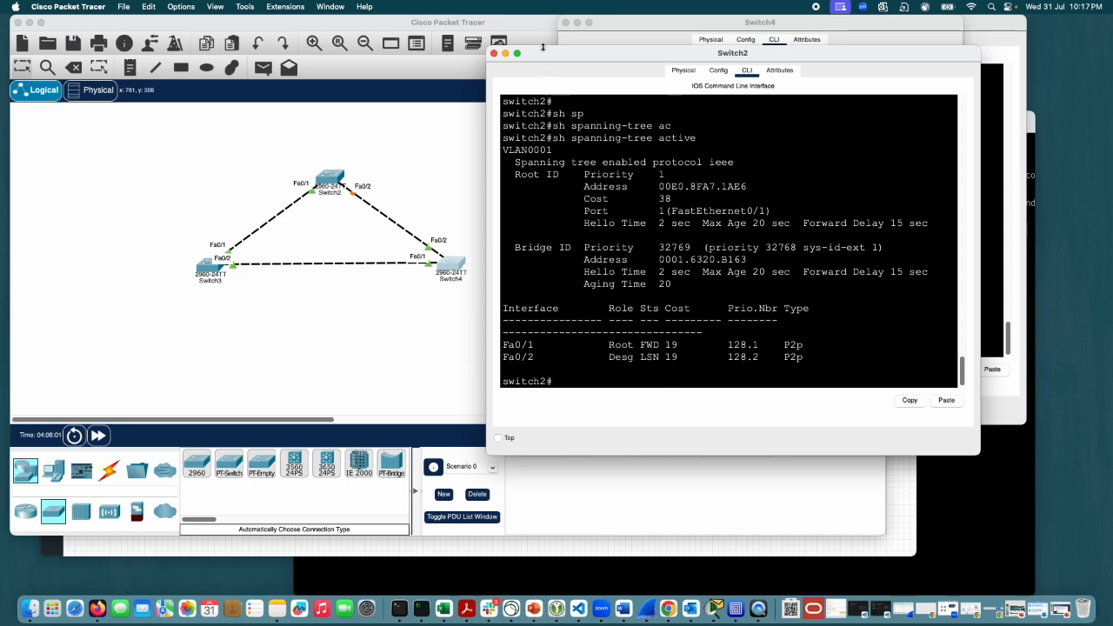
pyautogui.moveTo(543, 60); pyautogui.dragTo(546, 29)
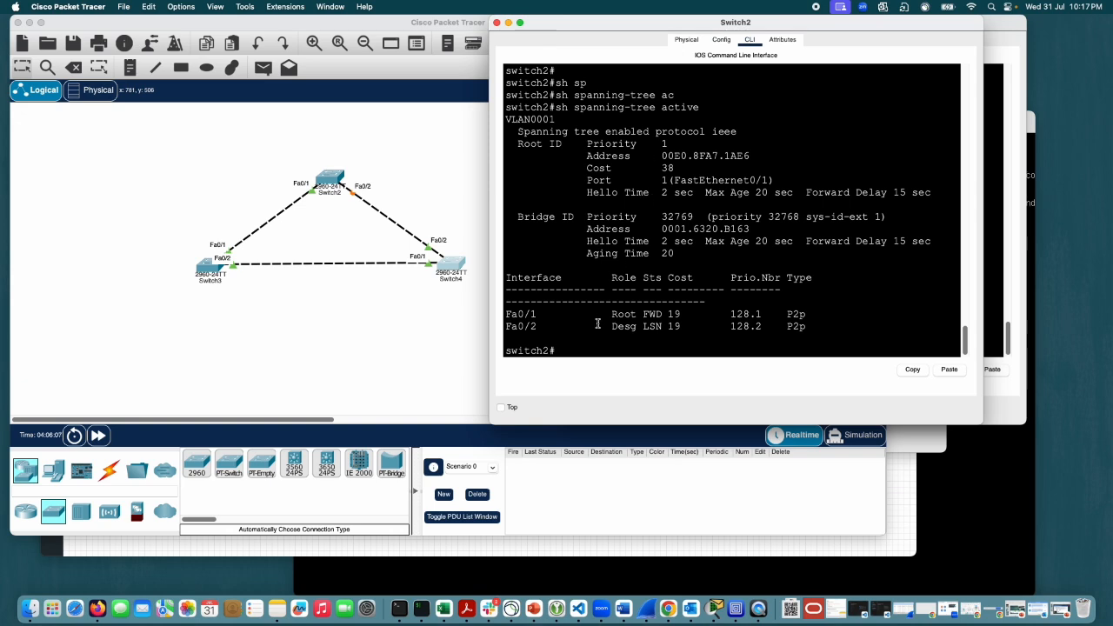
# Step: Run "sh ip int br" on Switch2 and page through to the end of the interface list
pyautogui.press('Return')
pyautogui.press('Return')
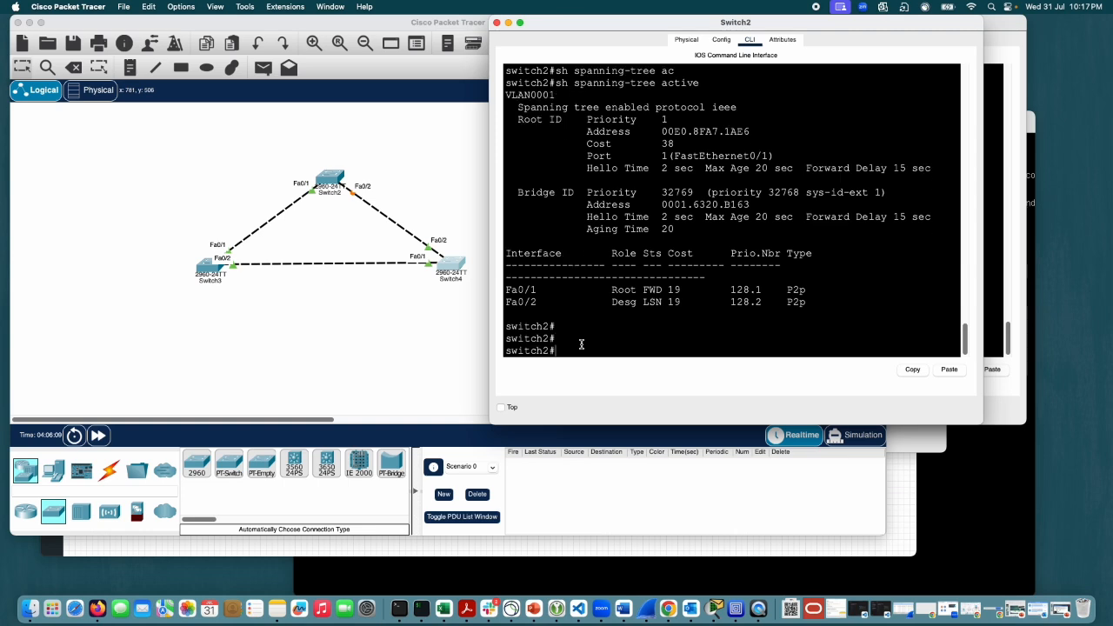
pyautogui.write('sh int')
pyautogui.press('BackSpace')
pyautogui.press('BackSpace')
pyautogui.press('BackSpace')
pyautogui.write('ip int br')
pyautogui.press('Return')
pyautogui.press('space')
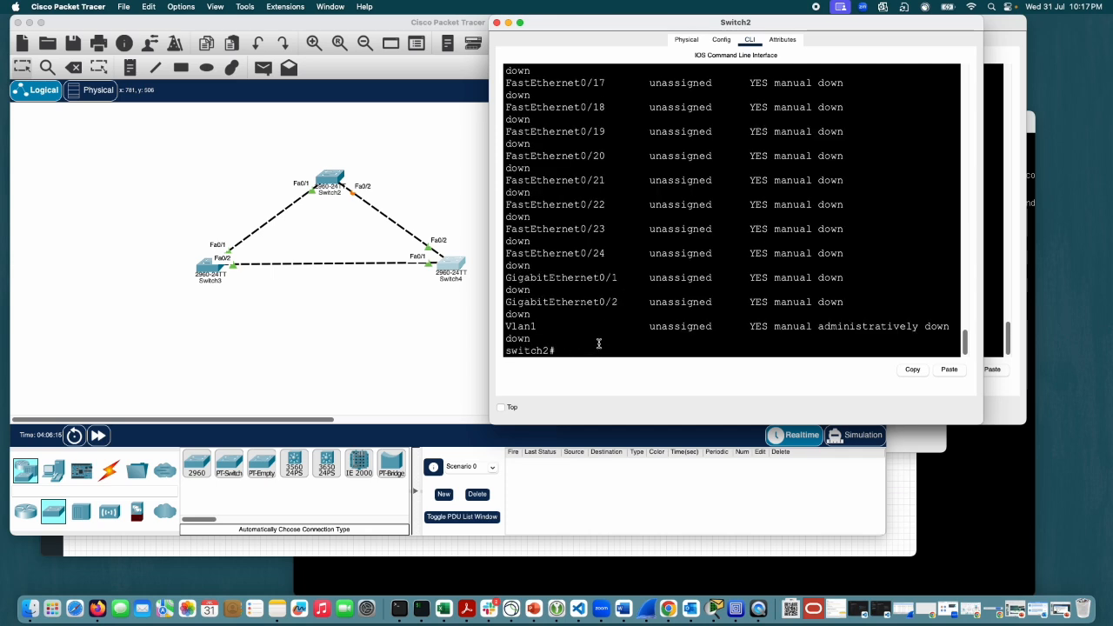
# Step: Examine the status and protocol of Switch2's interfaces from FastEthernet0/1 through Vlan1, singling out FastEthernet0/3
pyautogui.scroll(3, 612, 316)
pyautogui.scroll(10, 613, 316)
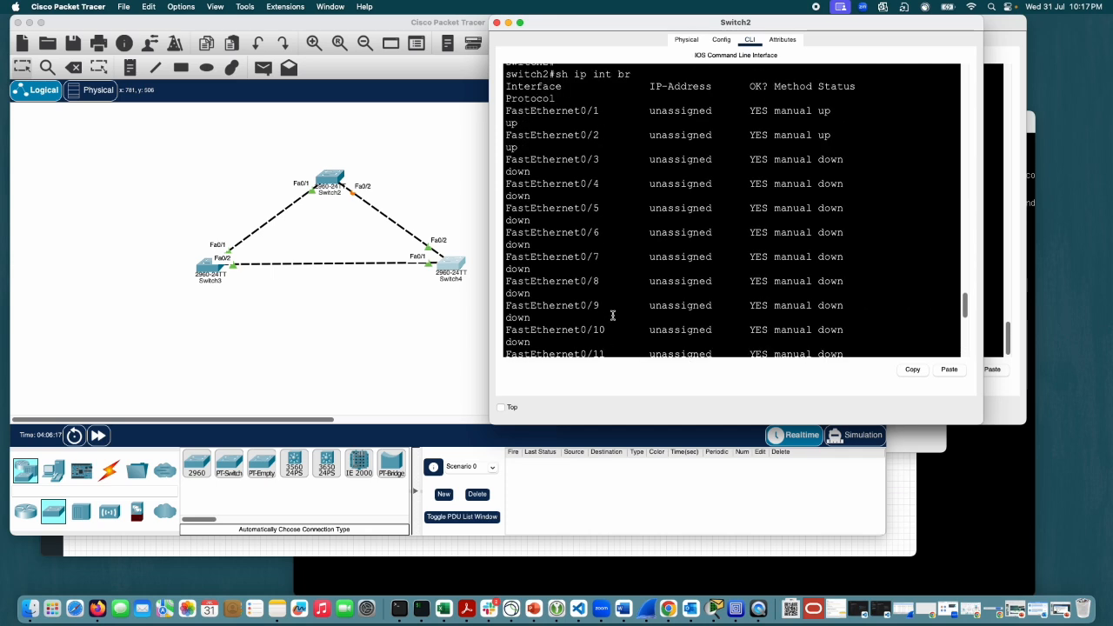
pyautogui.moveTo(507, 191); pyautogui.dragTo(757, 324)
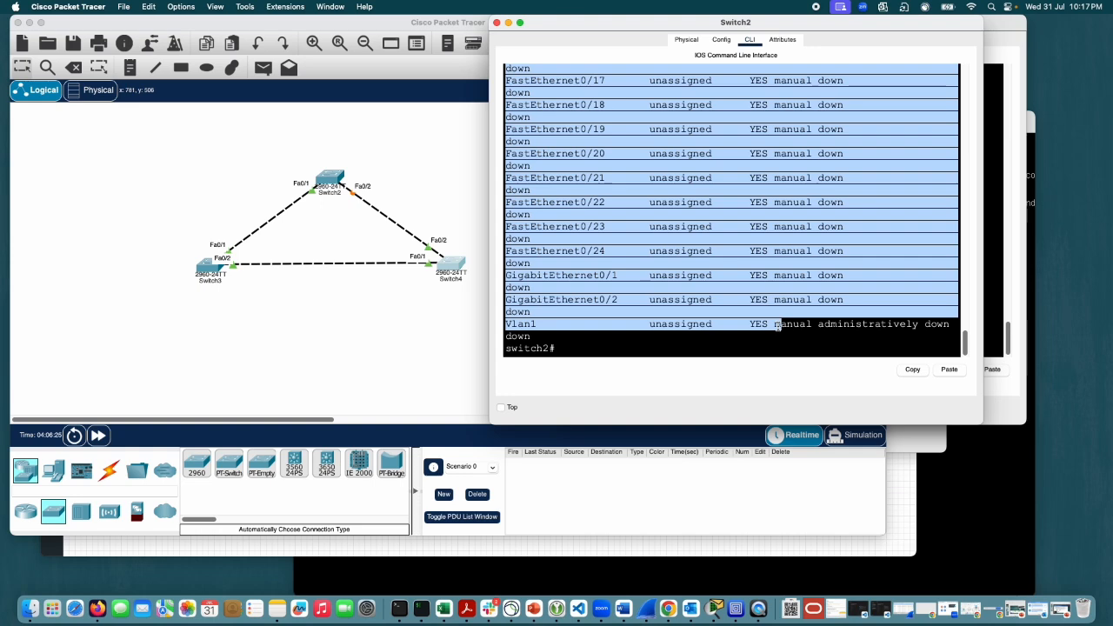
pyautogui.scroll(10, 758, 333)
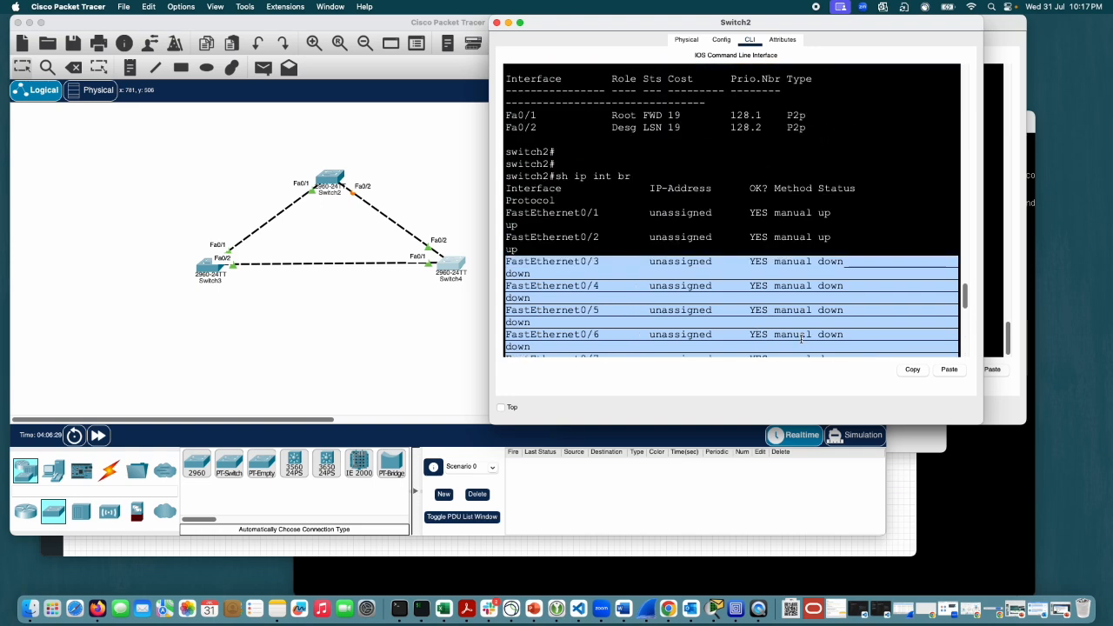
pyautogui.click(745, 274)
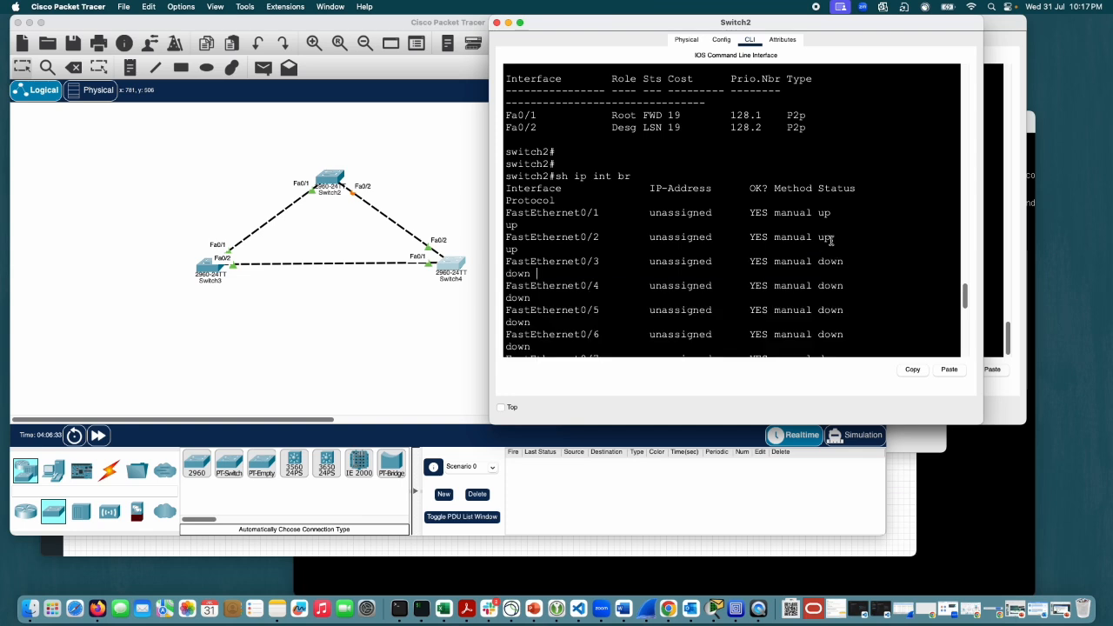
pyautogui.tripleClick(554, 271)
pyautogui.click(564, 266)
pyautogui.moveTo(548, 272); pyautogui.dragTo(505, 261)
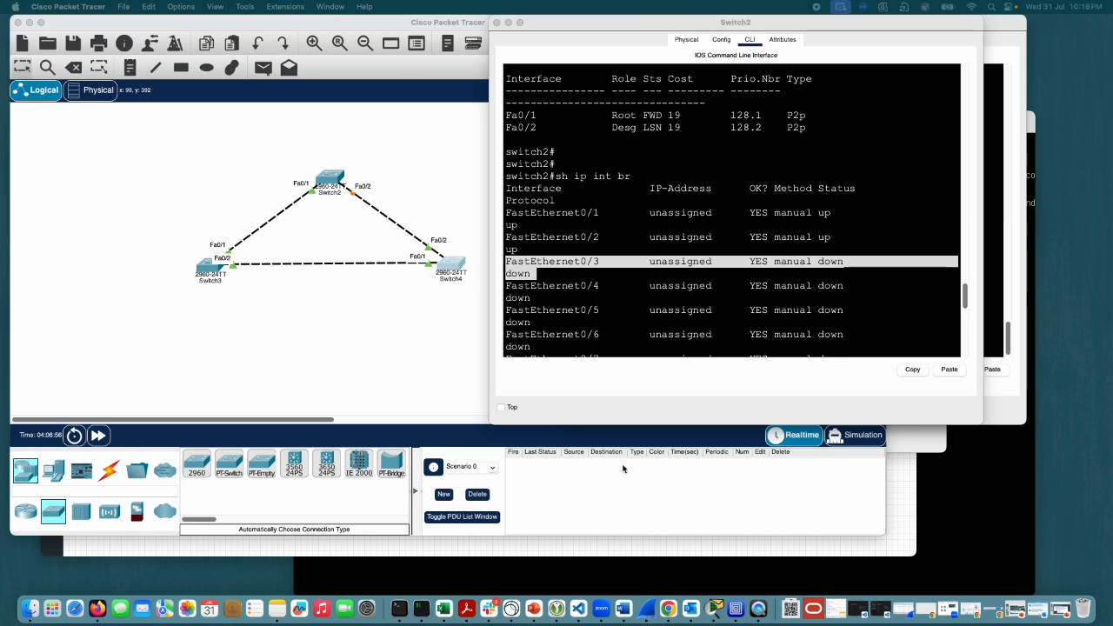
# Step: Check the link states in the topology against the Sts values of Fa0/2 and Fa0/1 in Switch2's spanning-tree output
pyautogui.click(422, 305)
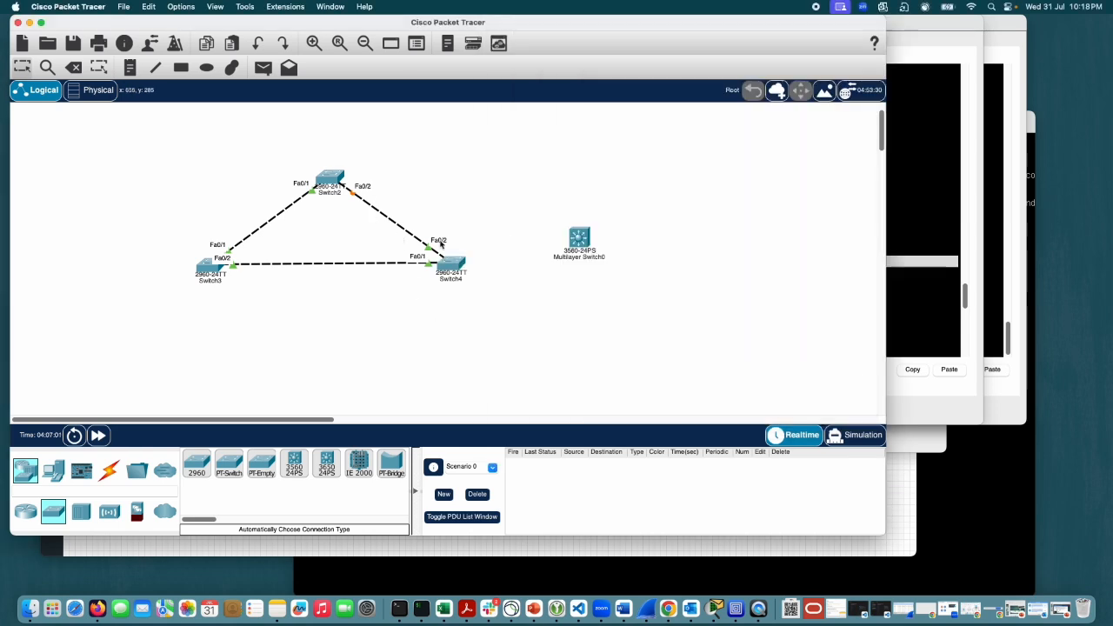
pyautogui.click(889, 287)
pyautogui.scroll(5, 755, 292)
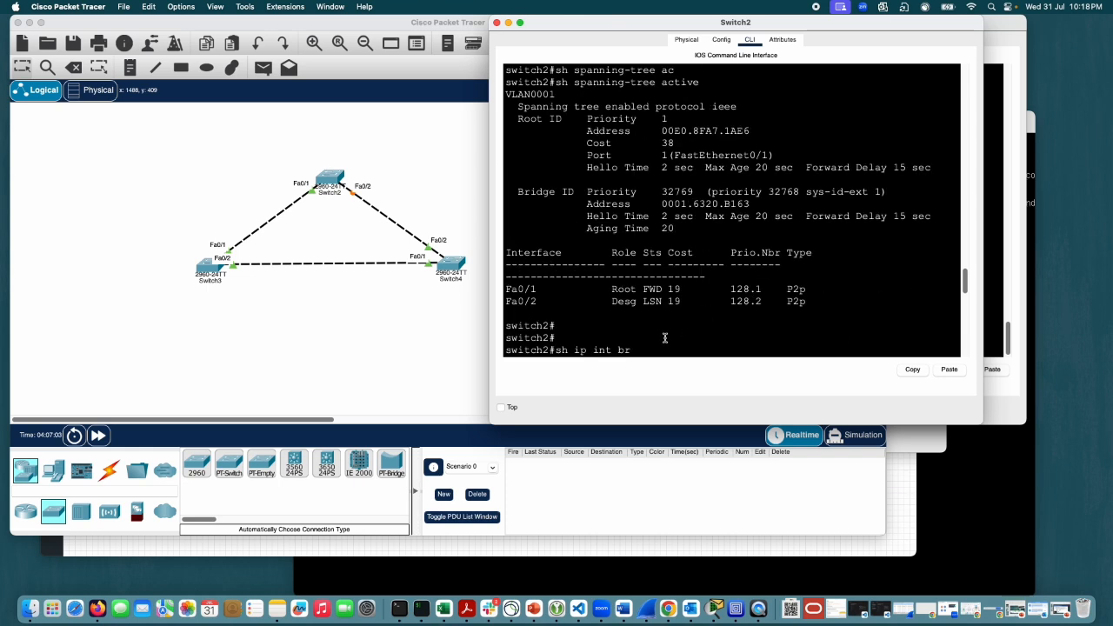
pyautogui.moveTo(663, 302); pyautogui.dragTo(642, 302)
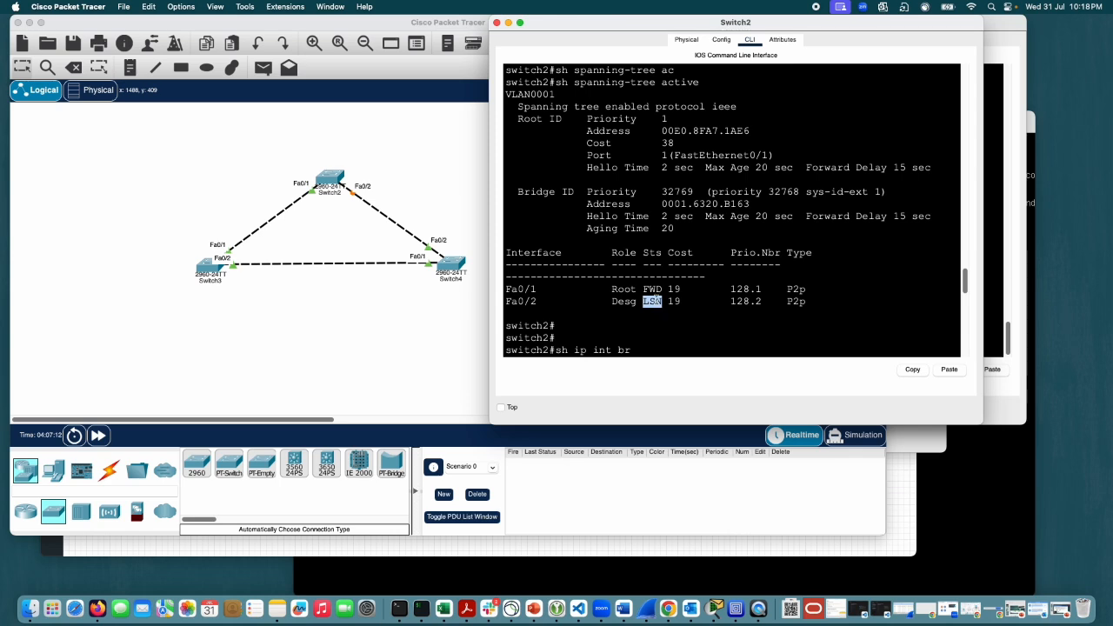
pyautogui.moveTo(661, 289); pyautogui.dragTo(647, 290)
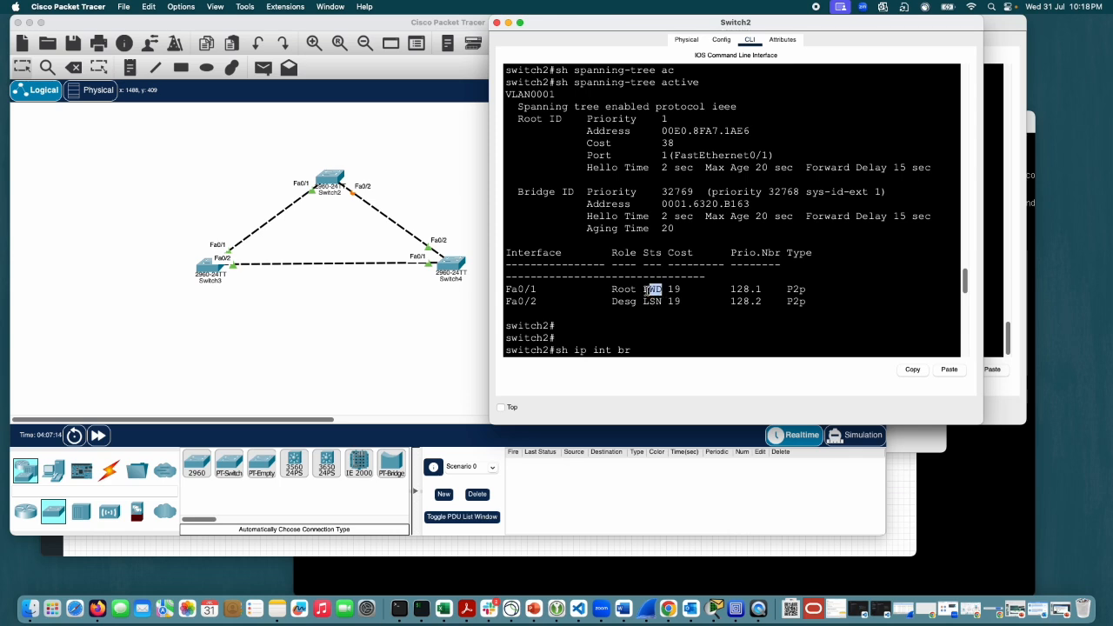